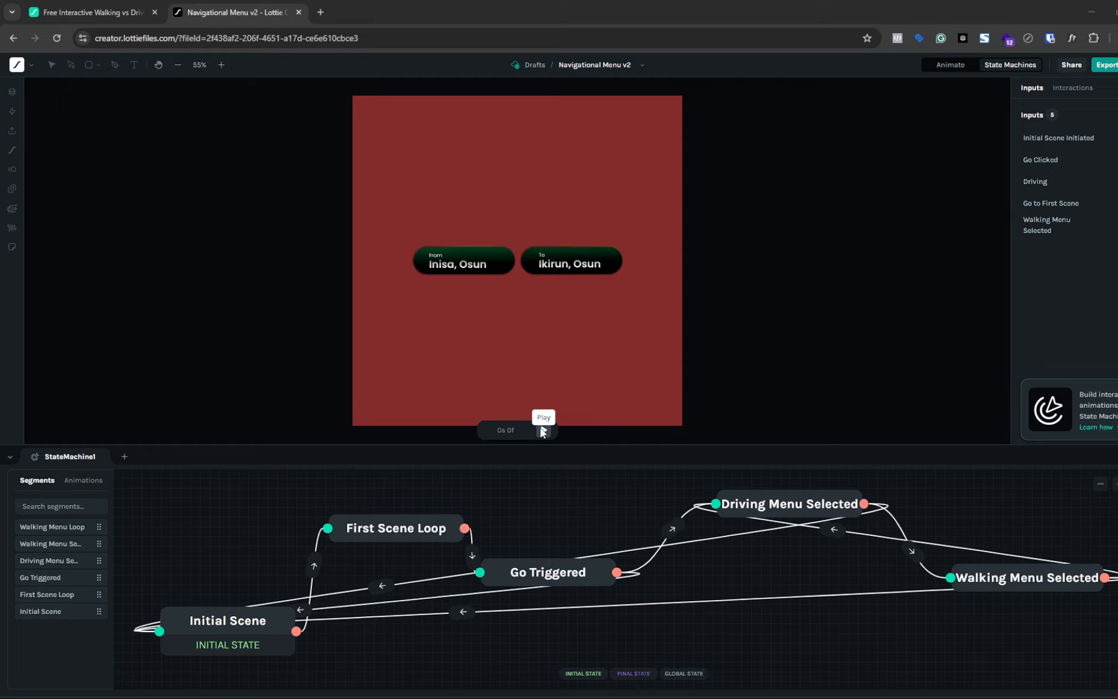
# - Play the navigation menu's state machine preview and trigger its Go! button
pyautogui.click(543, 431)
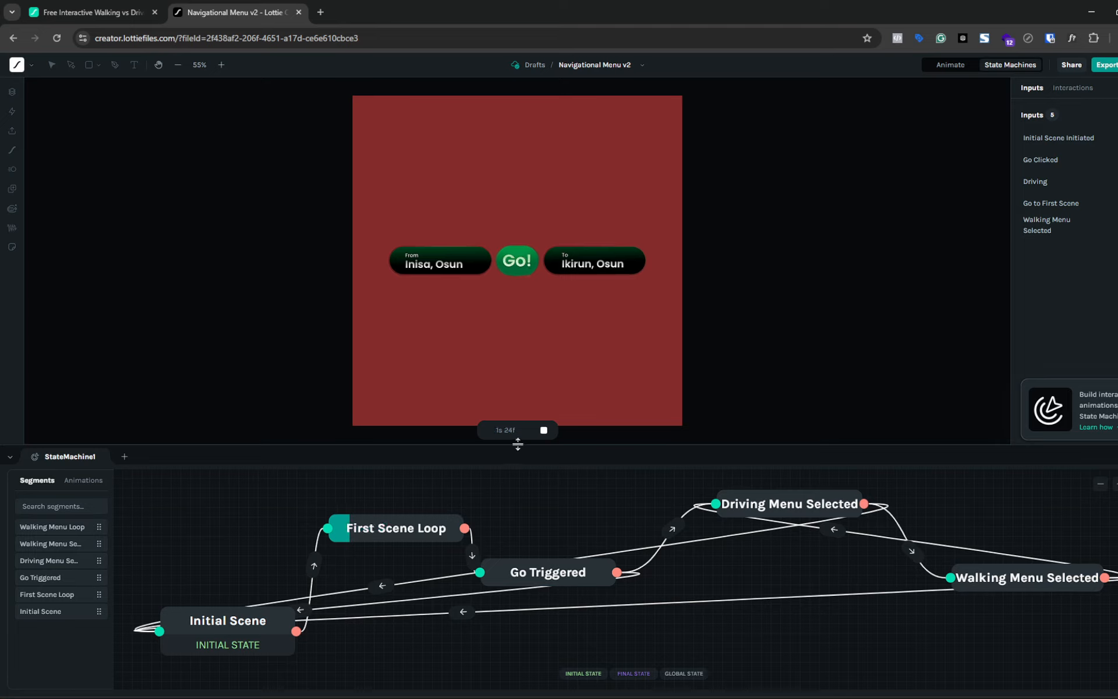
pyautogui.click(543, 431)
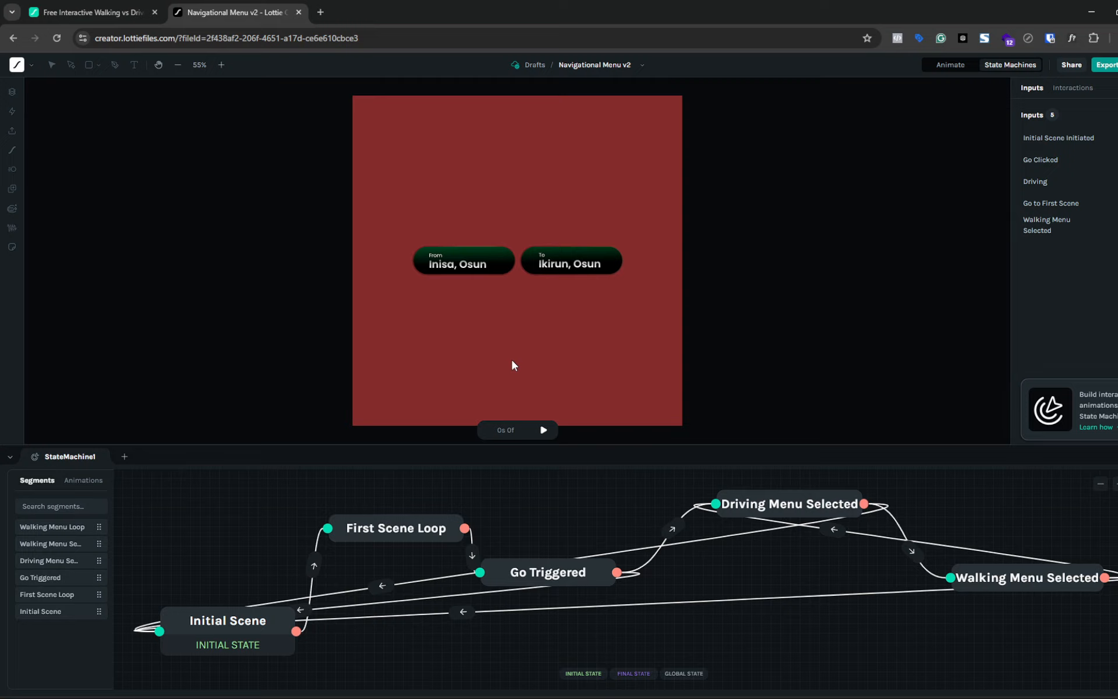
pyautogui.click(541, 430)
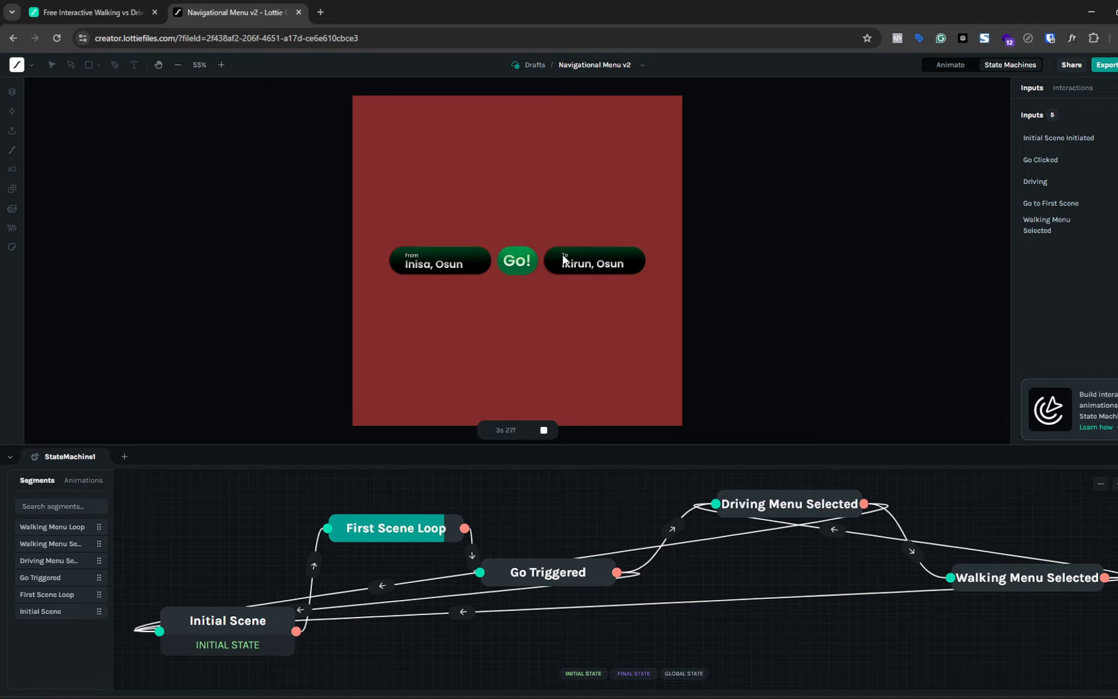
pyautogui.click(511, 263)
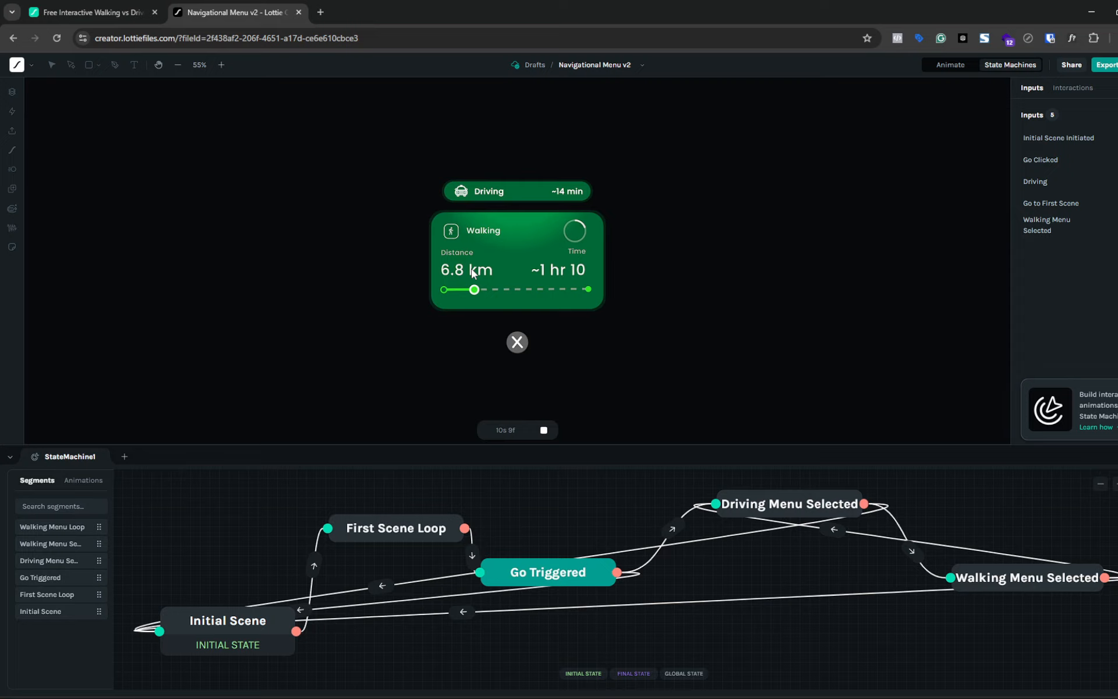
# - Test the menu interactions by switching the preview repeatedly between the Driving and Walking cards
pyautogui.click(514, 190)
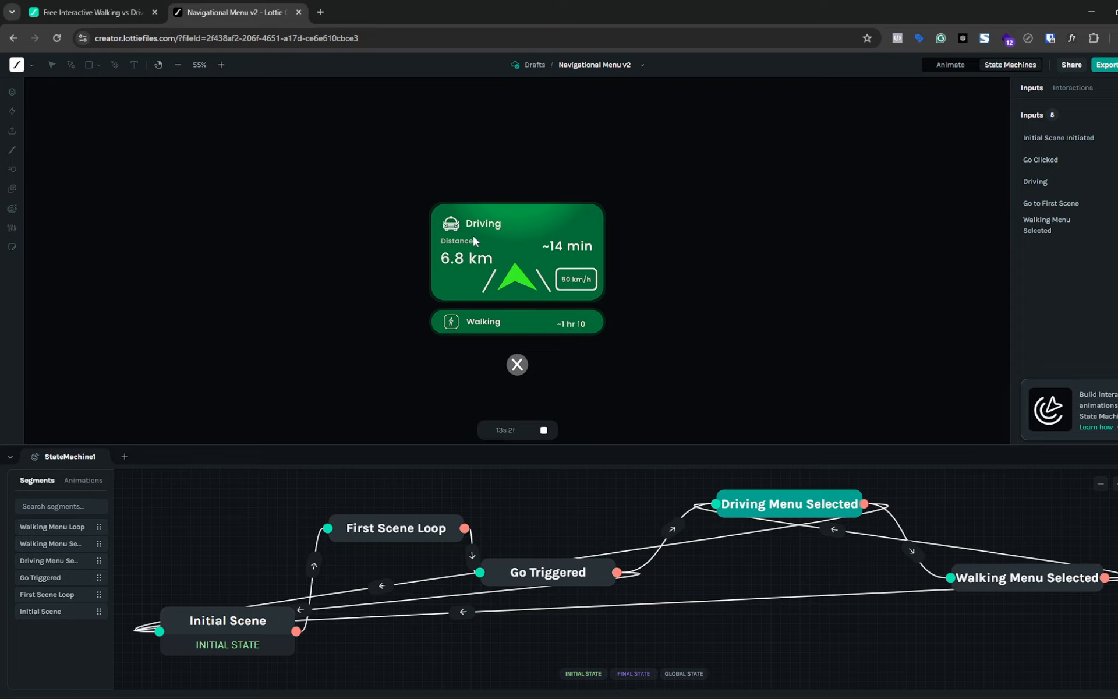
pyautogui.click(511, 321)
pyautogui.click(527, 196)
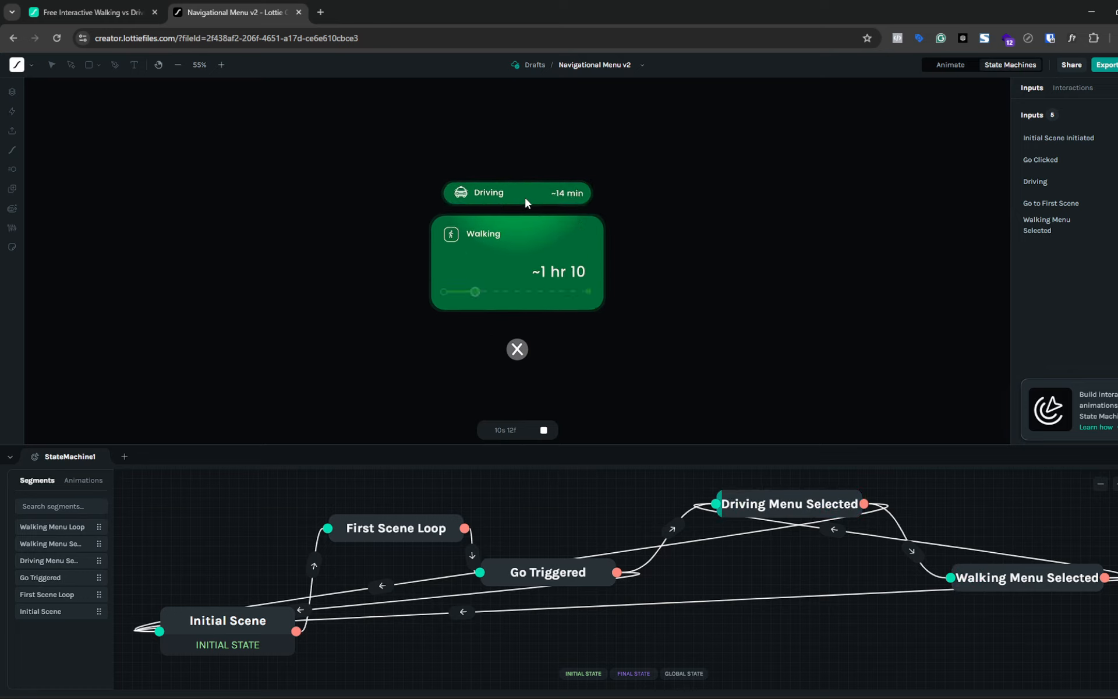
pyautogui.click(512, 324)
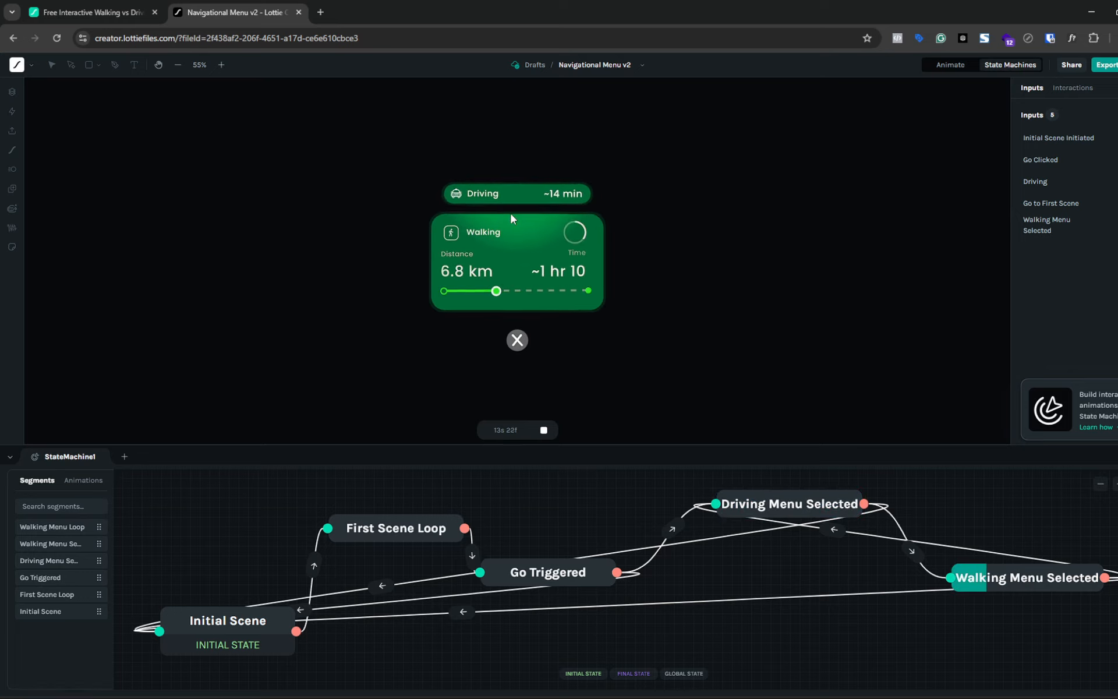
pyautogui.click(502, 193)
pyautogui.click(475, 324)
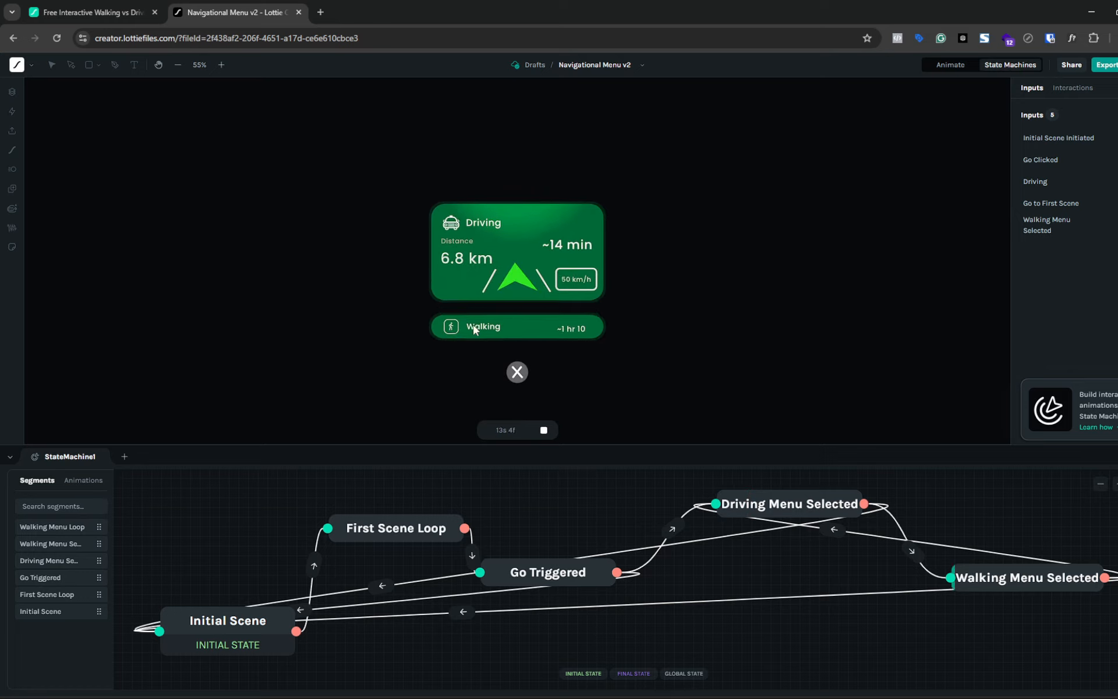
pyautogui.click(504, 188)
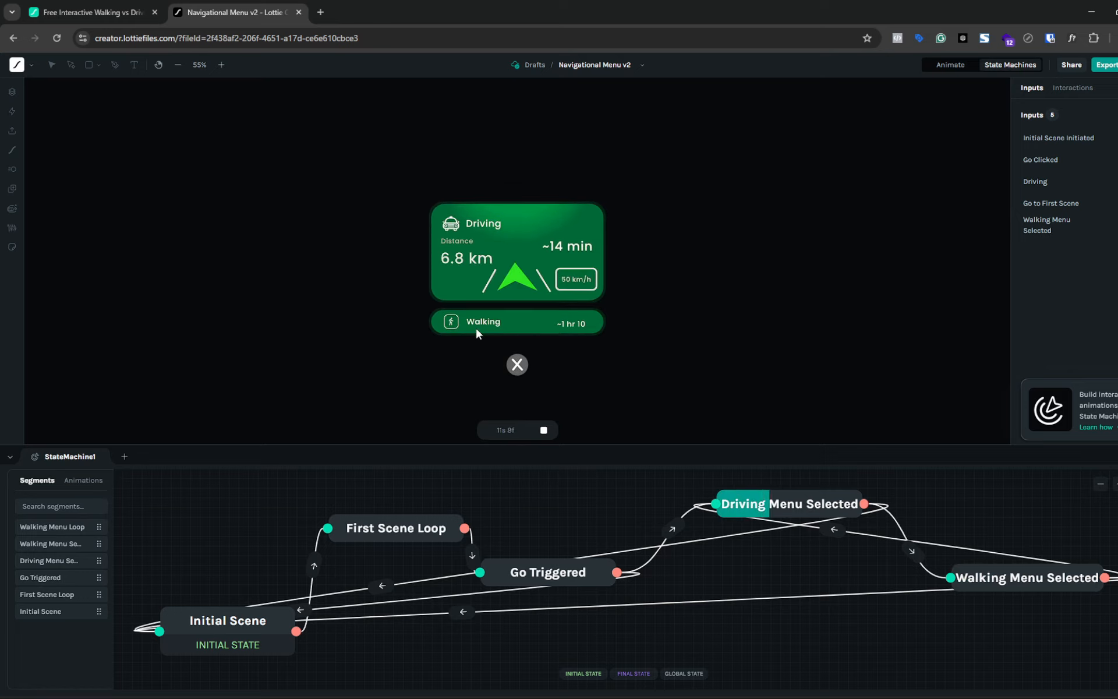
pyautogui.click(513, 344)
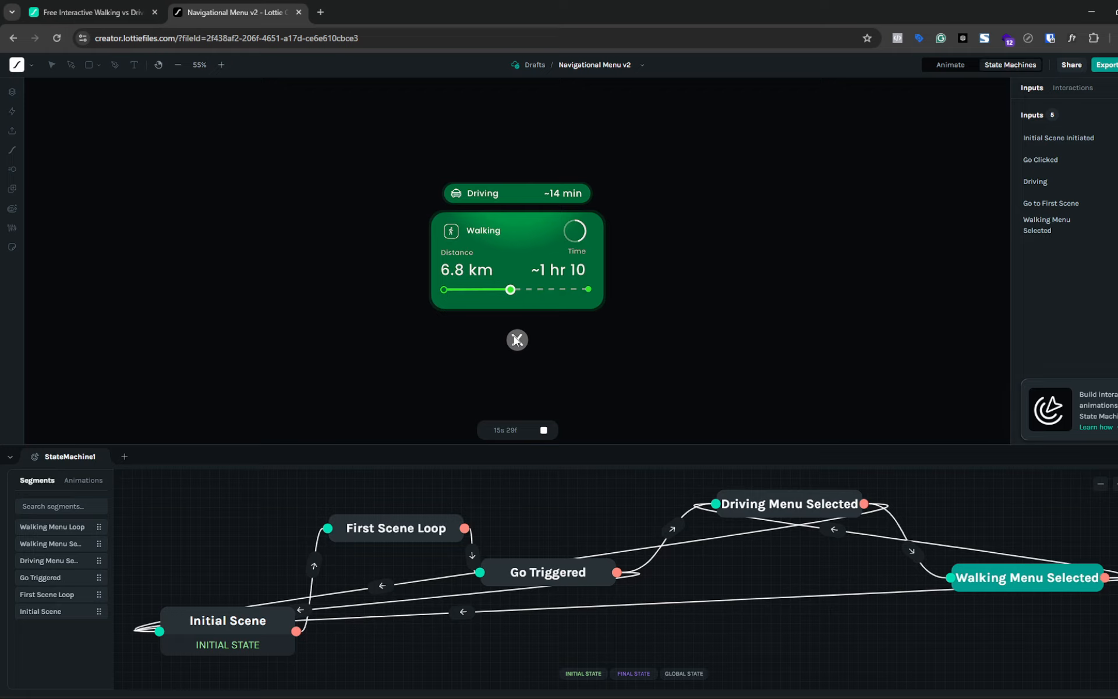
# - Close the previewed menu to return to the first scene, trigger Go! again and stop the preview
pyautogui.click(516, 340)
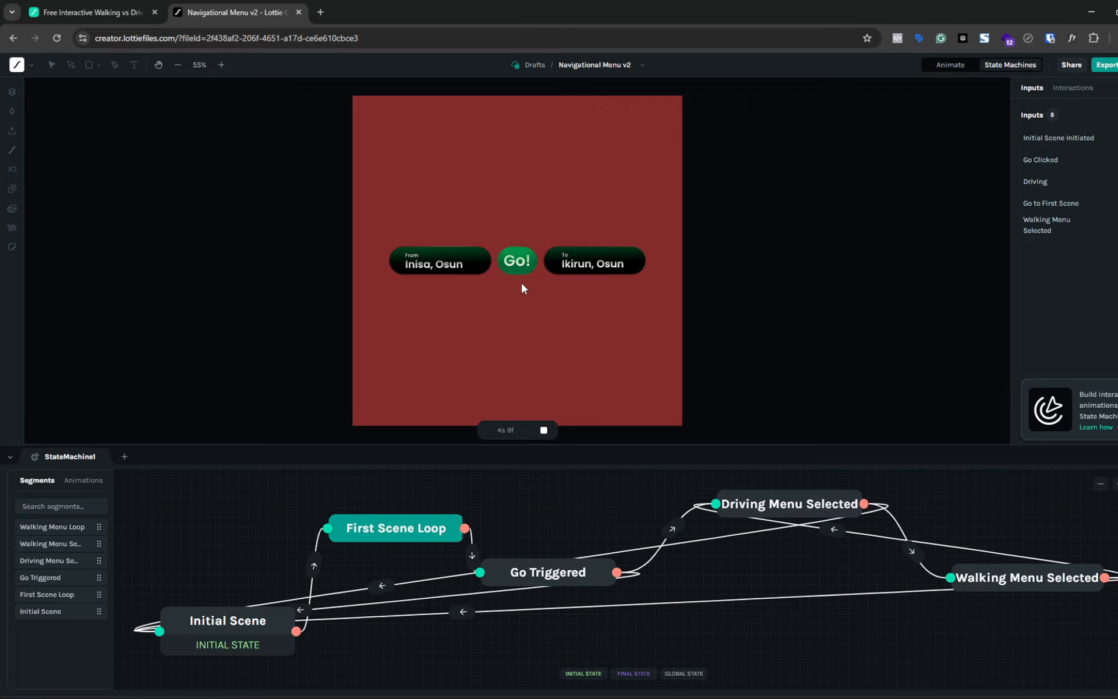
pyautogui.click(518, 265)
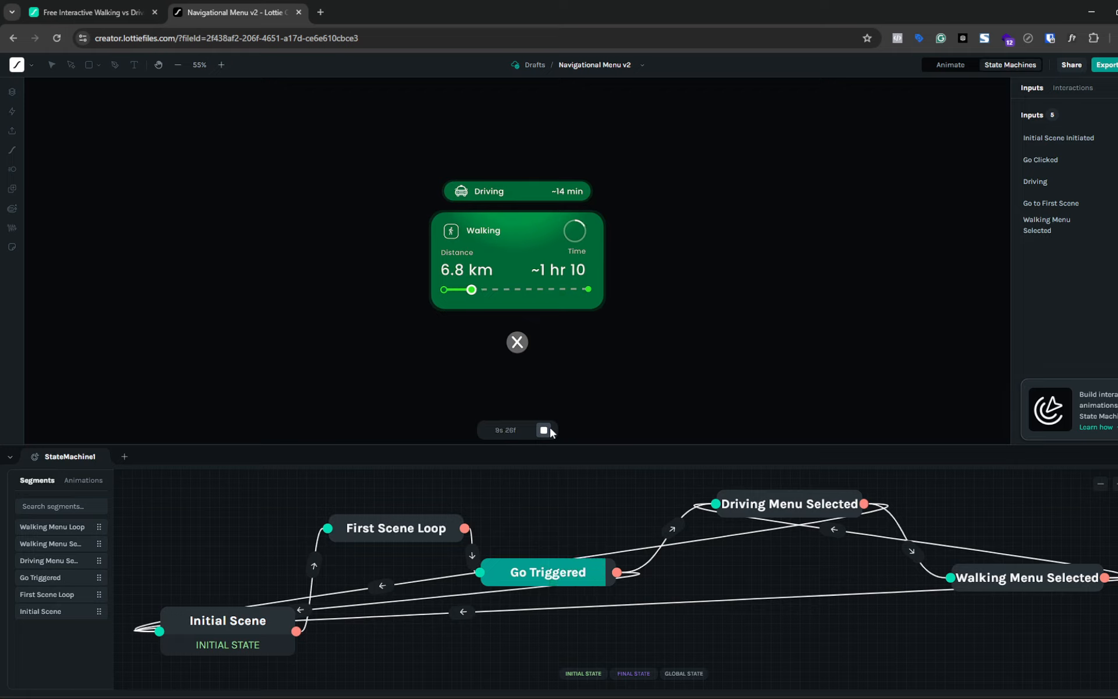
pyautogui.click(548, 429)
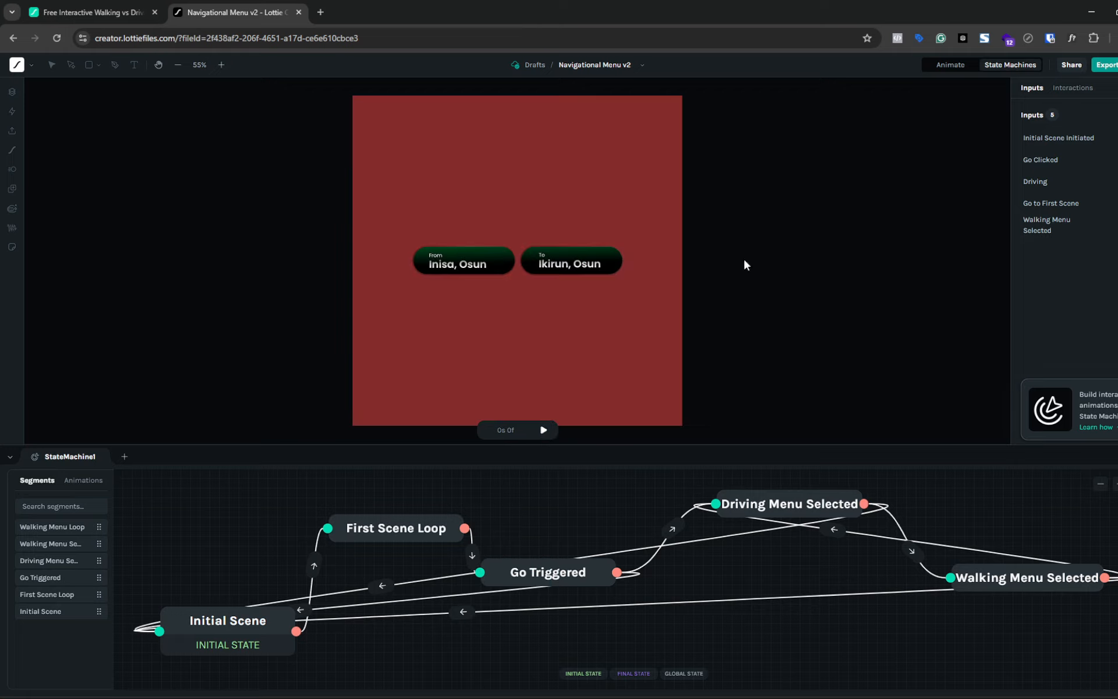
# - Show the Main Scene's animation timeline in Animate mode and move the playhead back to frame 4
pyautogui.click(959, 65)
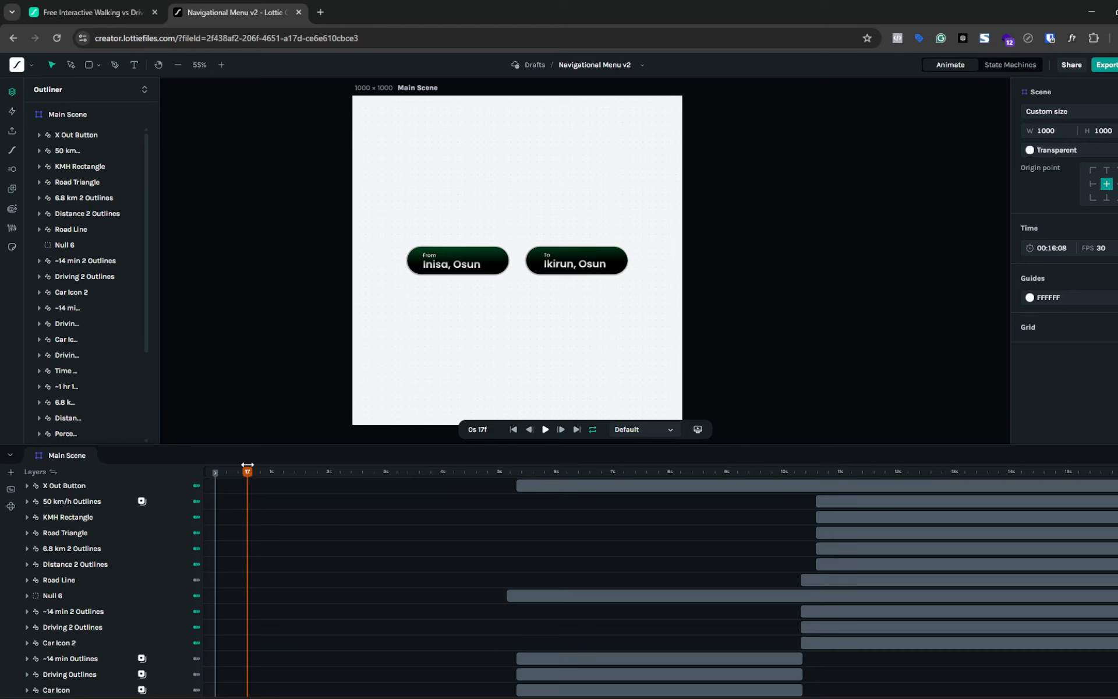
pyautogui.moveTo(247, 472); pyautogui.dragTo(222, 472)
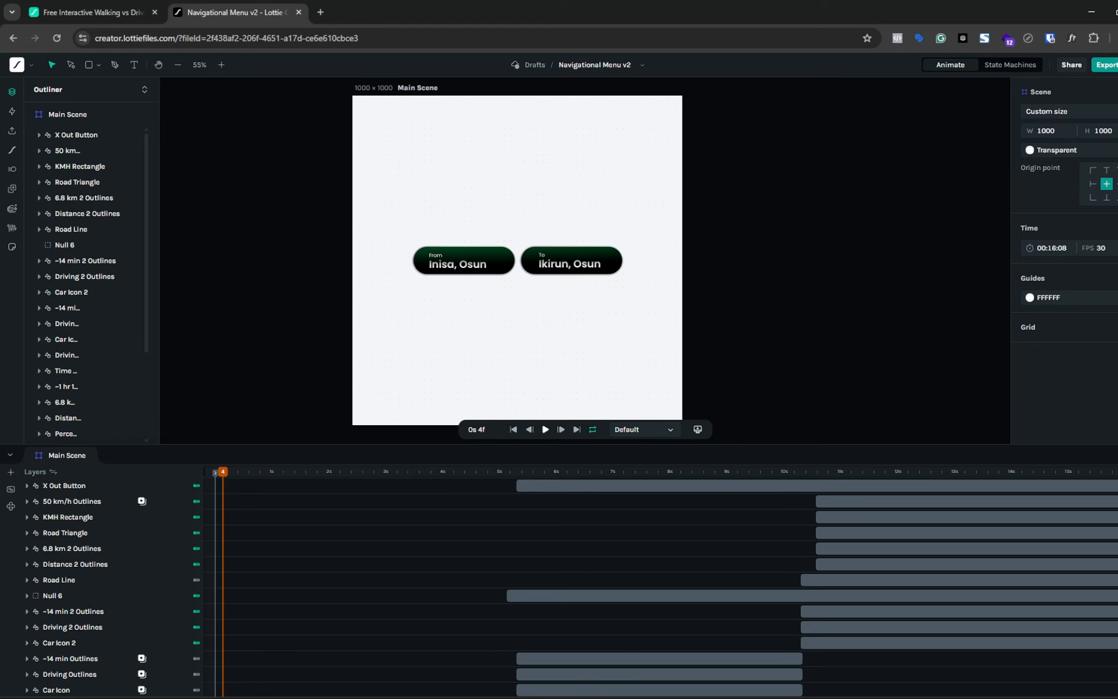
# - Switch to After Effects with the Map Navigation composition and pause the LottieFiles preview
pyautogui.moveTo(568, 698)
pyautogui.click(568, 659)
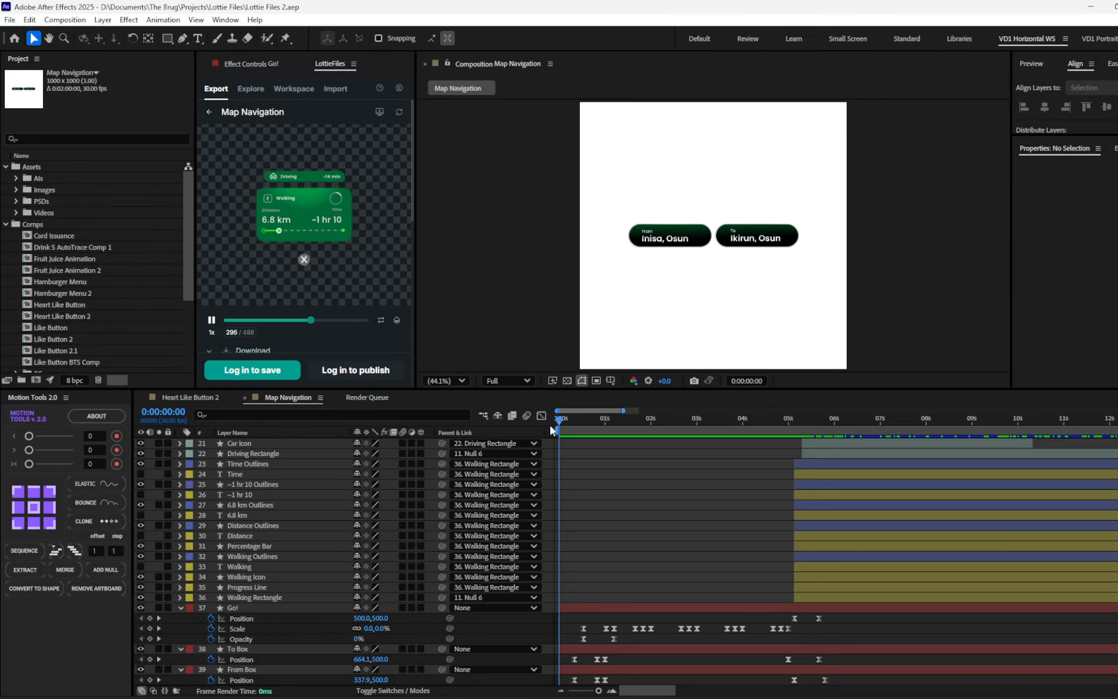
pyautogui.click(211, 320)
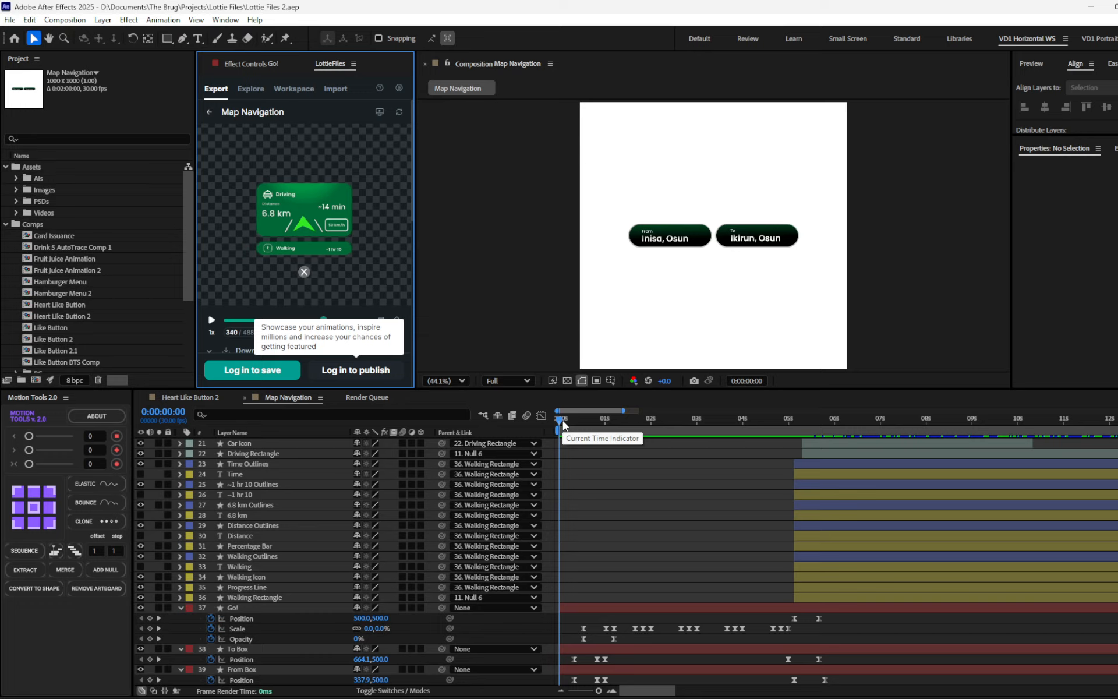
# - Inspect the To Box, From Box and Go! layers at frame 2 of the Map Navigation composition
pyautogui.moveTo(557, 420)
pyautogui.mouseDown()
pyautogui.moveTo(599, 433)
pyautogui.moveTo(562, 431)
pyautogui.mouseUp()
pyautogui.click(256, 662)
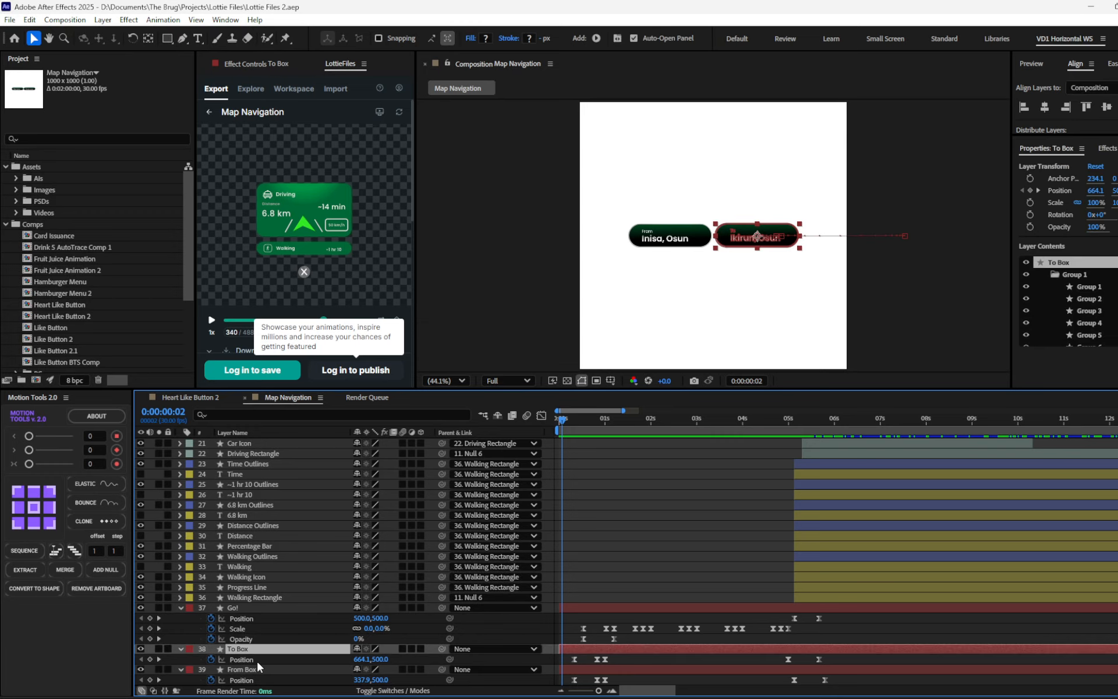
pyautogui.click(256, 670)
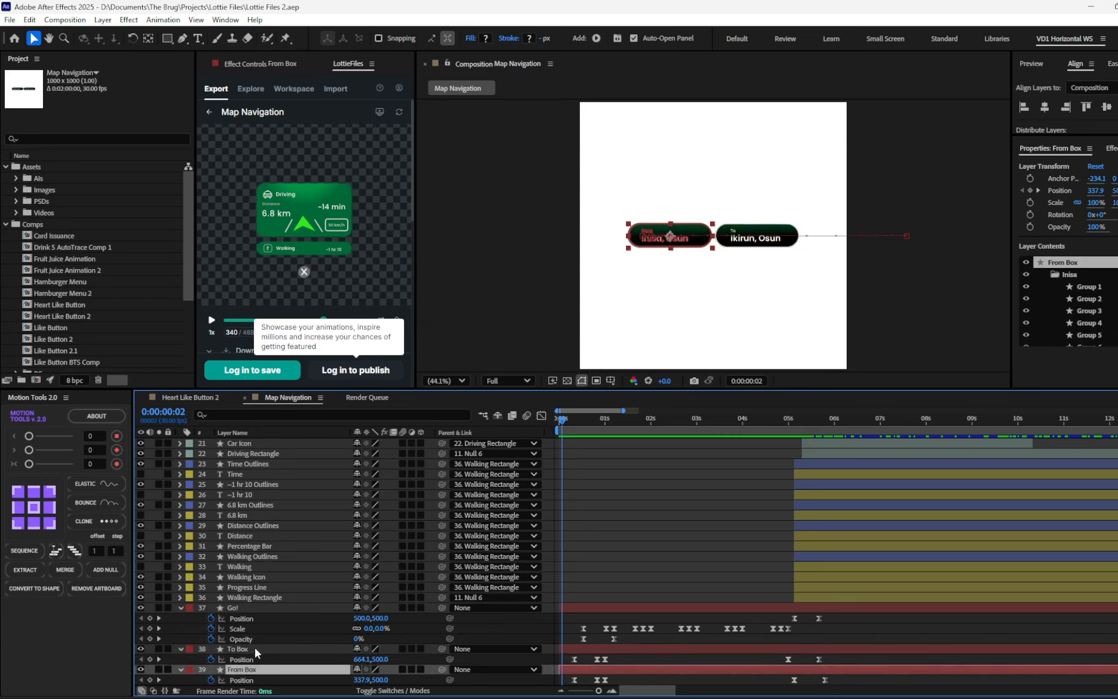
pyautogui.click(262, 609)
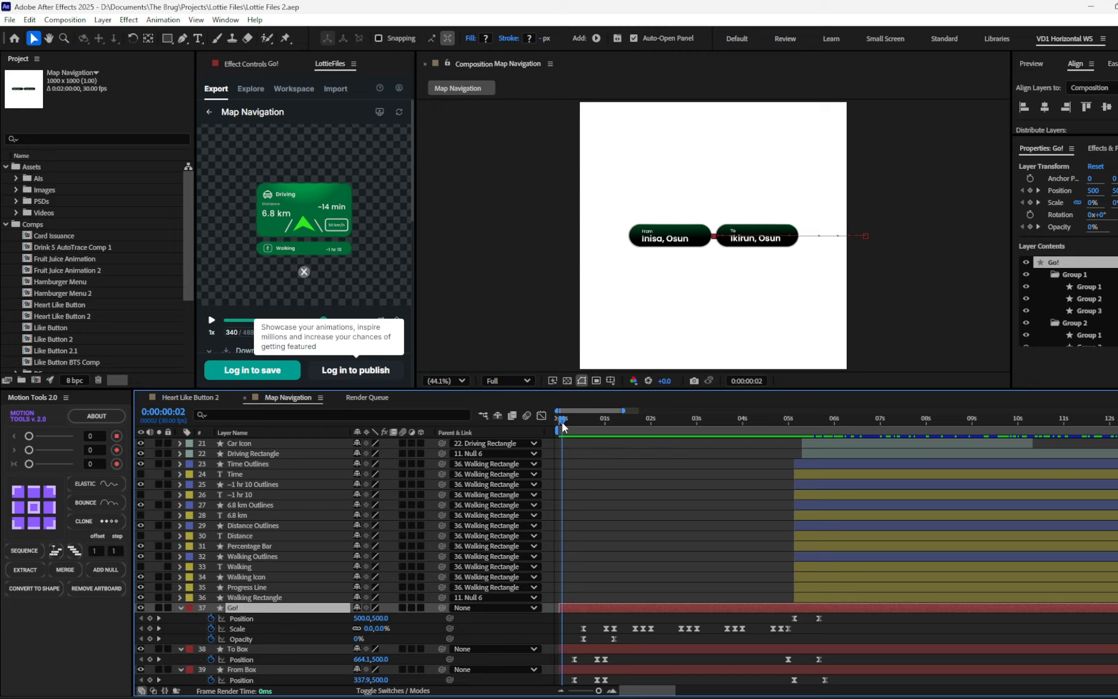
# - Scrub the composition through the Go! button scene and its transition to the Walking card at 6 seconds
pyautogui.moveTo(563, 427); pyautogui.dragTo(705, 445)
pyautogui.click(610, 524)
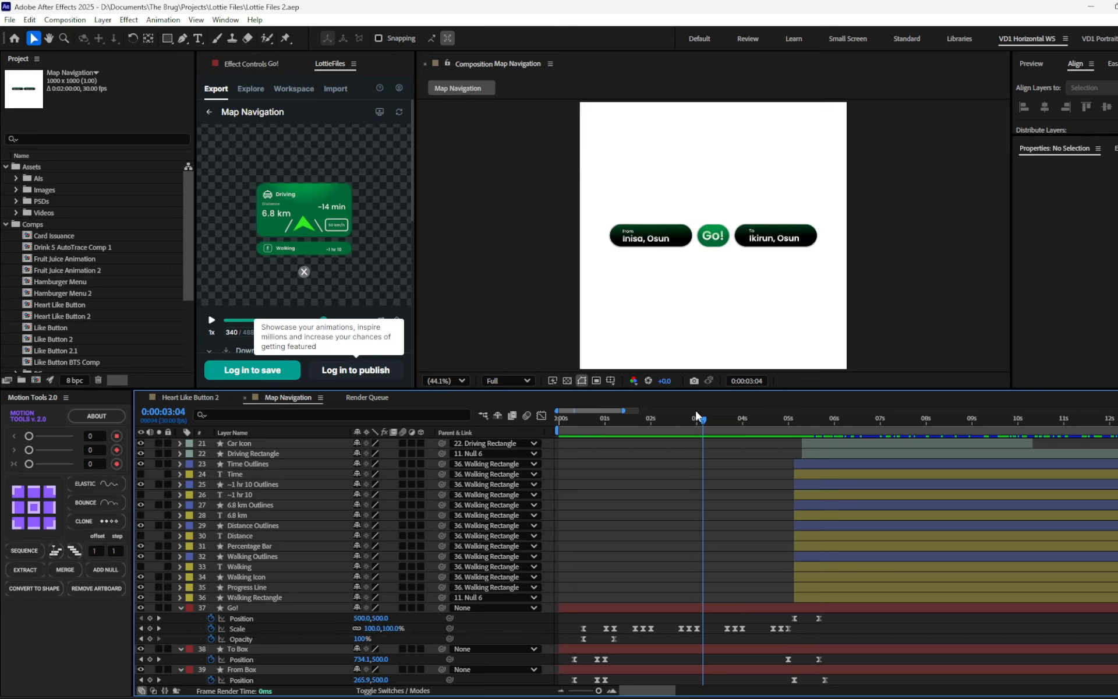
pyautogui.moveTo(704, 424)
pyautogui.mouseDown()
pyautogui.moveTo(681, 426)
pyautogui.moveTo(716, 440)
pyautogui.mouseUp()
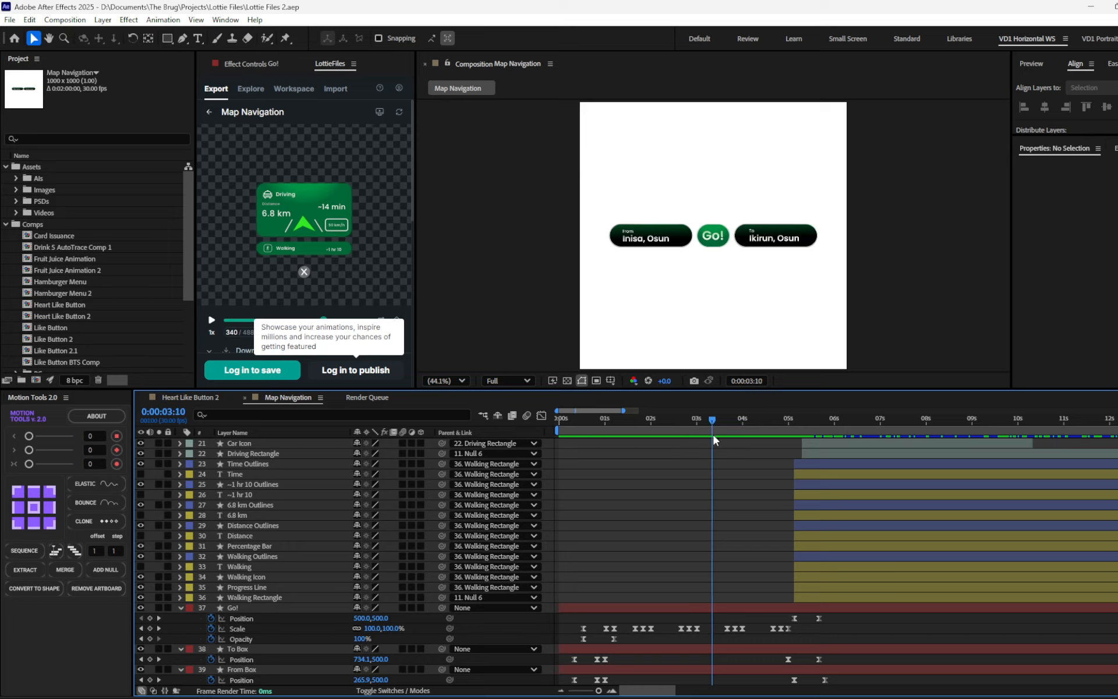
pyautogui.moveTo(716, 440); pyautogui.dragTo(797, 427)
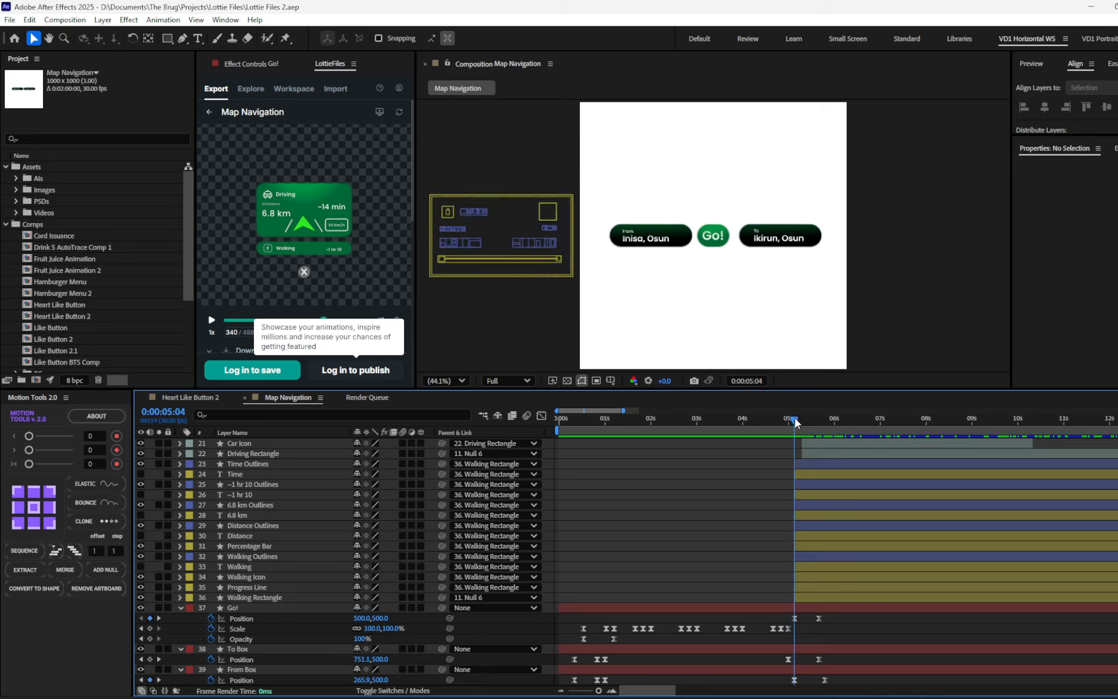
pyautogui.moveTo(796, 422); pyautogui.dragTo(836, 418)
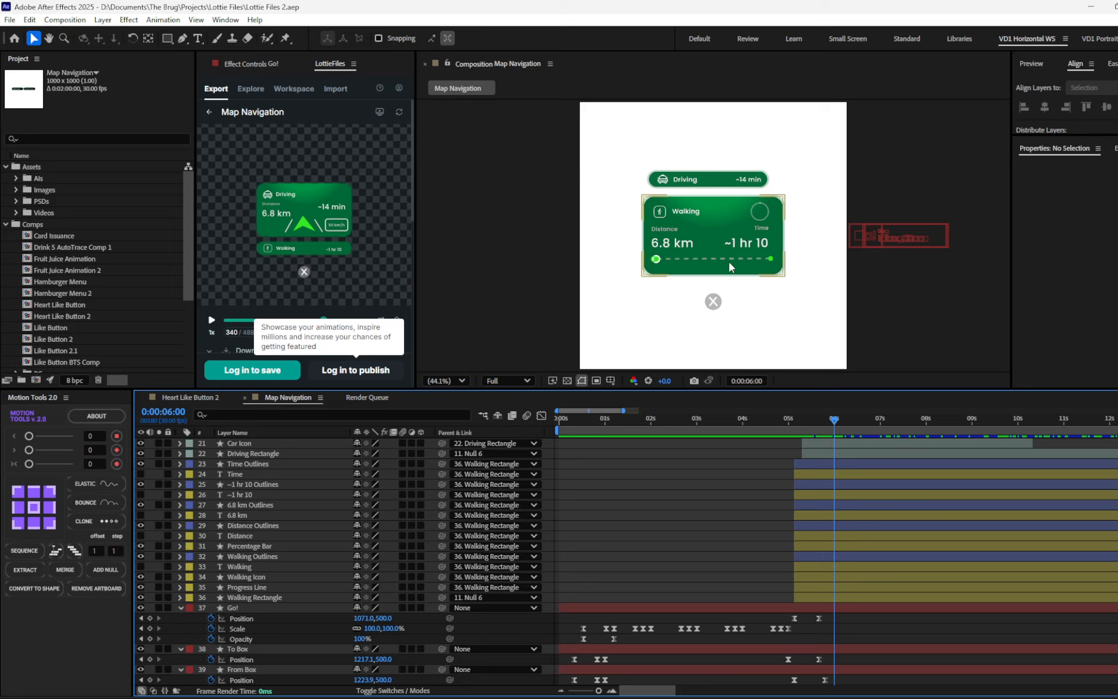
# - Review the composition from 6 to 16 seconds, covering the changes between the Walking and Driving cards
pyautogui.moveTo(835, 422); pyautogui.dragTo(878, 425)
pyautogui.press('space')
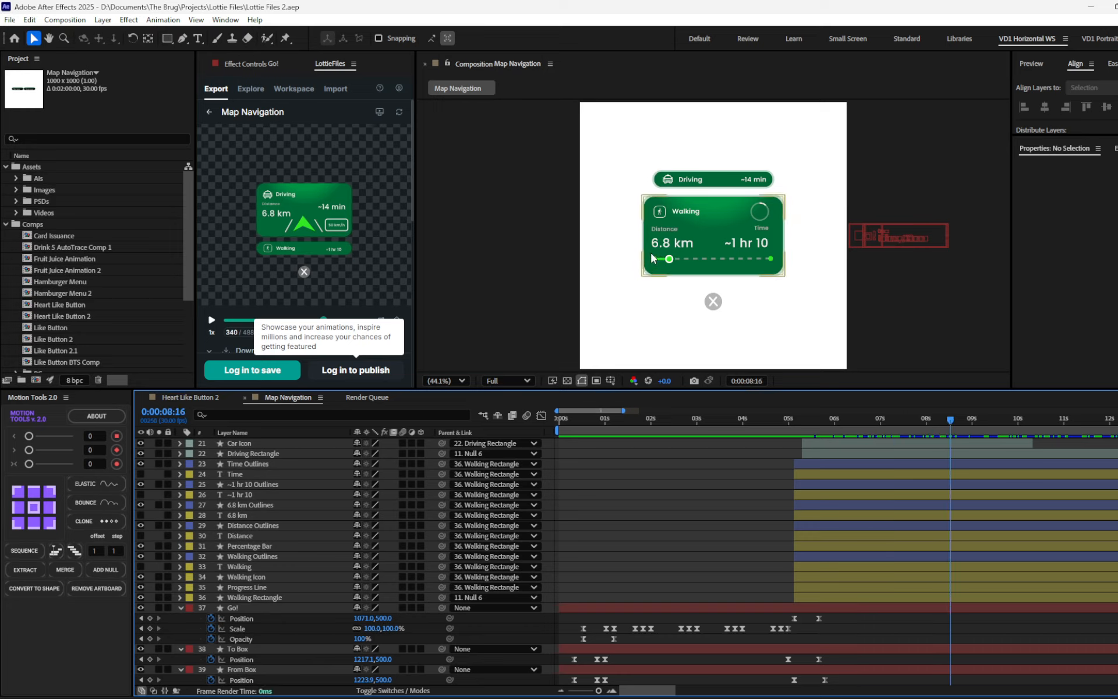
pyautogui.moveTo(955, 422); pyautogui.dragTo(1047, 461)
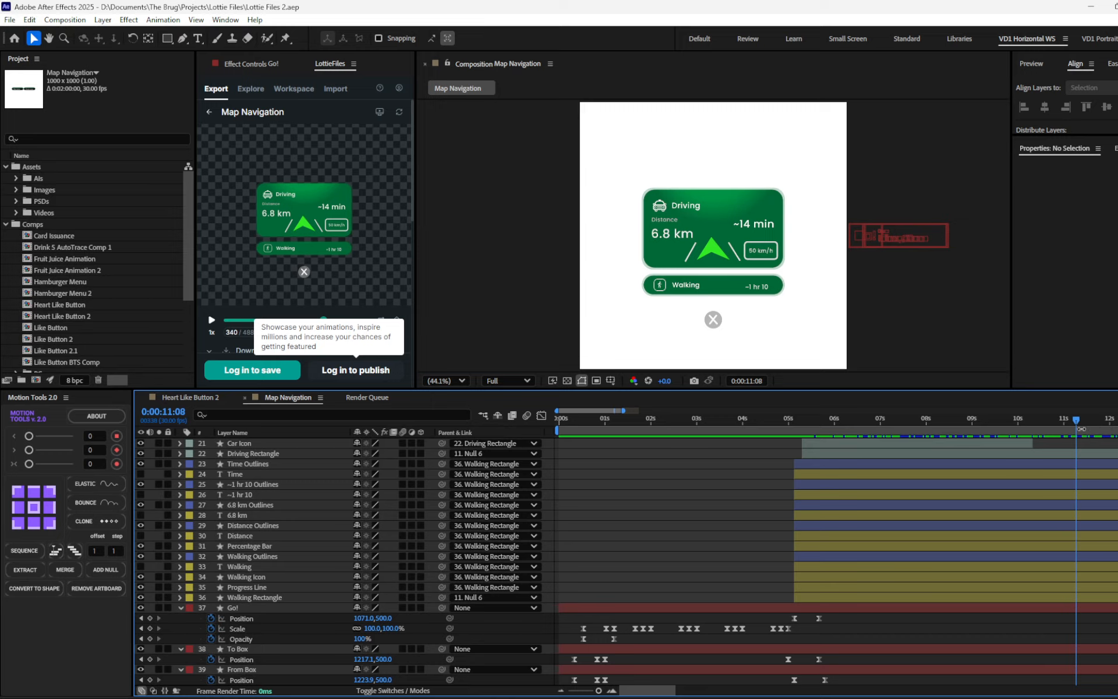
pyautogui.moveTo(1077, 424); pyautogui.dragTo(1117, 420)
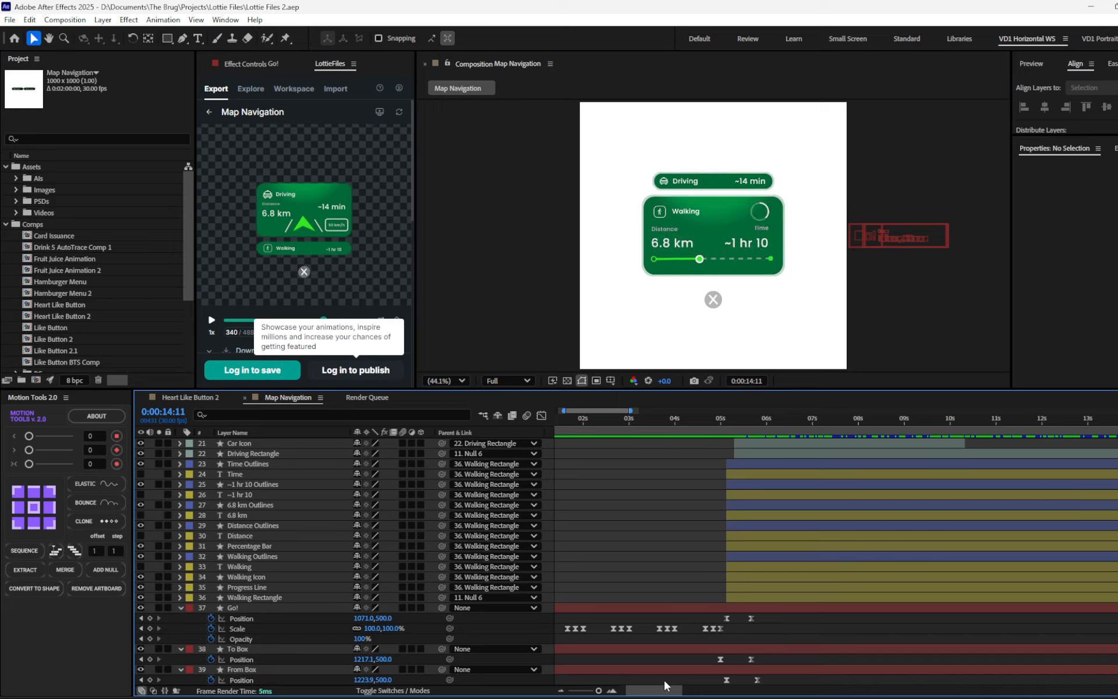
pyautogui.moveTo(660, 692); pyautogui.dragTo(707, 695)
pyautogui.moveTo(680, 420); pyautogui.dragTo(756, 438)
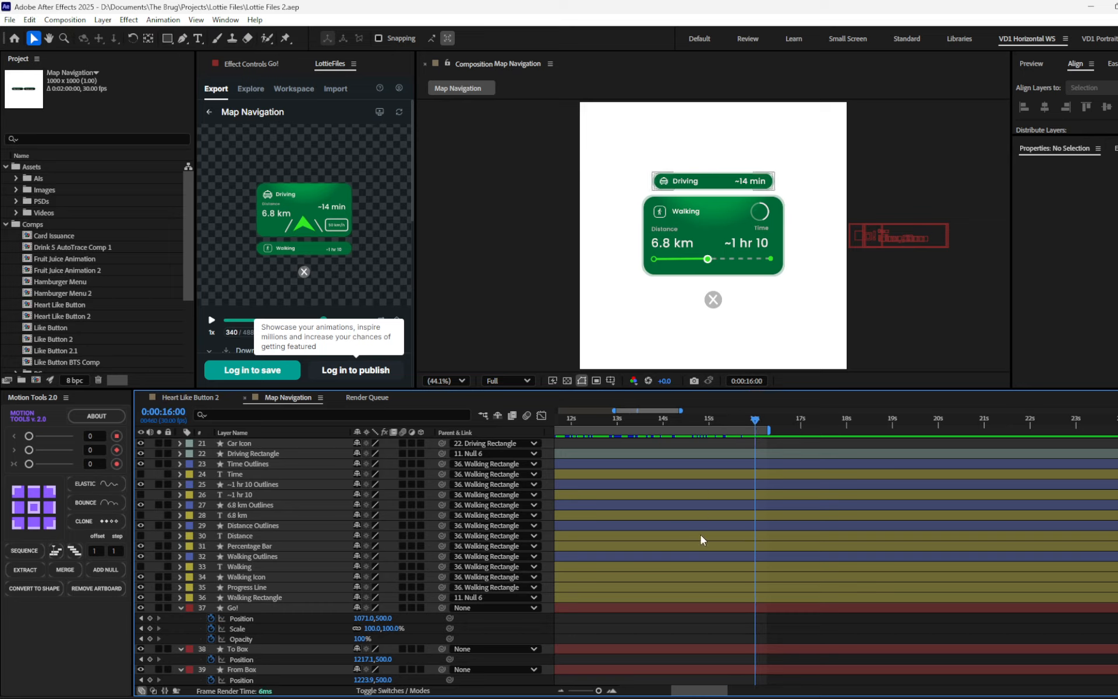
# - Return to the composition's early section and scrub through the Walking card to the Driving card at 11:24
pyautogui.moveTo(699, 688); pyautogui.dragTo(652, 685)
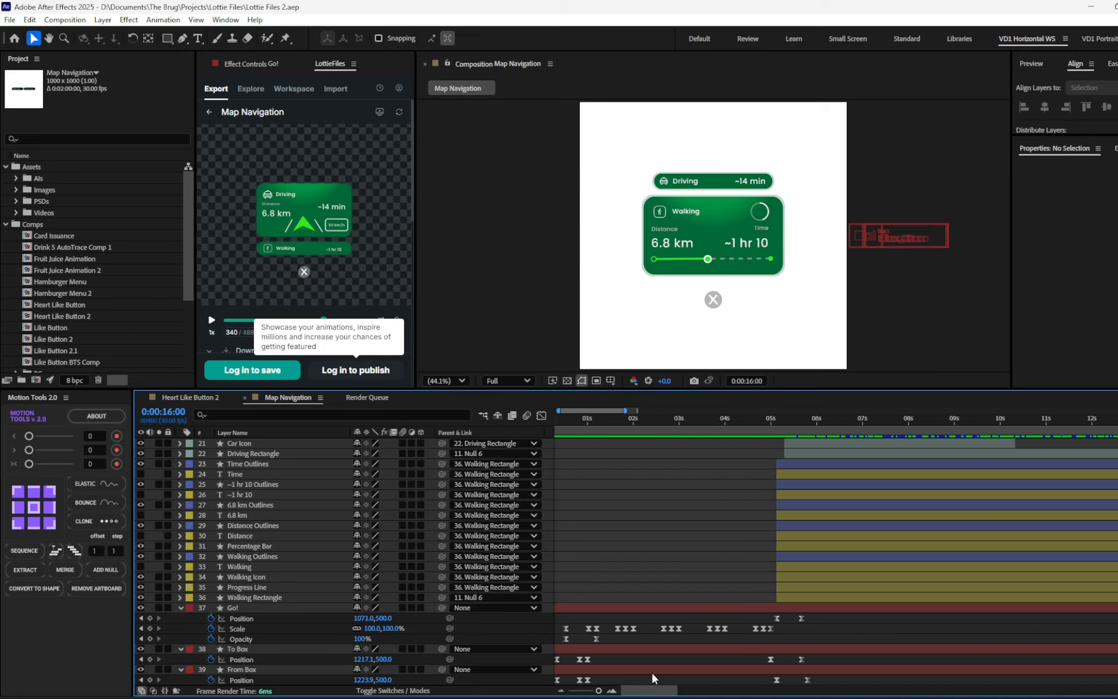
pyautogui.moveTo(721, 416); pyautogui.dragTo(852, 424)
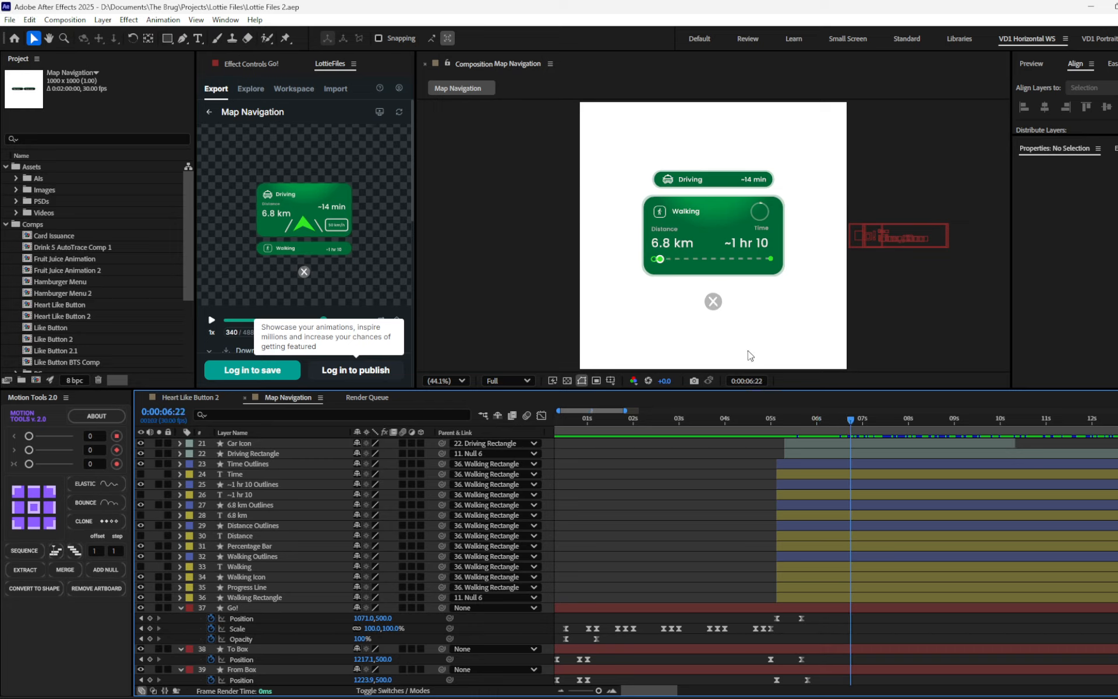
pyautogui.moveTo(853, 424); pyautogui.dragTo(1082, 430)
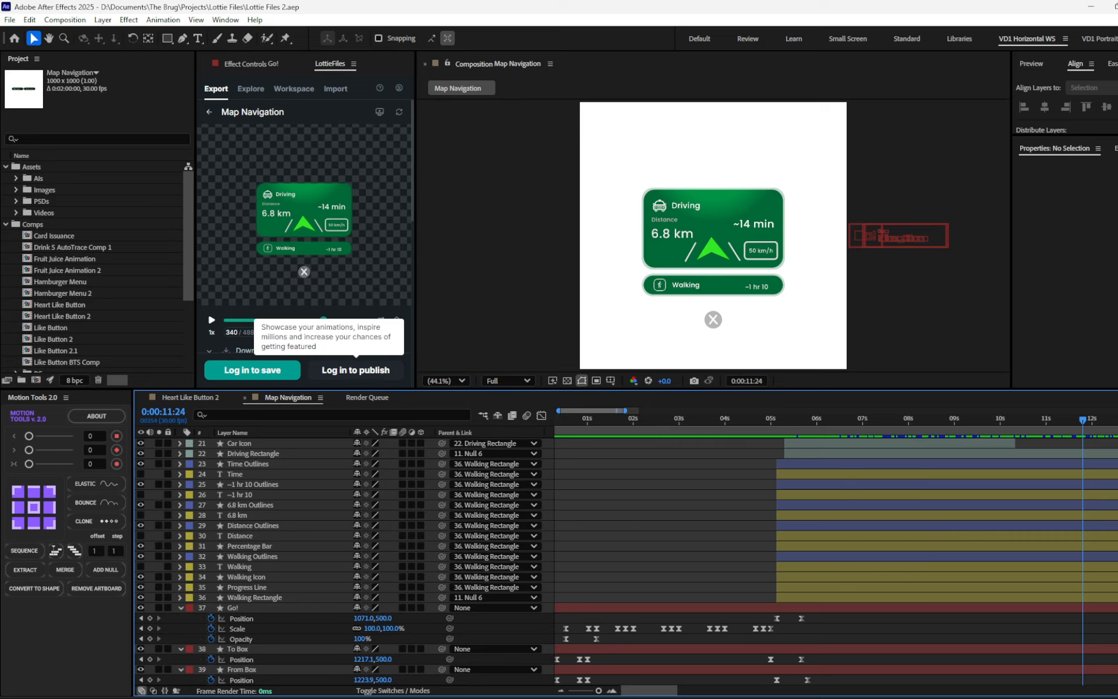
# - Switch back to Lottie Creator and review the Main Scene's layers with the playhead at the timeline's start
pyautogui.click(448, 693)
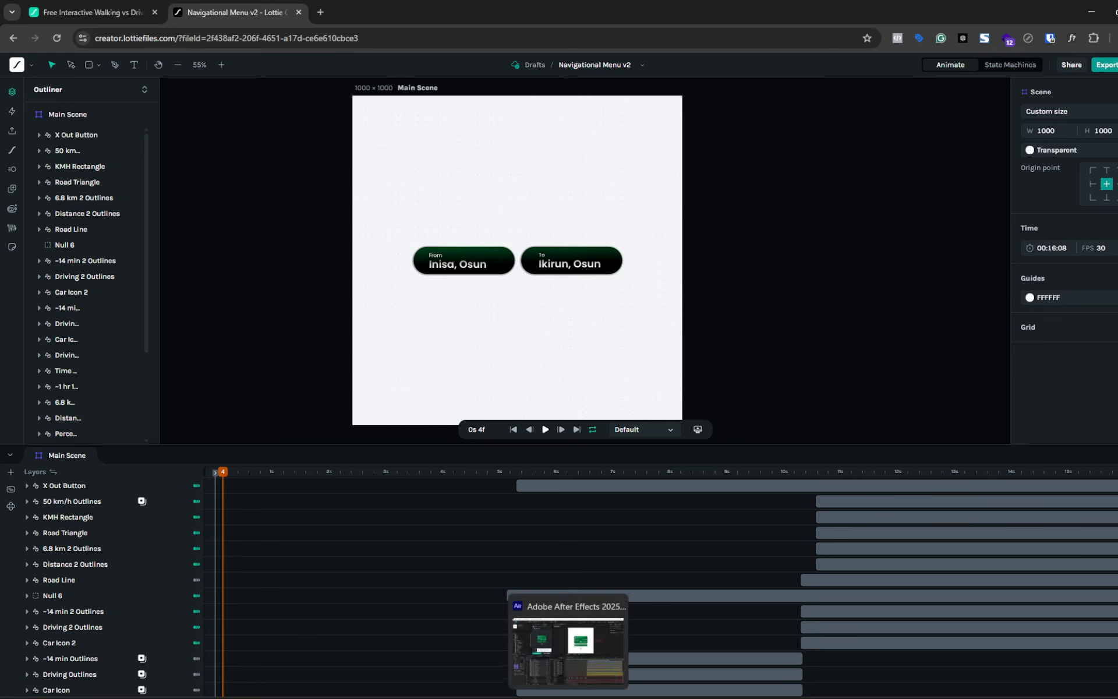
pyautogui.click(568, 696)
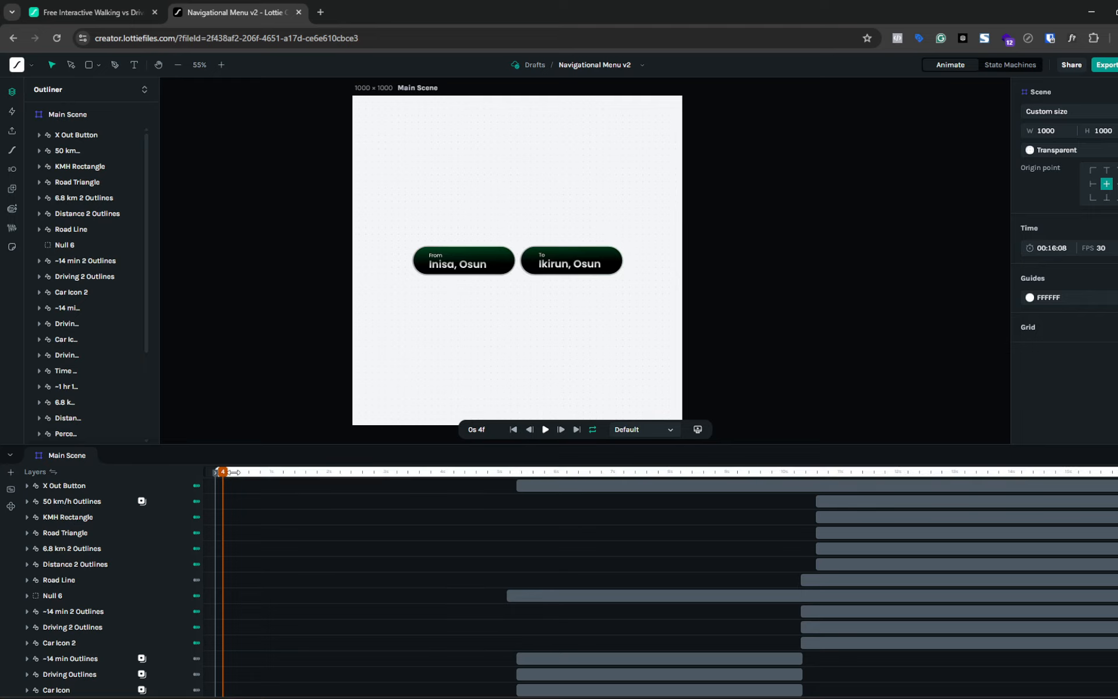
pyautogui.moveTo(230, 468); pyautogui.dragTo(216, 470)
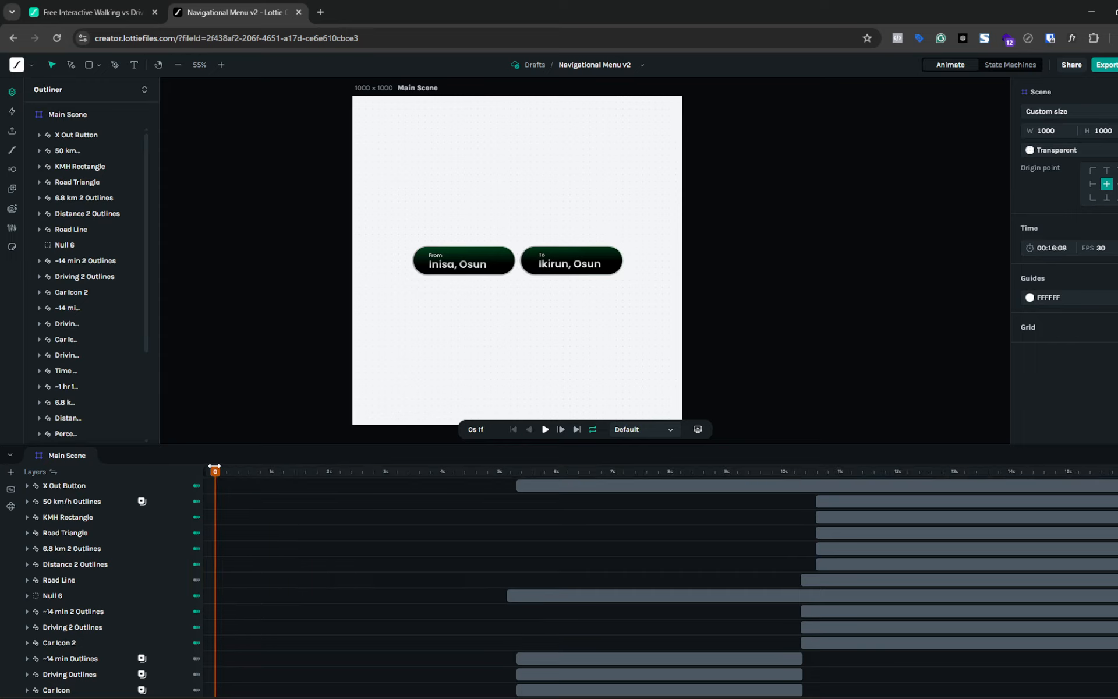
pyautogui.scroll(-5, 81, 507)
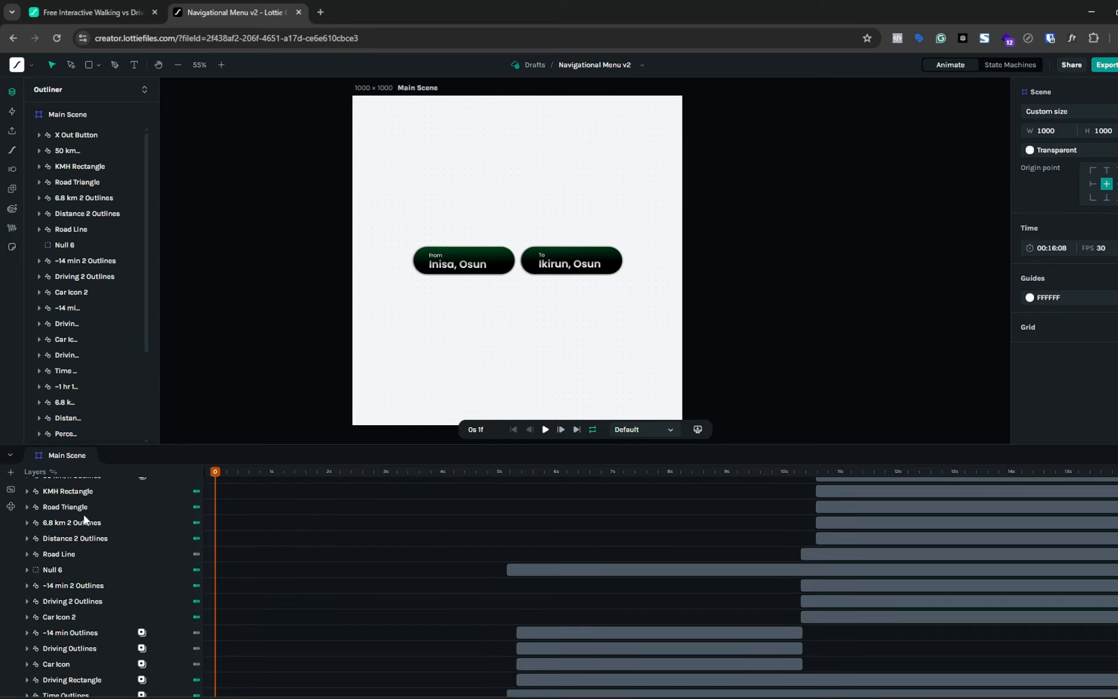
# - Scrub the Main Scene to the Walking card at 6s 19f and open the state machine's list of interactions
pyautogui.scroll(5, 84, 519)
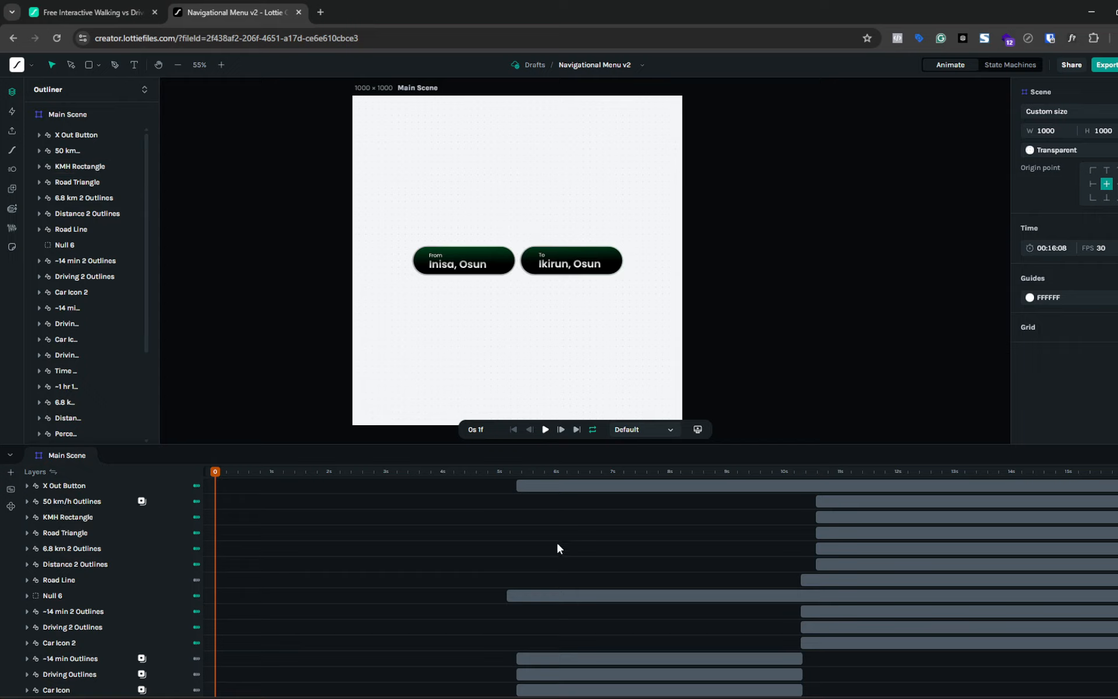
pyautogui.moveTo(502, 471); pyautogui.dragTo(593, 487)
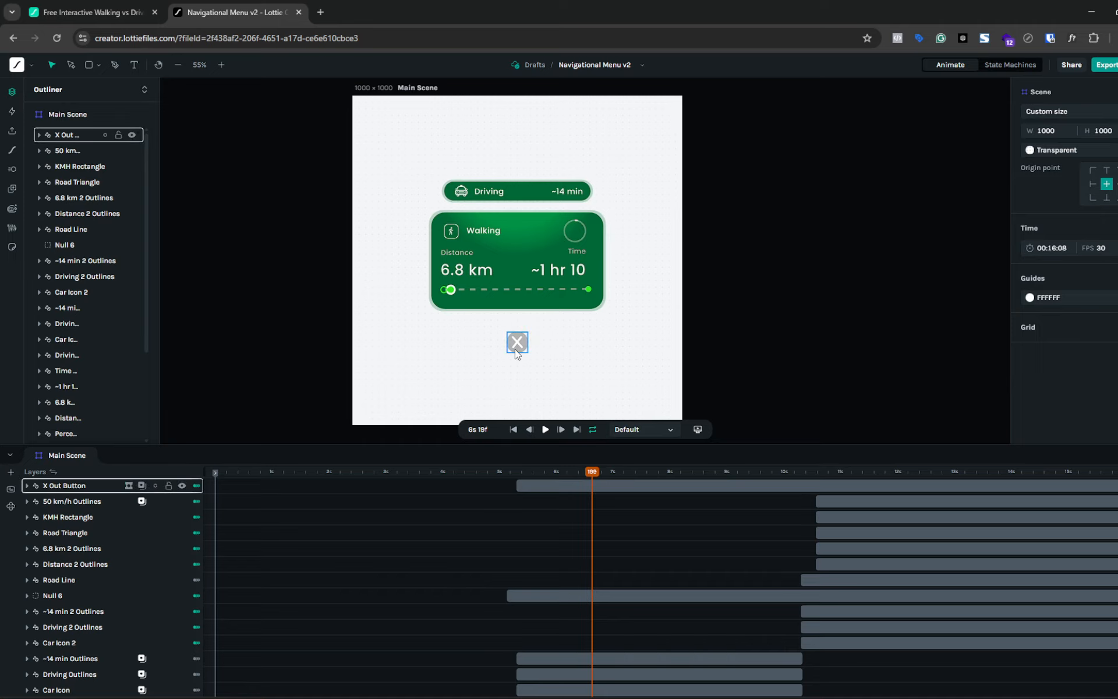
pyautogui.click(1000, 60)
pyautogui.click(1074, 89)
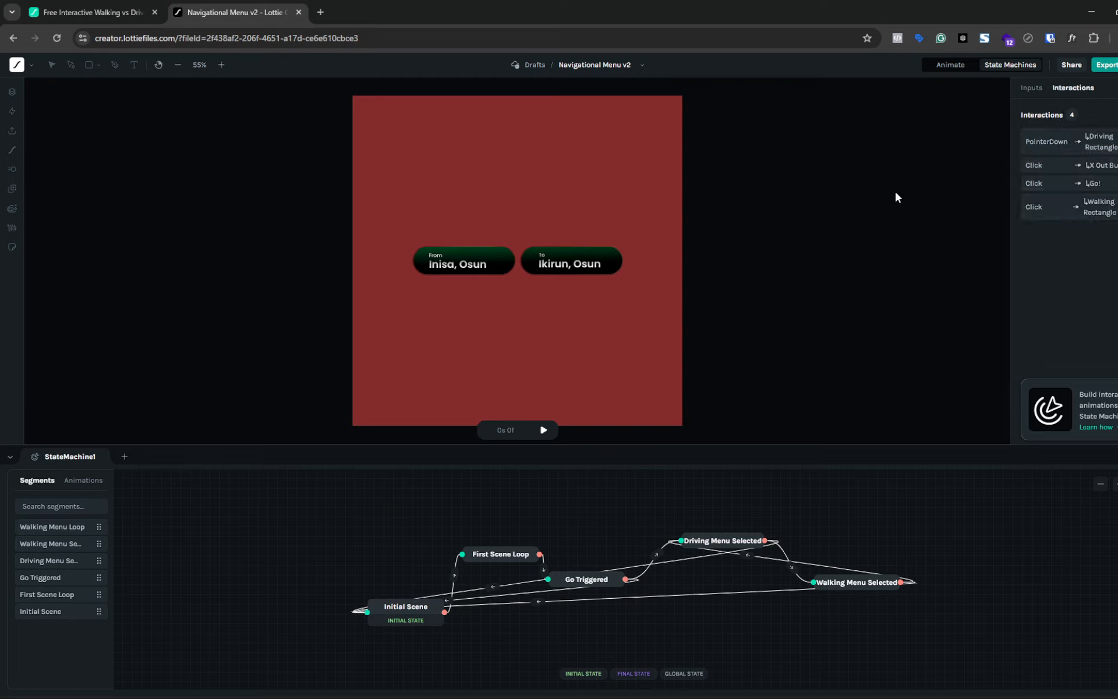
# - Return to the Main Scene animation, move the playhead to 0s 1f, and look through its list of segments
pyautogui.click(951, 65)
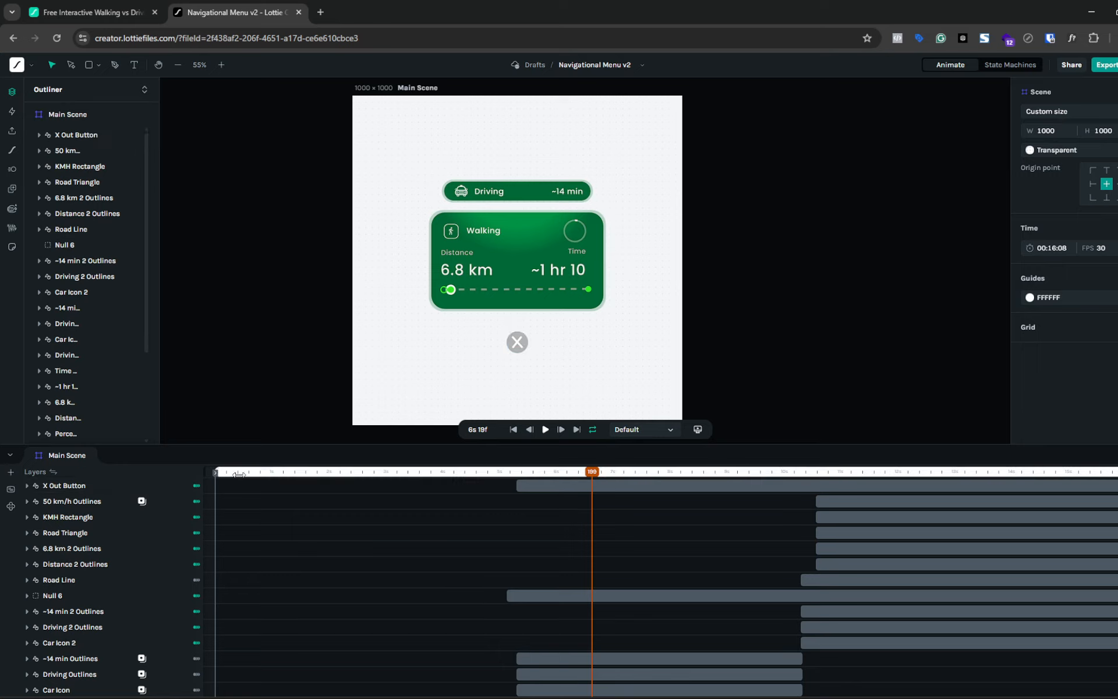
pyautogui.moveTo(239, 475); pyautogui.dragTo(217, 486)
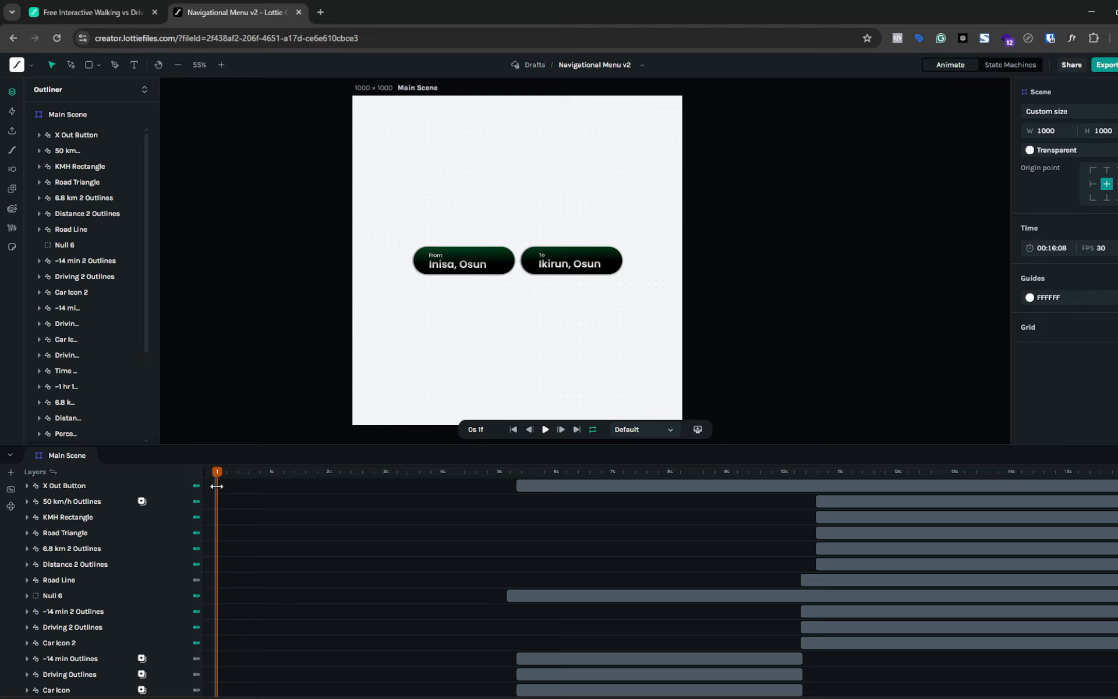
pyautogui.click(11, 489)
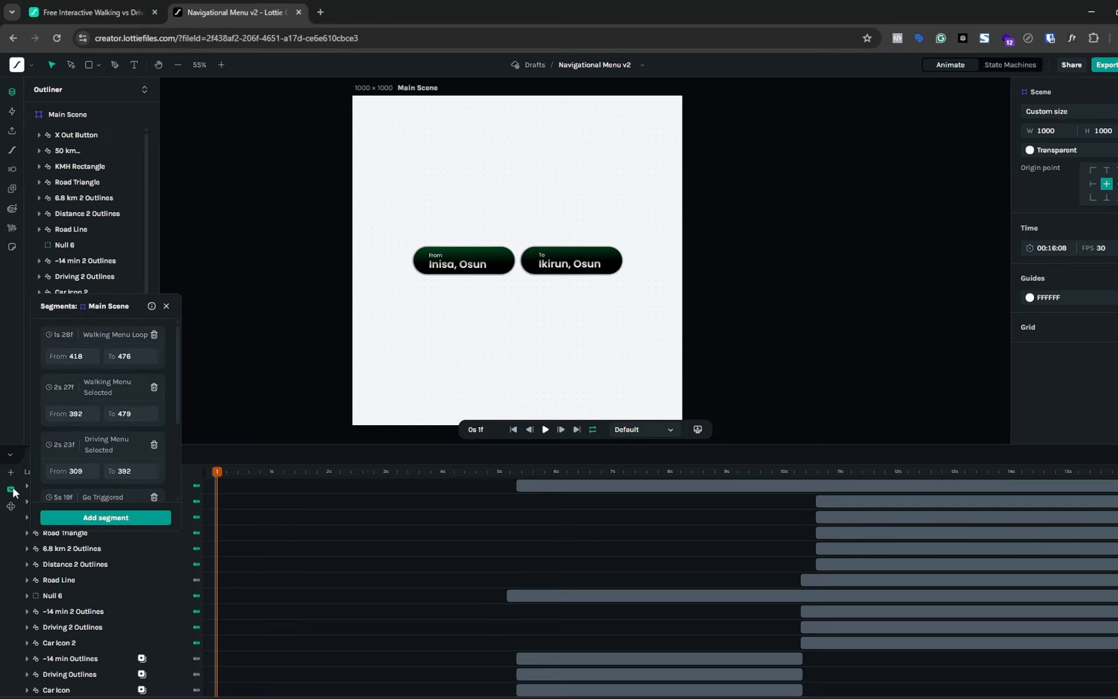
pyautogui.click(166, 306)
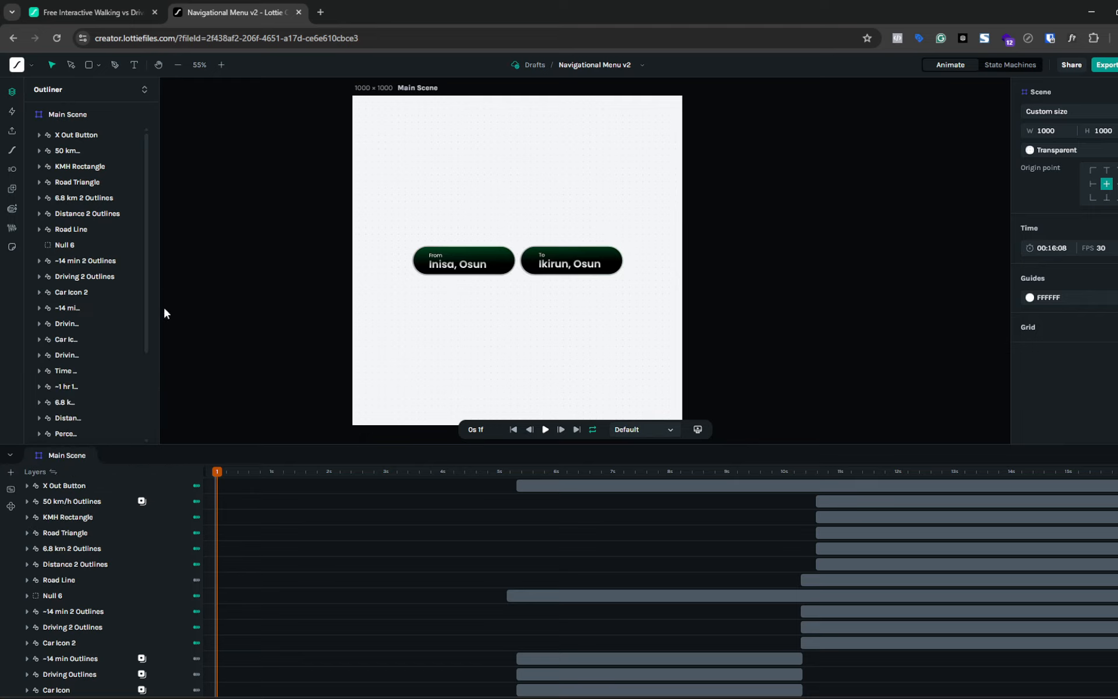
pyautogui.click(10, 490)
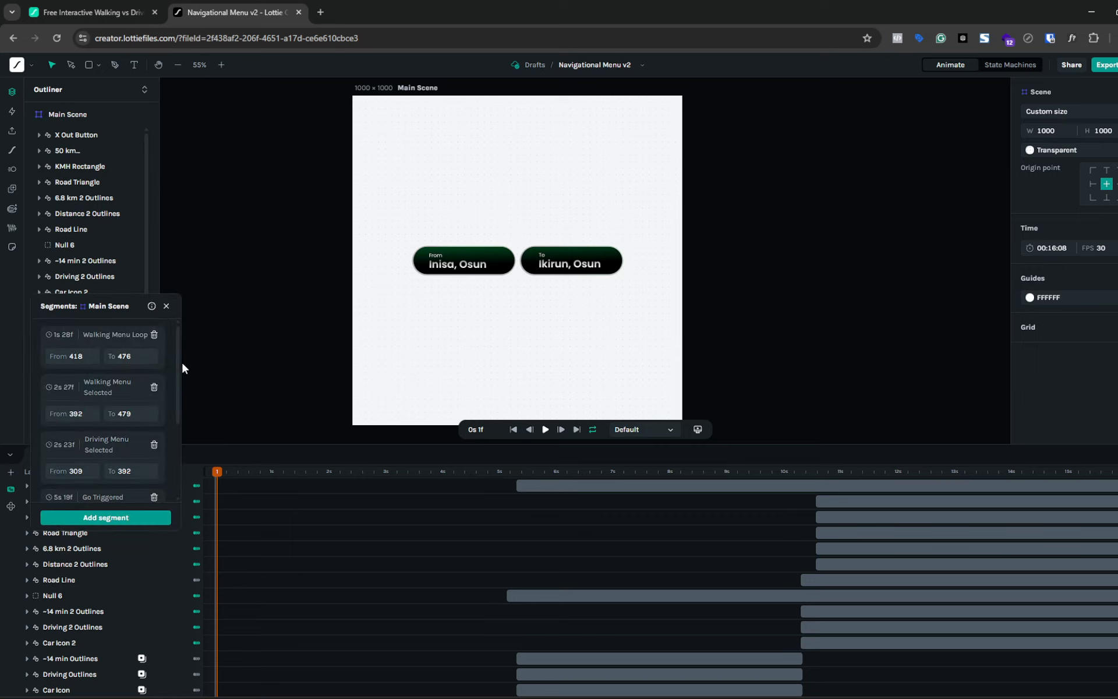
pyautogui.click(165, 306)
# - Shorten the Main Scene's playback range to end at 1s 10f and set the playhead to 0s 21f
pyautogui.moveTo(220, 473); pyautogui.dragTo(291, 473)
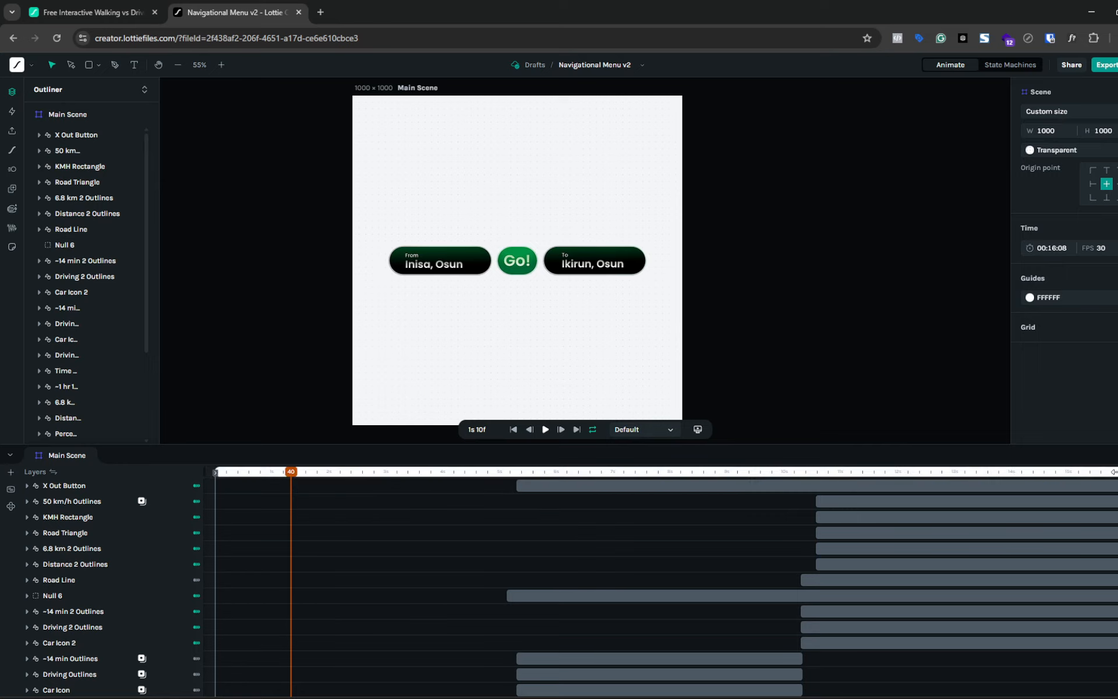
pyautogui.moveTo(971, 485)
pyautogui.mouseDown()
pyautogui.moveTo(417, 513)
pyautogui.moveTo(511, 515)
pyautogui.moveTo(340, 512)
pyautogui.mouseUp()
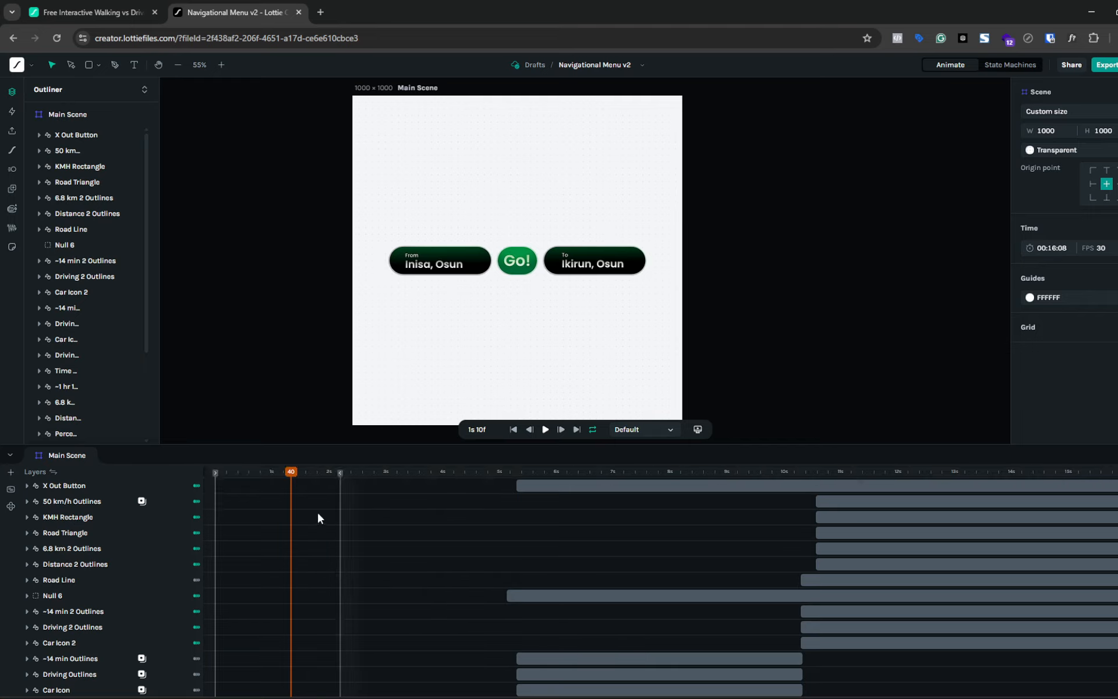
pyautogui.moveTo(291, 471); pyautogui.dragTo(256, 481)
pyautogui.moveTo(343, 473); pyautogui.dragTo(299, 473)
pyautogui.moveTo(297, 473); pyautogui.dragTo(290, 473)
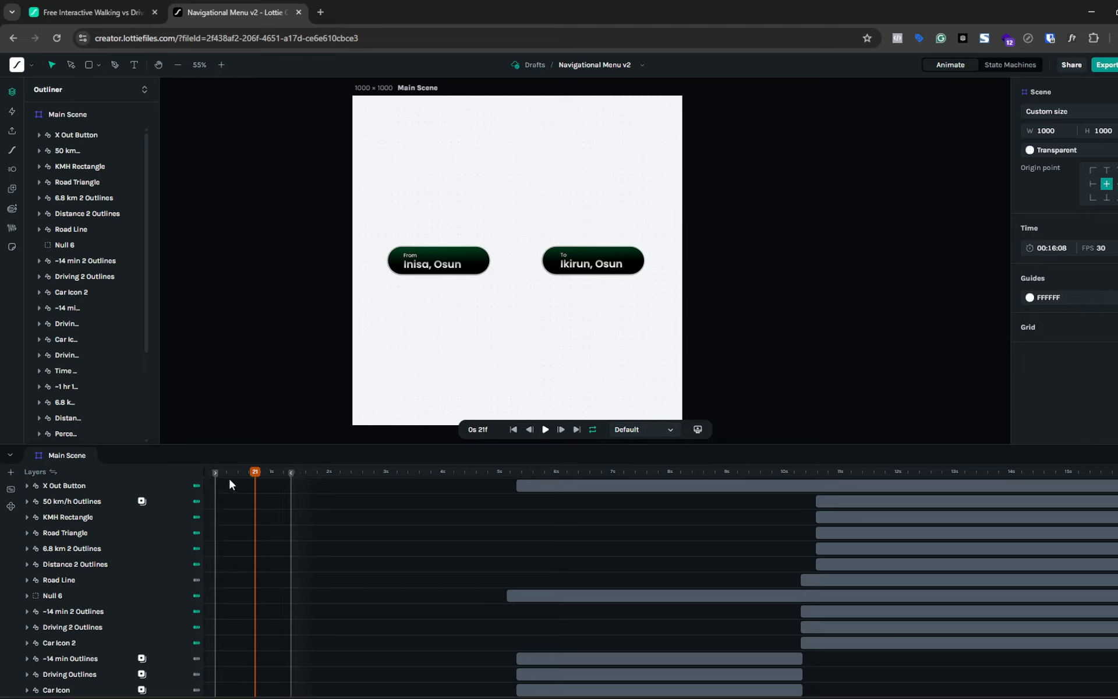
# - Review the frame ranges of the Main Scene's segments, from Initial Scene to Walking Menu Loop
pyautogui.click(67, 488)
pyautogui.click(10, 490)
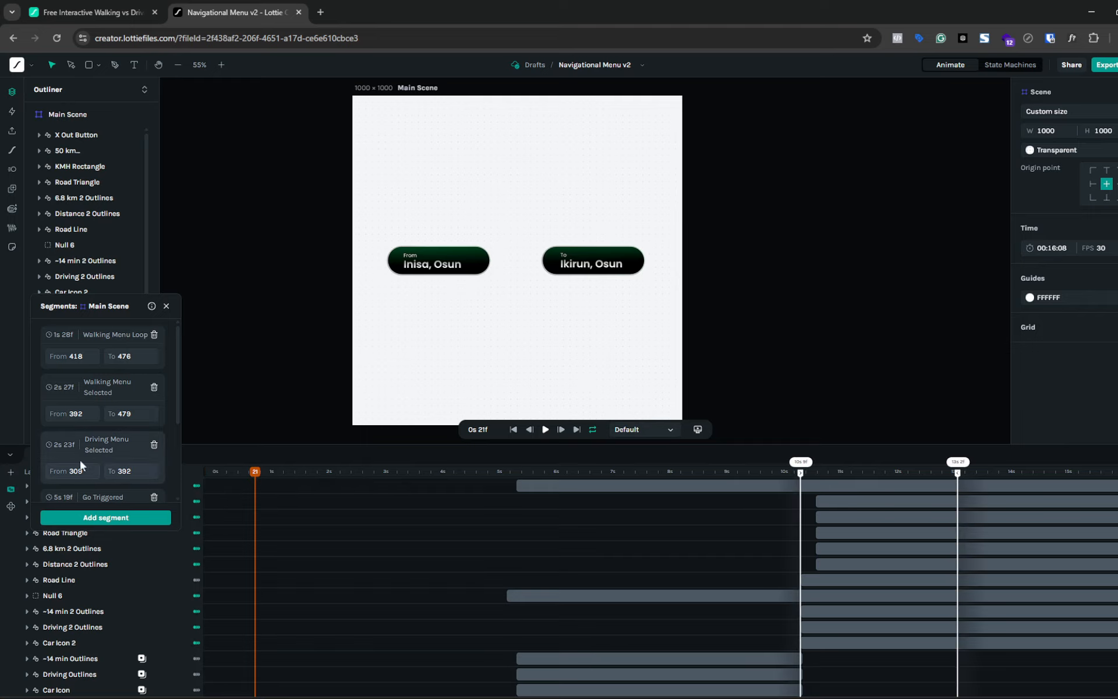
pyautogui.scroll(-2, 82, 422)
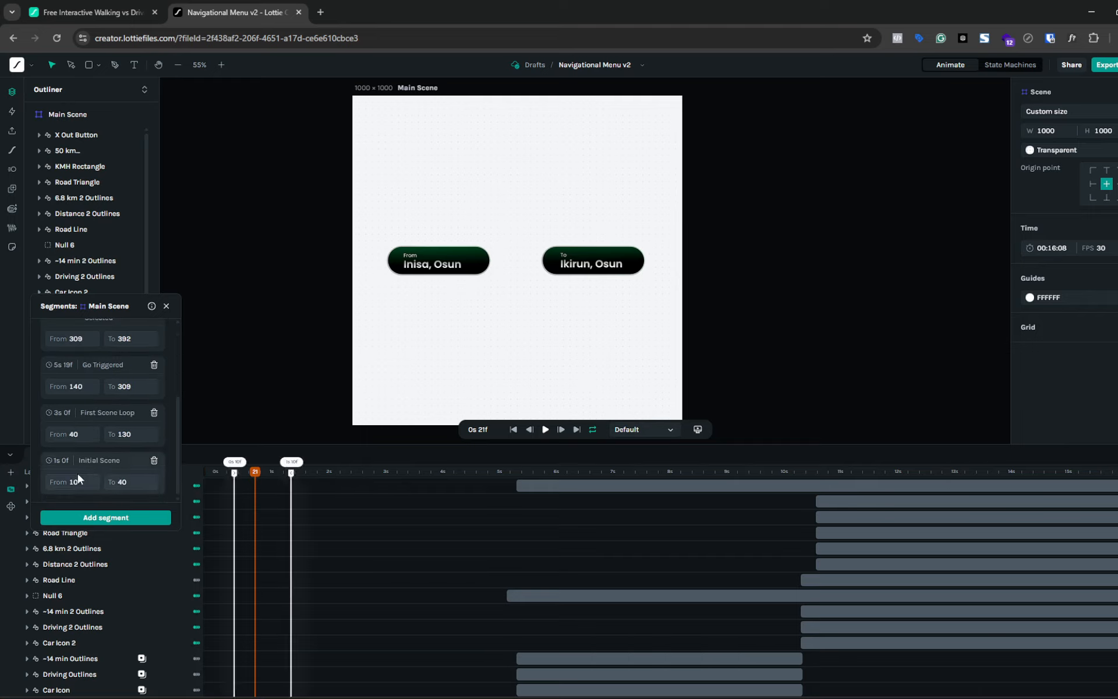
pyautogui.scroll(3, 101, 425)
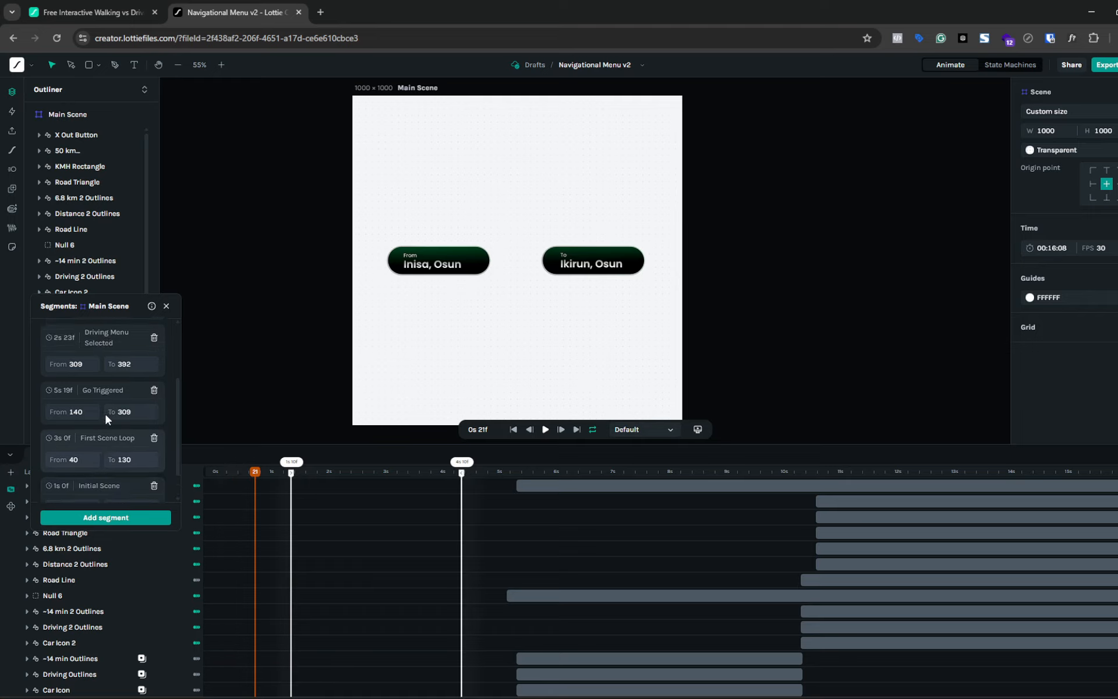
pyautogui.scroll(1, 106, 349)
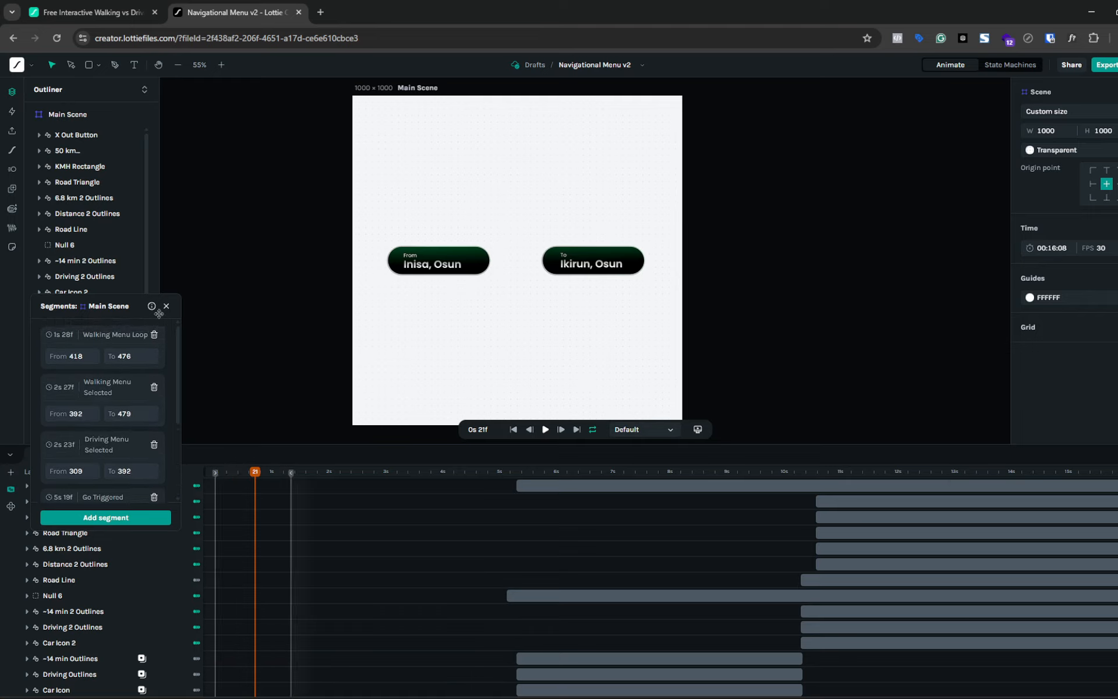
pyautogui.click(167, 306)
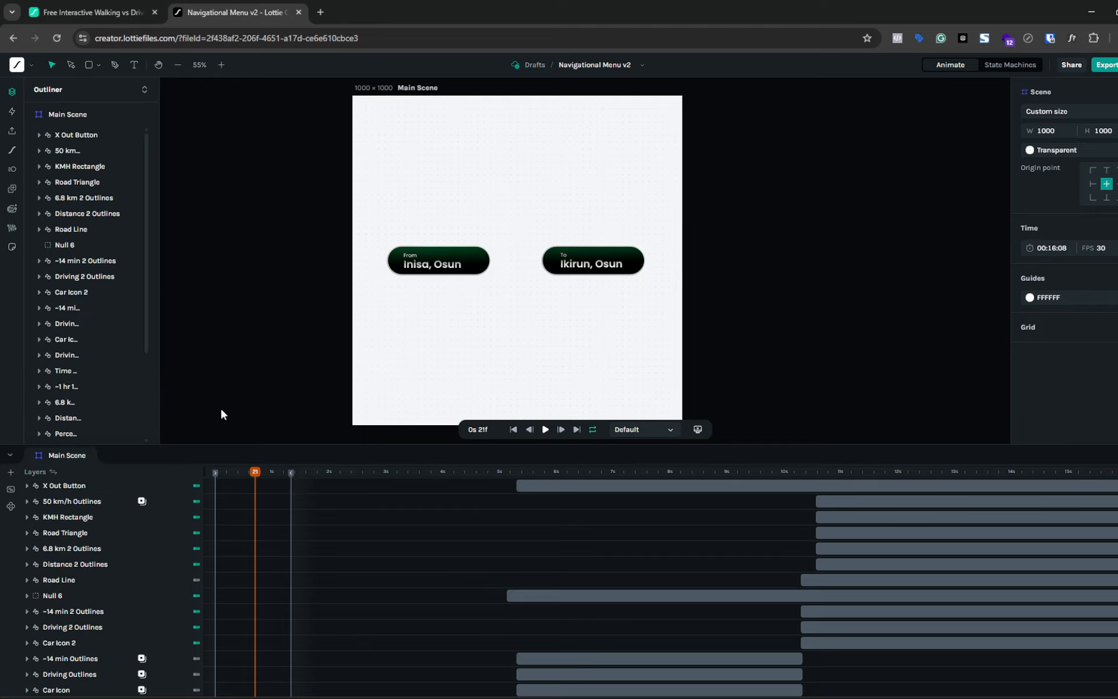
# - Extend the playback range back to the timeline's end and return to the state machine graph
pyautogui.moveTo(293, 473); pyautogui.dragTo(1117, 501)
pyautogui.click(1009, 63)
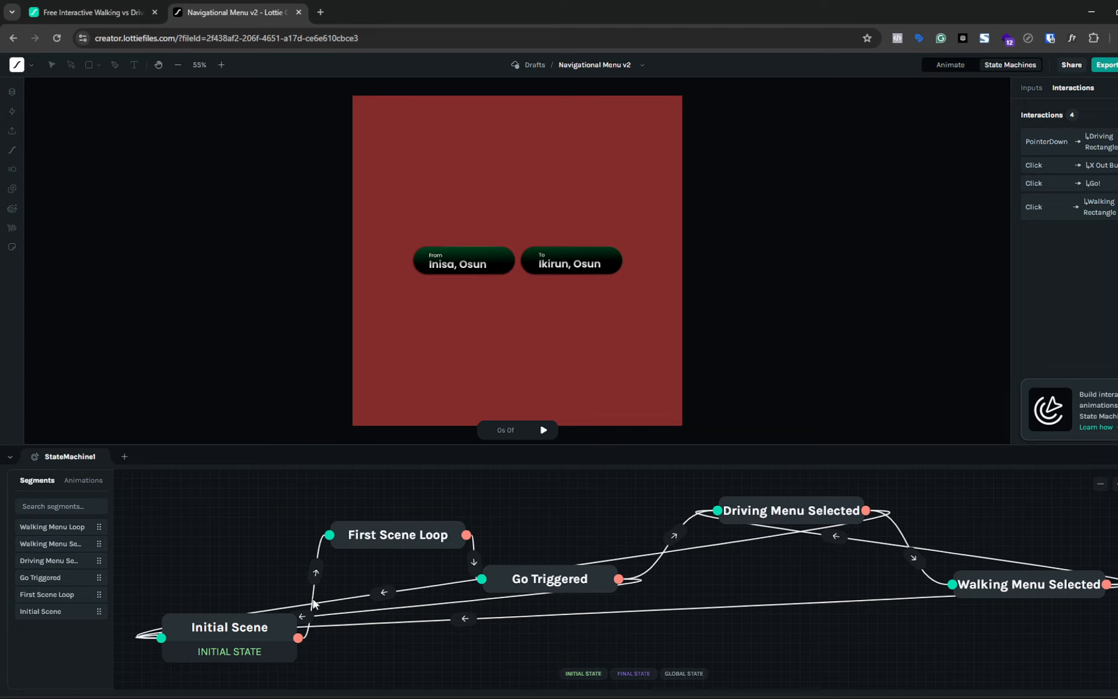
# - Delete the transitions leading back to Initial Scene from Driving Menu Selected, Go Triggered and Walking Menu Selected
pyautogui.click(313, 600)
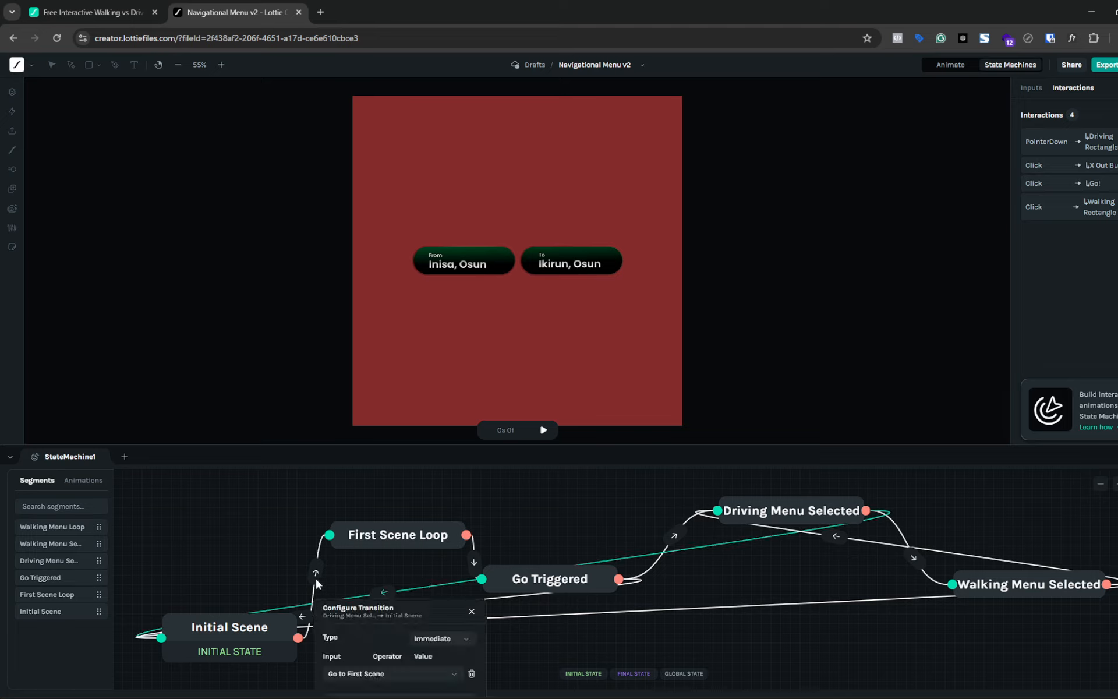
pyautogui.press('Delete')
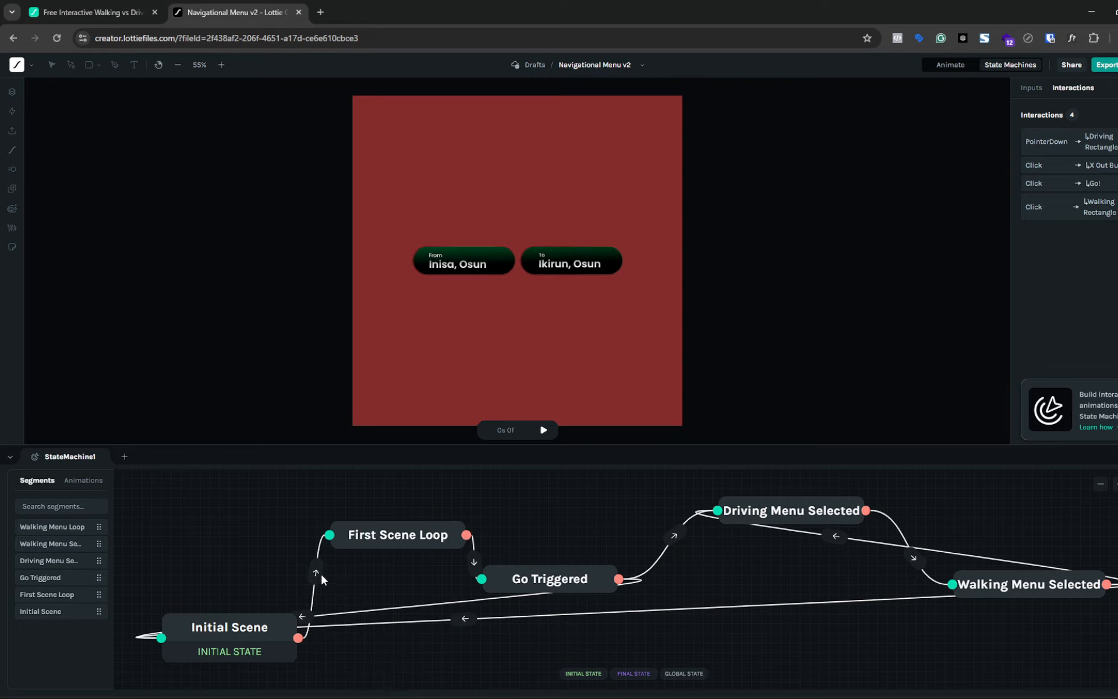
pyautogui.click(365, 603)
pyautogui.press('Delete')
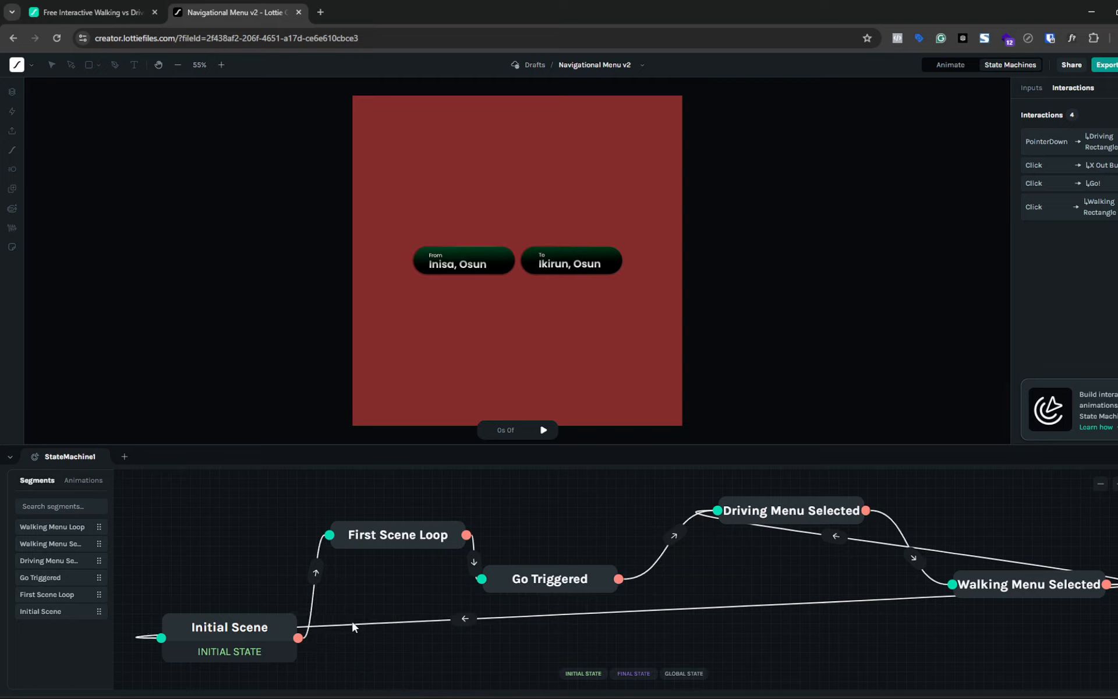
pyautogui.click(351, 620)
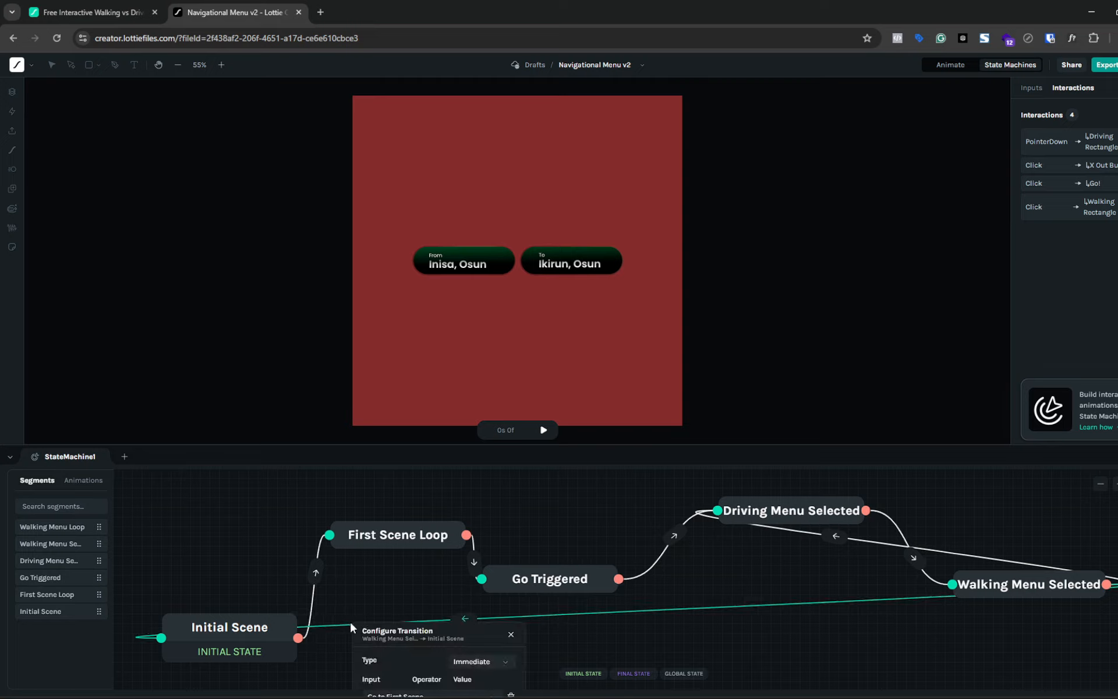
pyautogui.press('Delete')
# - Delete the transitions from Initial Scene to First Scene Loop, from Go Triggered to Driving Menu Selected, and both between Driving and Walking Menu Selected
pyautogui.click(313, 596)
pyautogui.press('Delete')
pyautogui.click(656, 558)
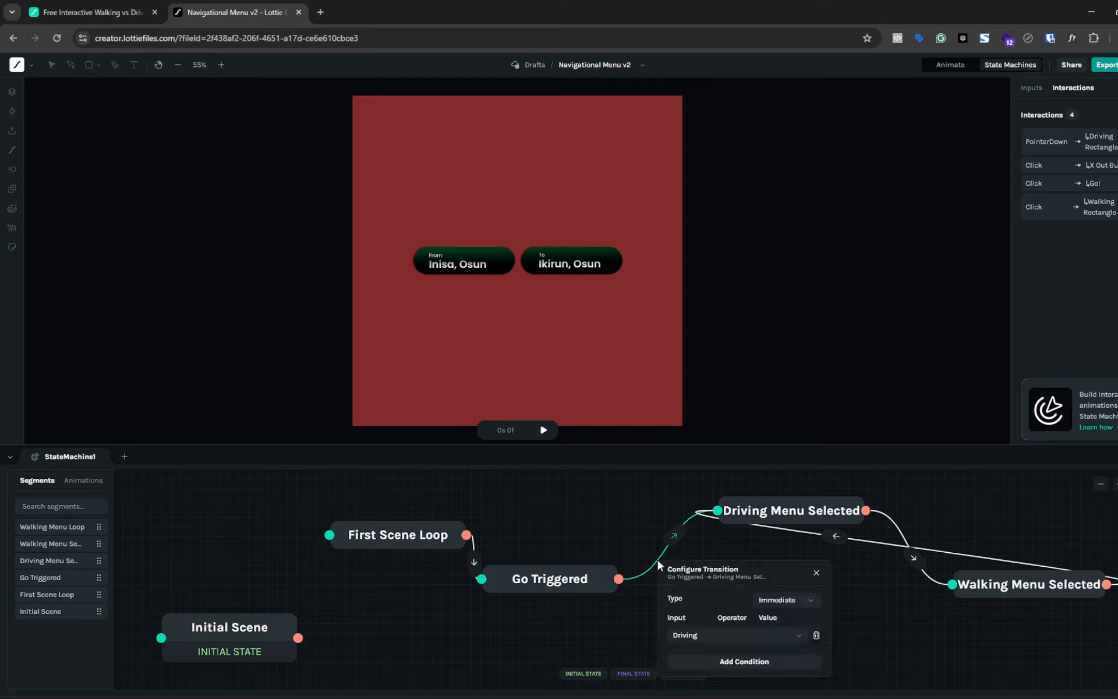
pyautogui.press('Delete')
pyautogui.click(874, 544)
pyautogui.press('Delete')
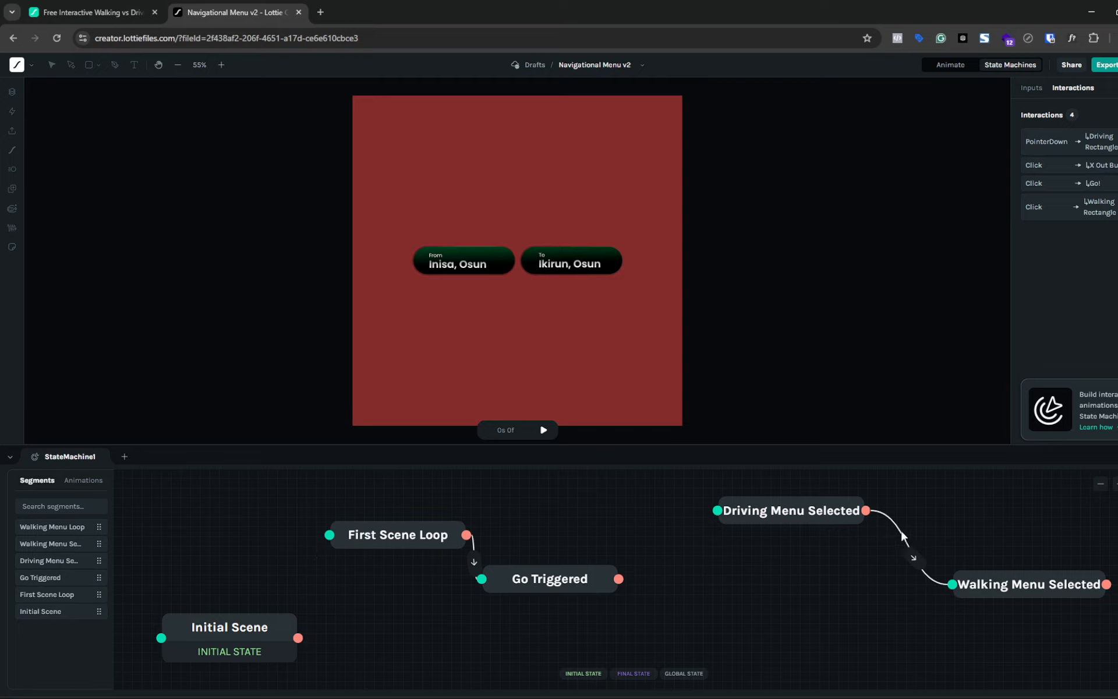
pyautogui.click(902, 536)
pyautogui.press('Delete')
# - Open the Initial Scene state's settings and preview its animation segment
pyautogui.click(204, 629)
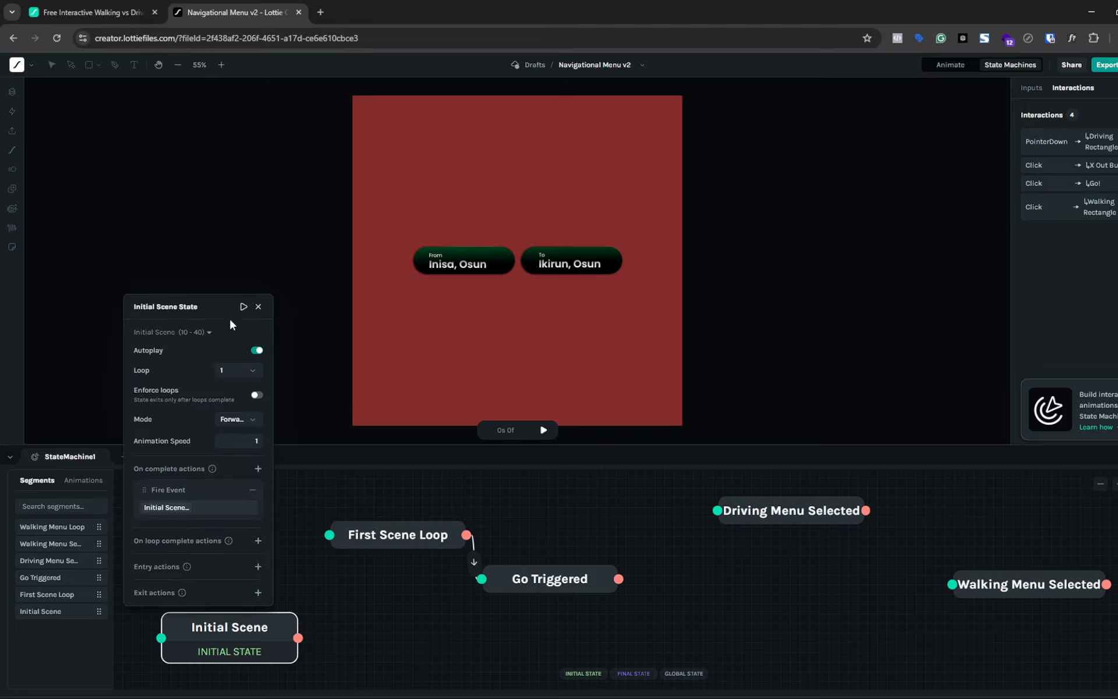
pyautogui.click(241, 307)
pyautogui.click(241, 307)
pyautogui.click(242, 307)
# - Move the Go Triggered state slightly away from First Scene Loop and delete the transition between them
pyautogui.click(472, 538)
pyautogui.click(474, 544)
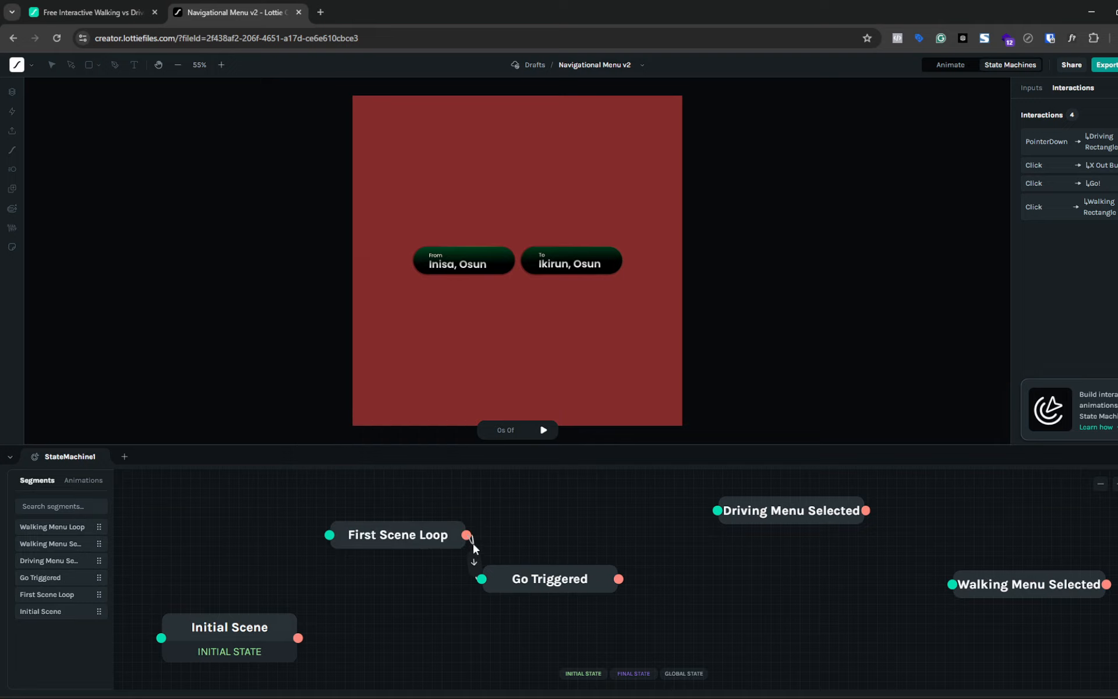
pyautogui.click(473, 544)
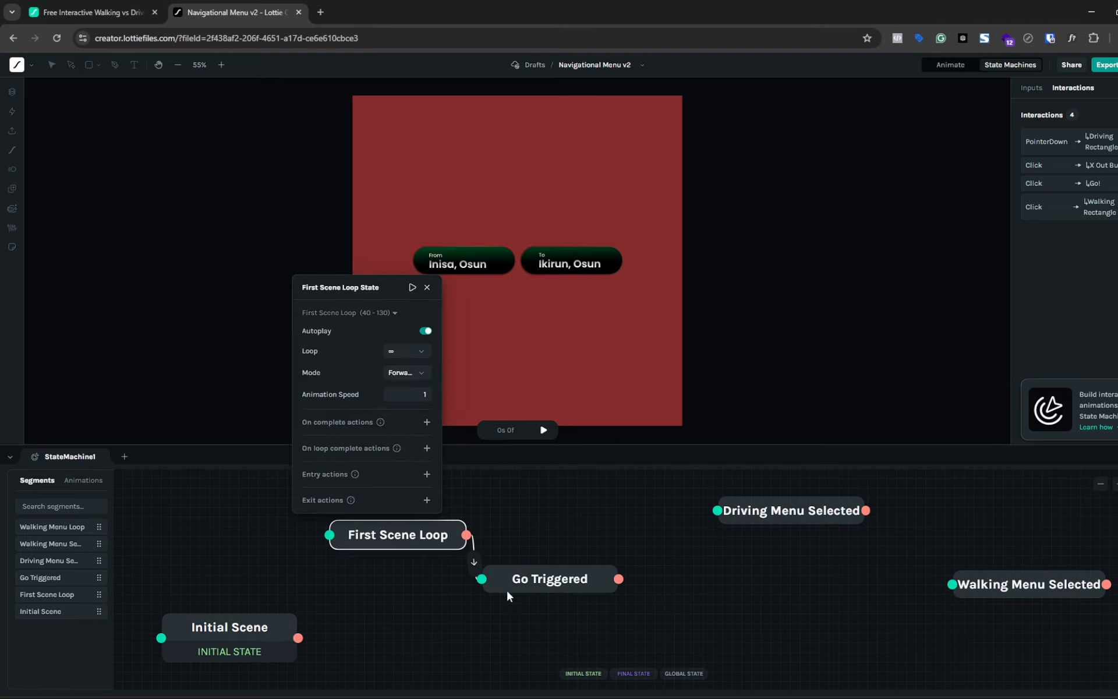
pyautogui.moveTo(550, 590); pyautogui.dragTo(574, 599)
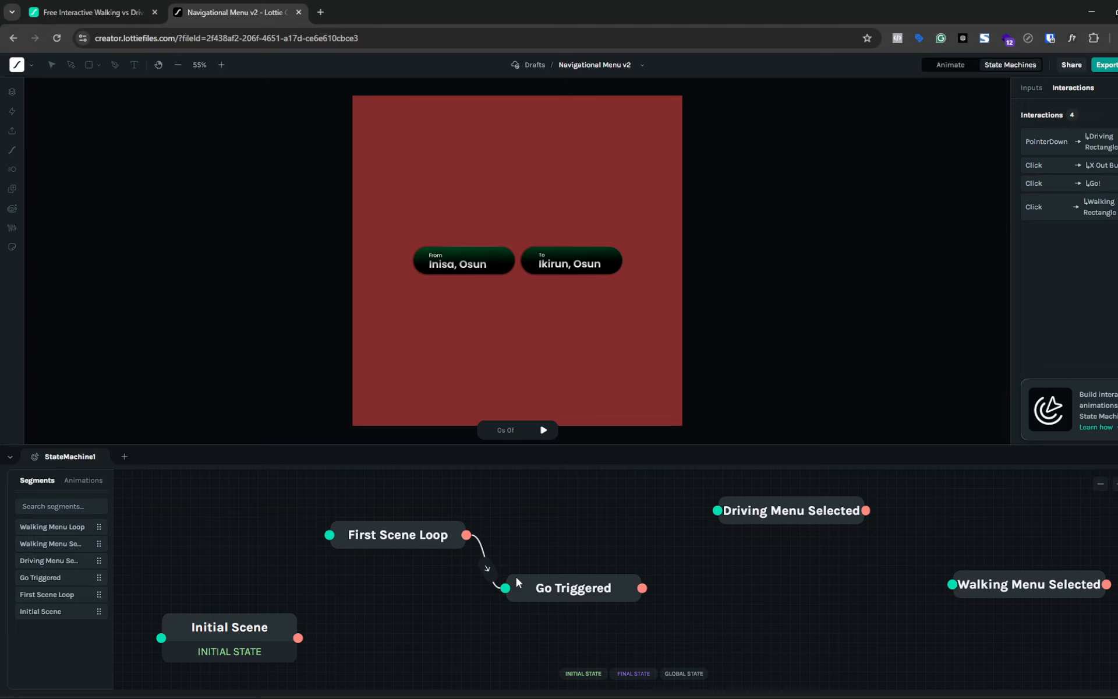
pyautogui.click(480, 546)
pyautogui.press('Delete')
# - Play the Initial Scene state's 10 - 40 segment again and close the state's settings
pyautogui.click(273, 623)
pyautogui.click(243, 306)
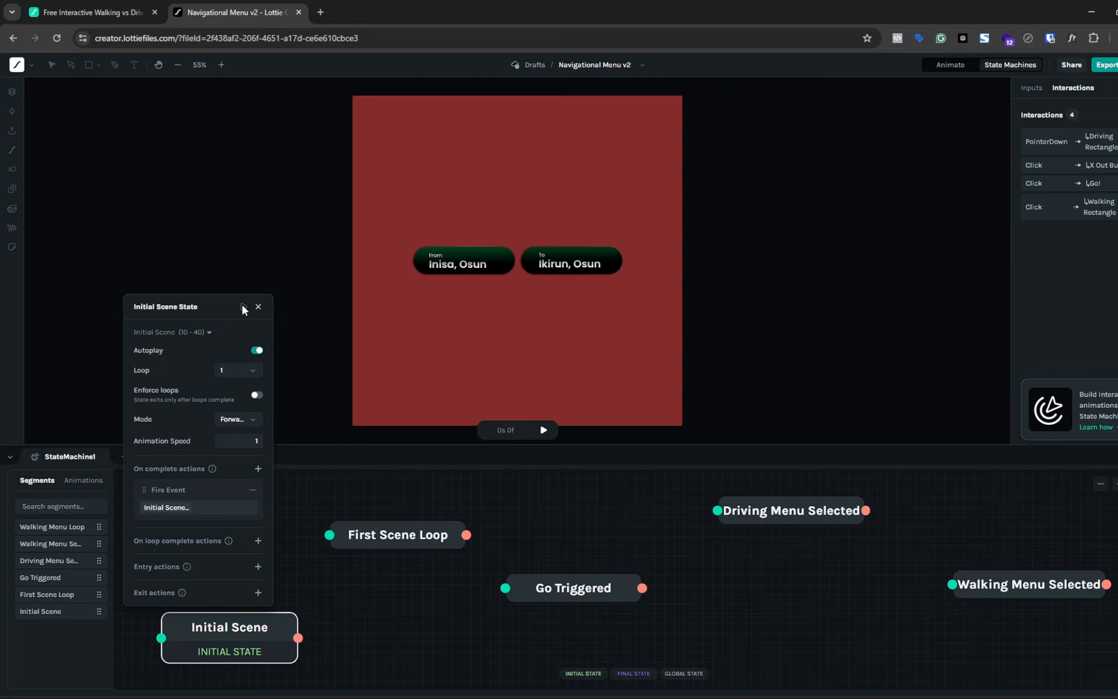
pyautogui.click(242, 306)
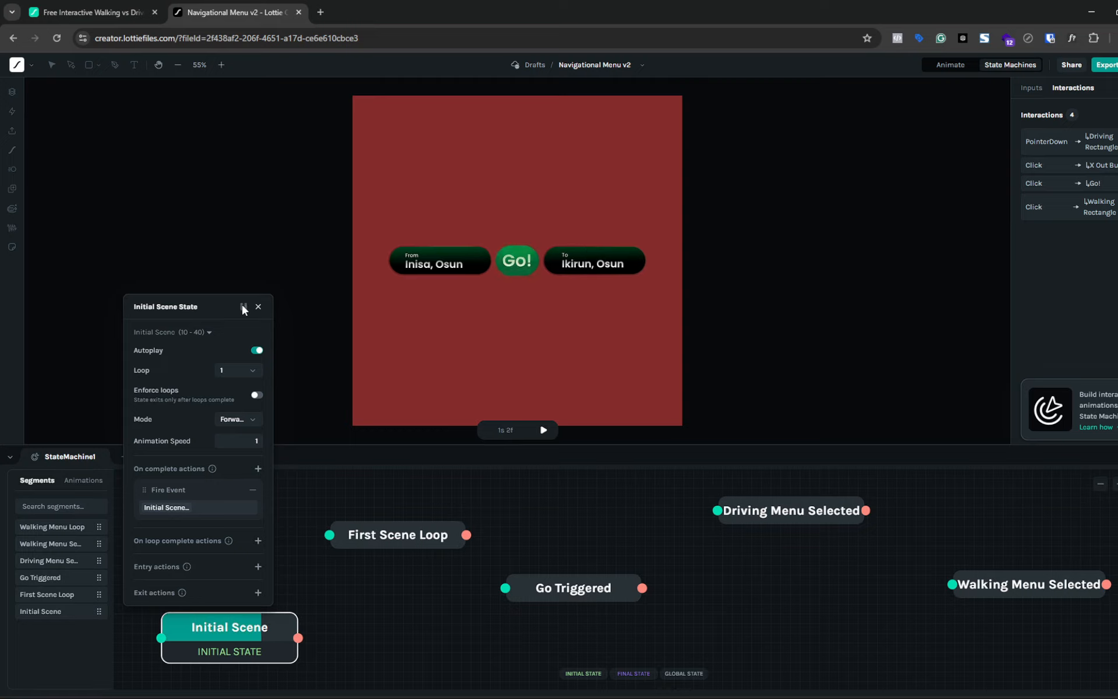
pyautogui.click(243, 307)
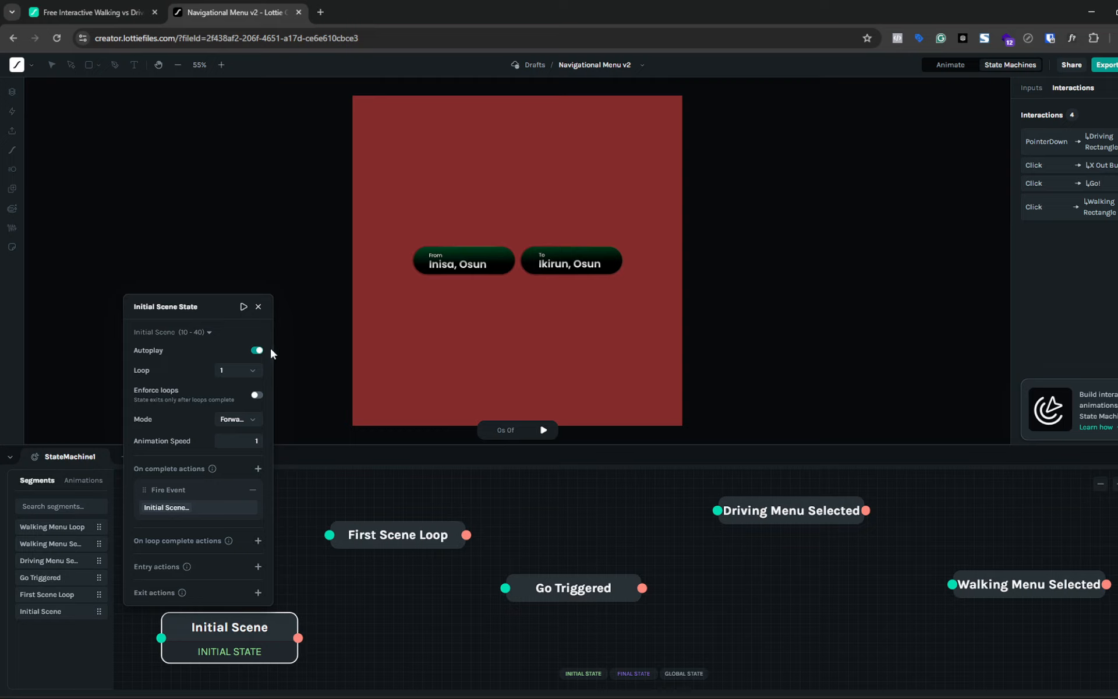
pyautogui.click(258, 306)
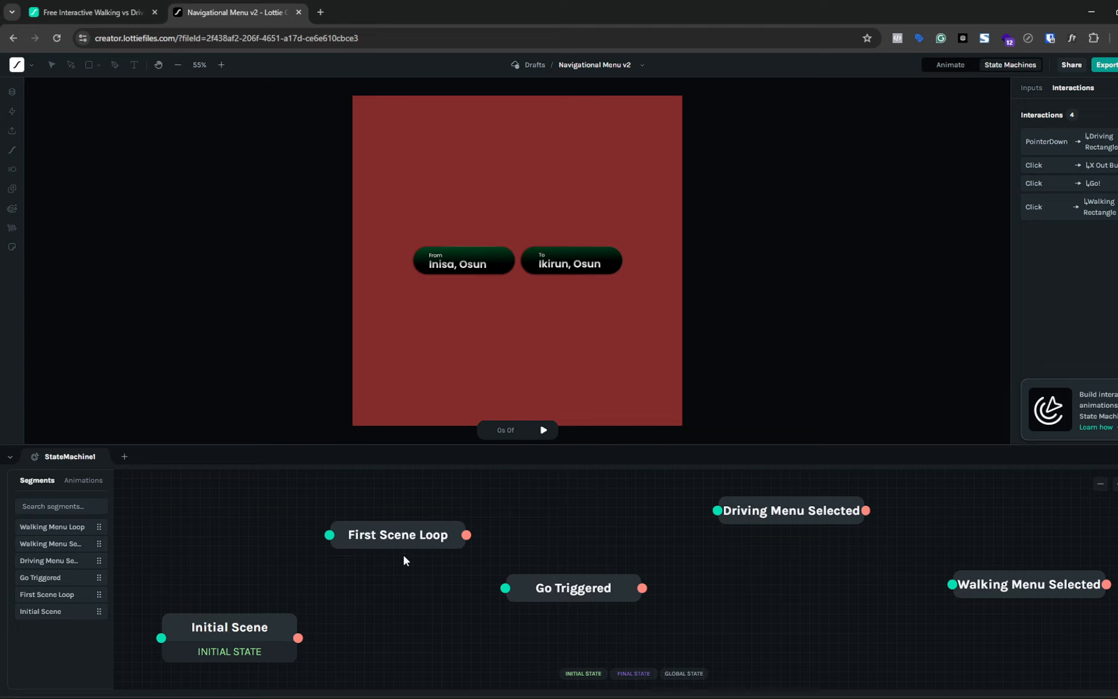
# - Preview the First Scene Loop state's 40 - 130 segment and try the Go! button on the canvas while it plays
pyautogui.click(407, 536)
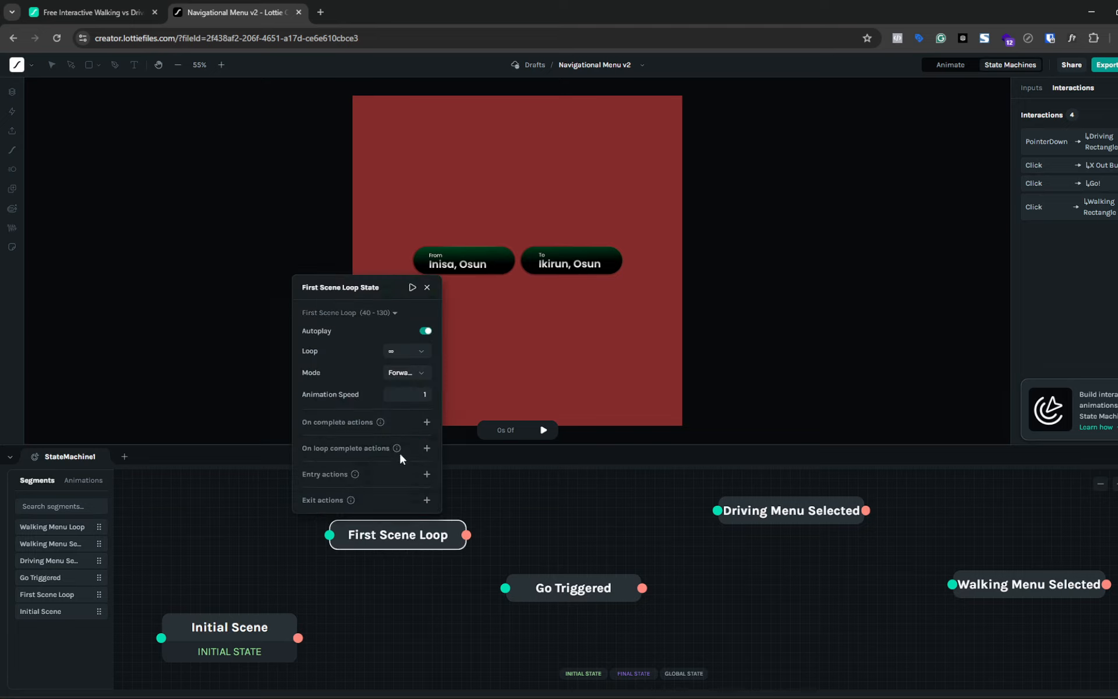
pyautogui.click(413, 288)
pyautogui.click(413, 288)
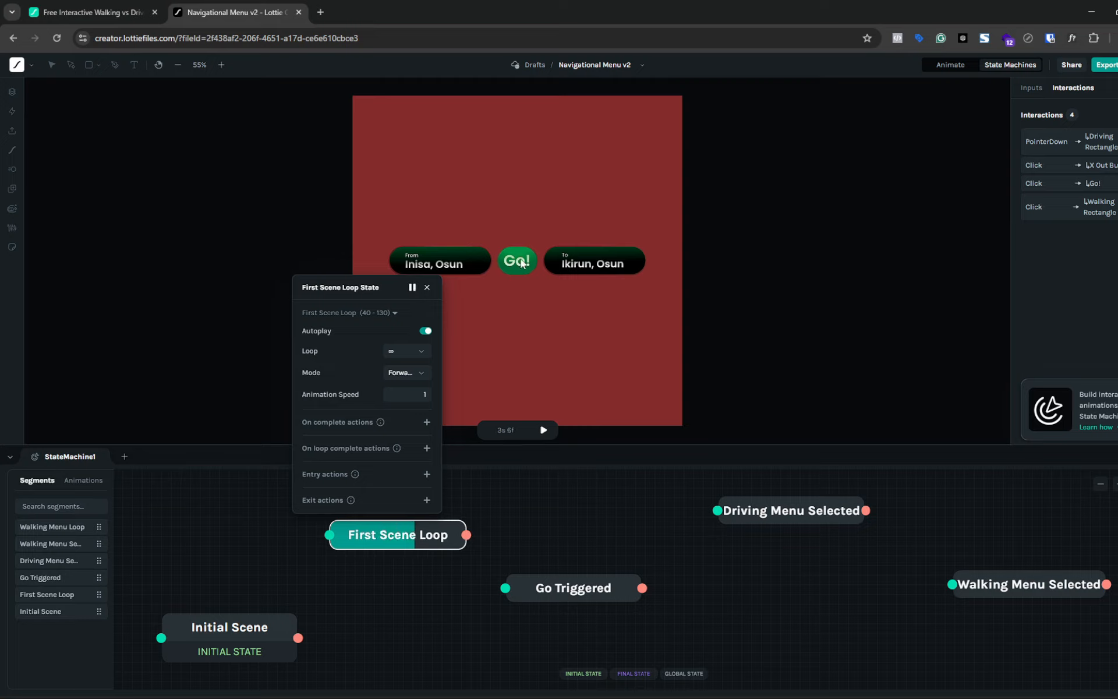
pyautogui.click(520, 259)
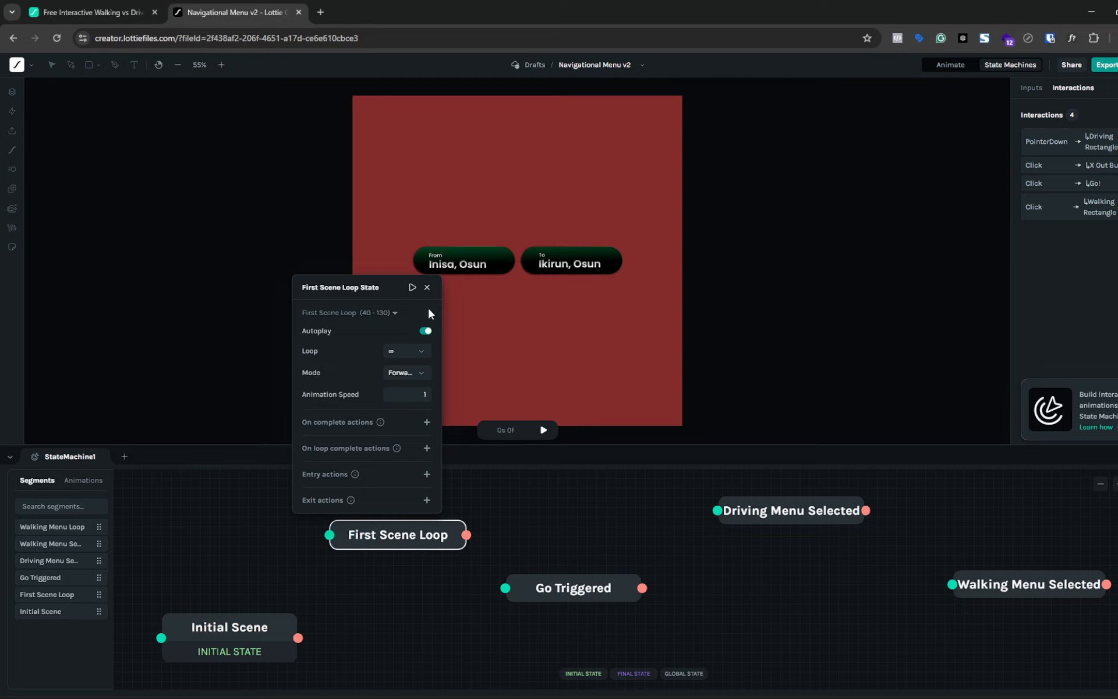
pyautogui.click(412, 288)
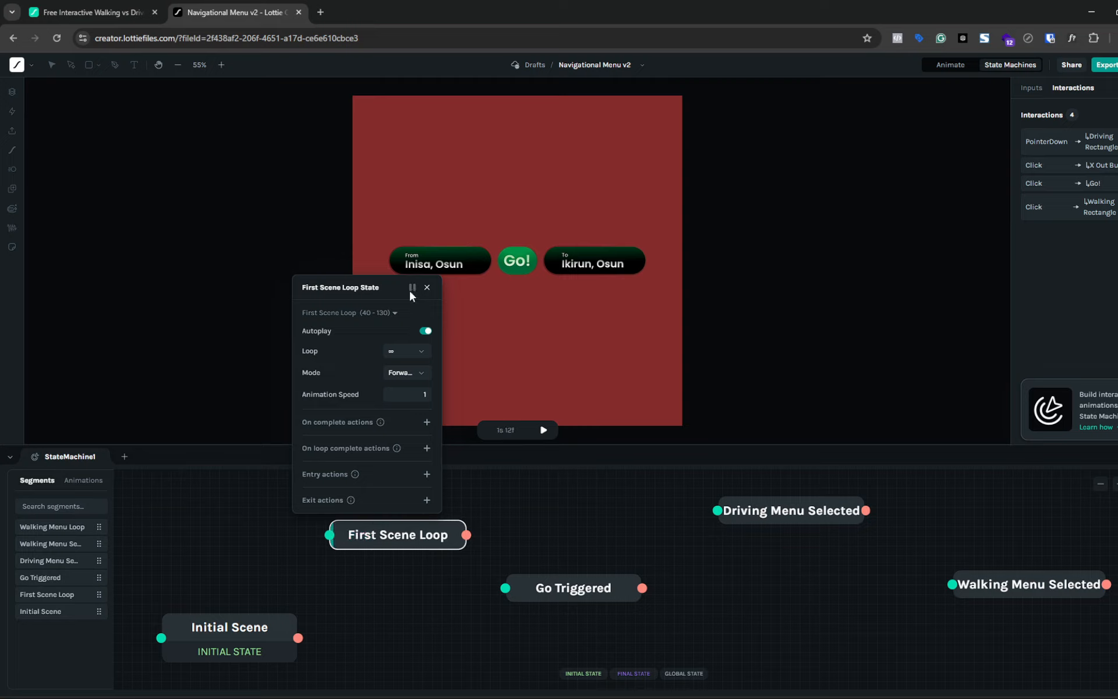
# - Close the First Scene Loop state's settings and preview the Go Triggered state's 140 - 309 segment
pyautogui.click(519, 260)
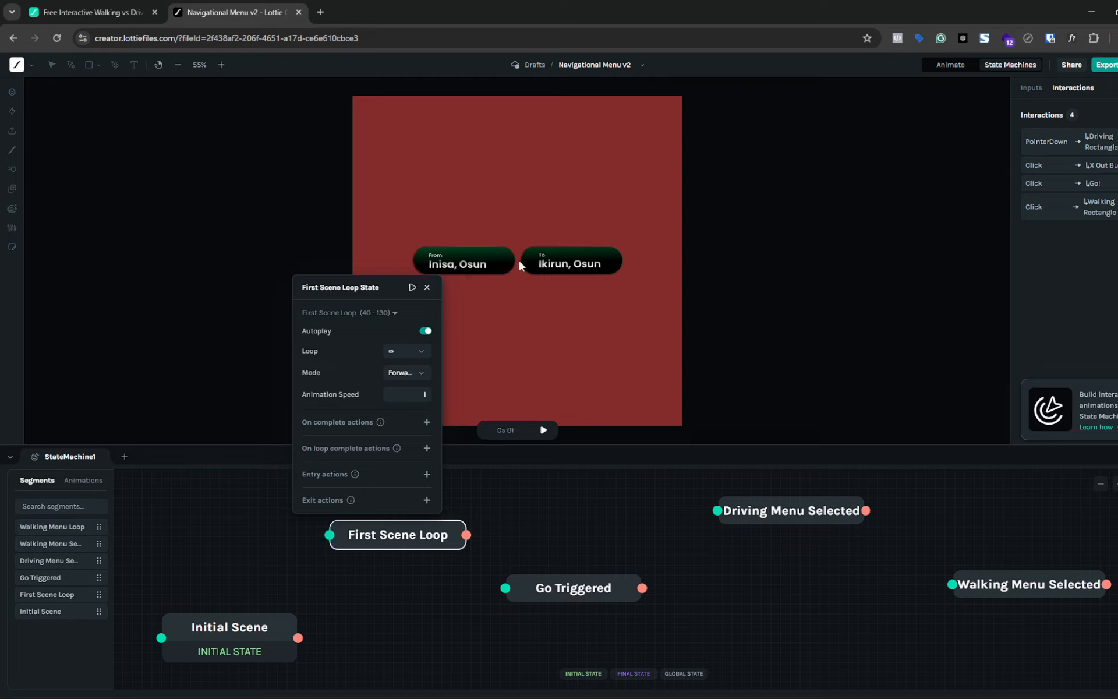
pyautogui.click(564, 525)
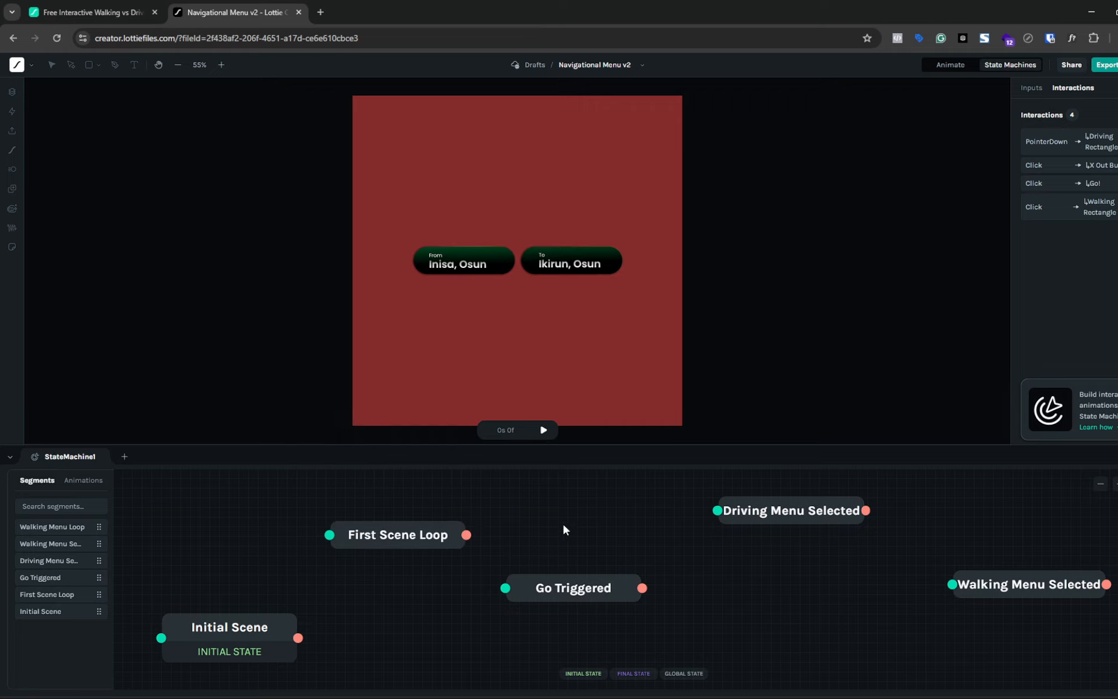
pyautogui.click(562, 590)
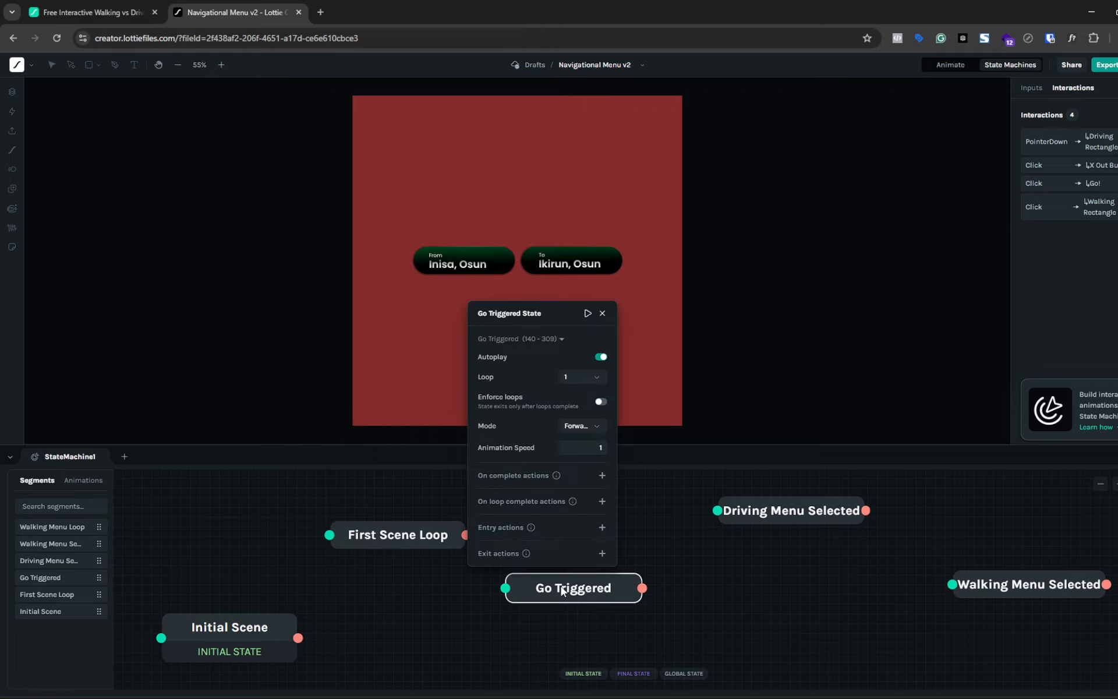
pyautogui.click(588, 313)
pyautogui.click(588, 313)
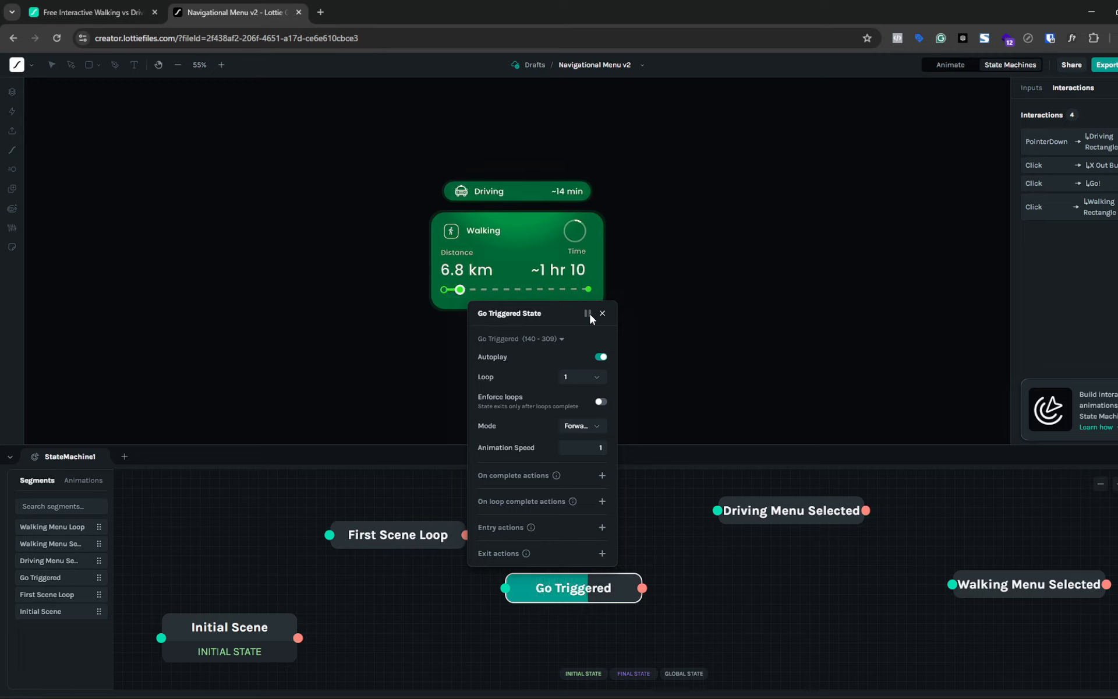
pyautogui.click(588, 312)
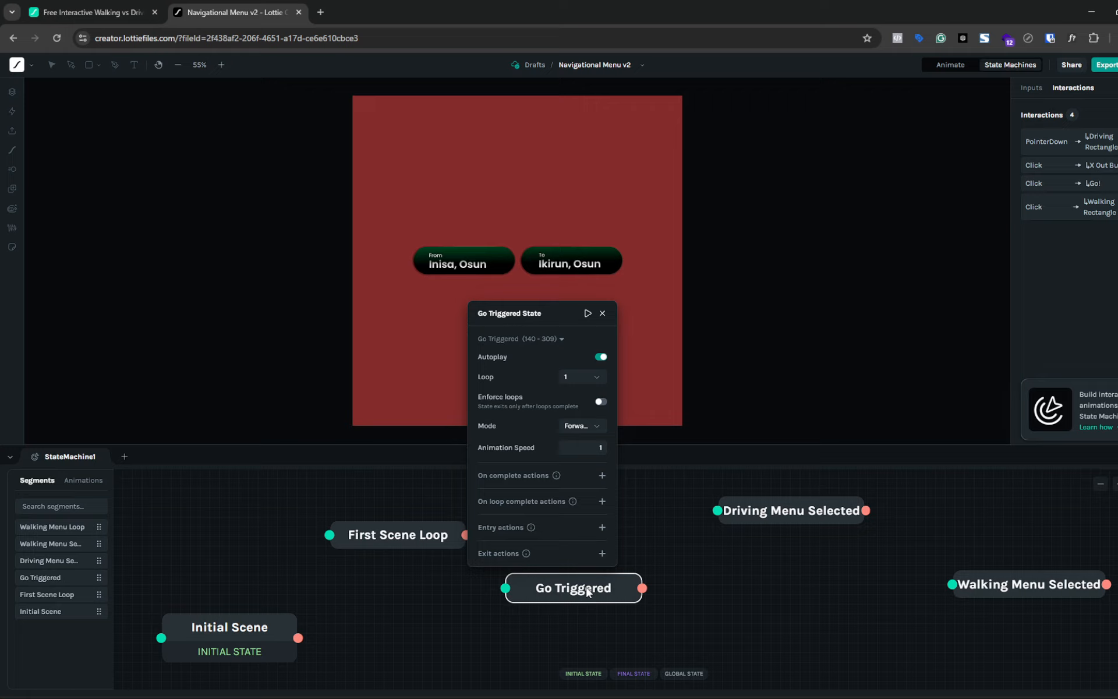
pyautogui.click(587, 314)
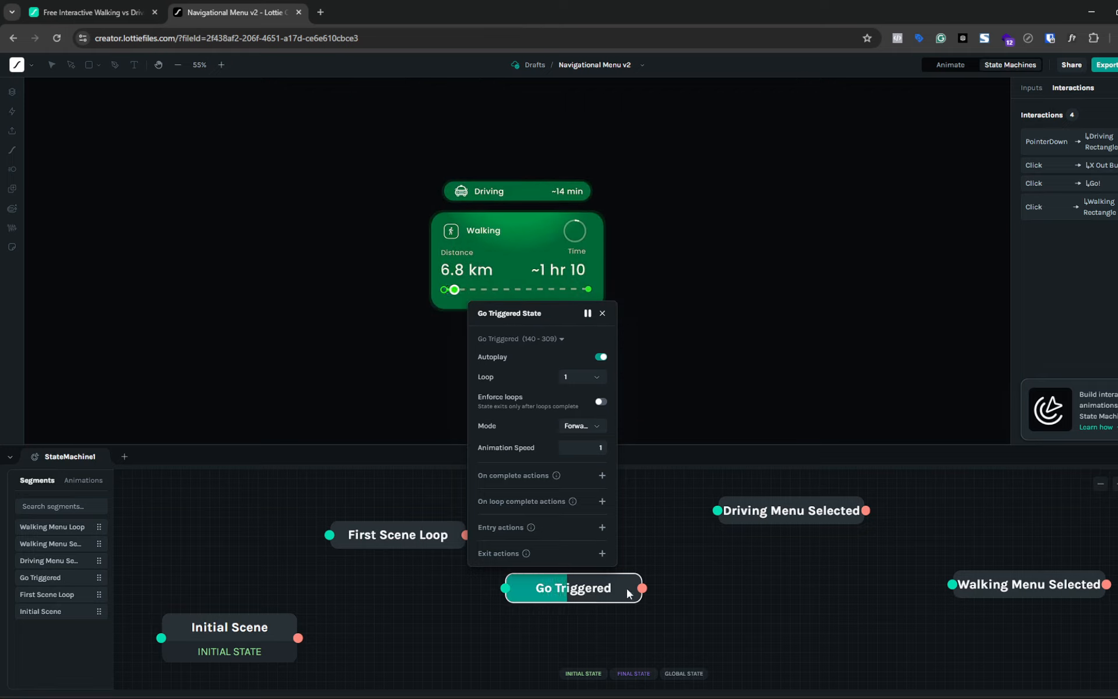
# - Open the Driving Menu Selected state's settings and preview its 309 - 392 segment
pyautogui.click(737, 511)
pyautogui.click(690, 541)
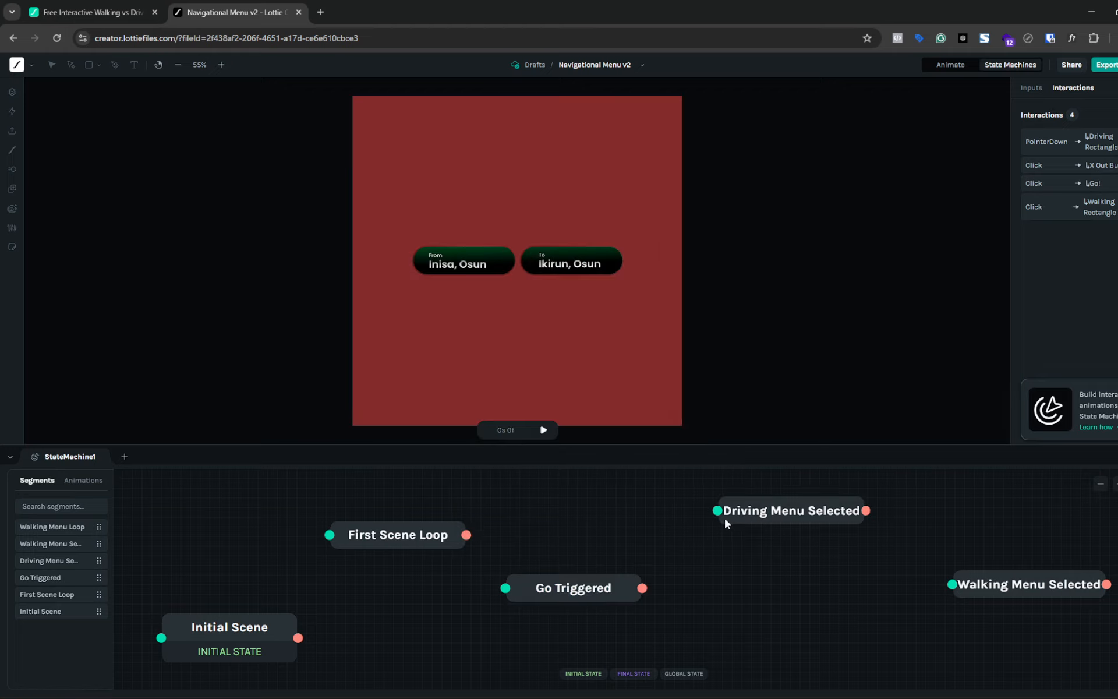
pyautogui.click(775, 504)
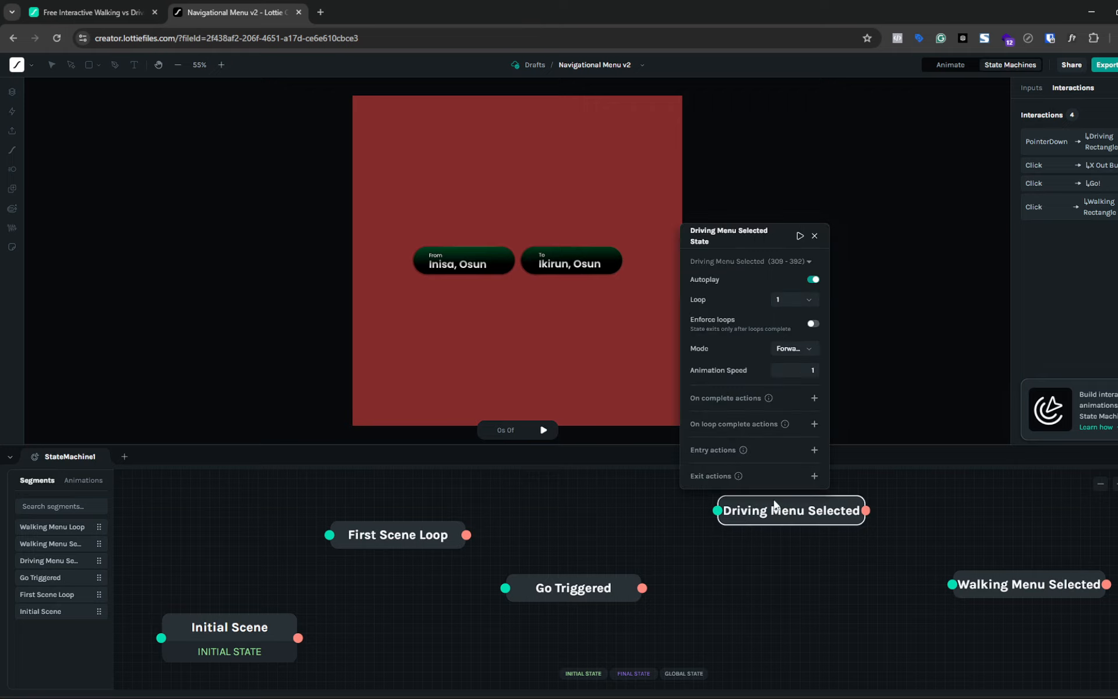
pyautogui.click(800, 236)
pyautogui.click(801, 236)
pyautogui.click(800, 236)
# - Replay the Go Triggered segment and follow it with the Driving Menu Selected segment to compare the two menus
pyautogui.click(622, 593)
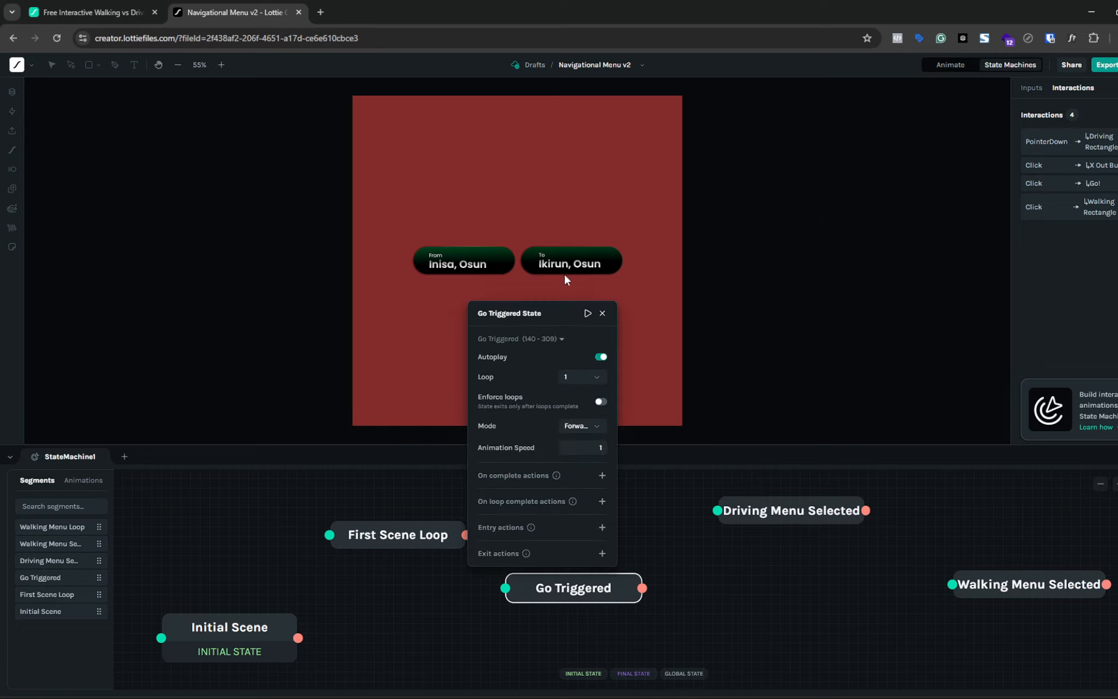
pyautogui.click(587, 314)
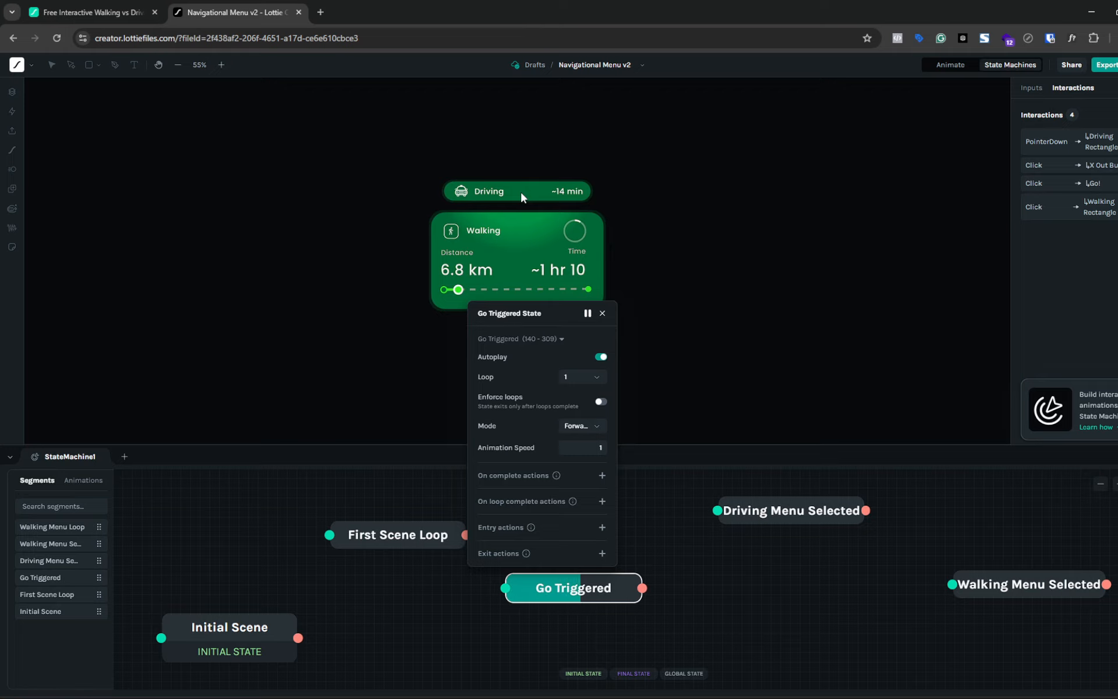
pyautogui.click(733, 511)
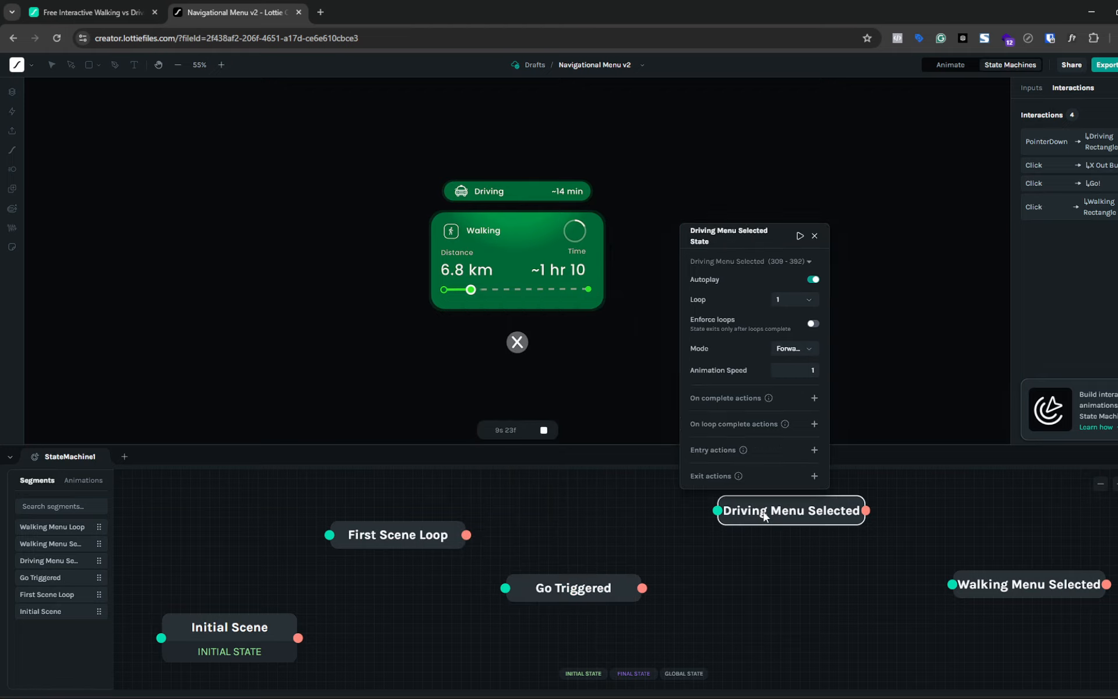
pyautogui.click(801, 235)
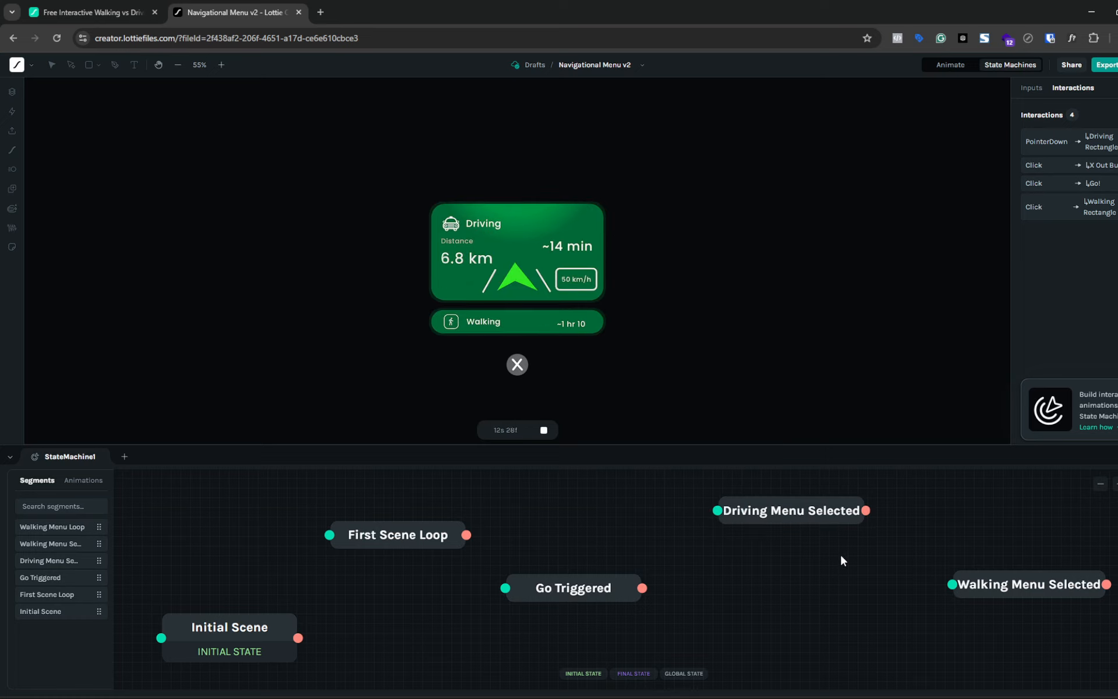
pyautogui.click(840, 519)
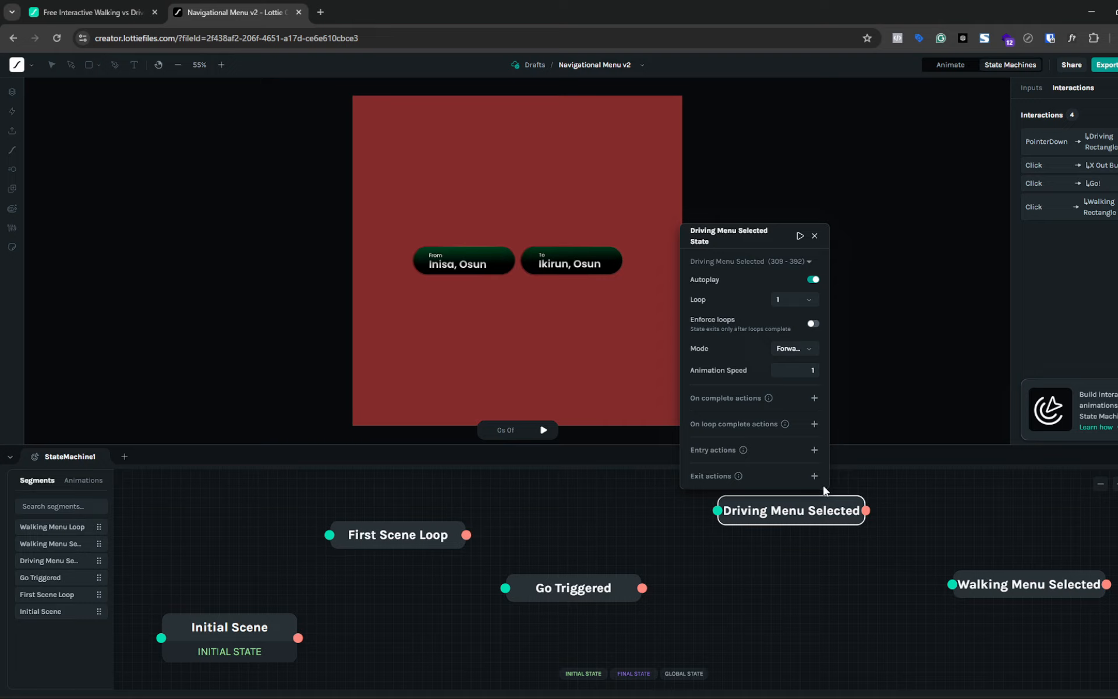
pyautogui.click(799, 236)
# - Preview the Walking Menu Selected state's 392 - 479 segment and close the state's settings
pyautogui.click(1000, 584)
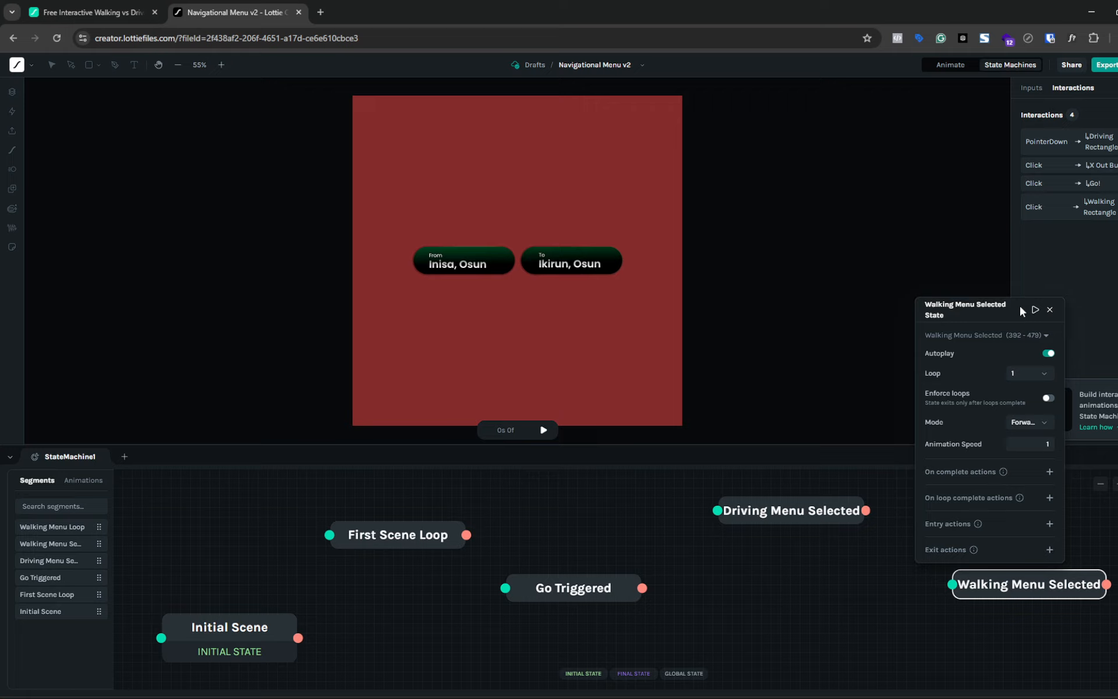
pyautogui.click(1034, 309)
pyautogui.click(1035, 310)
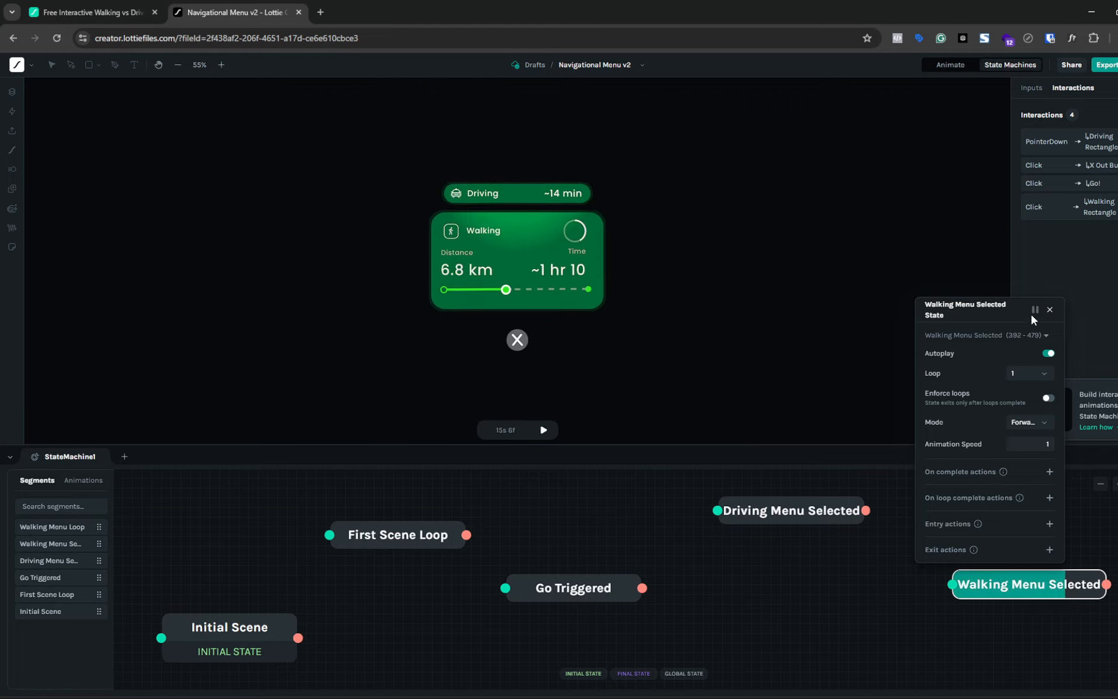
pyautogui.click(1031, 312)
pyautogui.click(1035, 311)
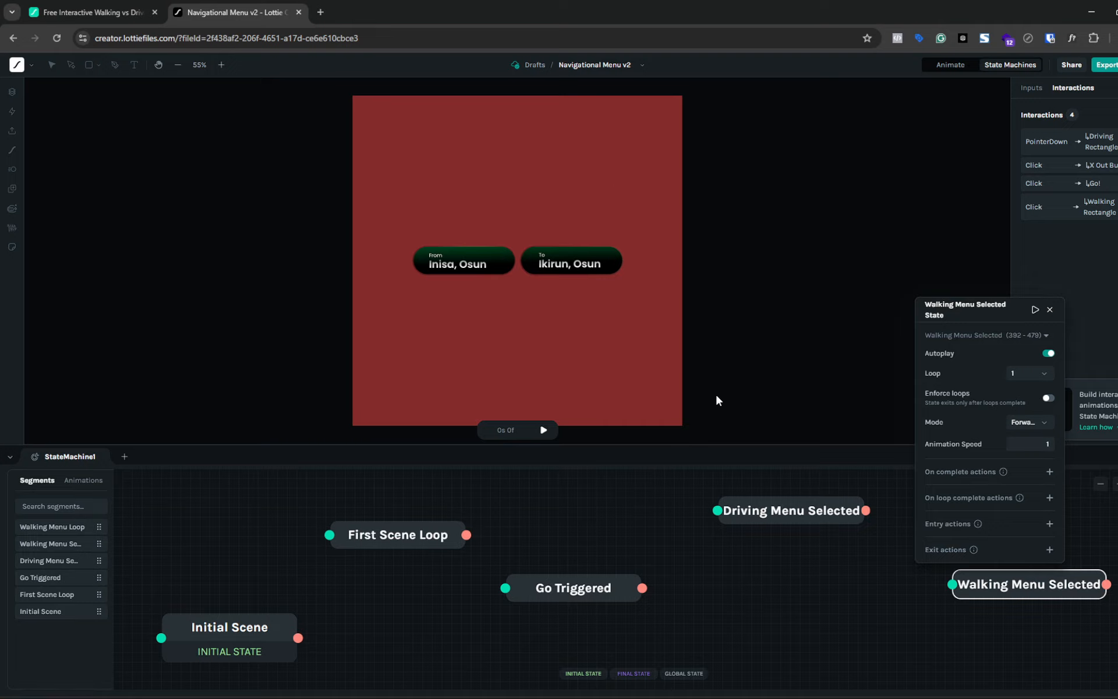
pyautogui.click(1035, 310)
pyautogui.click(1048, 308)
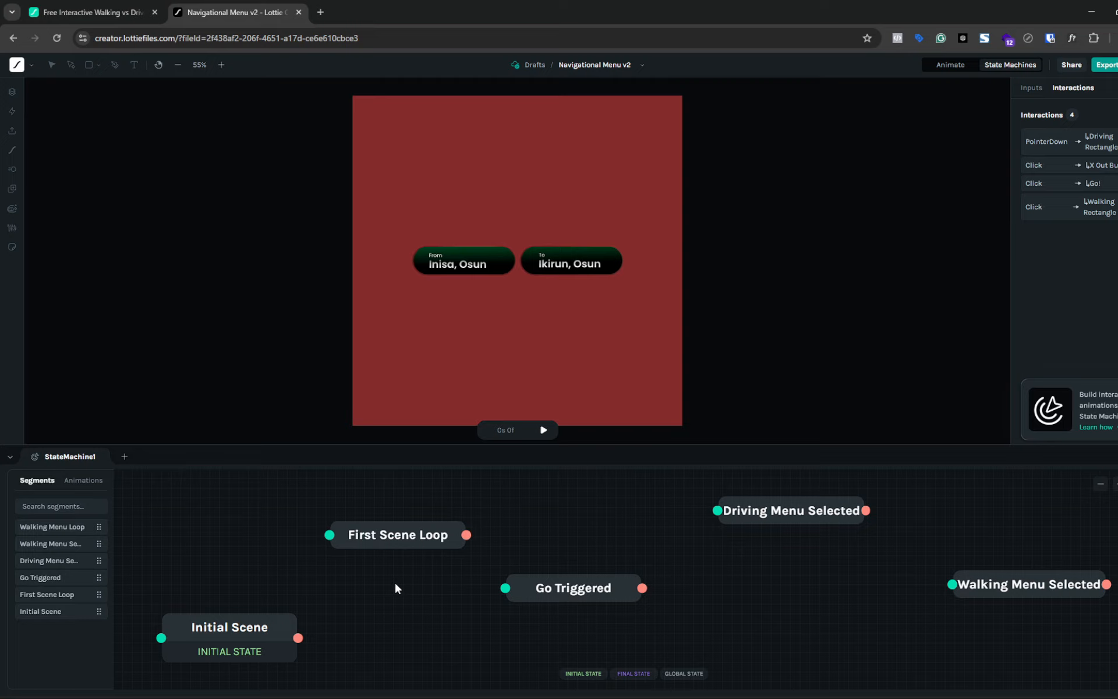
# - Play the Initial Scene segment followed by the First Scene Loop segment, and close the settings
pyautogui.click(277, 620)
pyautogui.click(371, 602)
pyautogui.click(271, 617)
pyautogui.click(240, 305)
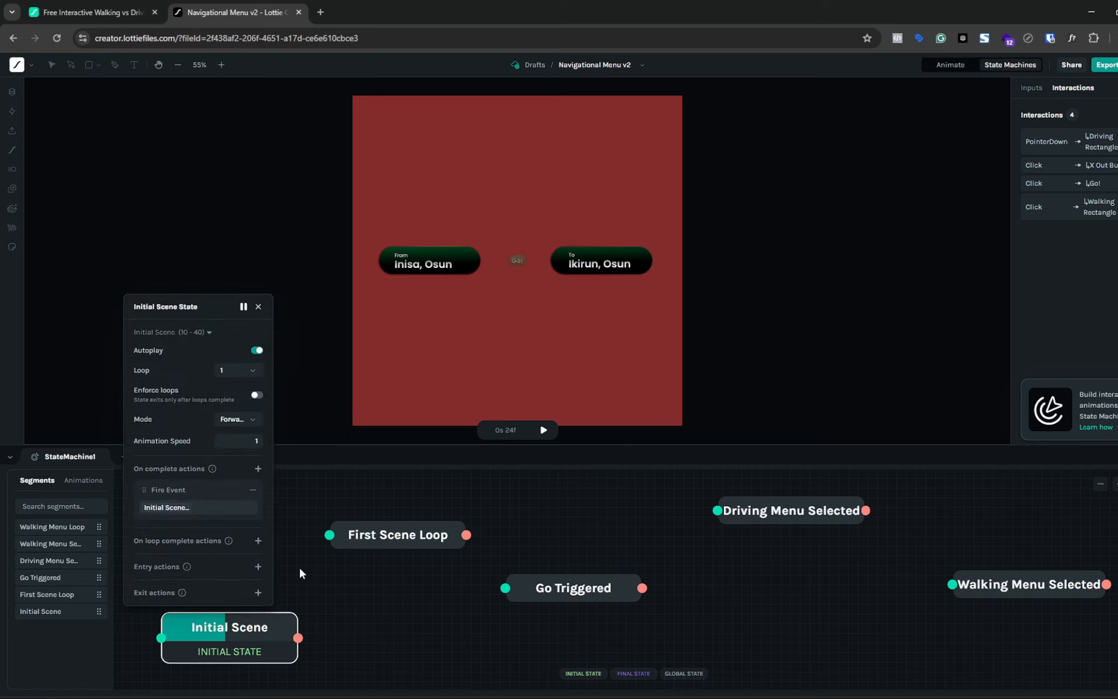
pyautogui.click(395, 537)
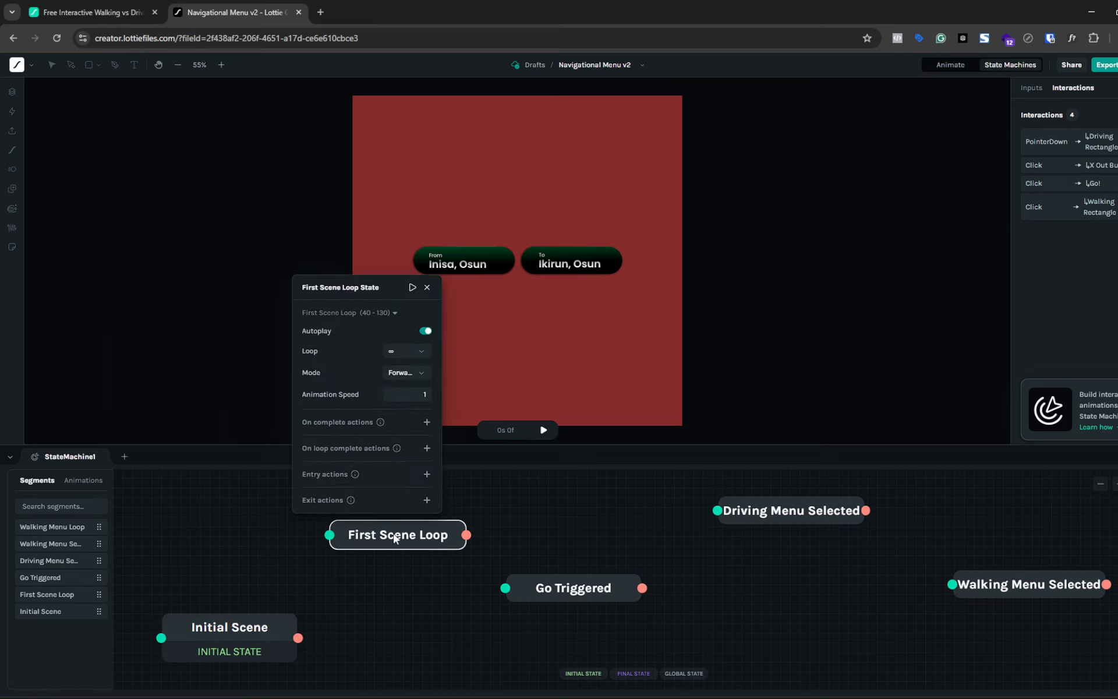
pyautogui.click(412, 288)
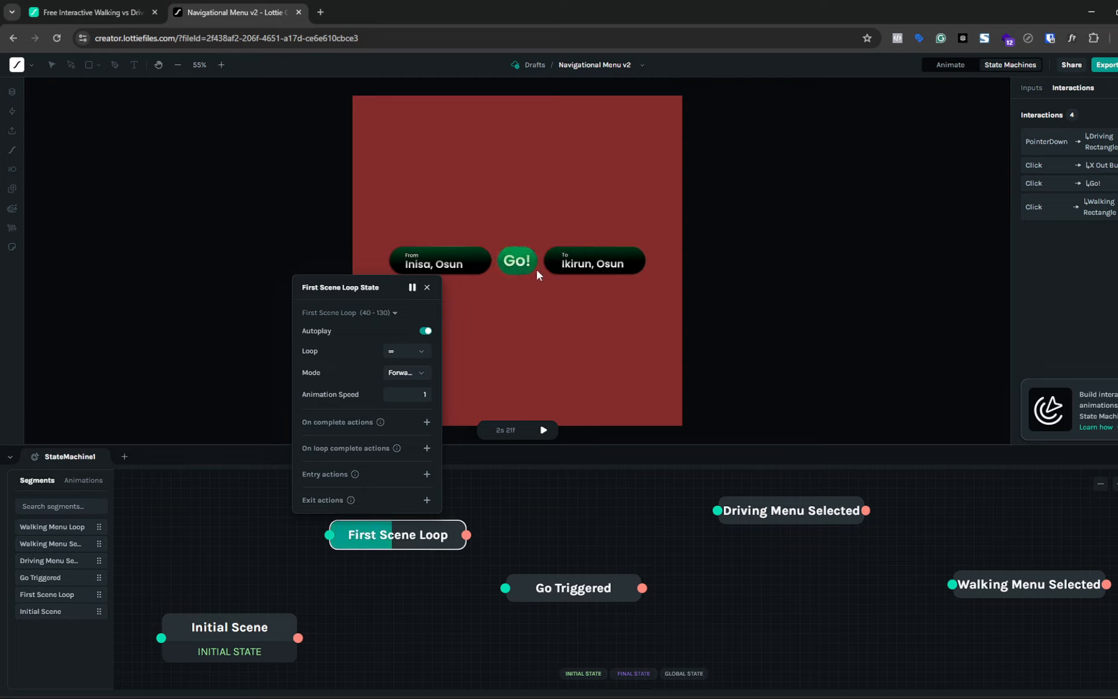
pyautogui.click(384, 608)
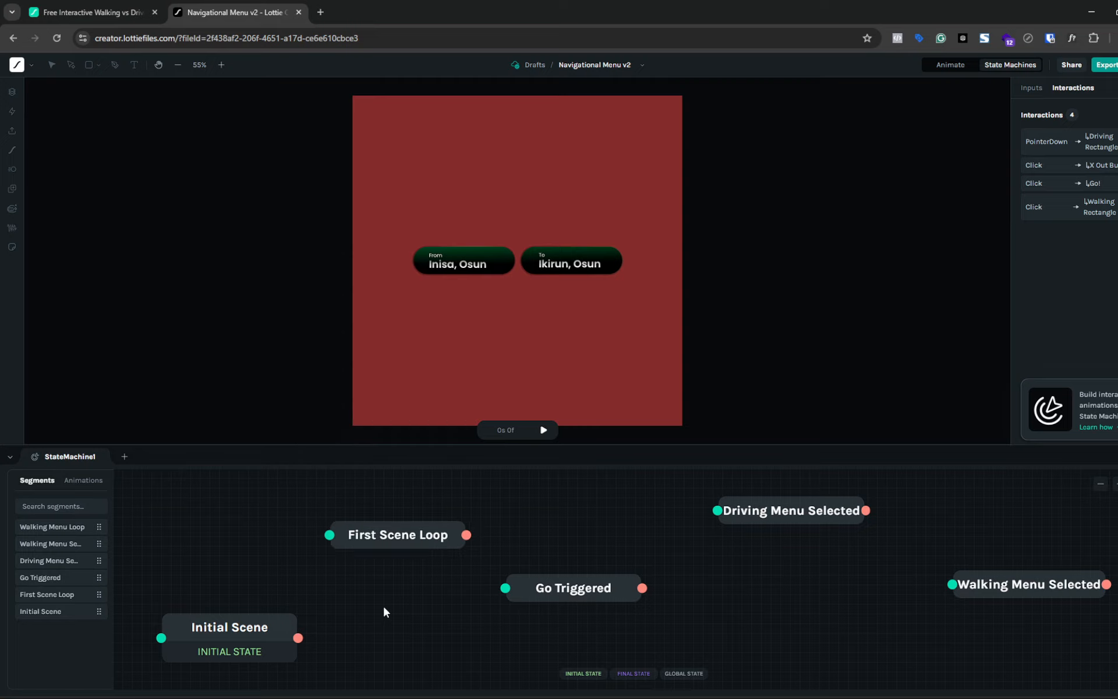
# - Examine the Initial Scene and First Scene Loop states' settings, including the event fired when the Initial Scene completes
pyautogui.click(259, 634)
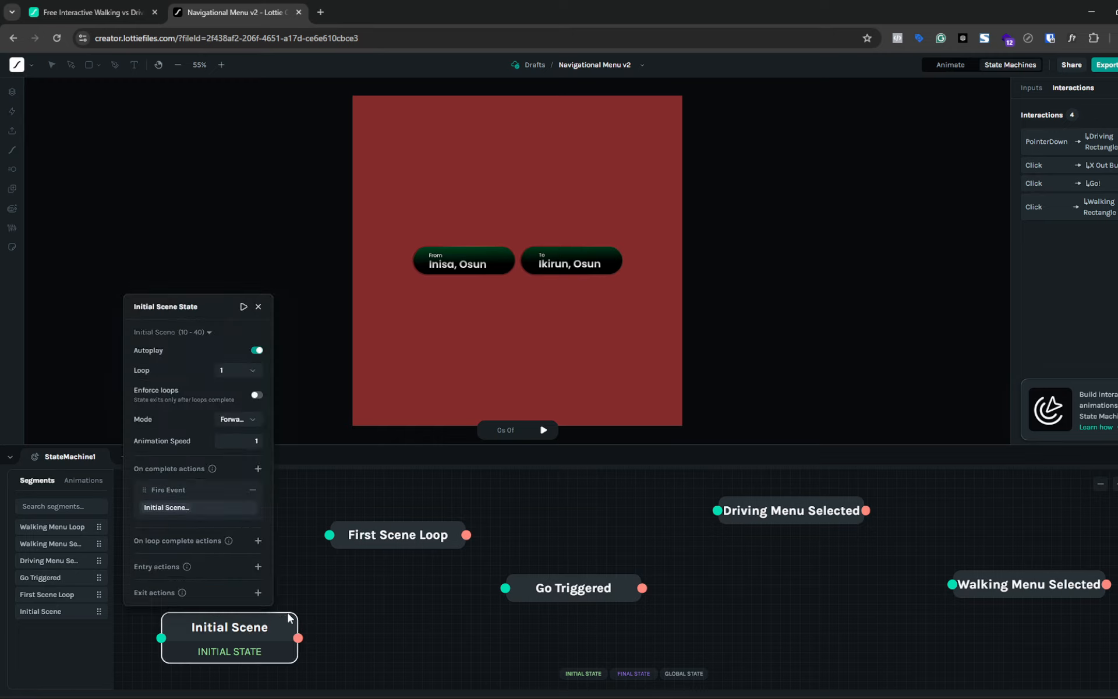
pyautogui.click(315, 585)
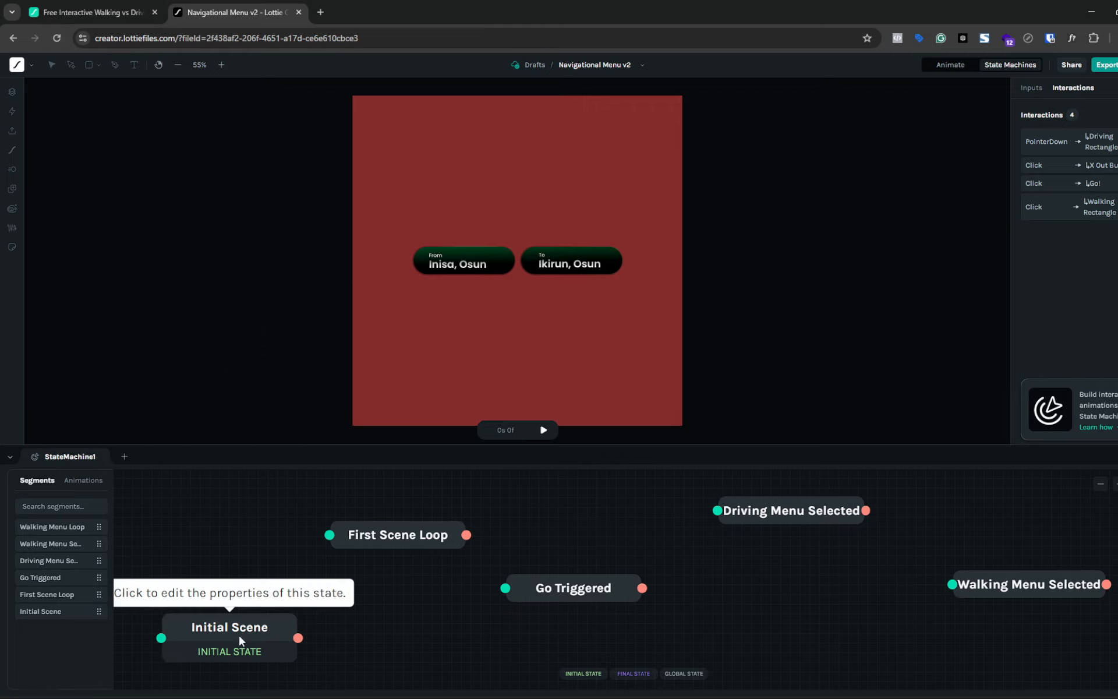
pyautogui.click(244, 634)
pyautogui.click(368, 541)
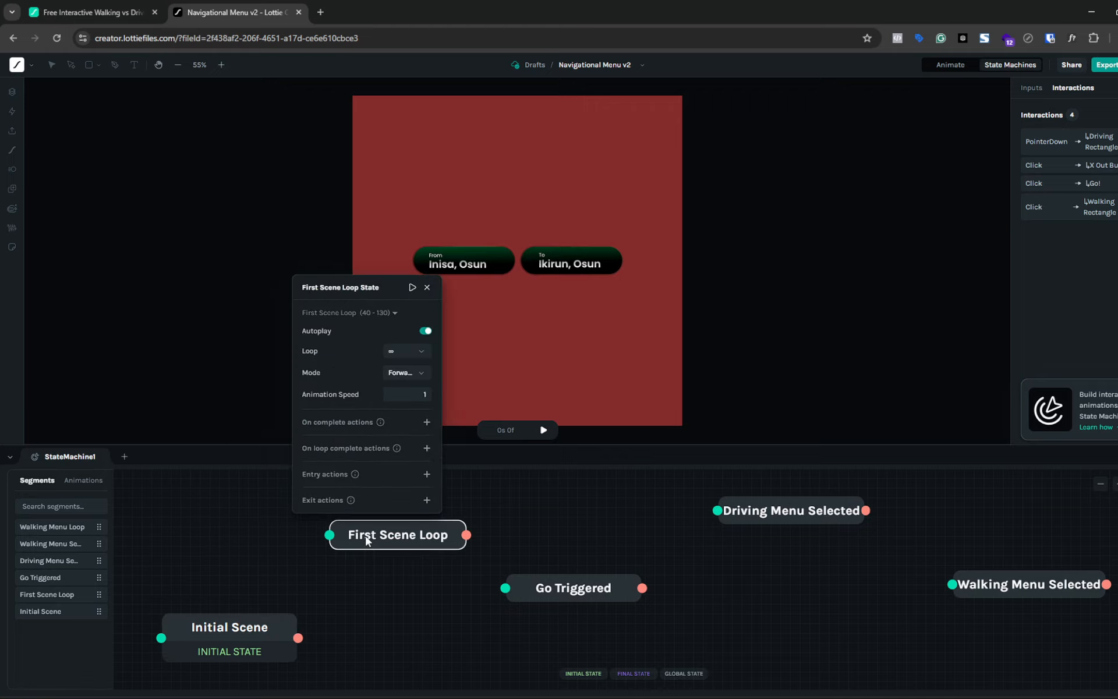
pyautogui.click(368, 595)
pyautogui.click(247, 629)
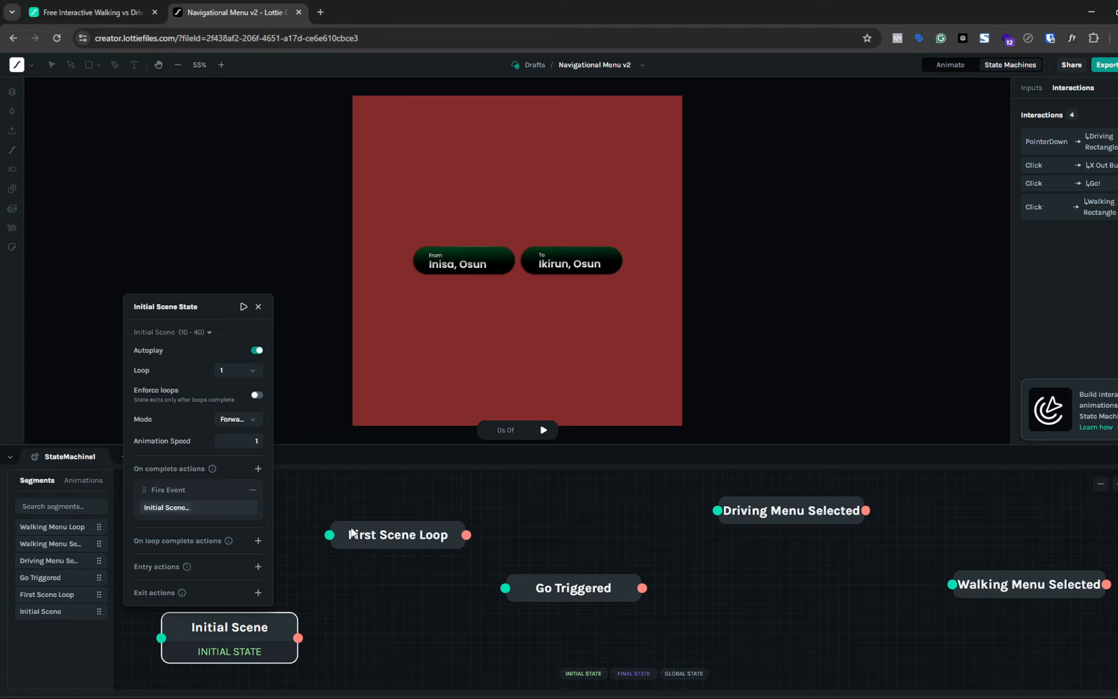
pyautogui.click(295, 564)
pyautogui.click(218, 632)
pyautogui.click(347, 578)
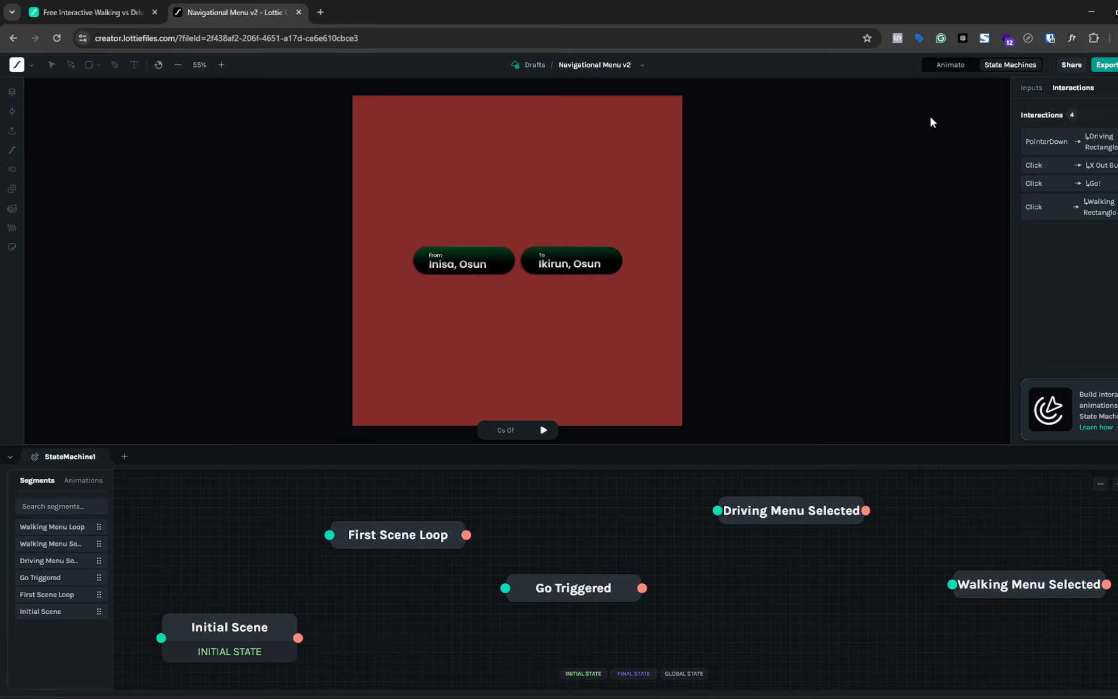
pyautogui.click(225, 630)
pyautogui.click(368, 617)
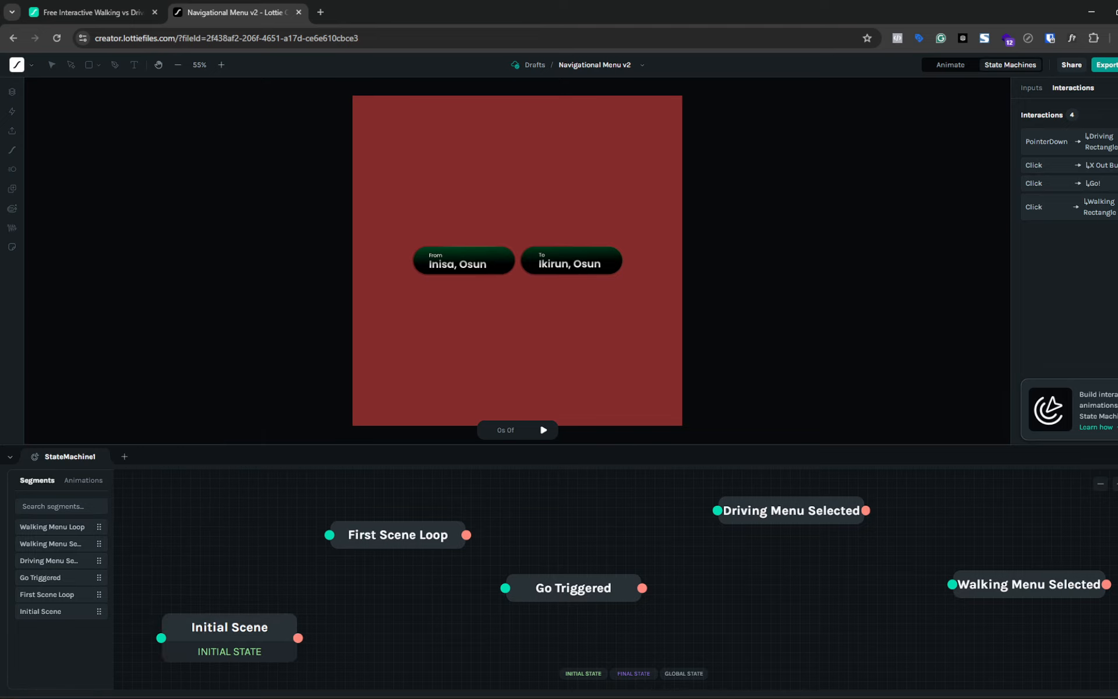
# - Show the state machine's inputs and interactions lists, ending on the inputs
pyautogui.click(1025, 86)
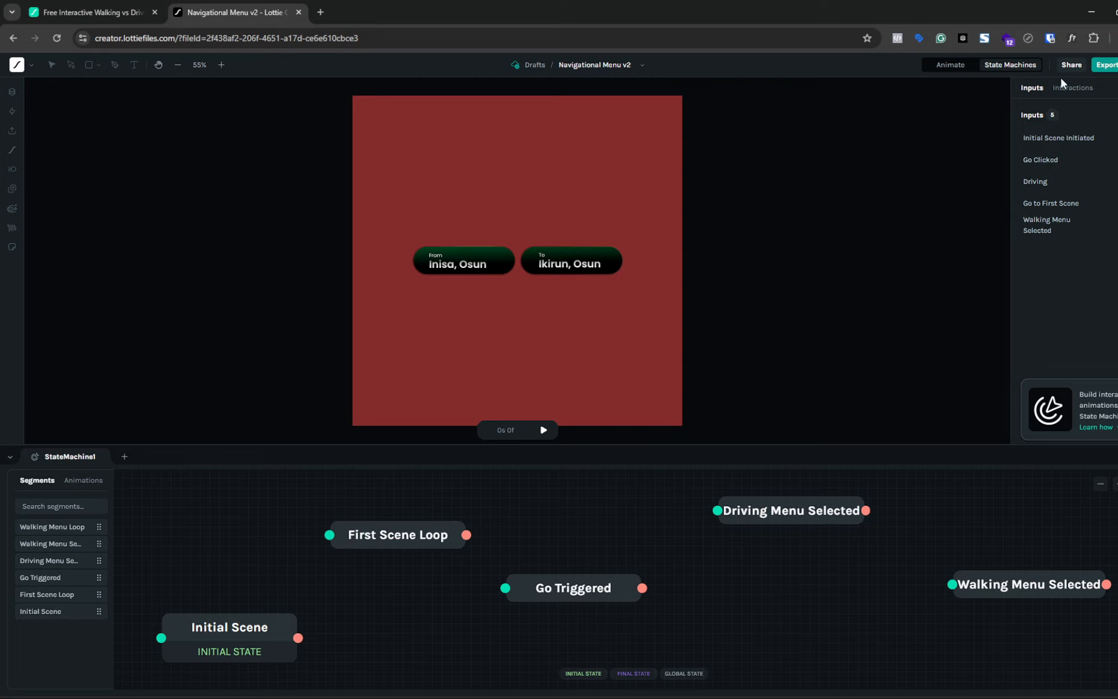
pyautogui.click(1073, 87)
pyautogui.click(1031, 91)
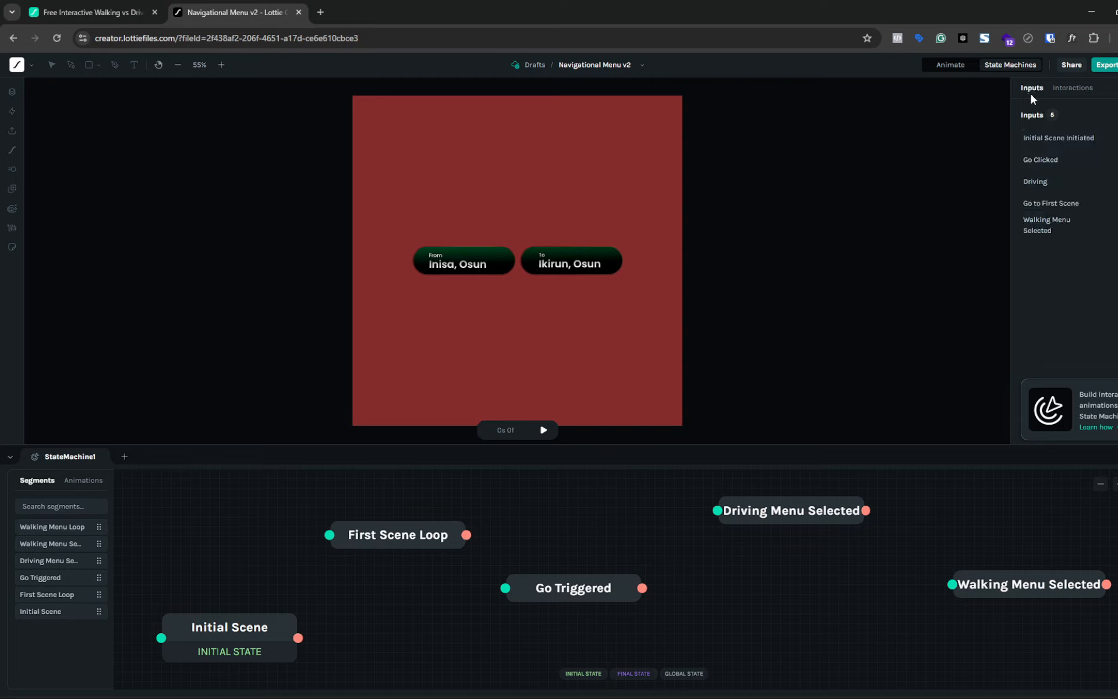
# - Open a new input's form, examine the available input types including Event, and discard the form without saving
pyautogui.click(1117, 115)
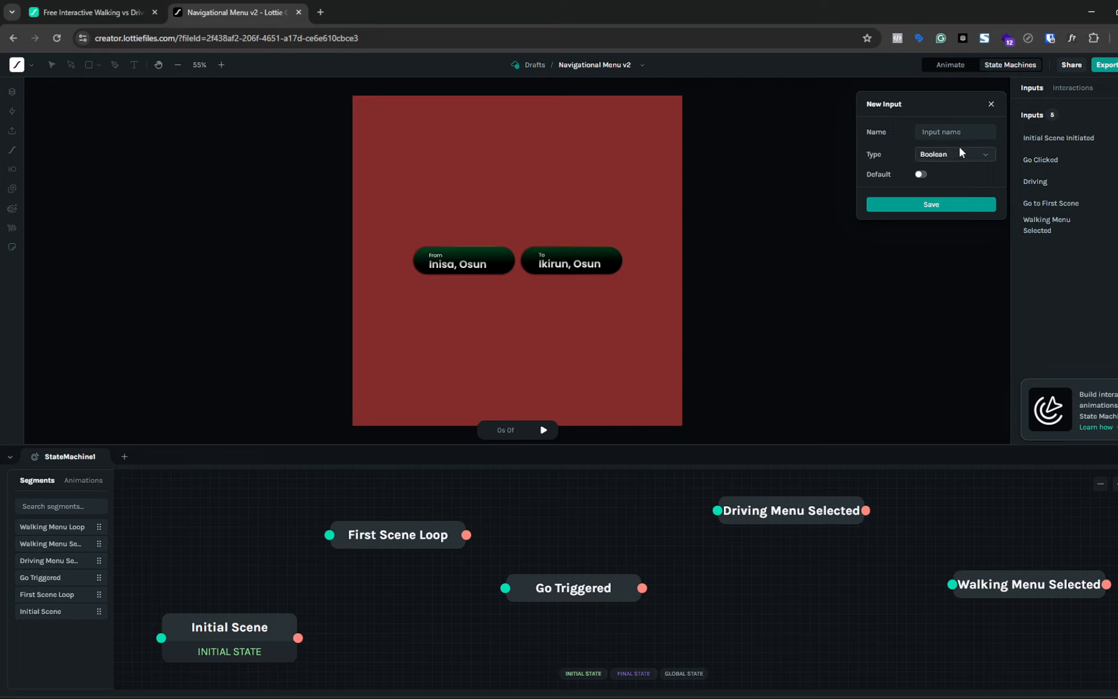
pyautogui.click(960, 161)
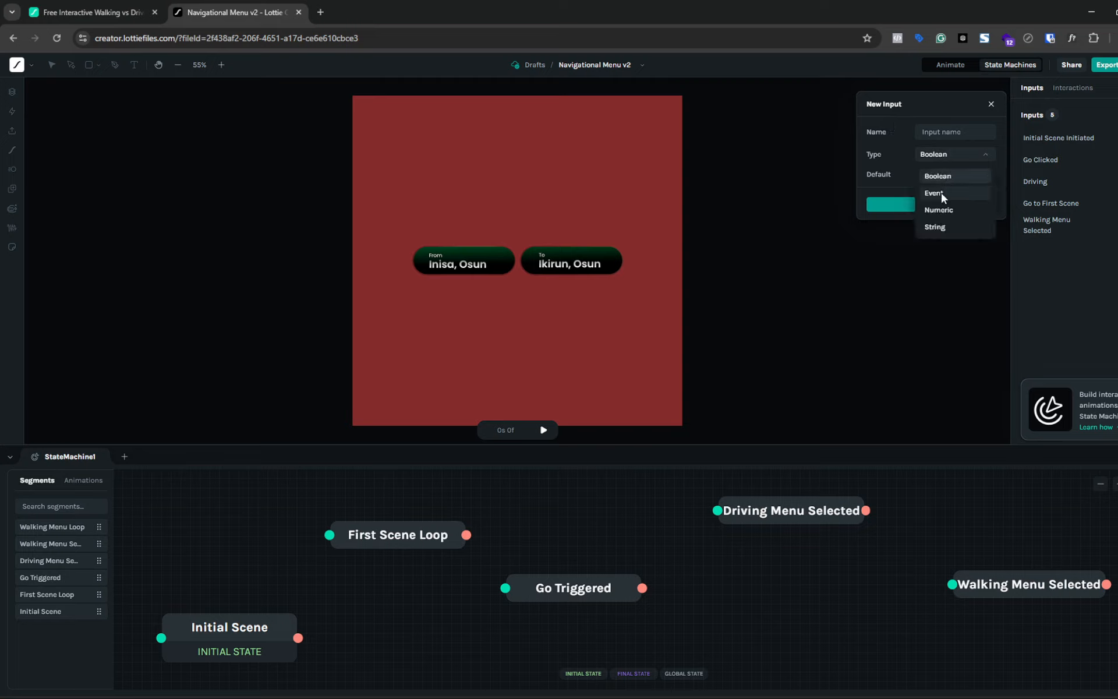
pyautogui.click(921, 102)
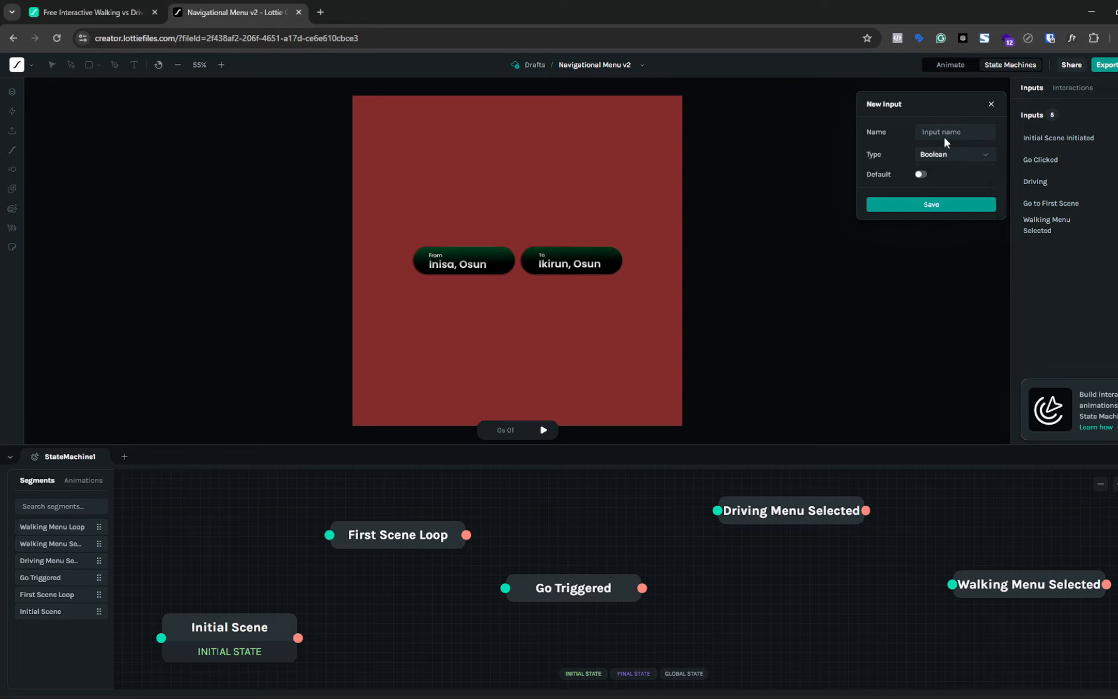
pyautogui.click(946, 154)
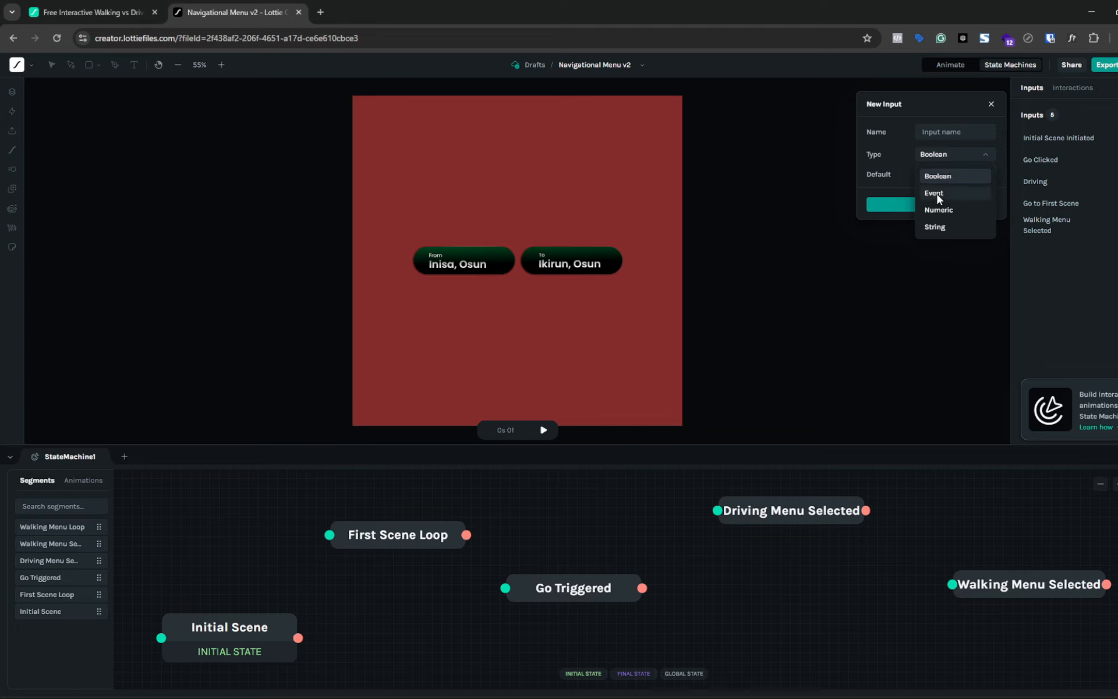
pyautogui.click(276, 622)
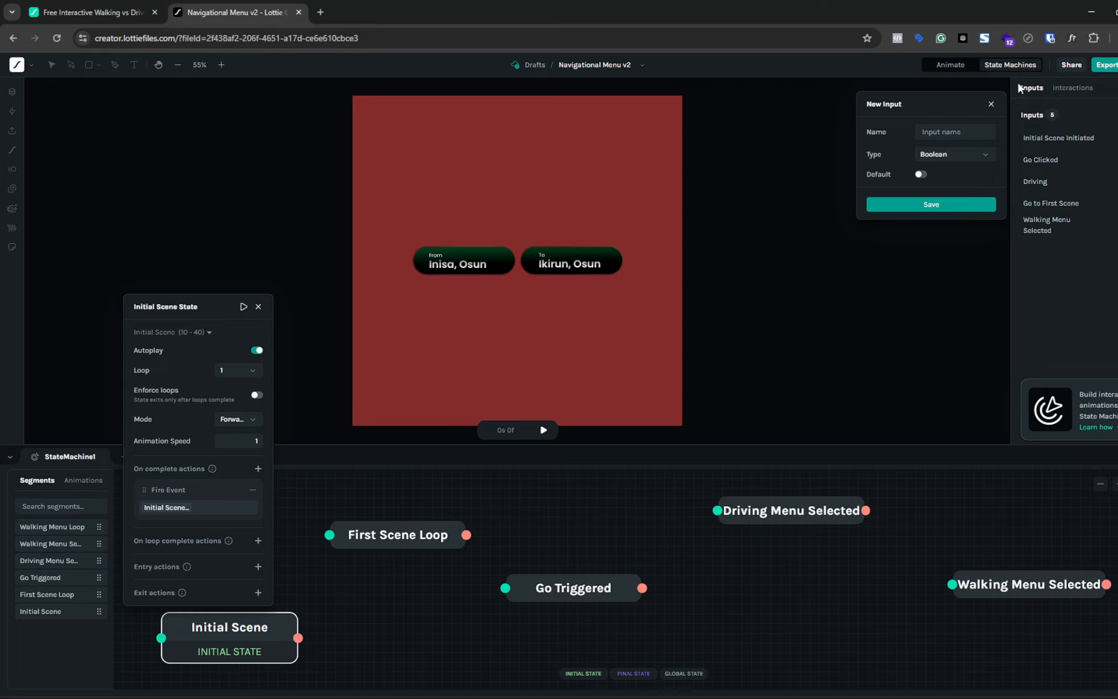
pyautogui.click(992, 104)
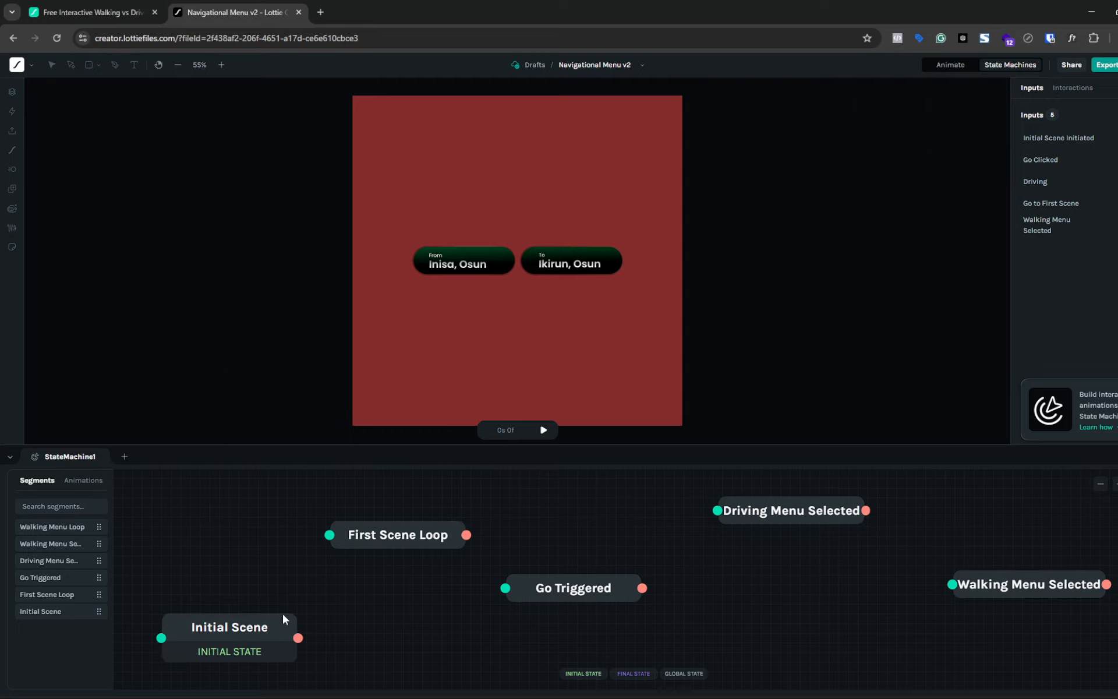
# - Examine the events available for the Initial Scene state's on-complete Fire Event action, and close the state settings
pyautogui.click(265, 633)
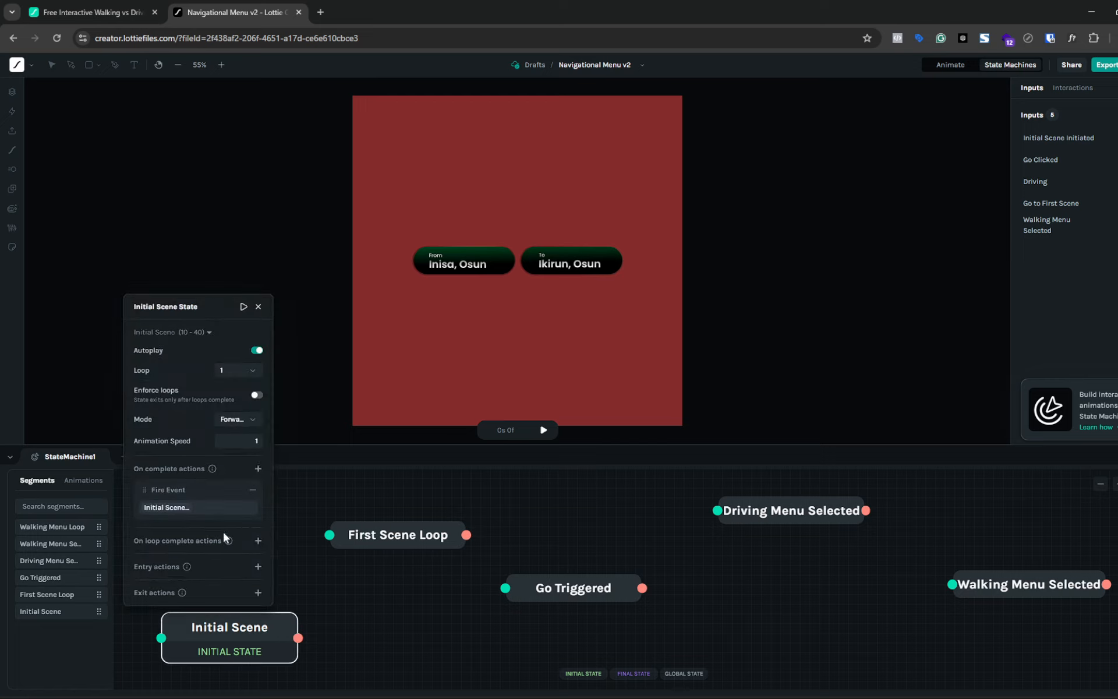
pyautogui.click(179, 509)
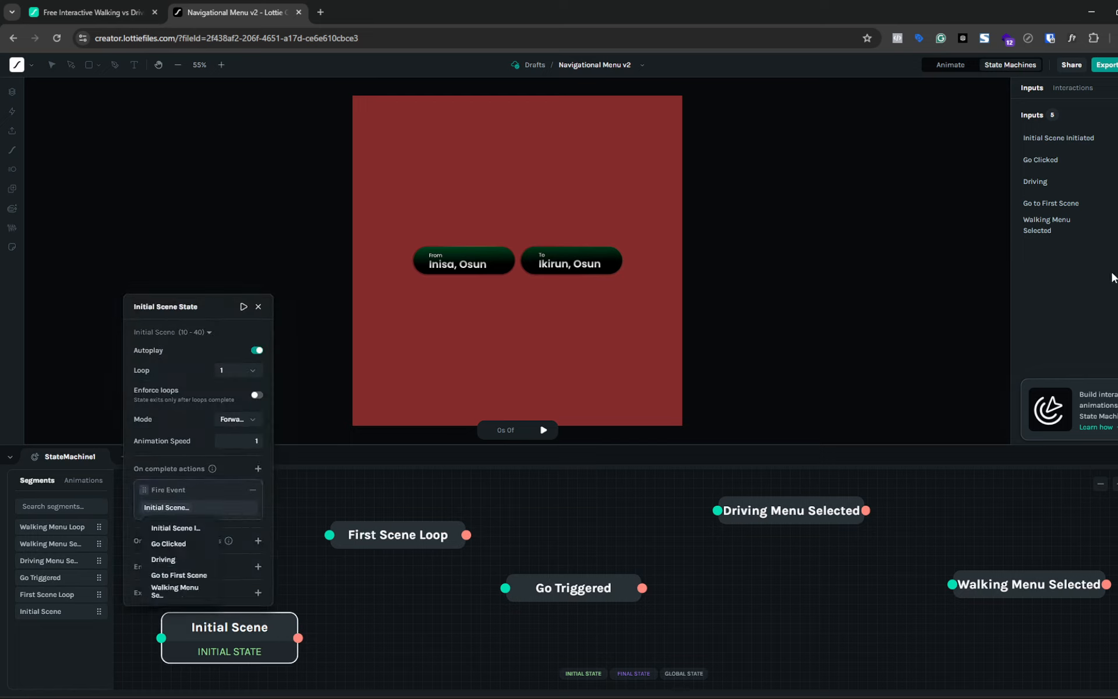
pyautogui.click(259, 307)
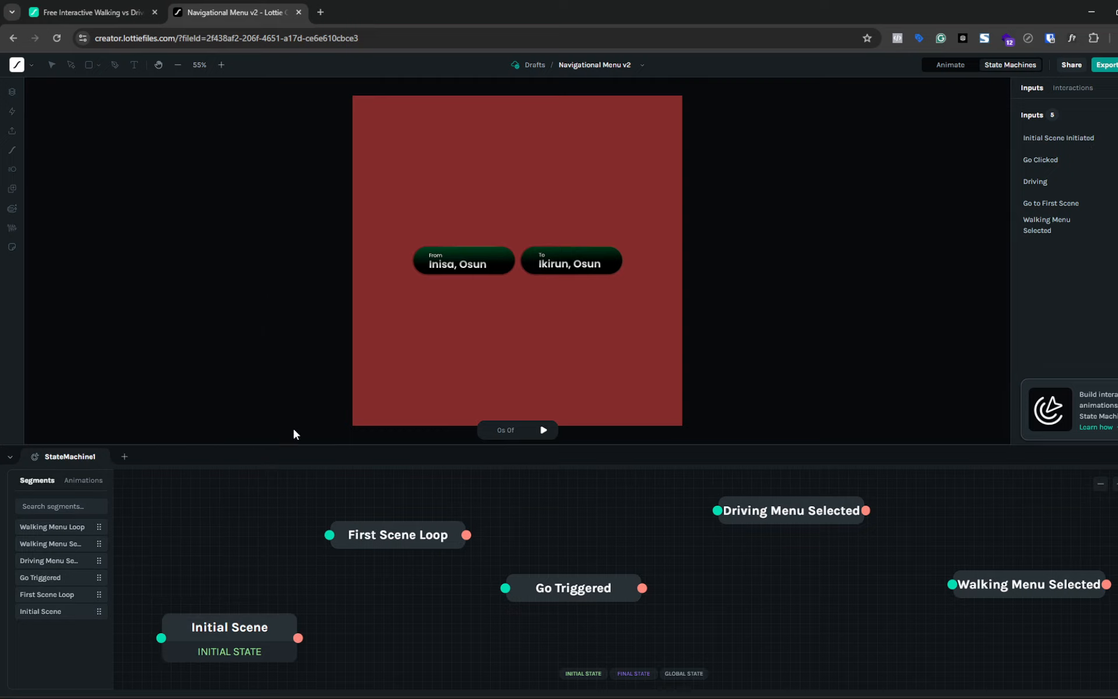
# - Play the Initial Scene state and the First Scene Loop state individually from their settings, and close the settings
pyautogui.click(257, 628)
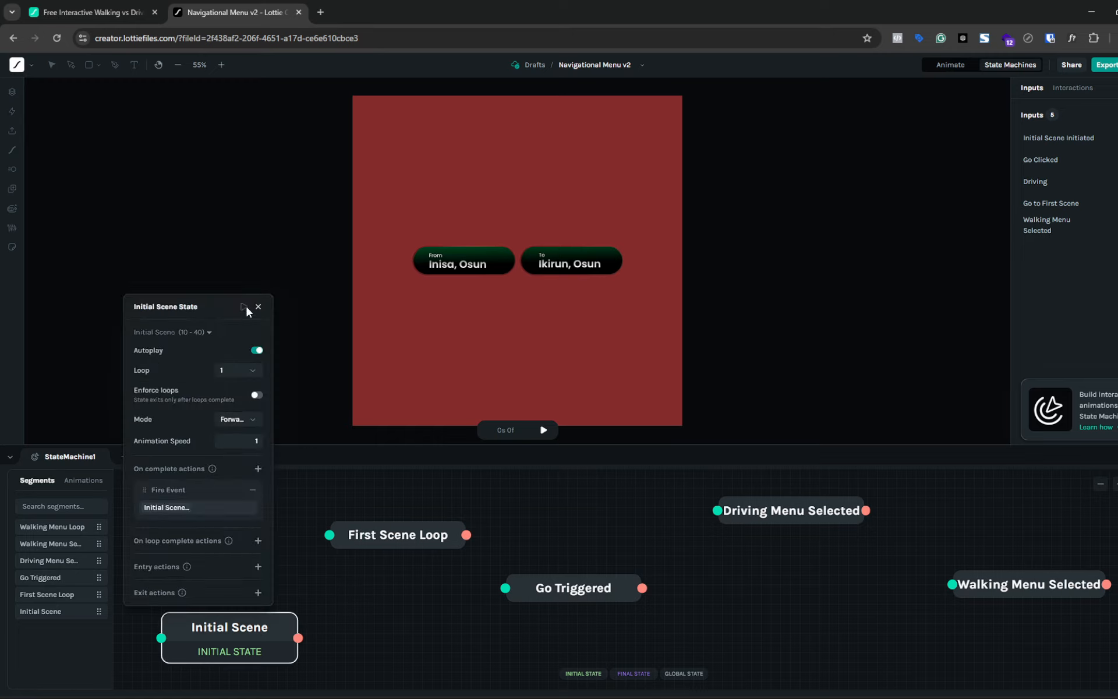
pyautogui.click(245, 308)
pyautogui.click(415, 539)
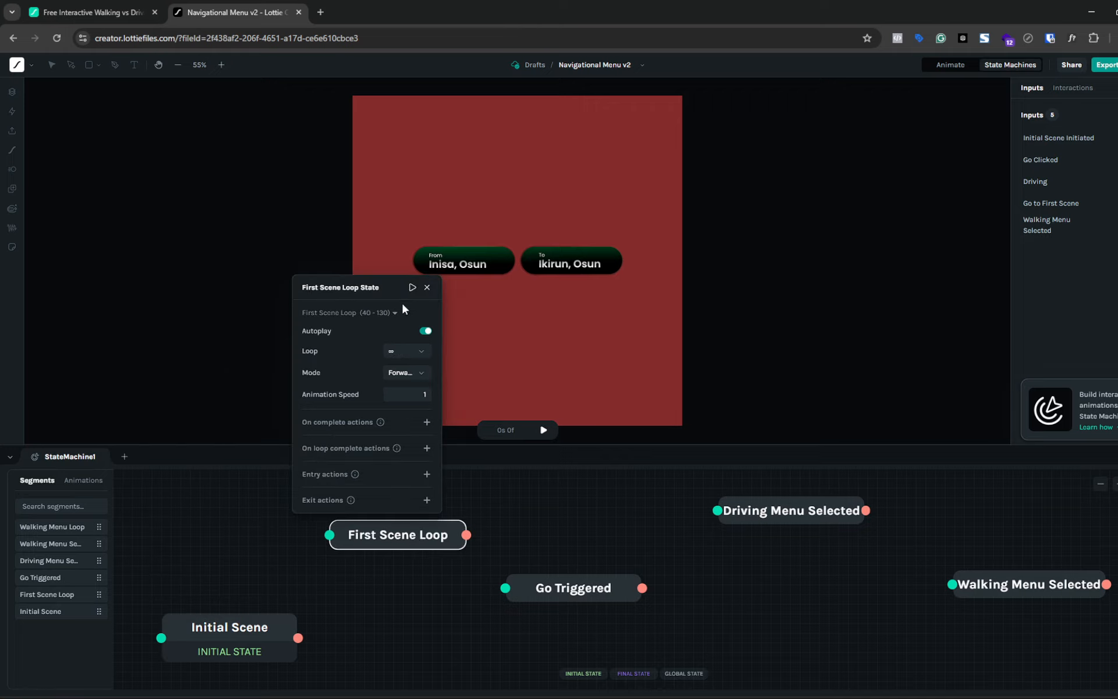
pyautogui.click(412, 287)
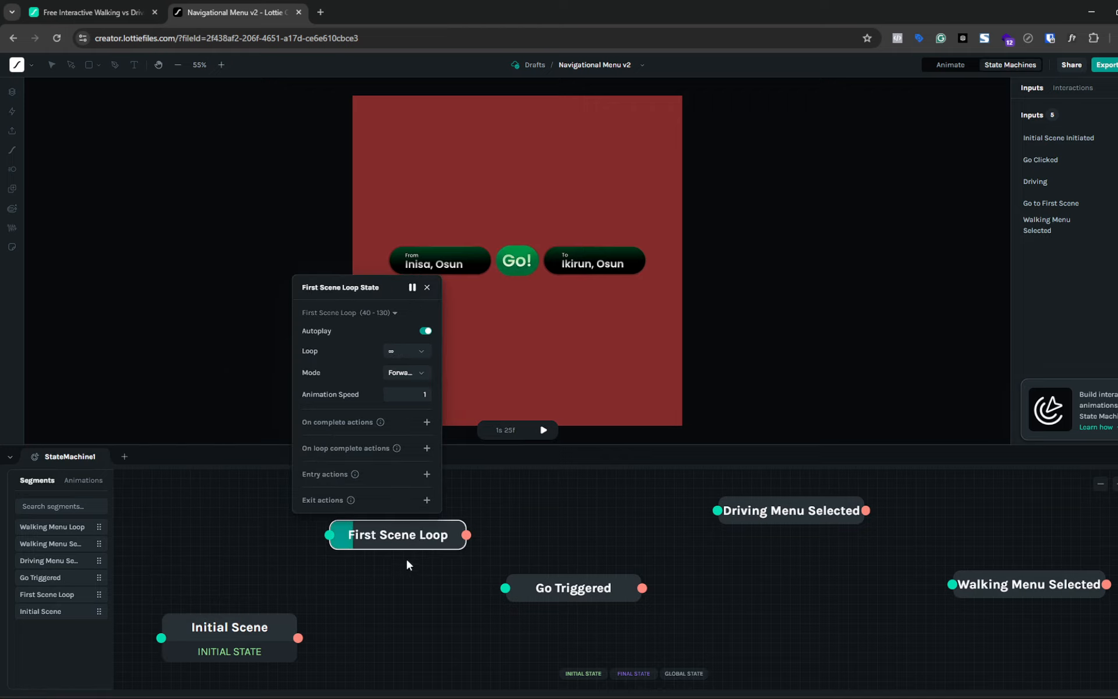
pyautogui.click(428, 288)
# - Show how an Event-type input is created in a new input form, and discard the form without saving
pyautogui.click(1117, 114)
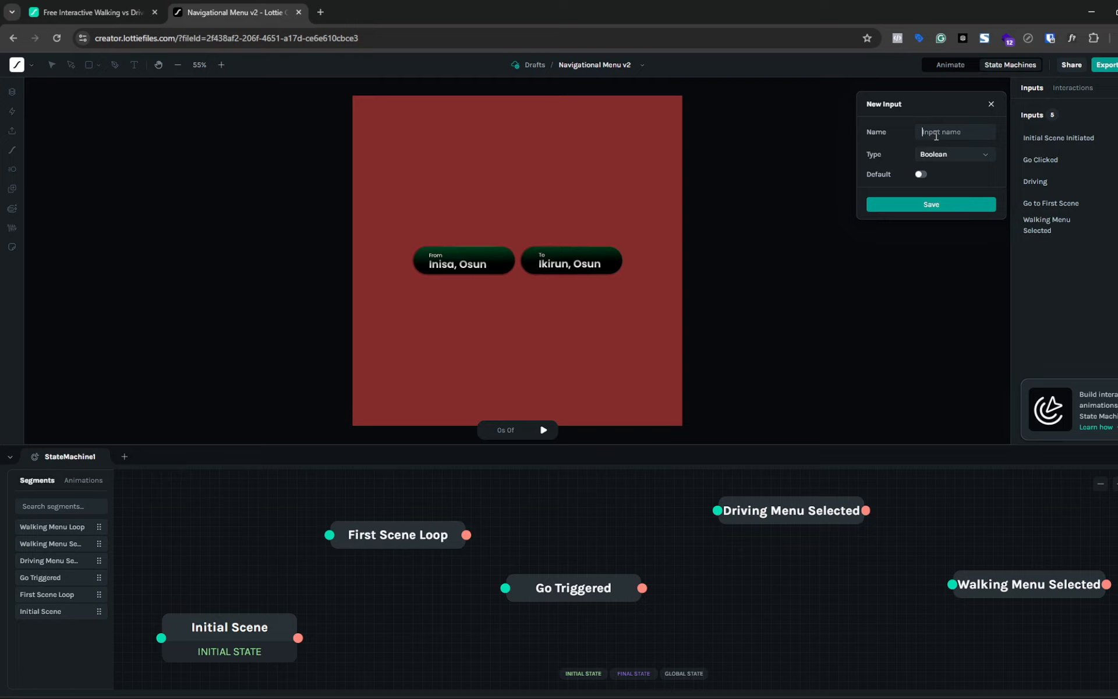
pyautogui.click(961, 152)
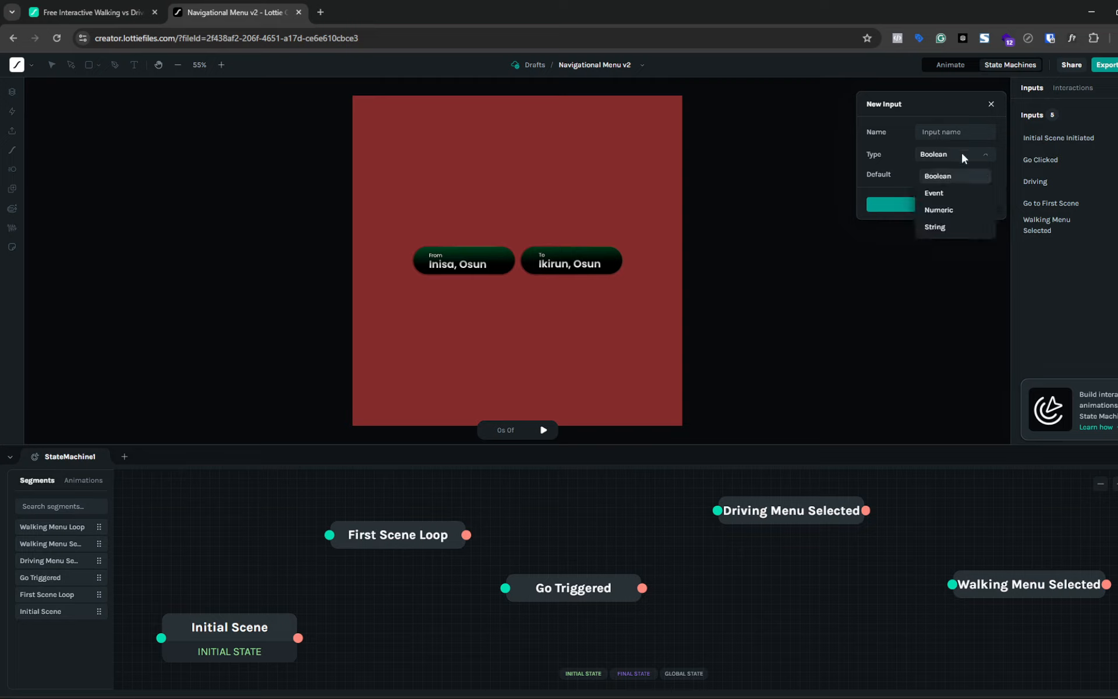
pyautogui.click(935, 193)
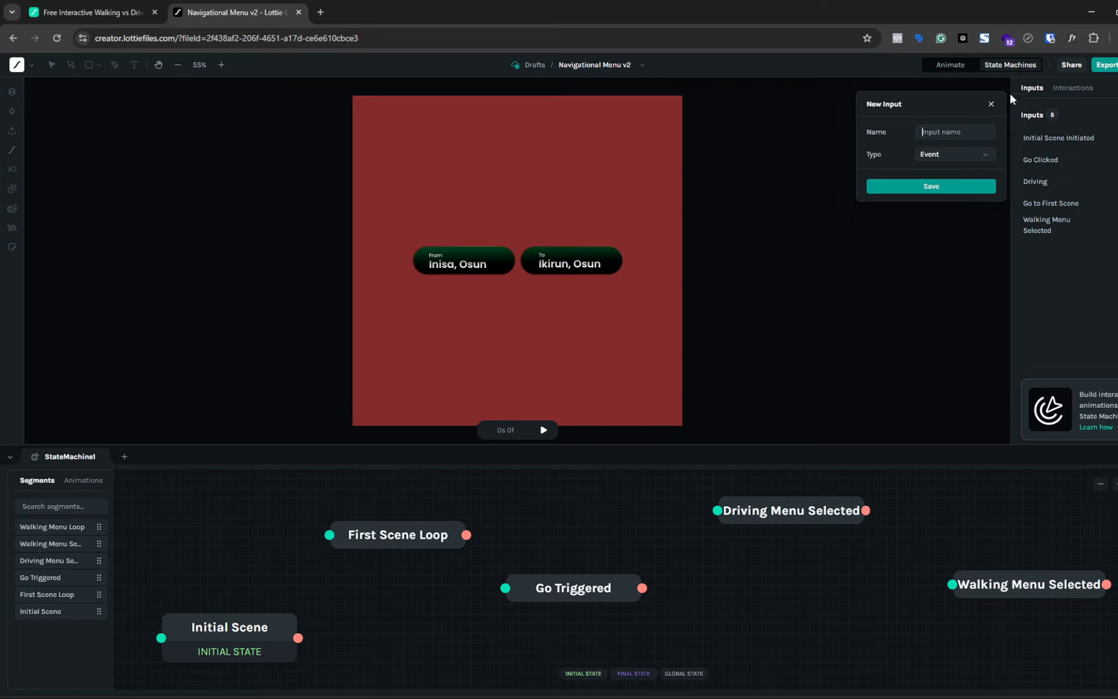
pyautogui.click(990, 104)
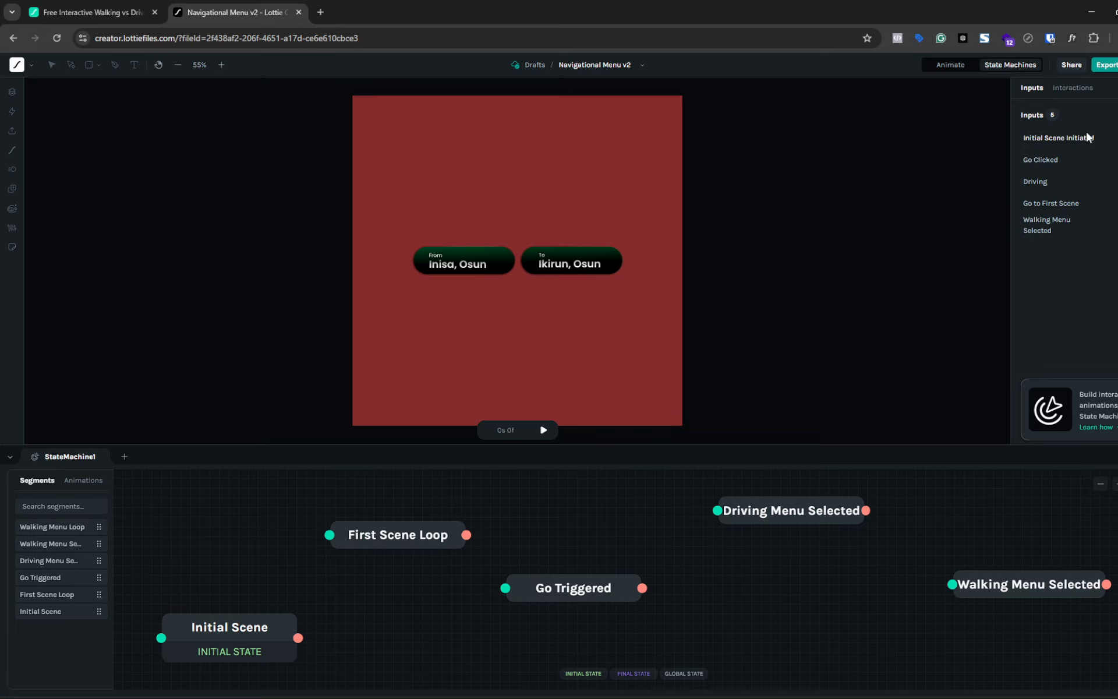
# - Replace the Initial Scene state's on-complete action with a Fire Event action for Initial Scene Initiated
pyautogui.click(246, 627)
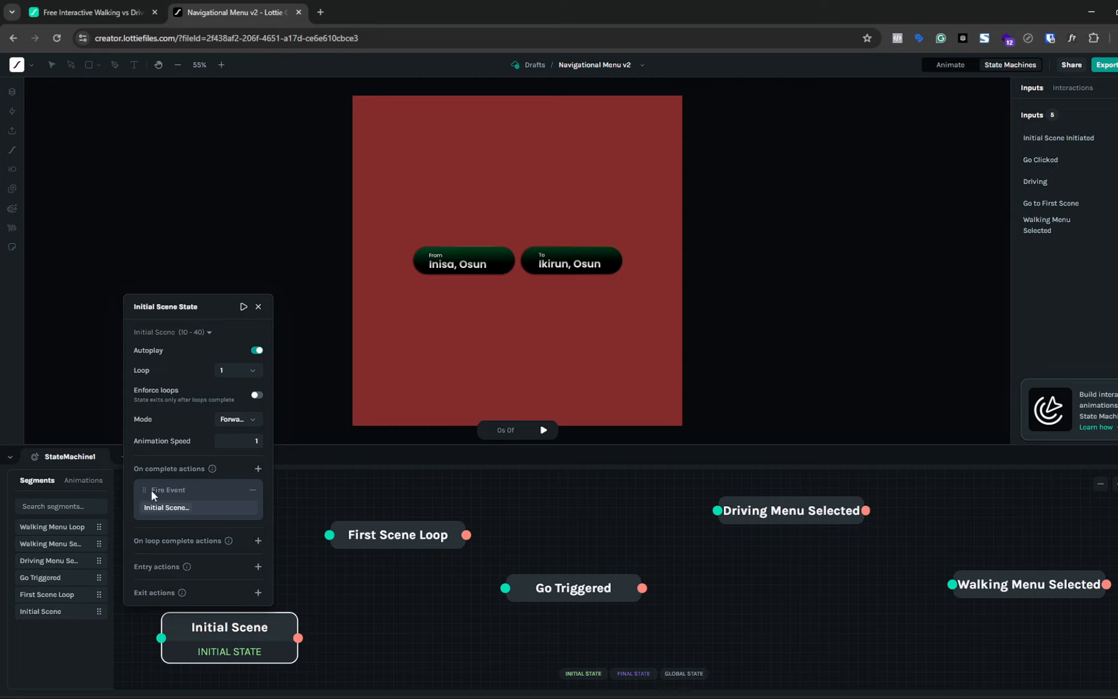
pyautogui.click(254, 490)
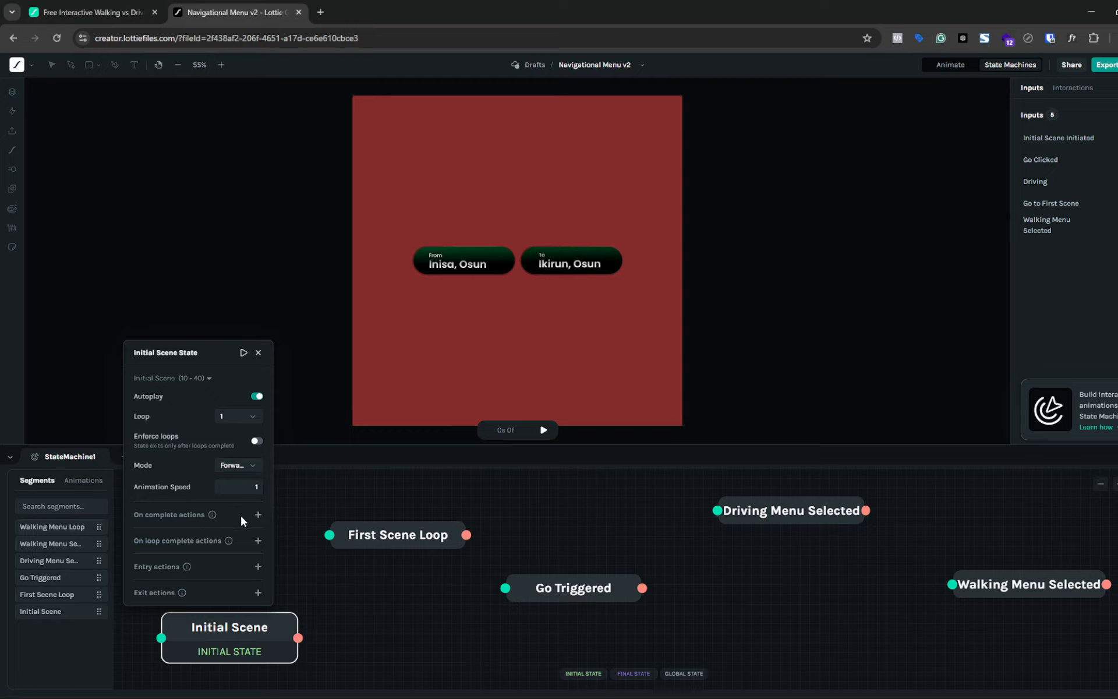
pyautogui.click(258, 515)
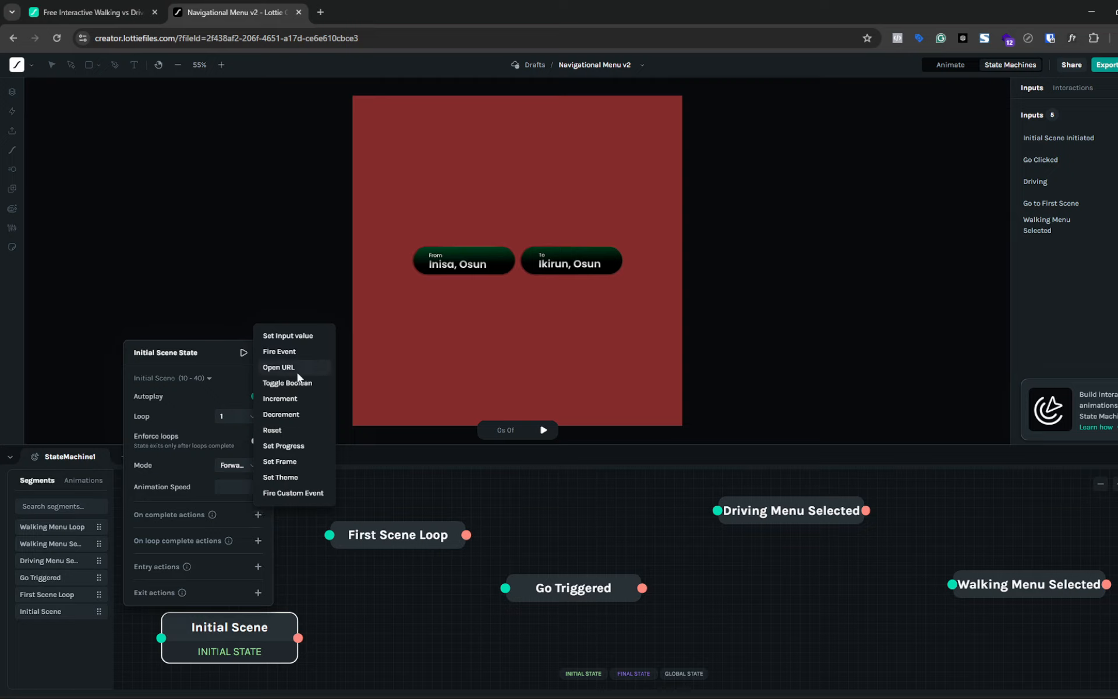
pyautogui.click(279, 352)
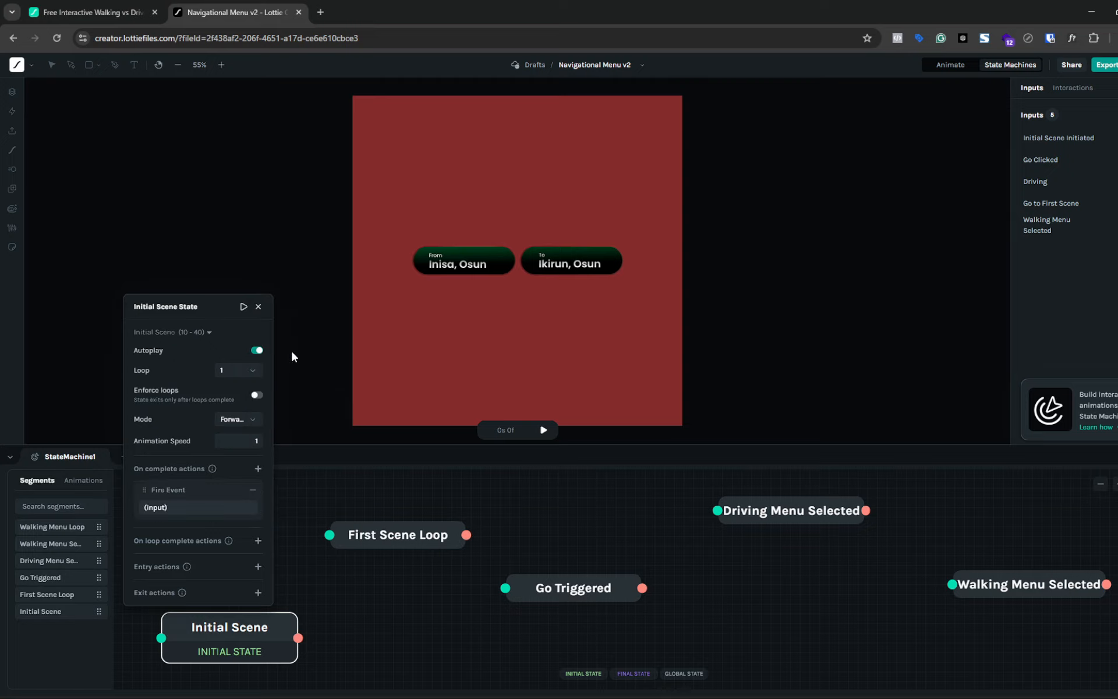
pyautogui.click(169, 507)
pyautogui.click(170, 528)
pyautogui.click(258, 306)
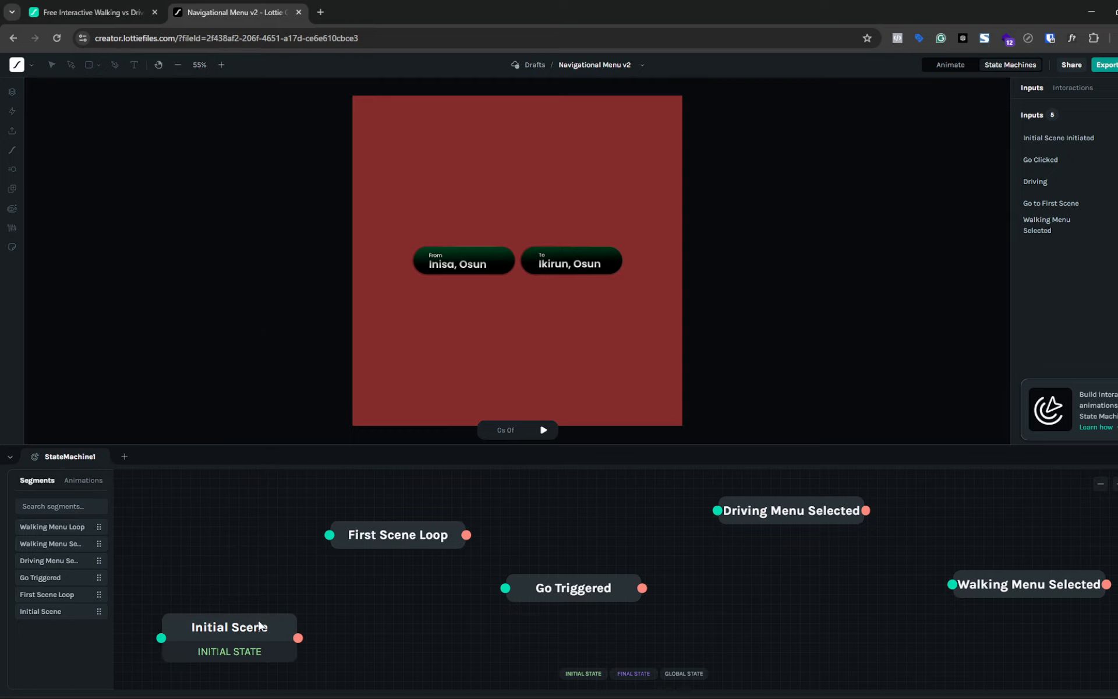
# - Connect the Initial Scene state to First Scene Loop with a transition and preview the state machine
pyautogui.click(543, 433)
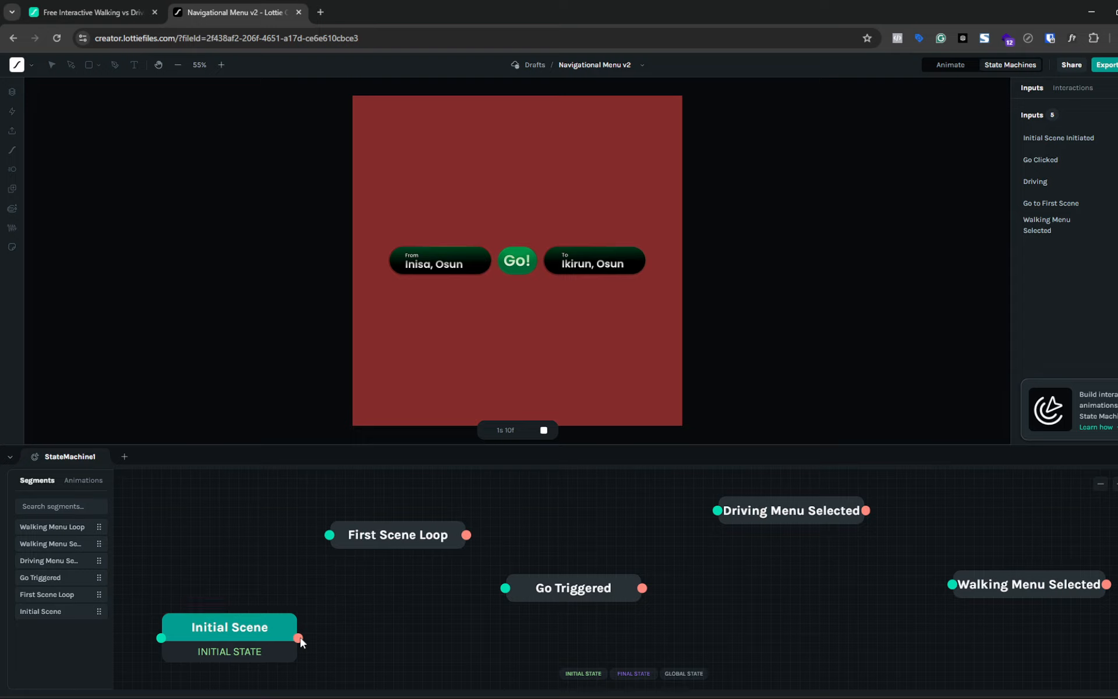
pyautogui.moveTo(313, 618); pyautogui.dragTo(329, 539)
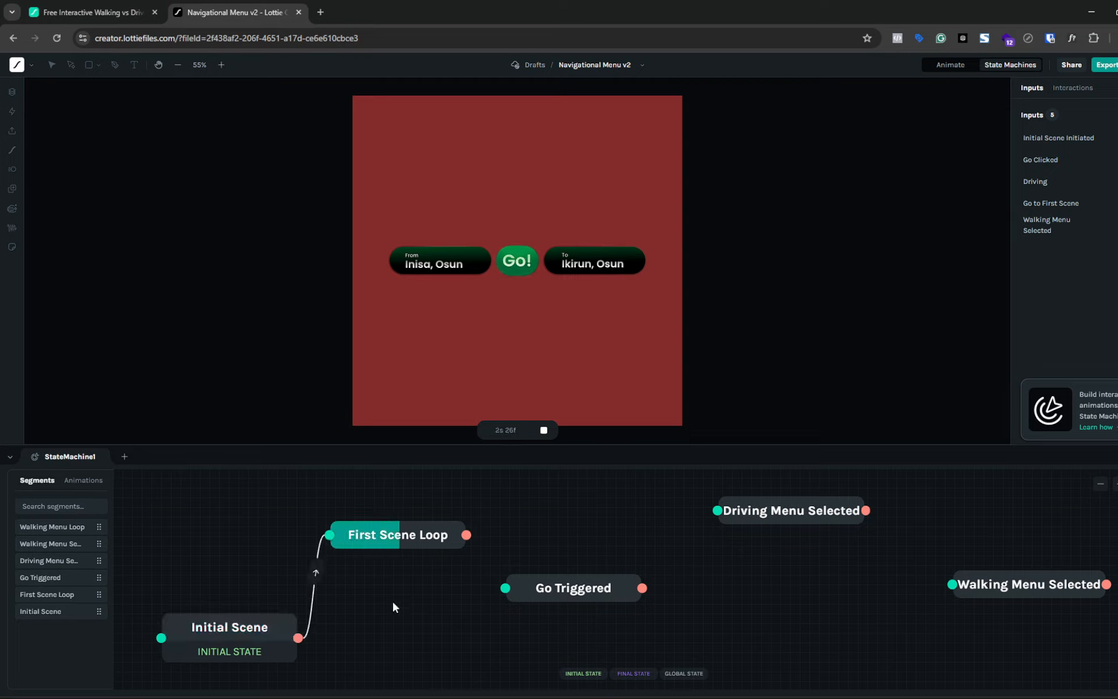
pyautogui.click(544, 430)
pyautogui.click(544, 430)
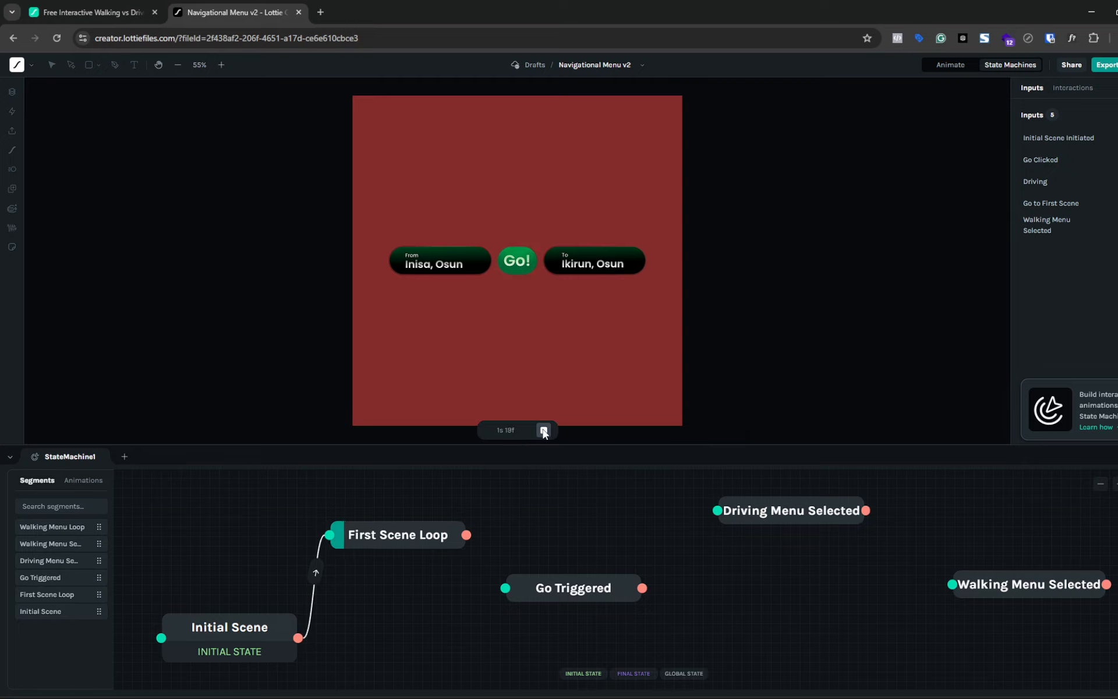
pyautogui.click(543, 429)
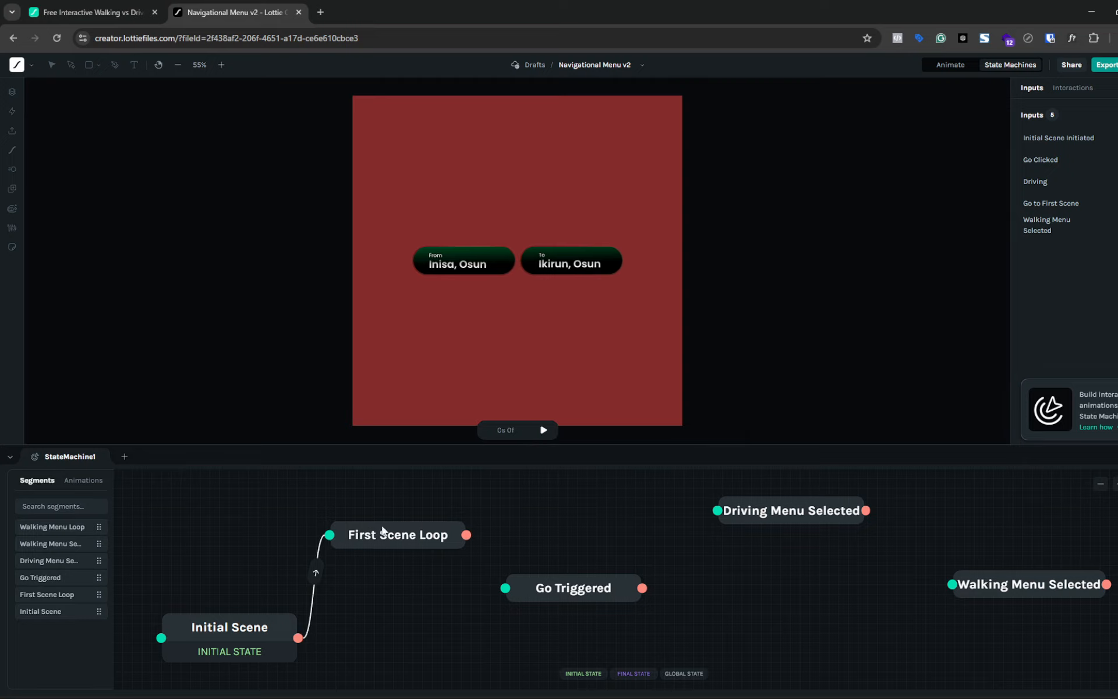
# - Examine the settings of the transition from Initial Scene to First Scene Loop, and close them
pyautogui.click(313, 606)
pyautogui.moveTo(341, 613); pyautogui.dragTo(362, 573)
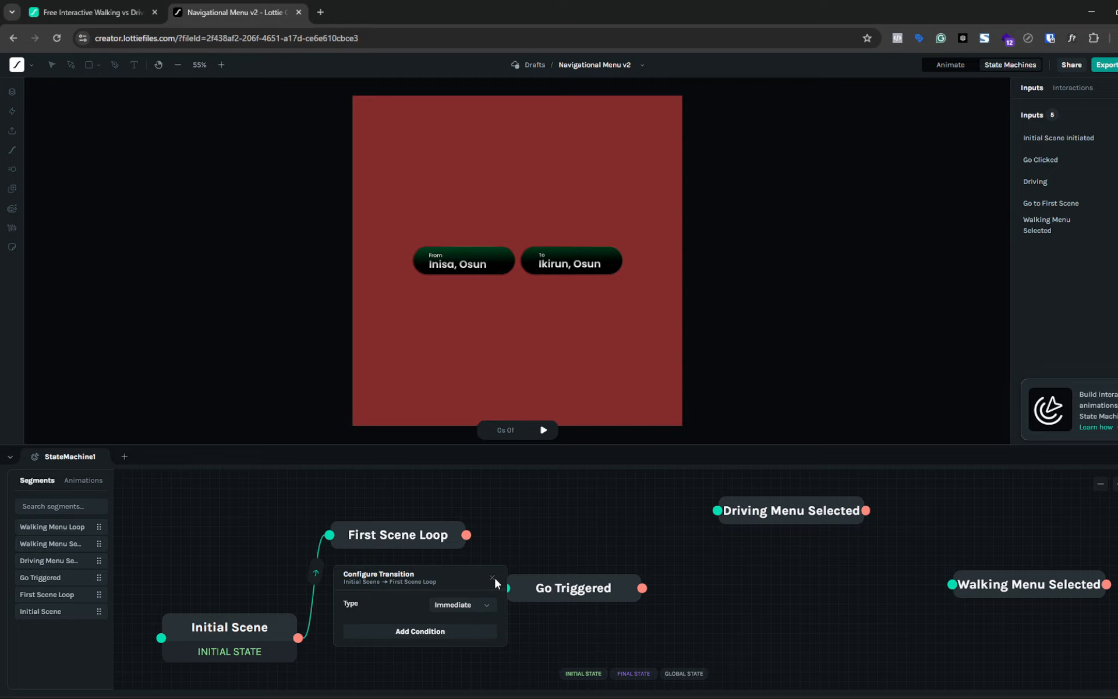
pyautogui.click(493, 577)
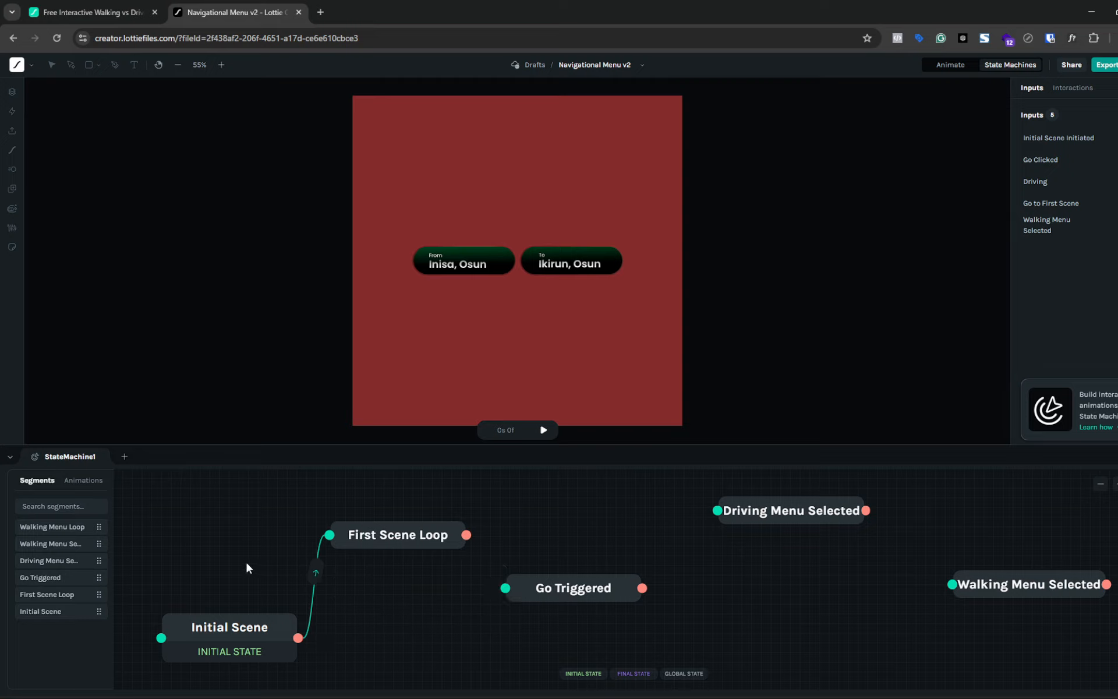
# - Preview the playback from Initial Scene into First Scene Loop with the unconditioned transition, and stop it
pyautogui.click(543, 431)
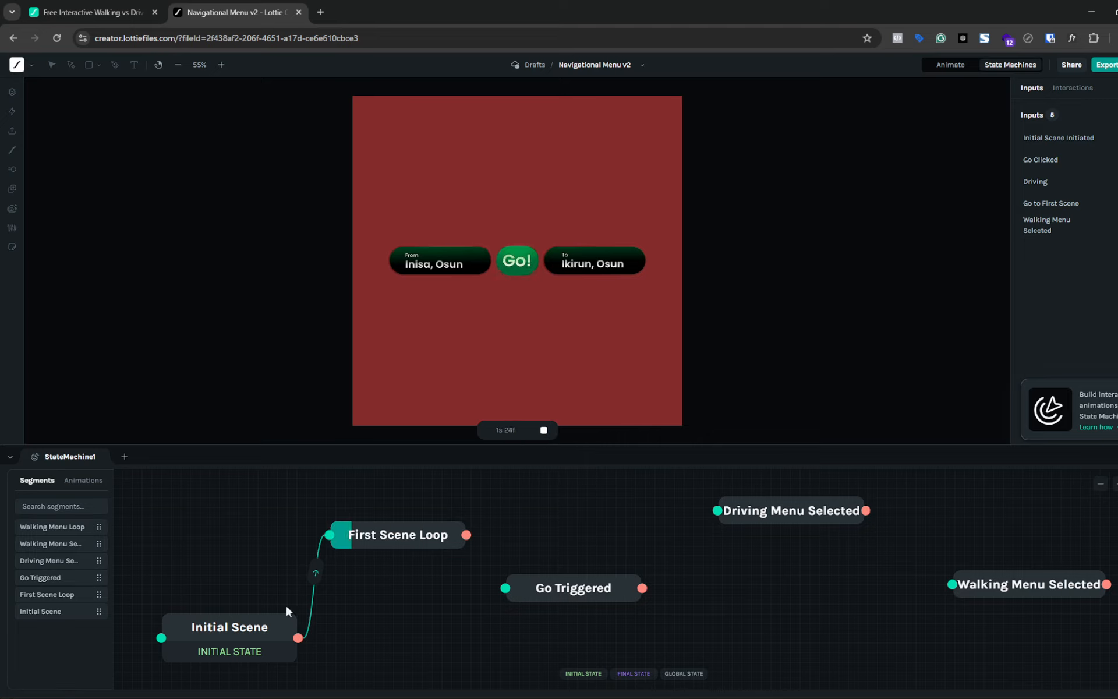
pyautogui.click(228, 628)
pyautogui.click(477, 502)
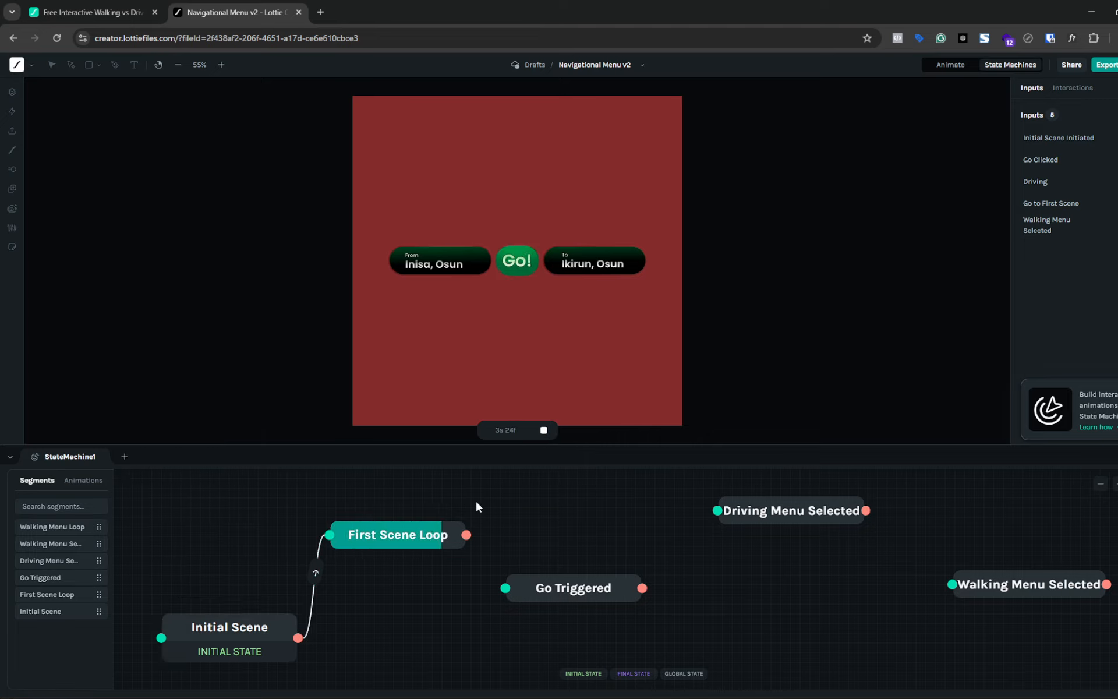
pyautogui.click(544, 431)
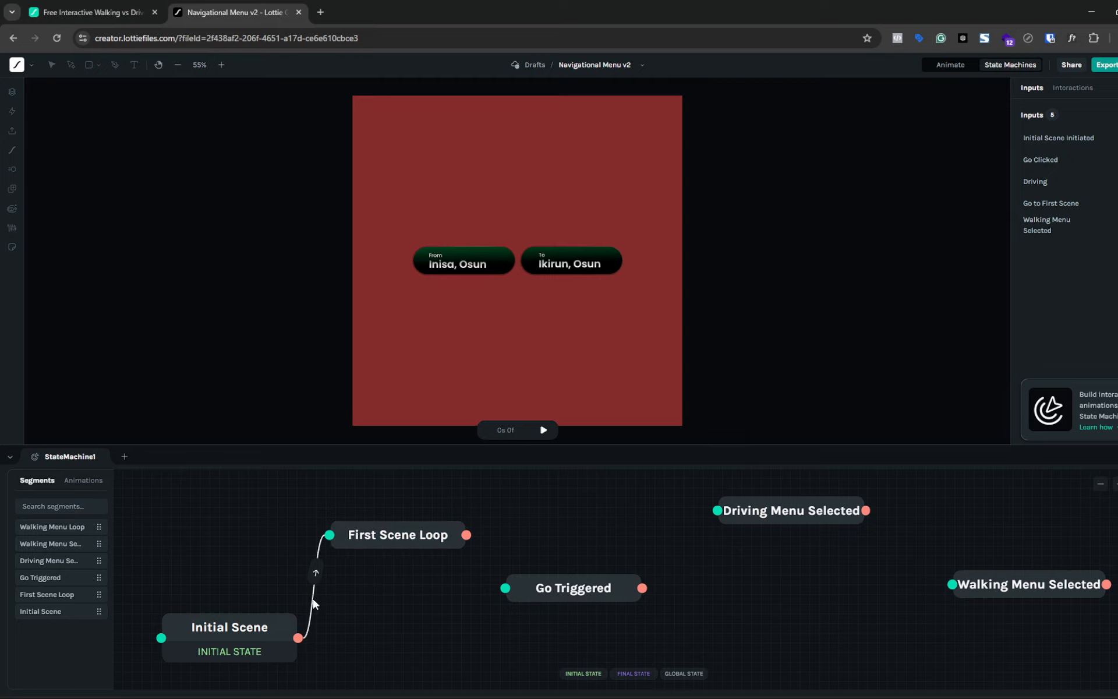
# - Add an Initial Scene Initiated condition to the transition from Initial Scene to First Scene Loop
pyautogui.click(313, 603)
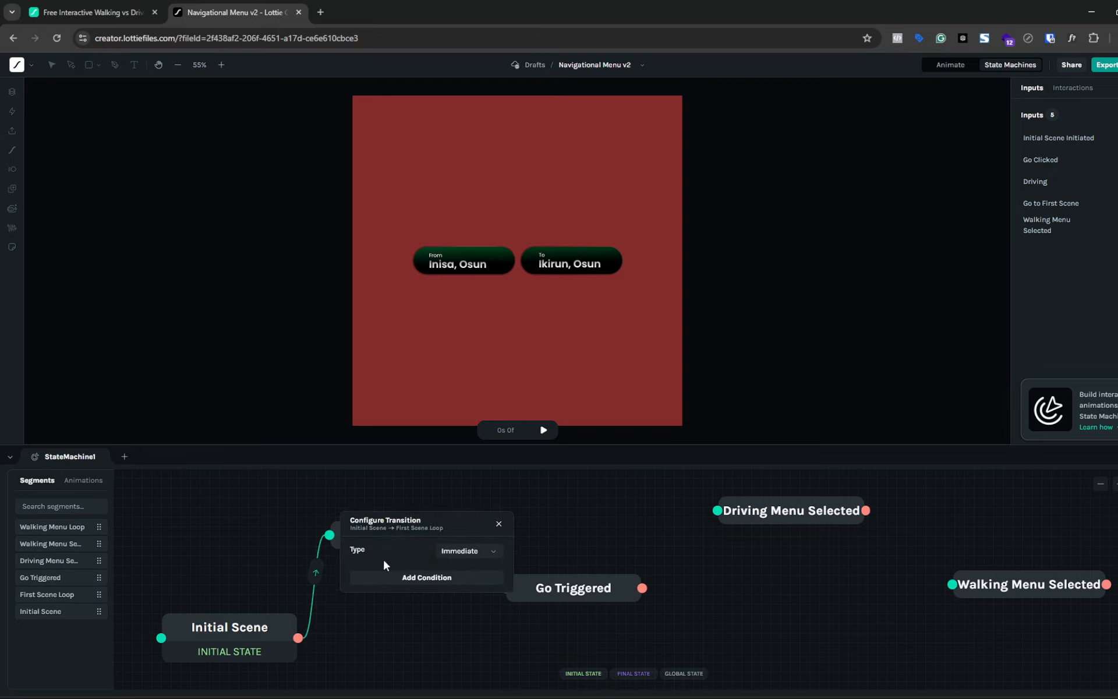
pyautogui.click(393, 577)
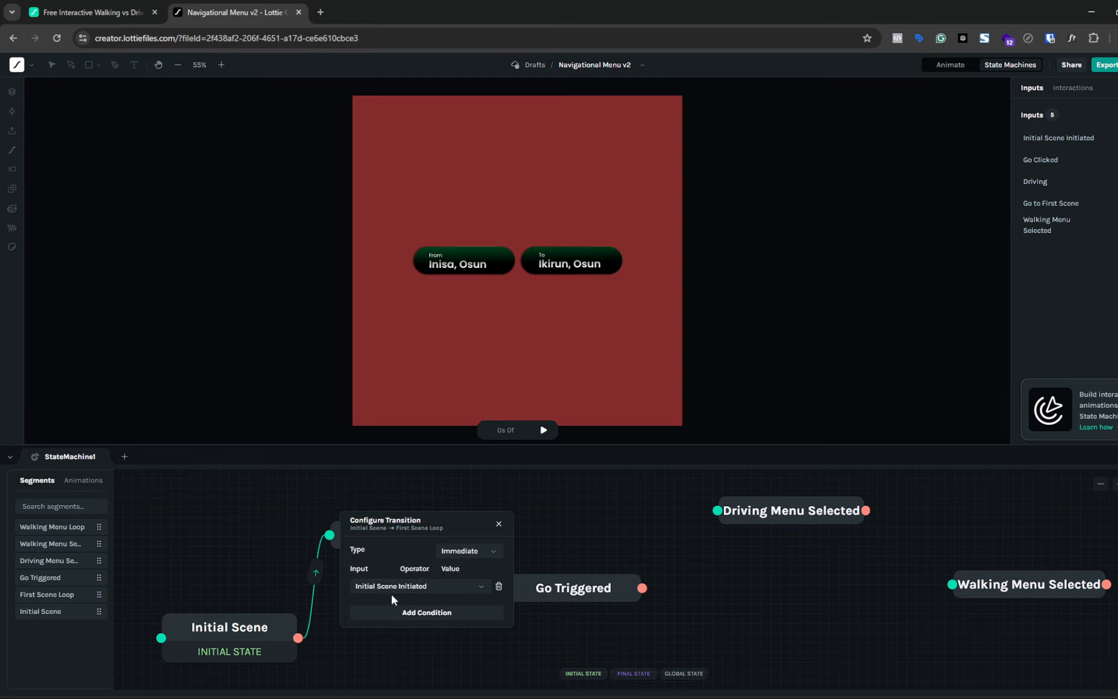
pyautogui.click(389, 591)
pyautogui.click(384, 609)
pyautogui.click(505, 523)
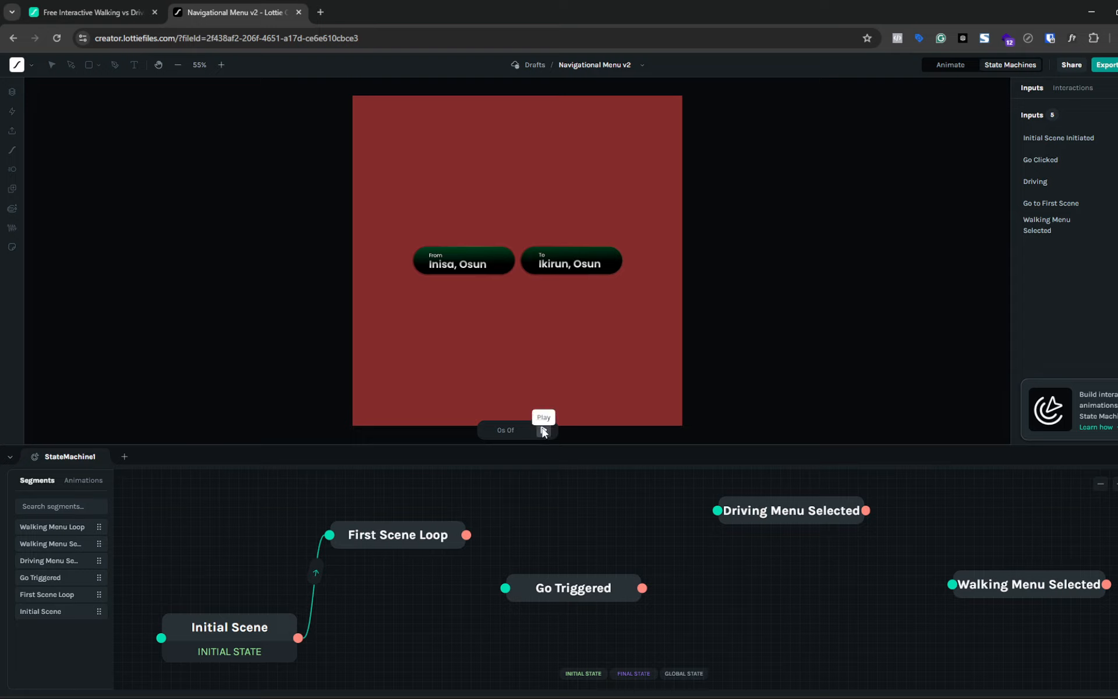
# - Preview the event-conditioned transition, checking the Initial Scene state's on-complete event during playback, and stop the preview
pyautogui.click(543, 432)
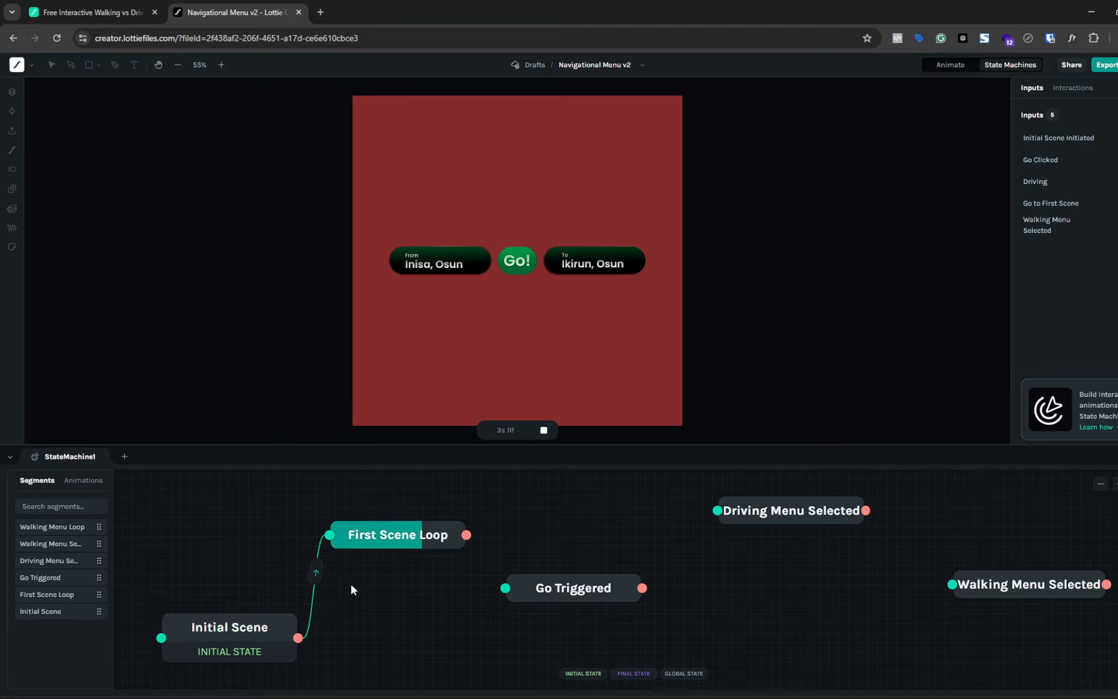
pyautogui.click(215, 632)
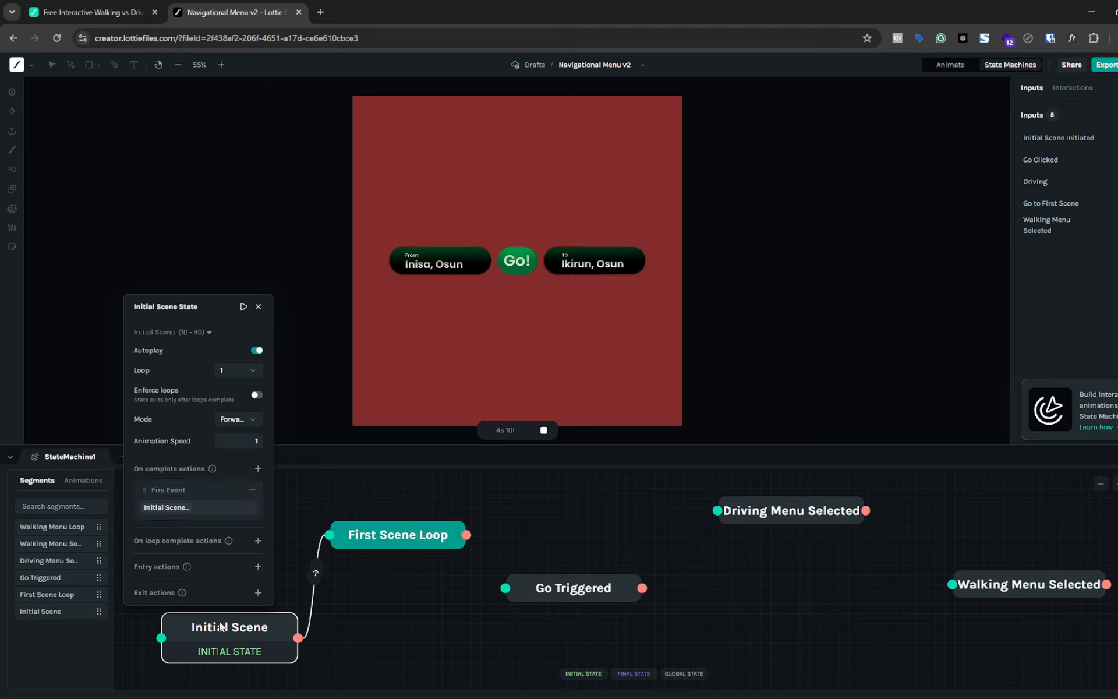
pyautogui.click(315, 604)
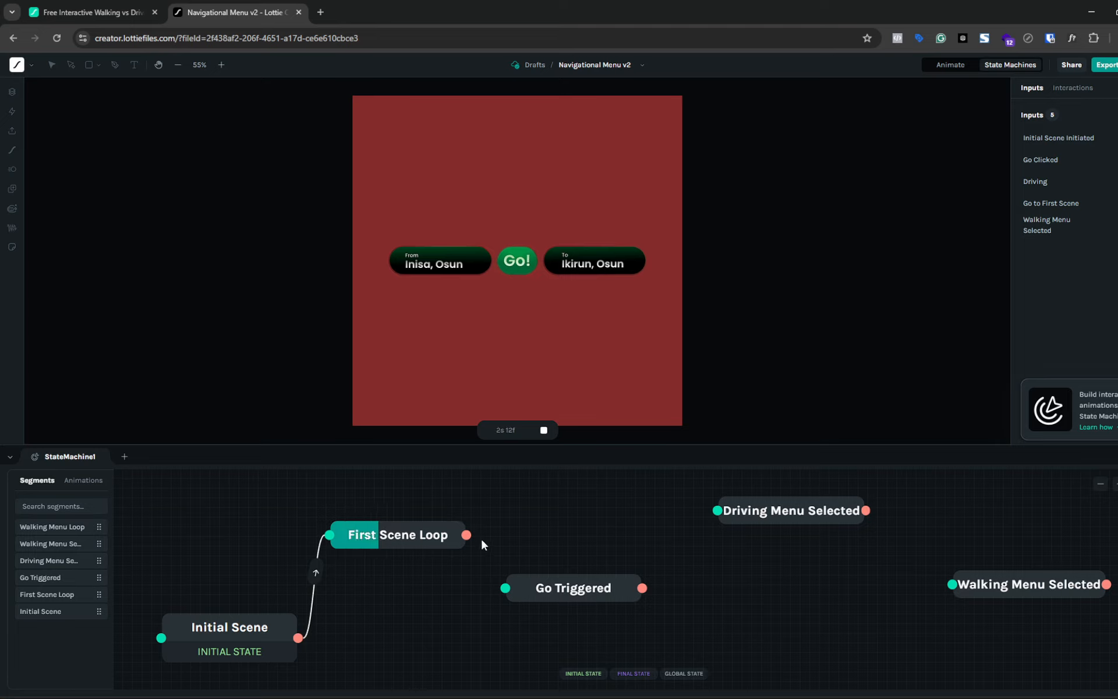
pyautogui.click(540, 431)
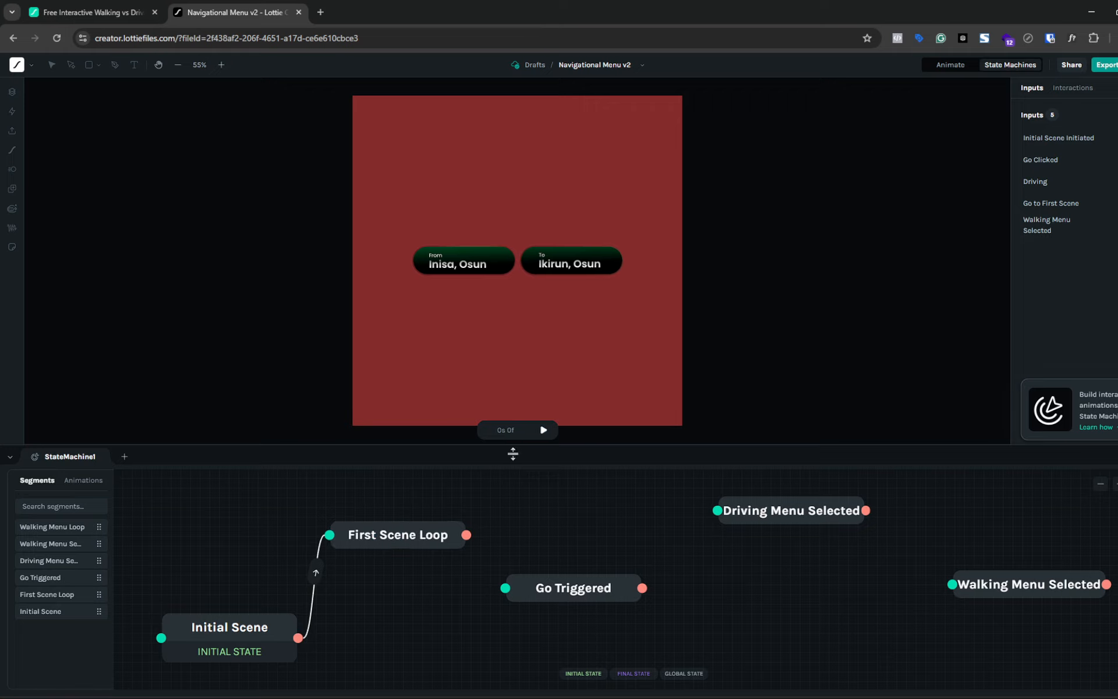
# - Check the First Scene Loop state's settings, and preview the playback from Initial Scene into the loop before stopping it
pyautogui.click(424, 534)
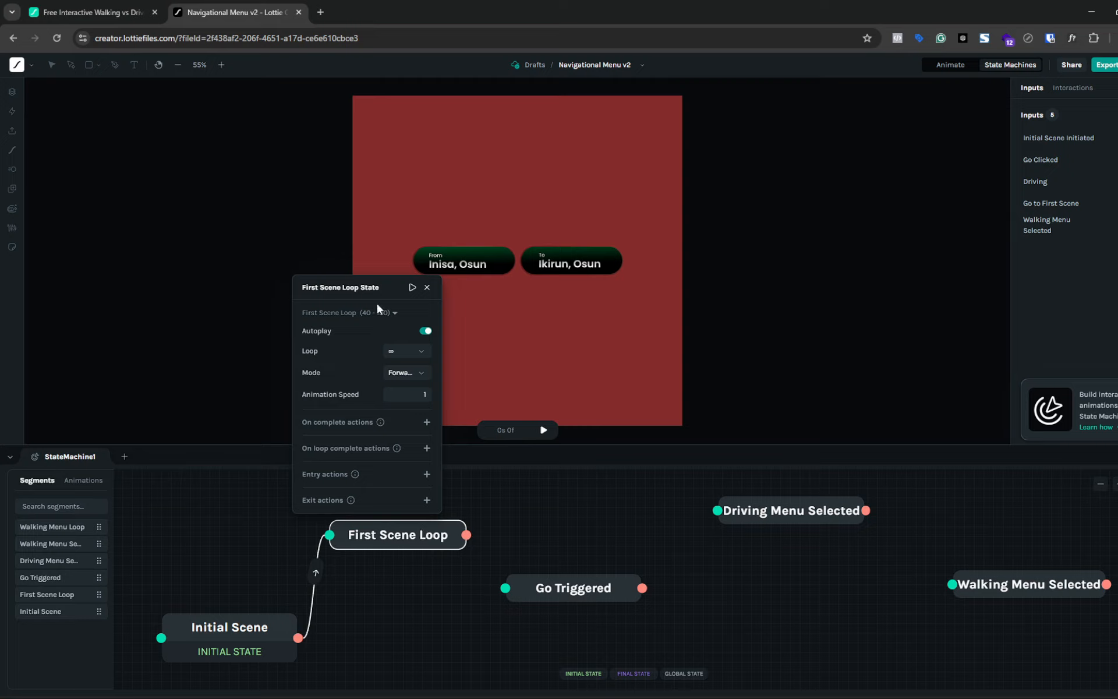
pyautogui.click(426, 288)
pyautogui.click(543, 430)
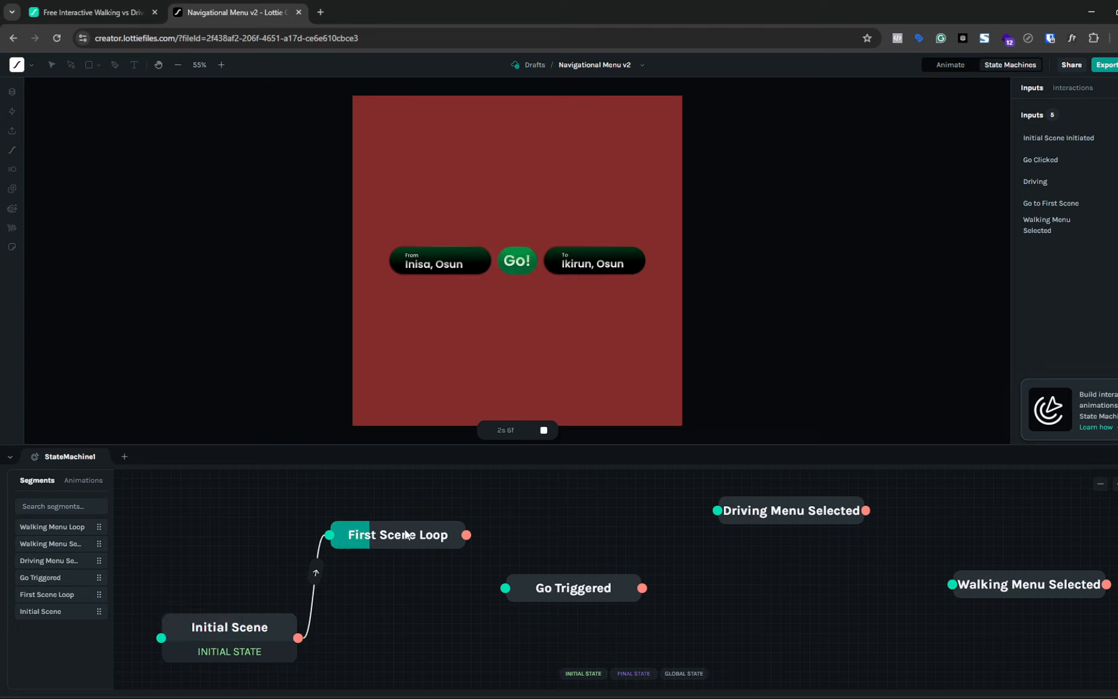
pyautogui.click(543, 430)
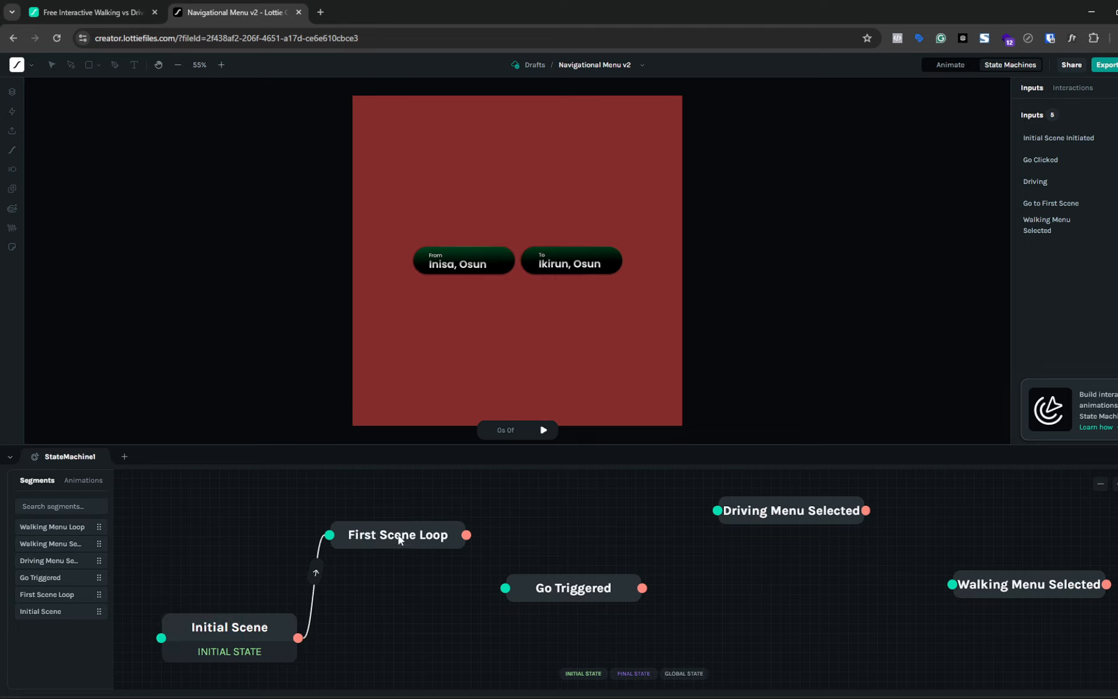
# - Review the First Scene Loop state's loop options, keep looping infinite, and close the settings
pyautogui.click(400, 538)
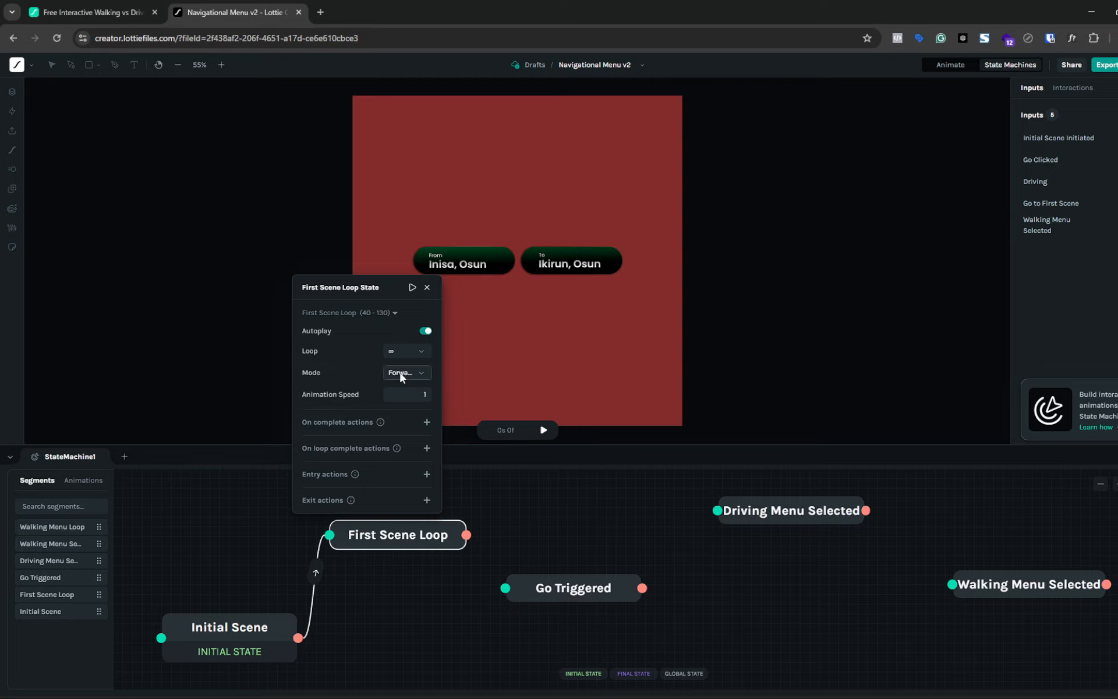
pyautogui.click(404, 352)
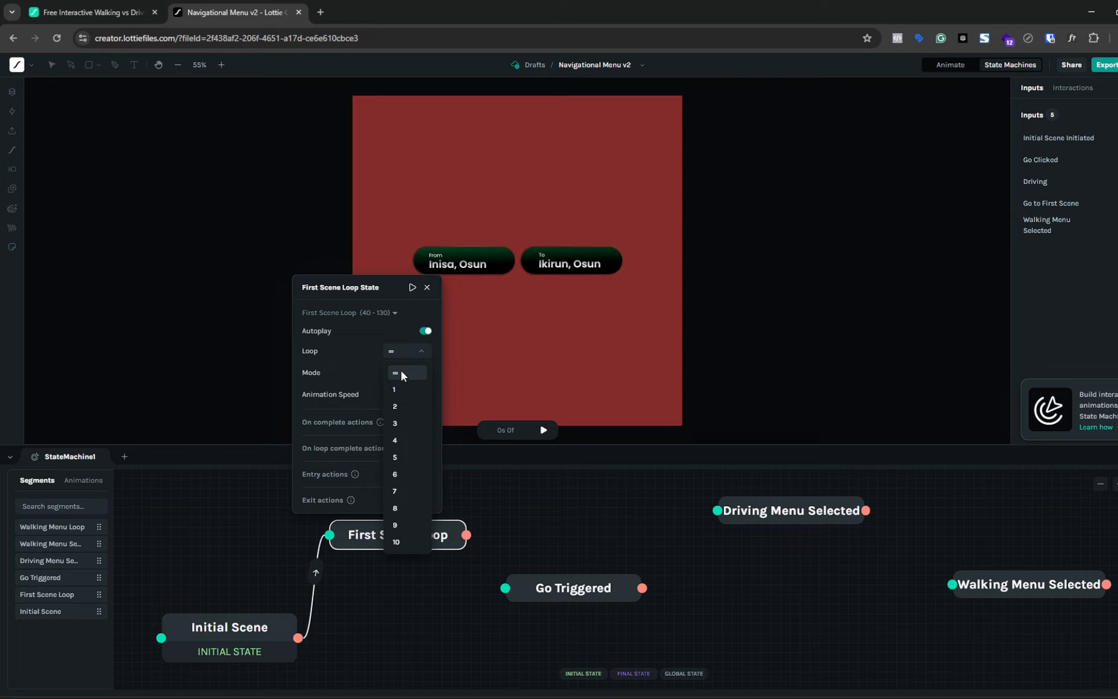
pyautogui.click(401, 372)
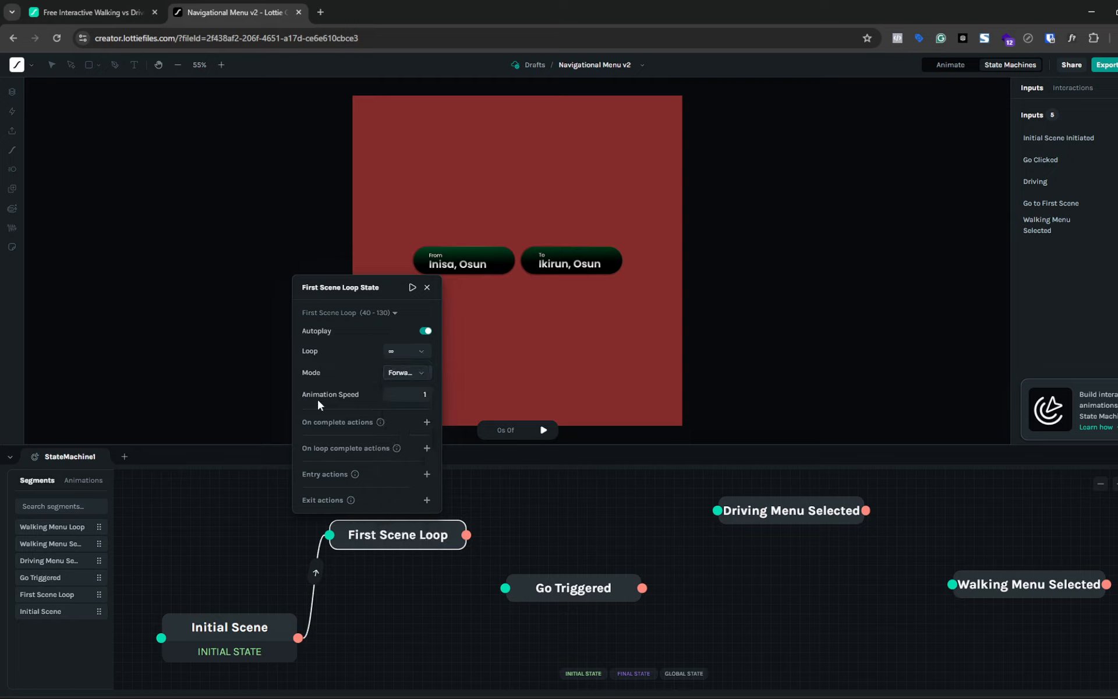
pyautogui.click(428, 287)
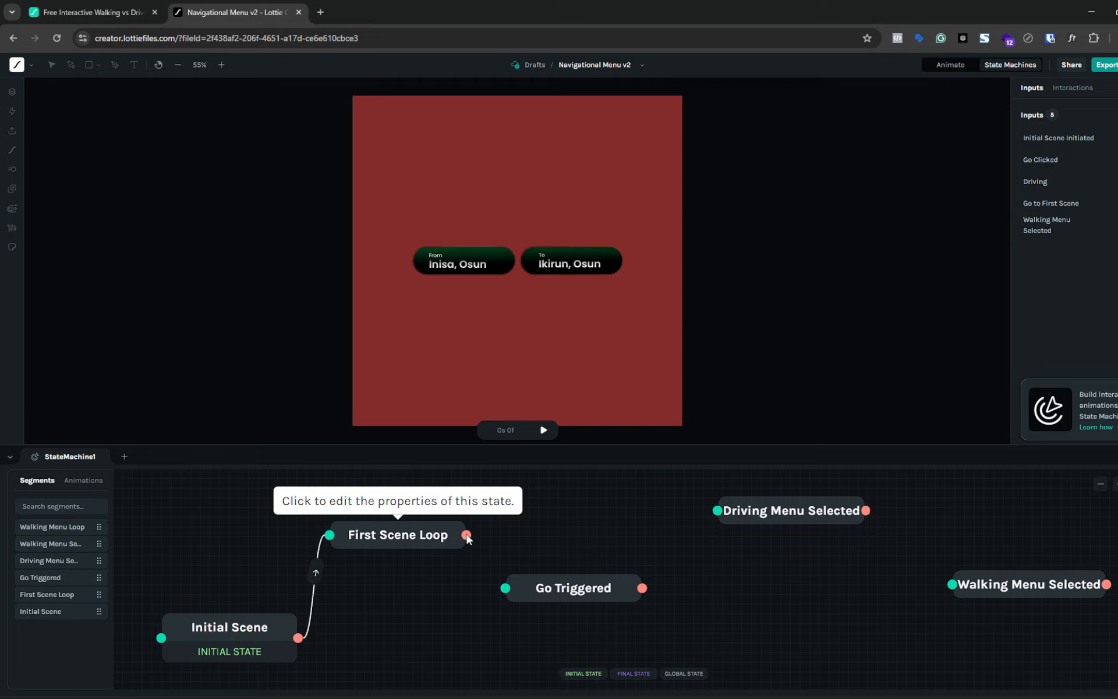
# - Preview the state machine long enough to watch First Scene Loop repeat, and stop the playback
pyautogui.click(409, 529)
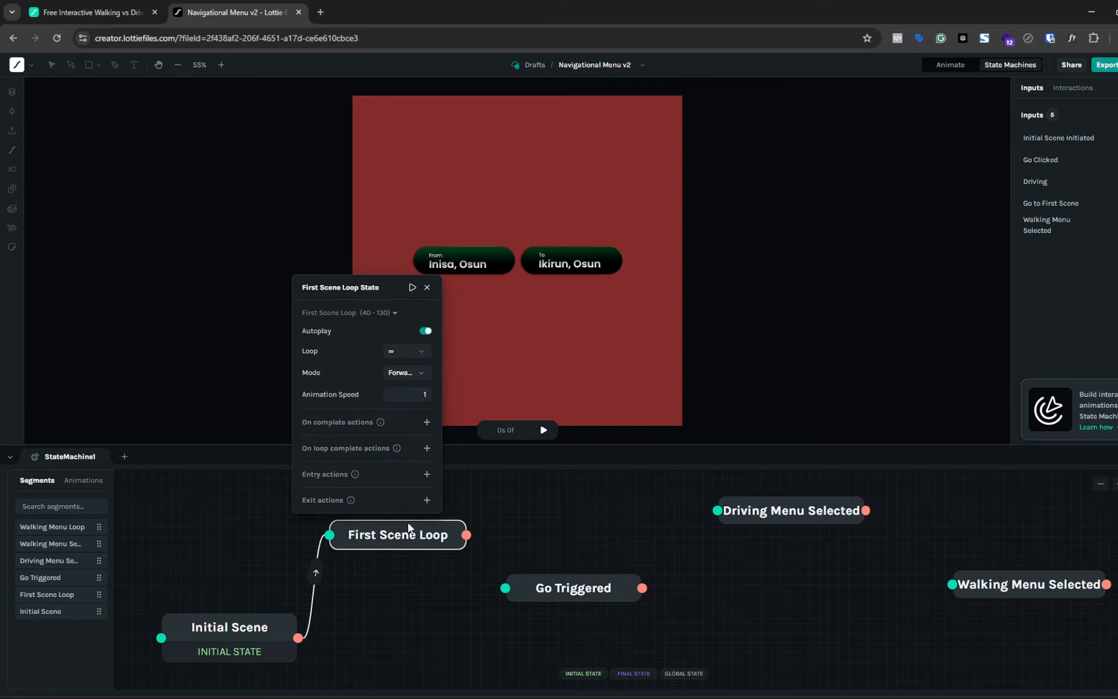
pyautogui.click(567, 460)
pyautogui.click(543, 430)
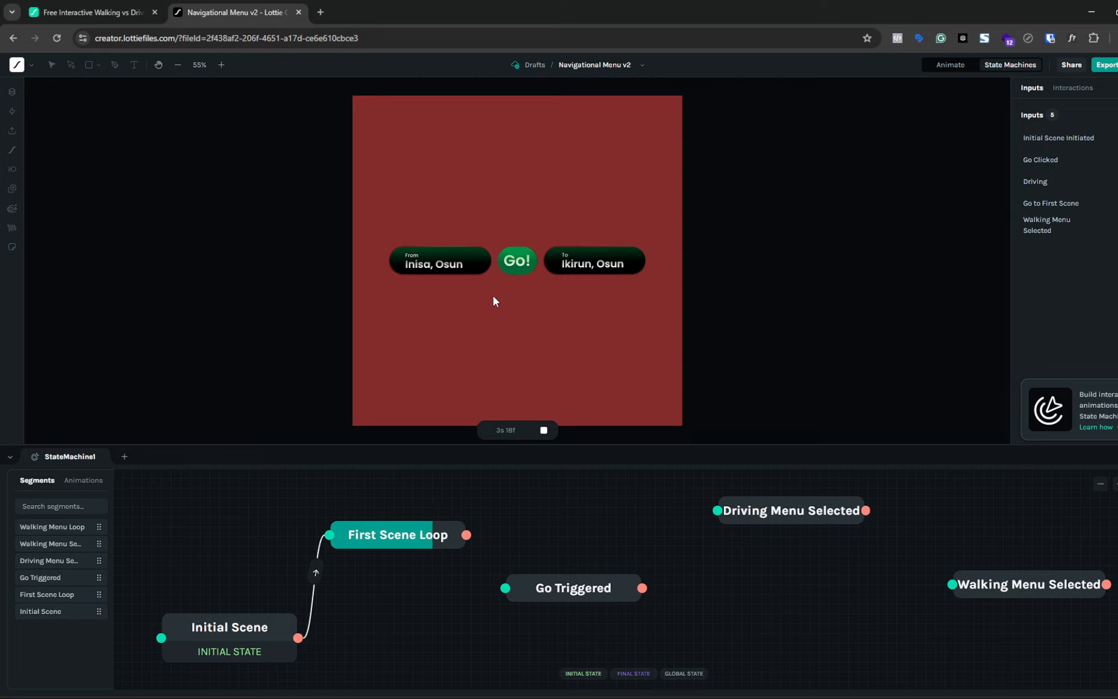
pyautogui.click(544, 430)
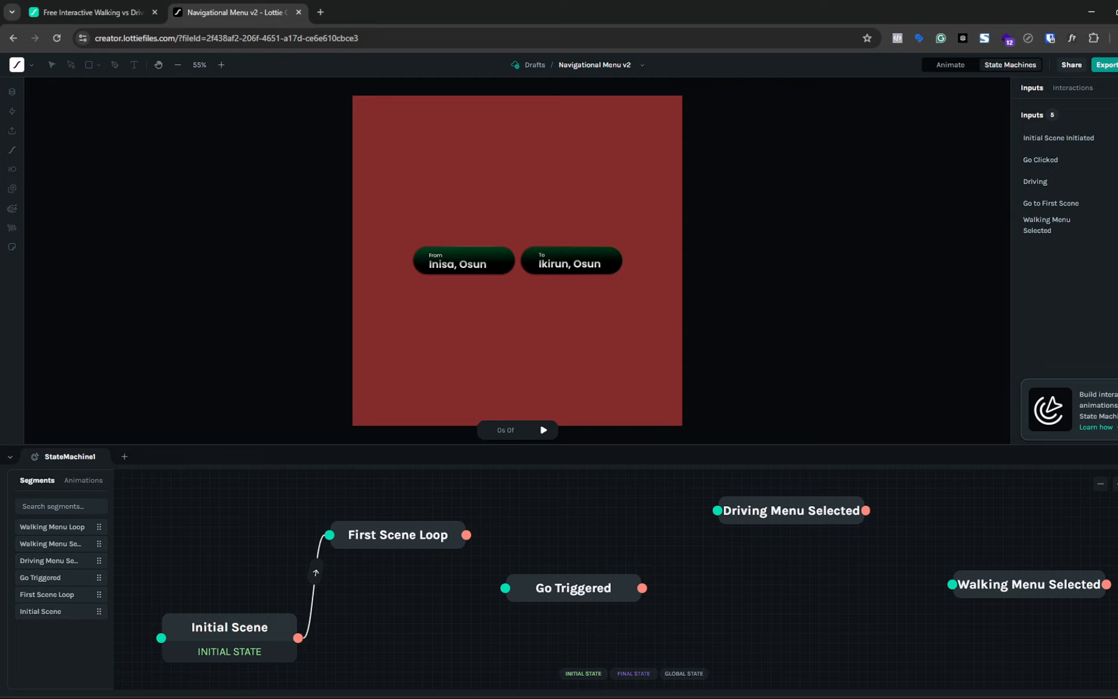
pyautogui.click(1117, 115)
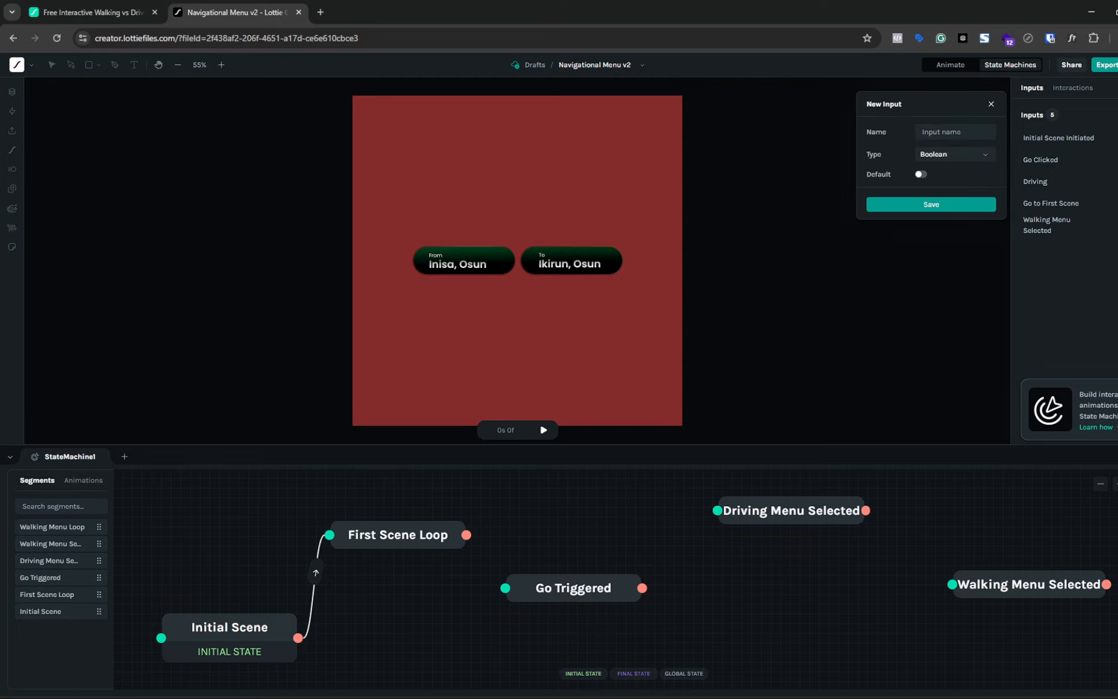
pyautogui.click(946, 155)
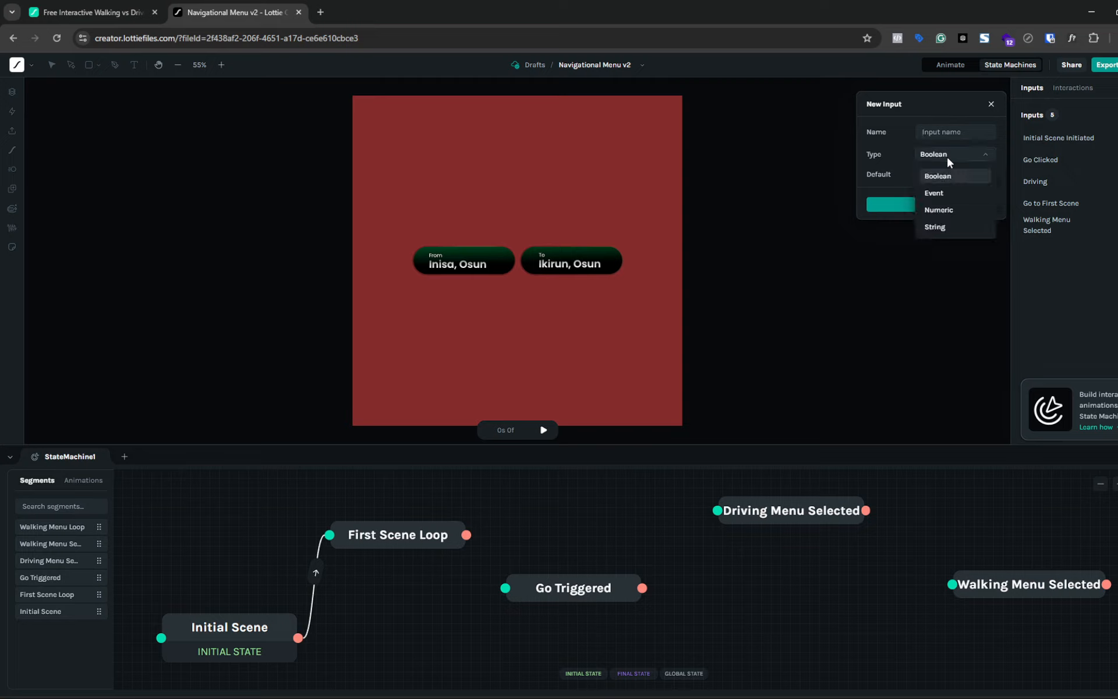
pyautogui.click(936, 193)
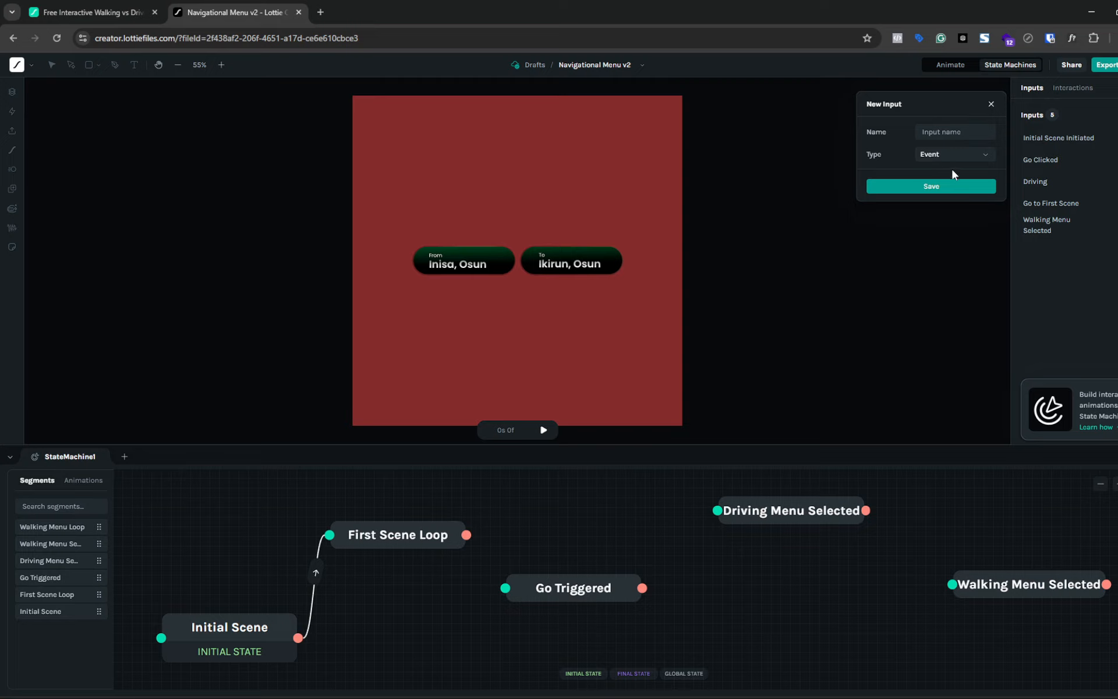
pyautogui.click(991, 105)
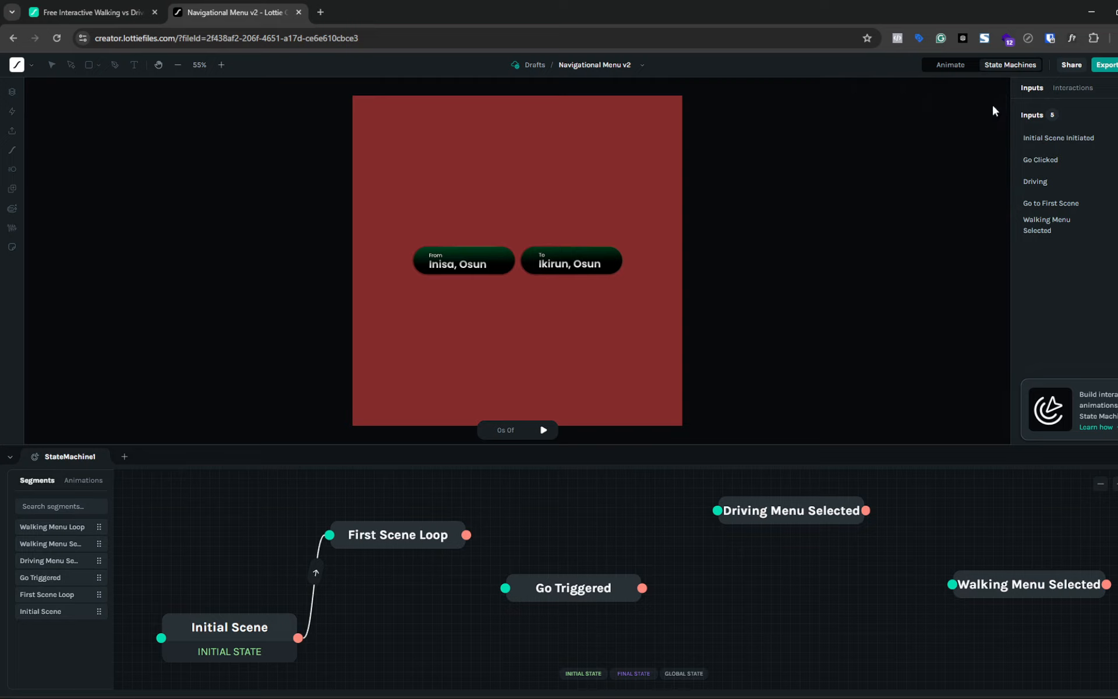
# - Preview the First Scene Loop and Go Triggered states individually, and close the state settings
pyautogui.click(463, 534)
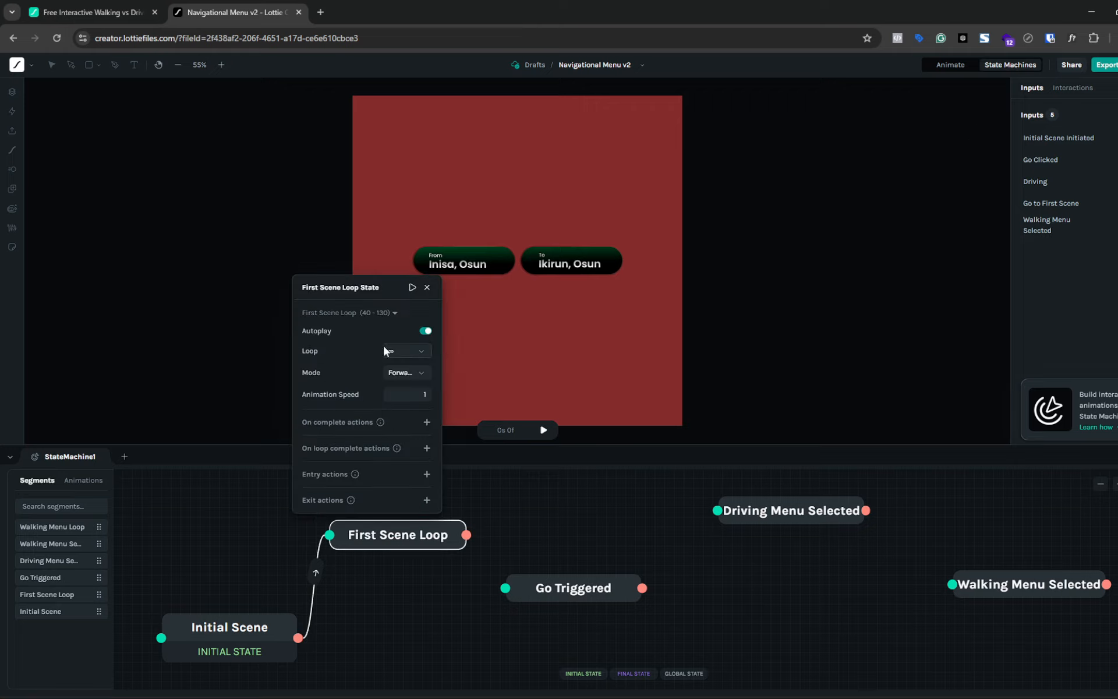
pyautogui.click(413, 287)
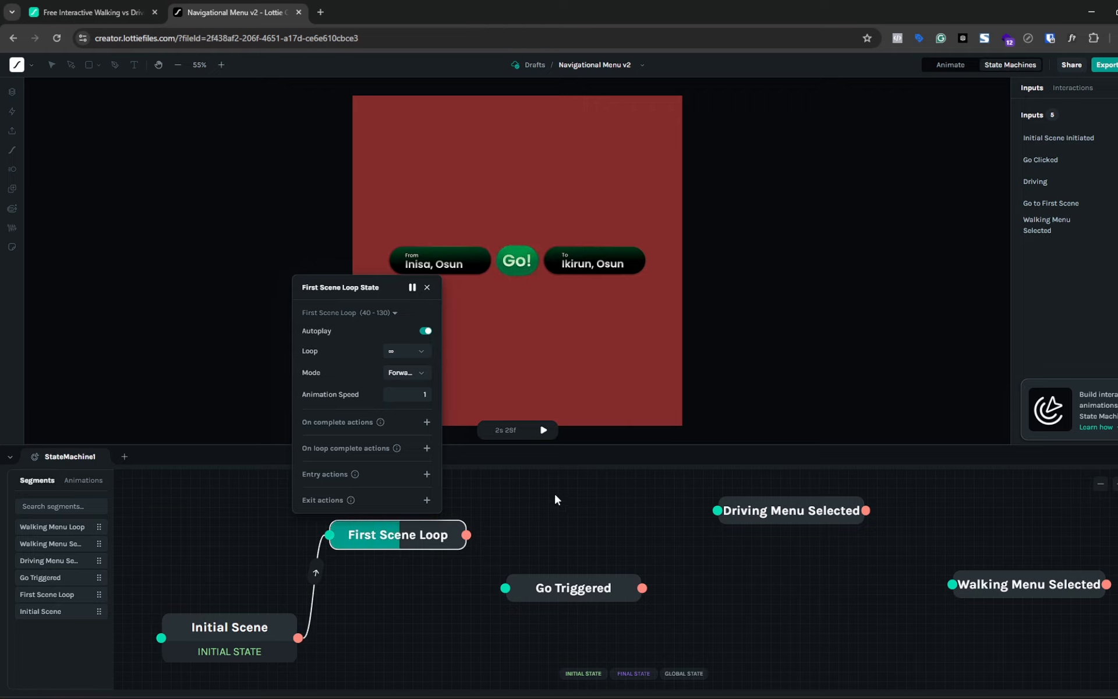
pyautogui.click(575, 588)
pyautogui.click(589, 313)
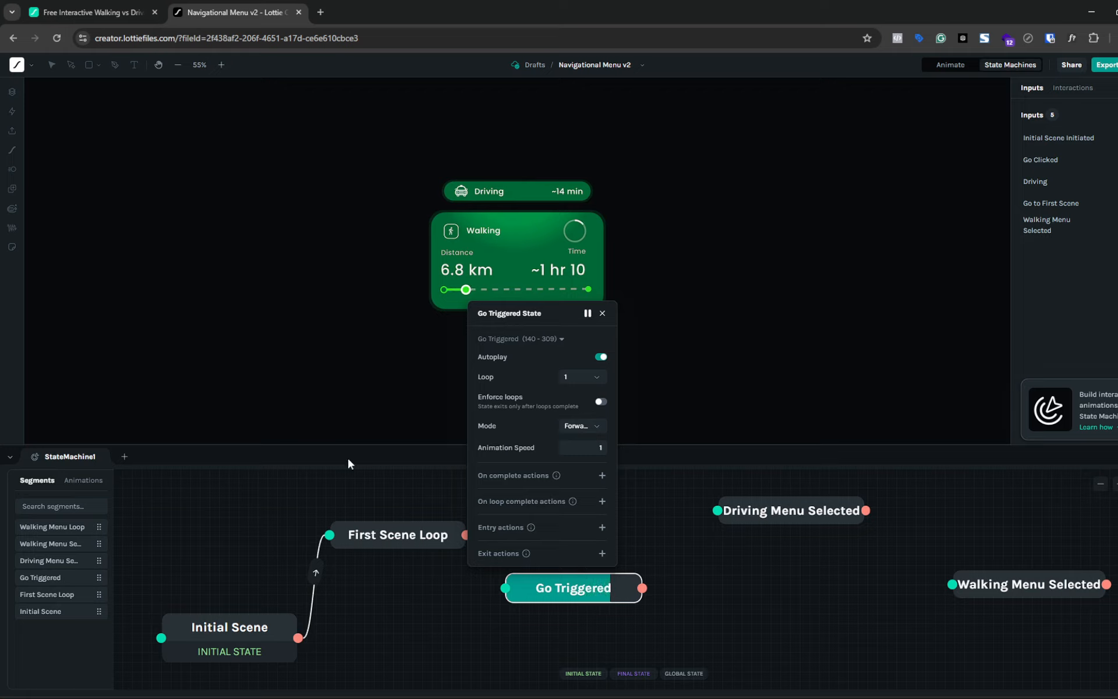
pyautogui.click(520, 568)
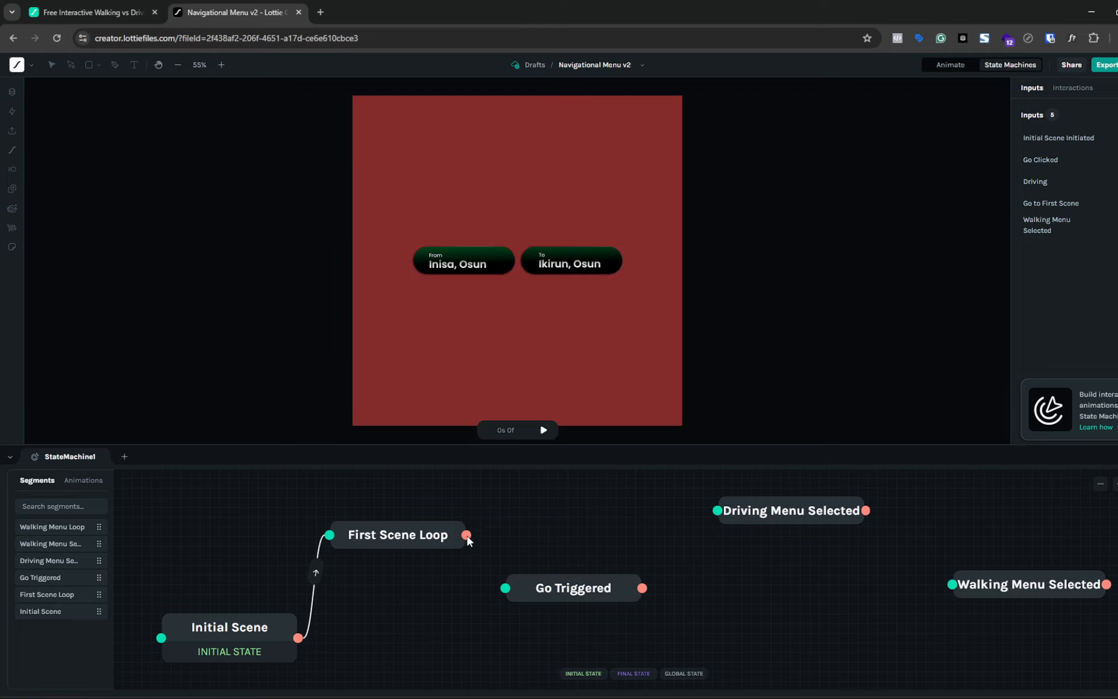
# - Connect First Scene Loop to Go Triggered with an immediate transition conditioned on the Go Clicked event
pyautogui.moveTo(469, 537); pyautogui.dragTo(512, 588)
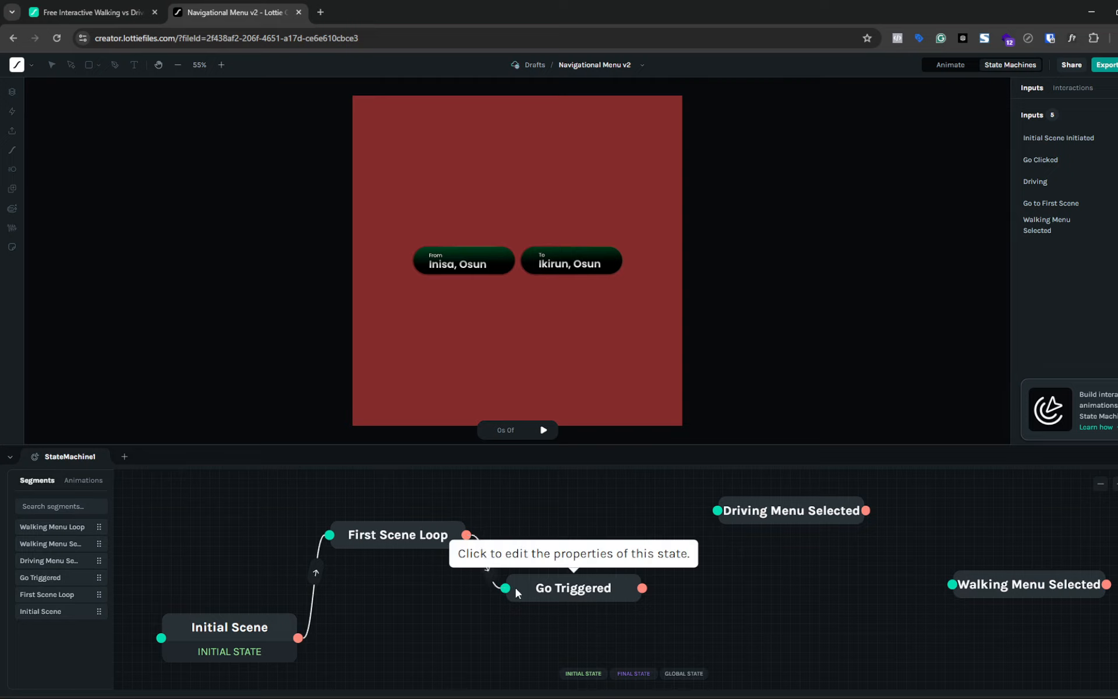
pyautogui.click(480, 544)
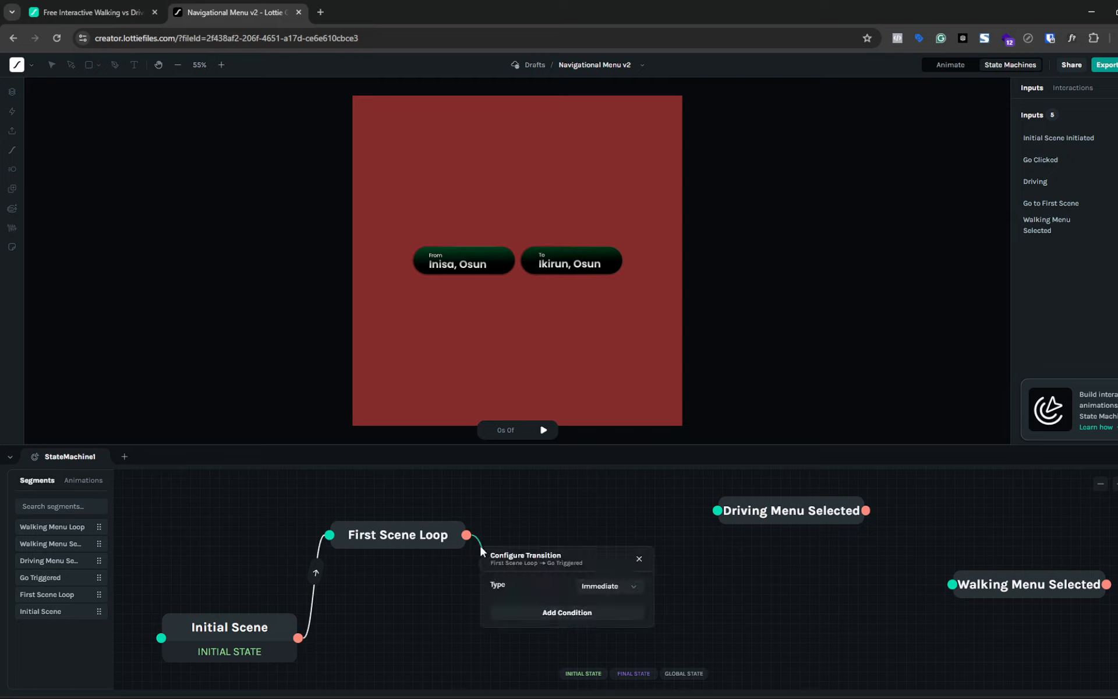
pyautogui.click(539, 614)
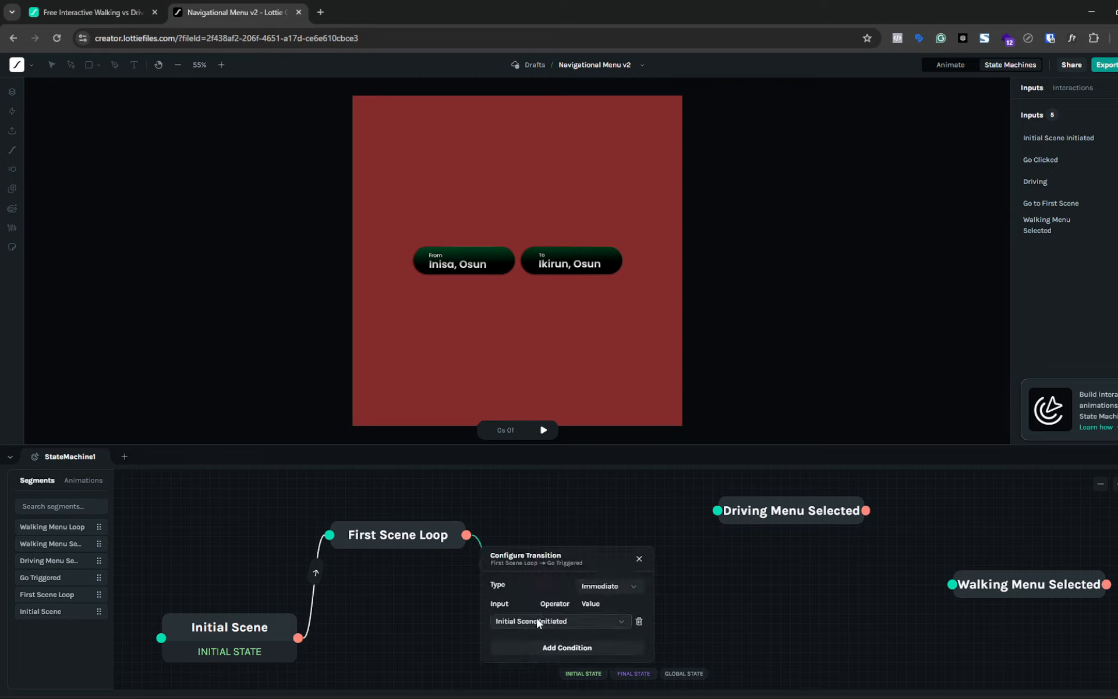
pyautogui.click(547, 622)
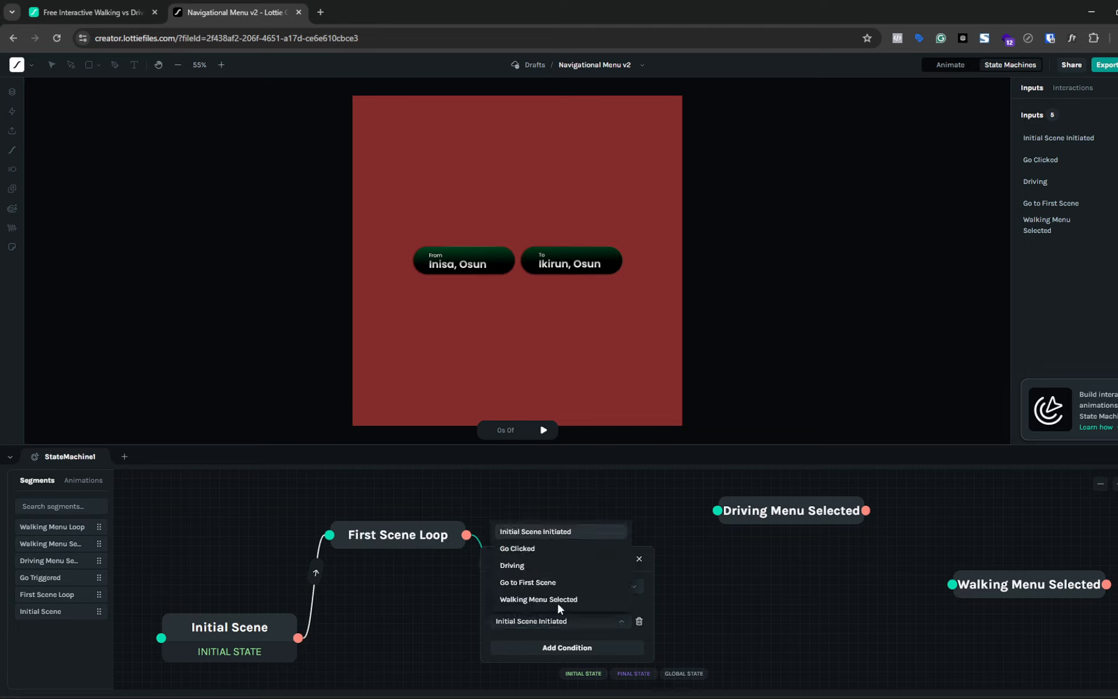
pyautogui.click(545, 550)
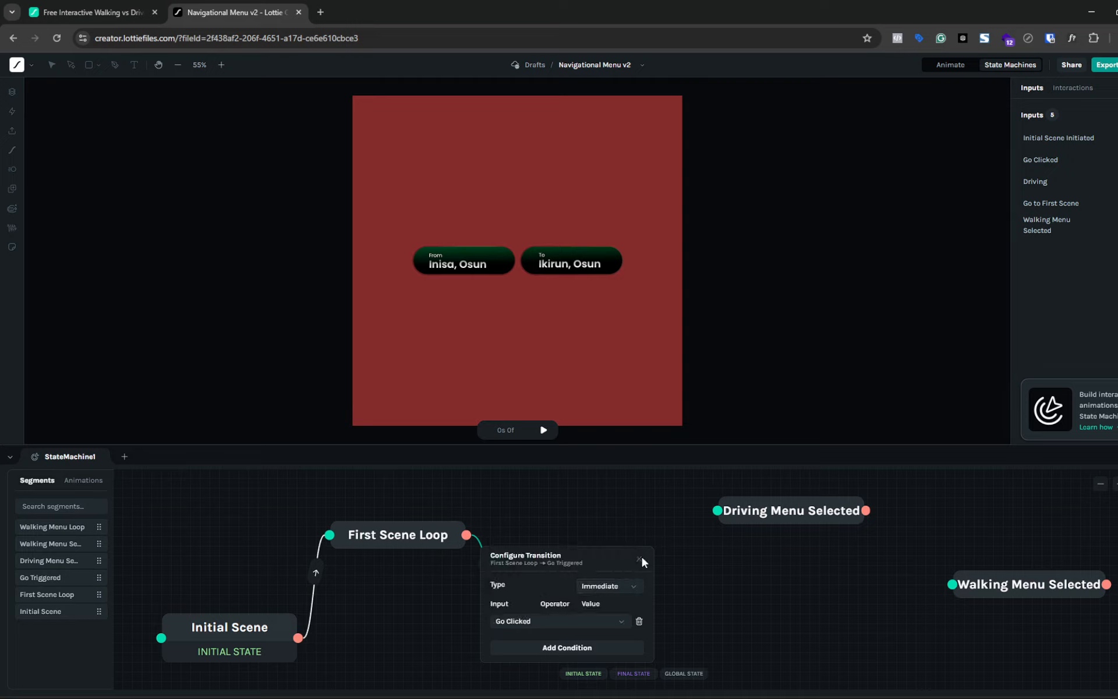
pyautogui.click(640, 558)
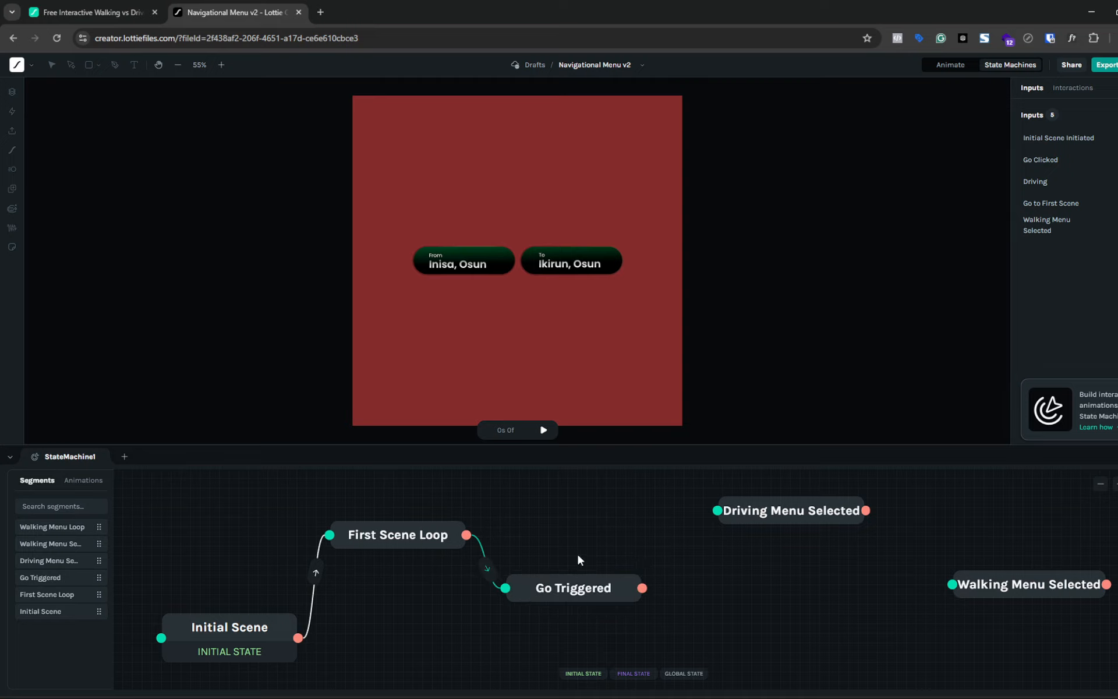
# - Test the transition into Go Triggered by firing Go Clicked during playback, and preview the Driving Menu Selected state on its own
pyautogui.click(544, 430)
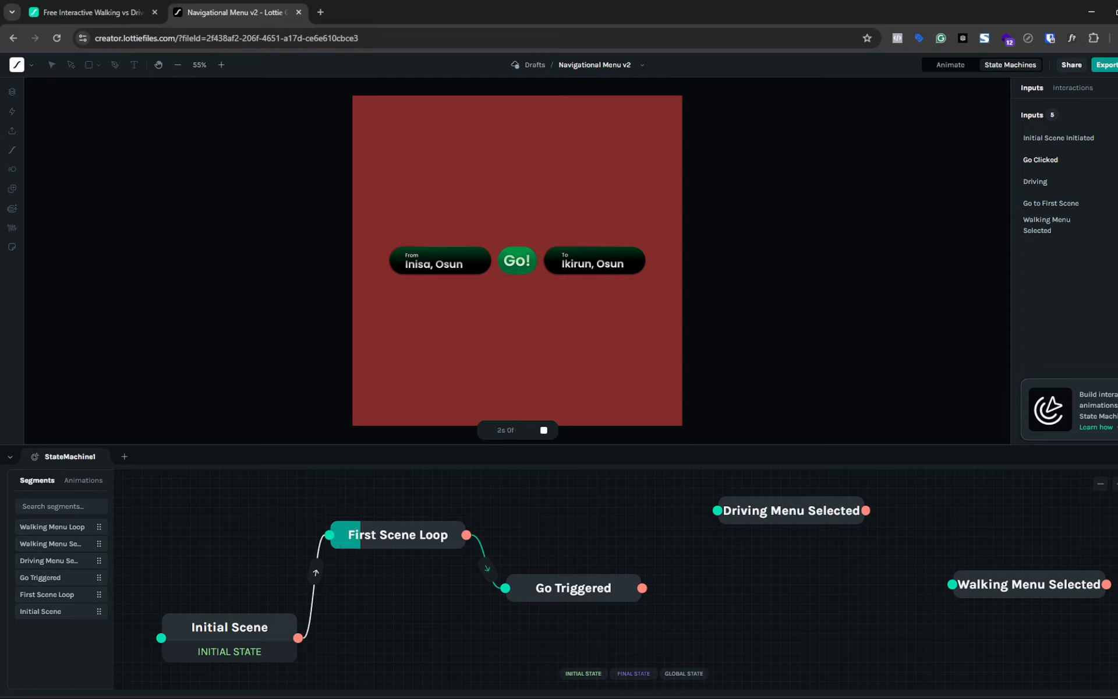
pyautogui.click(1117, 159)
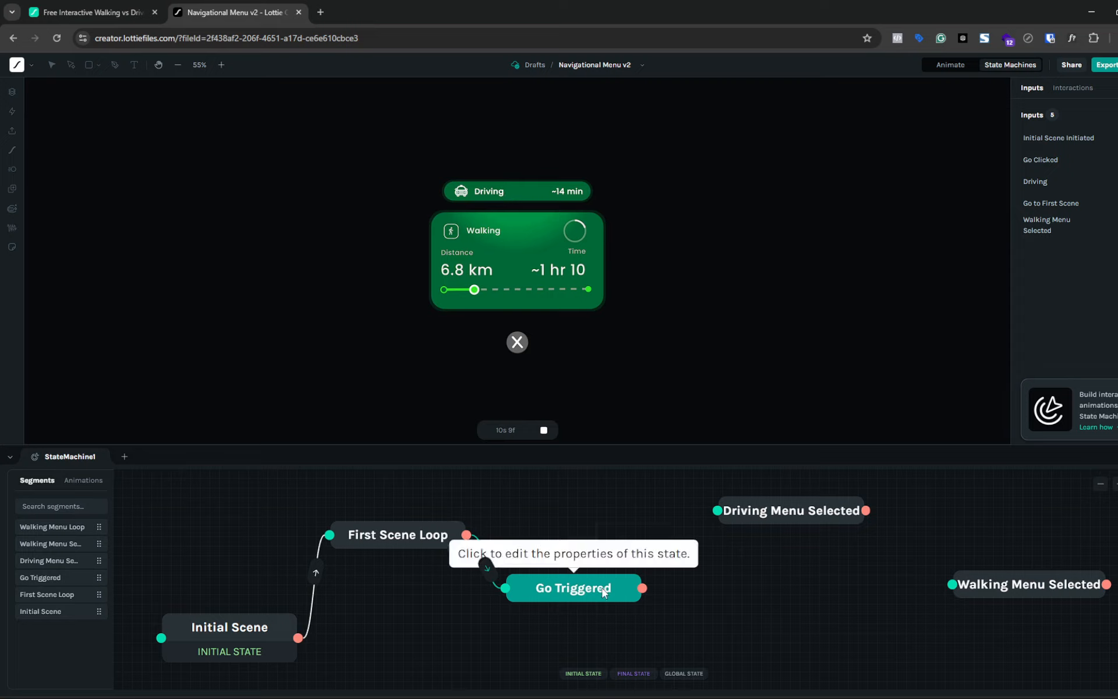
pyautogui.click(792, 513)
pyautogui.click(799, 236)
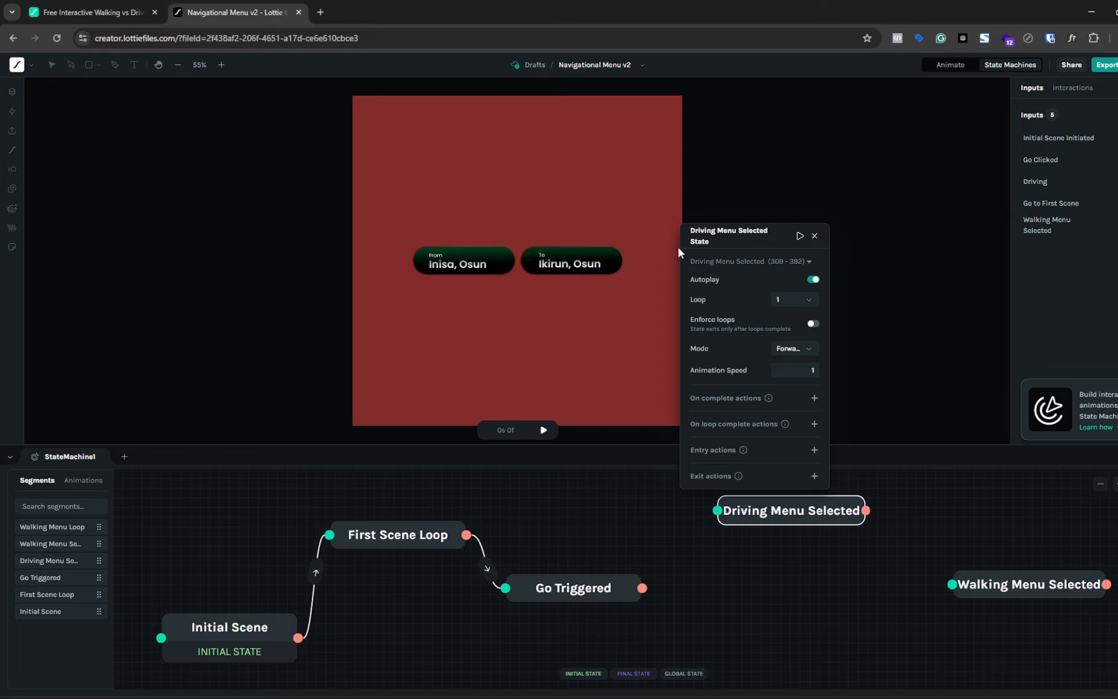
pyautogui.click(816, 237)
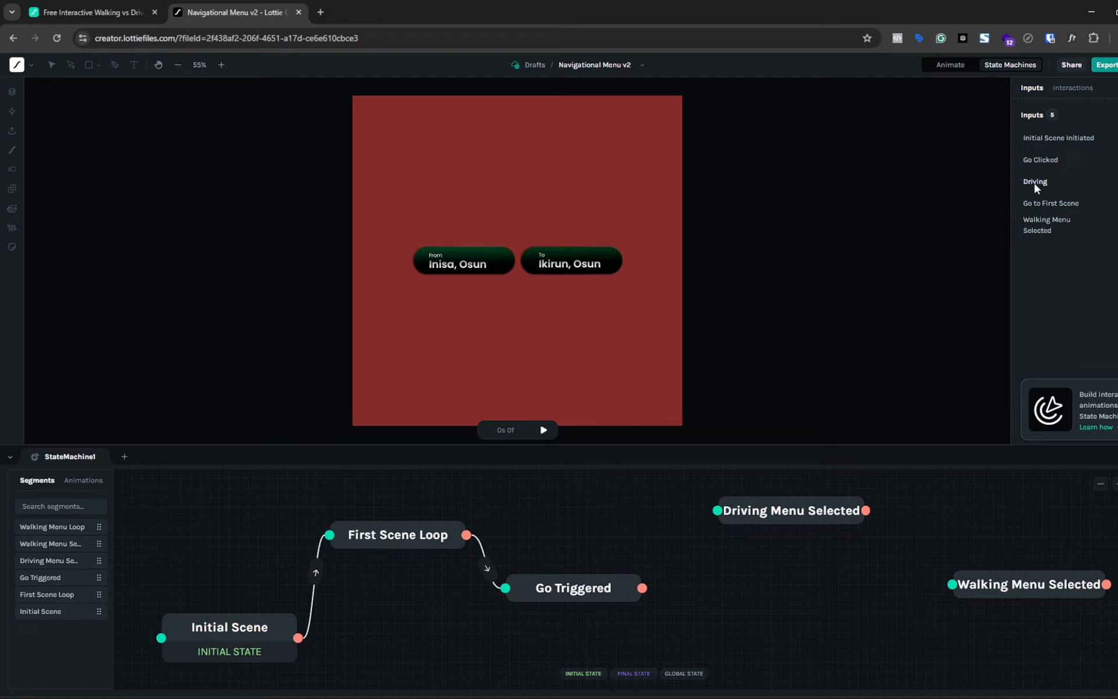
# - Connect Go Triggered to Driving Menu Selected with an immediate transition conditioned on the Driving event
pyautogui.click(612, 588)
pyautogui.moveTo(642, 588); pyautogui.dragTo(717, 510)
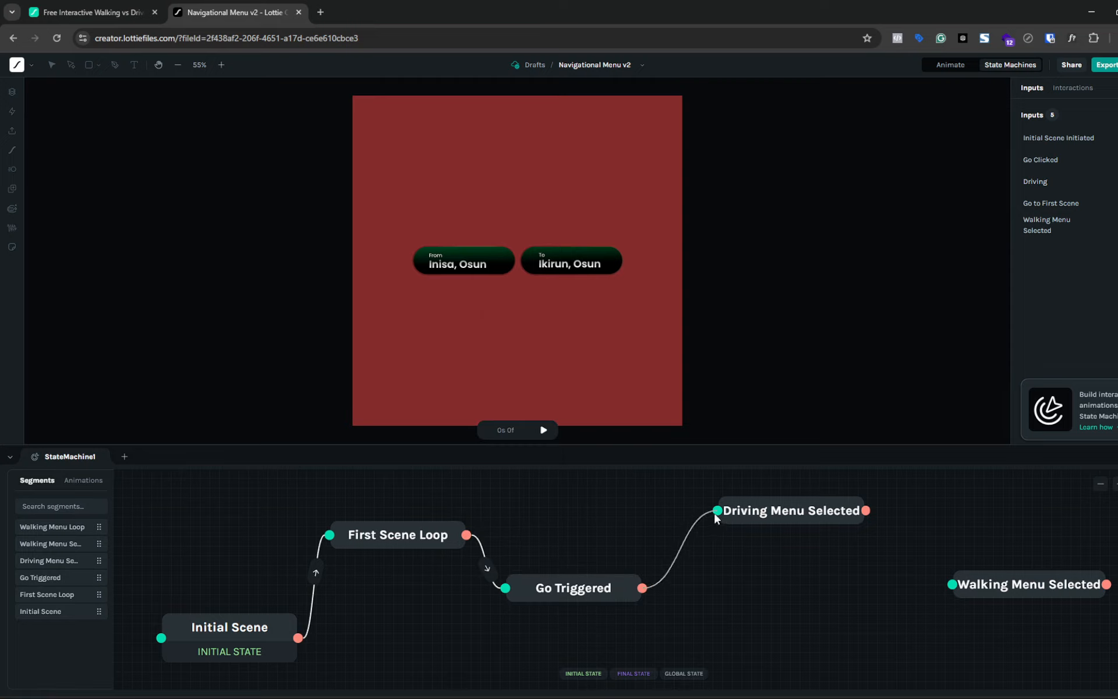
pyautogui.click(675, 570)
pyautogui.click(738, 630)
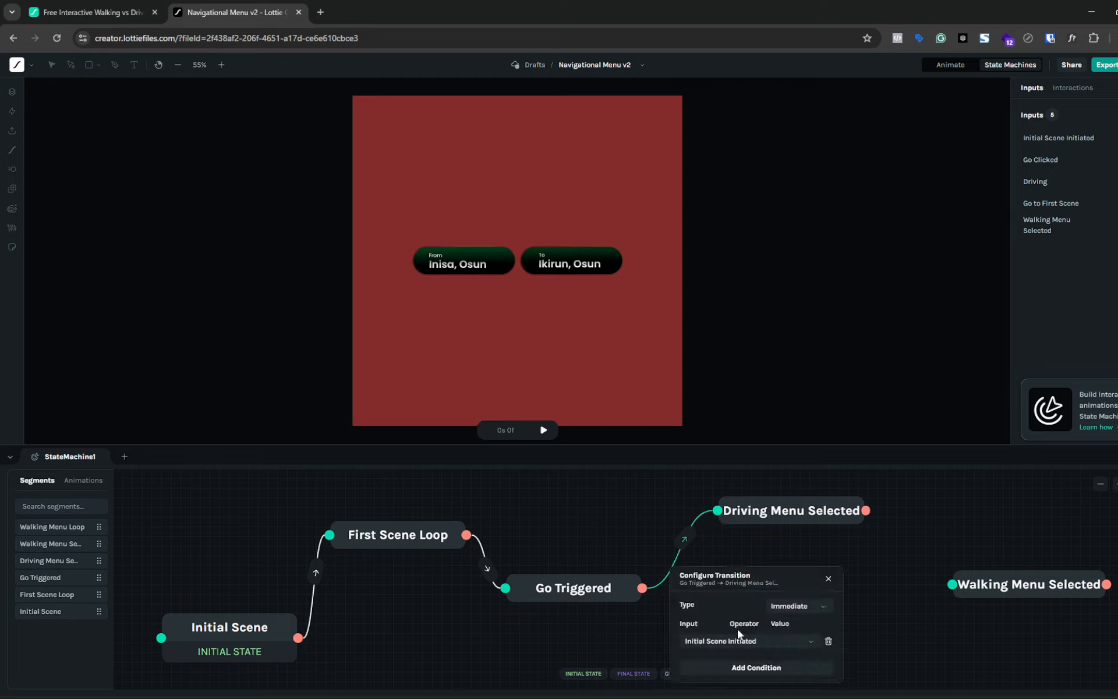
pyautogui.click(722, 642)
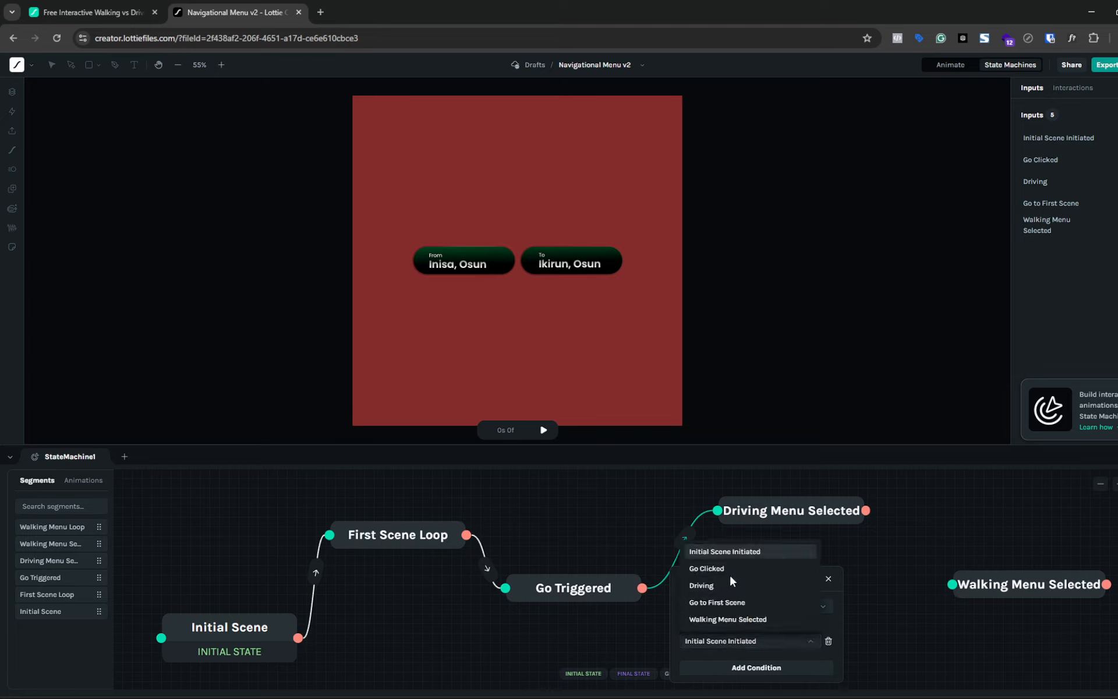
pyautogui.click(711, 585)
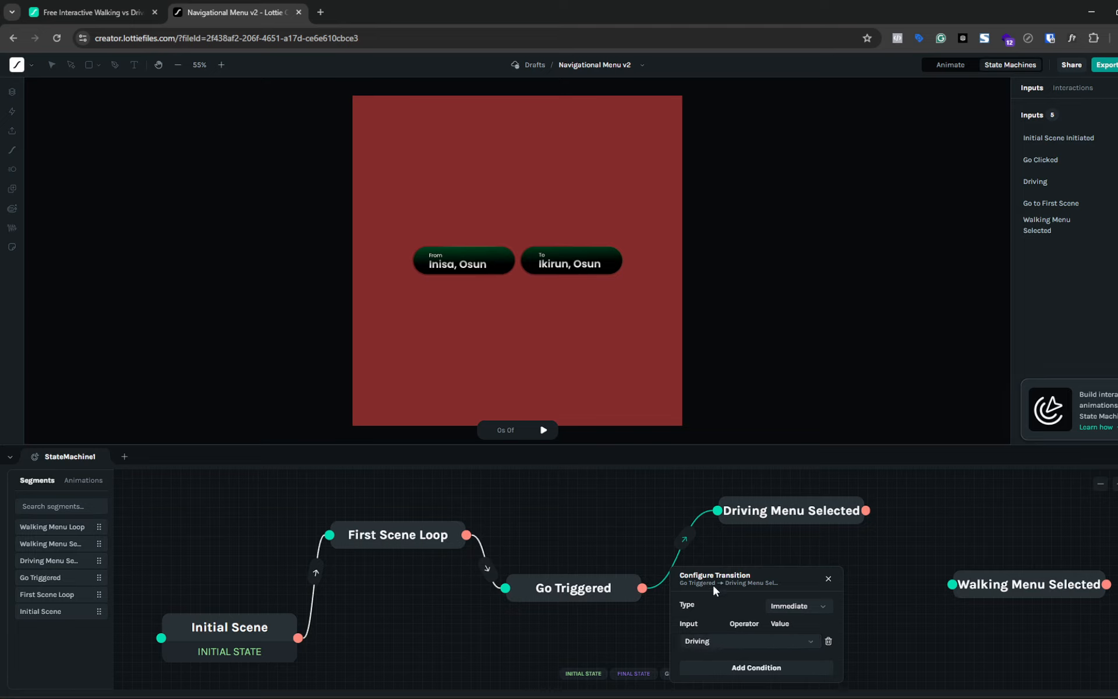
pyautogui.click(828, 579)
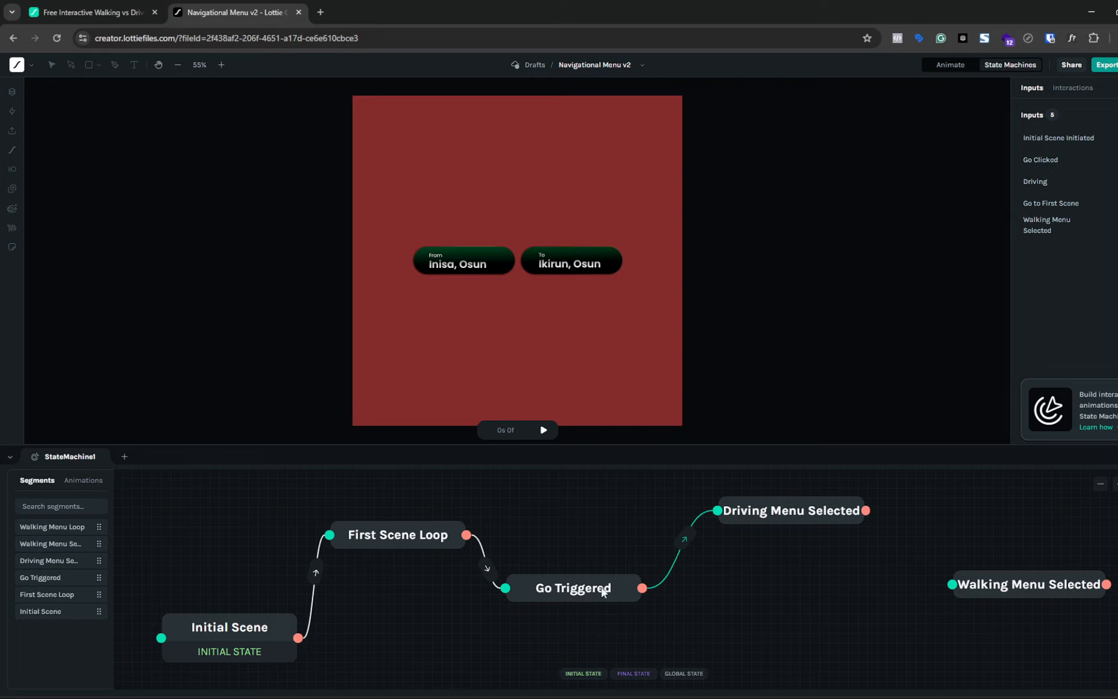
# - Preview the flow from Initial Scene through to Driving Menu Selected by firing the Go Clicked and Driving events
pyautogui.click(544, 431)
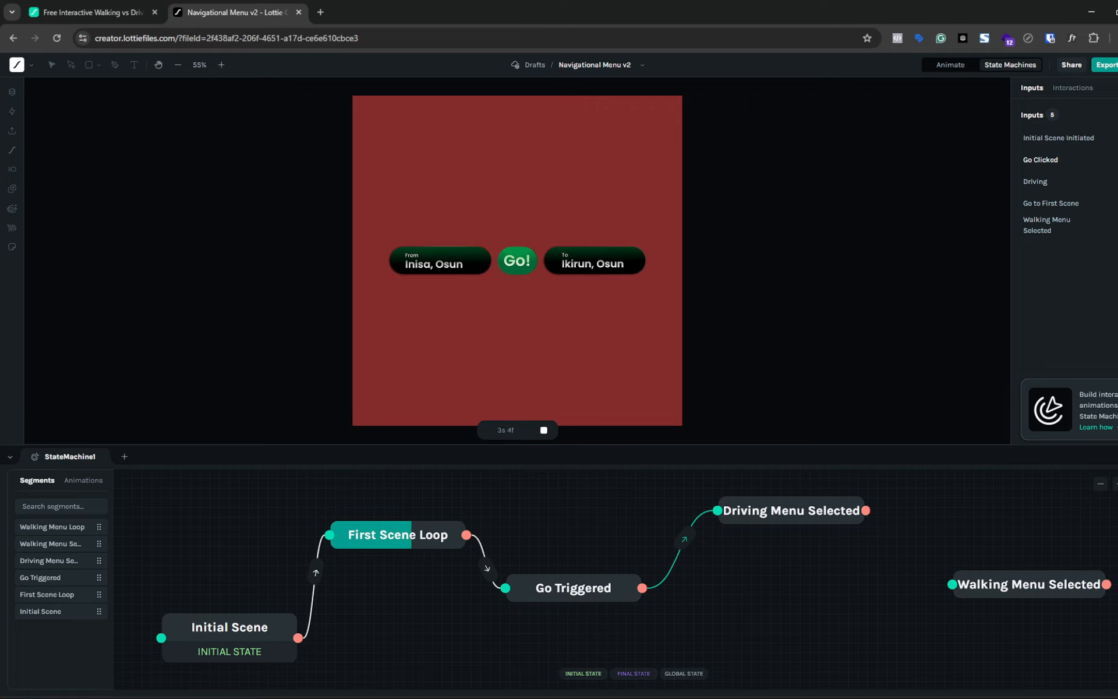
pyautogui.click(1114, 159)
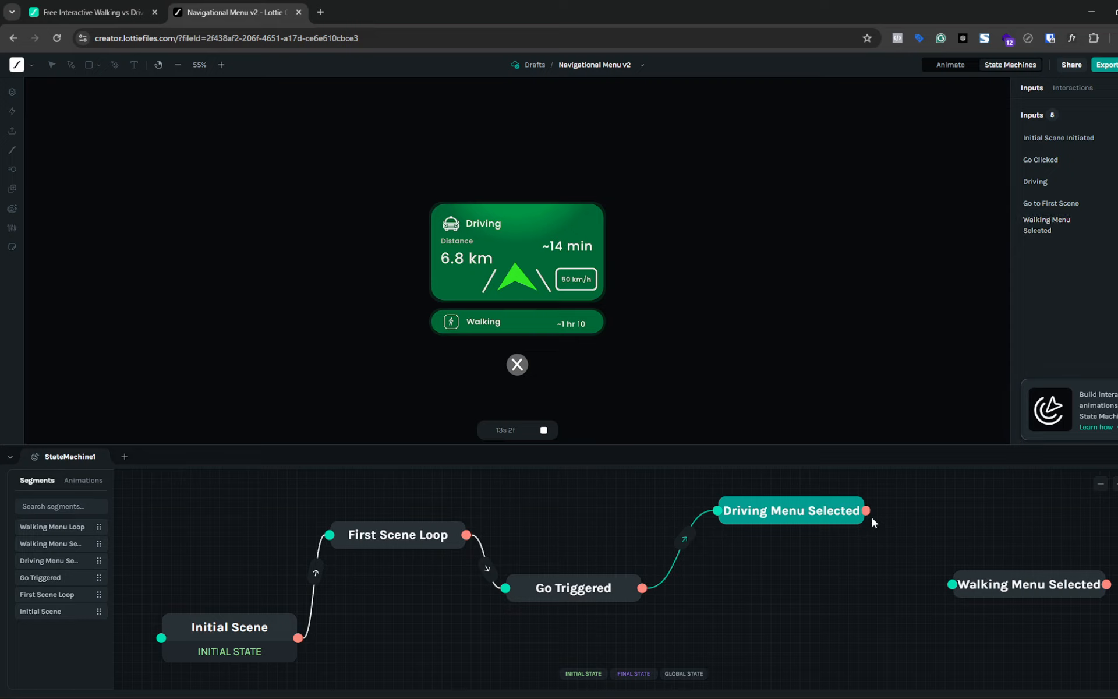
# - Preview the Walking Menu Selected state, and connect Driving Menu Selected to it with an immediate transition conditioned on the Walking Menu Selected event
pyautogui.click(1033, 586)
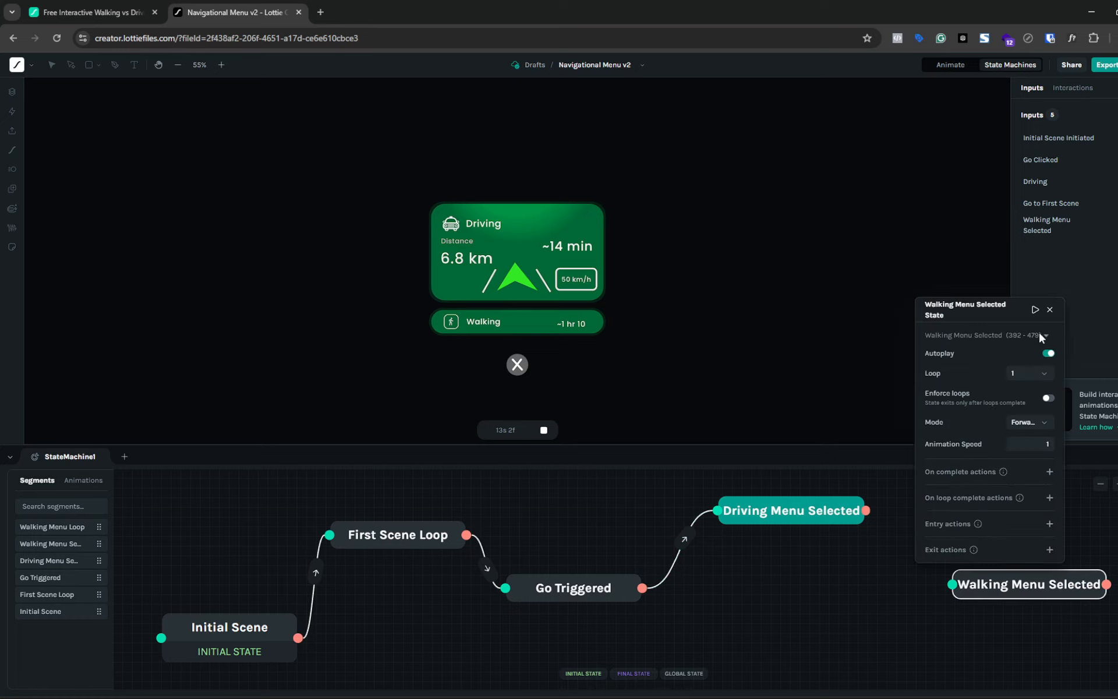
pyautogui.click(1035, 310)
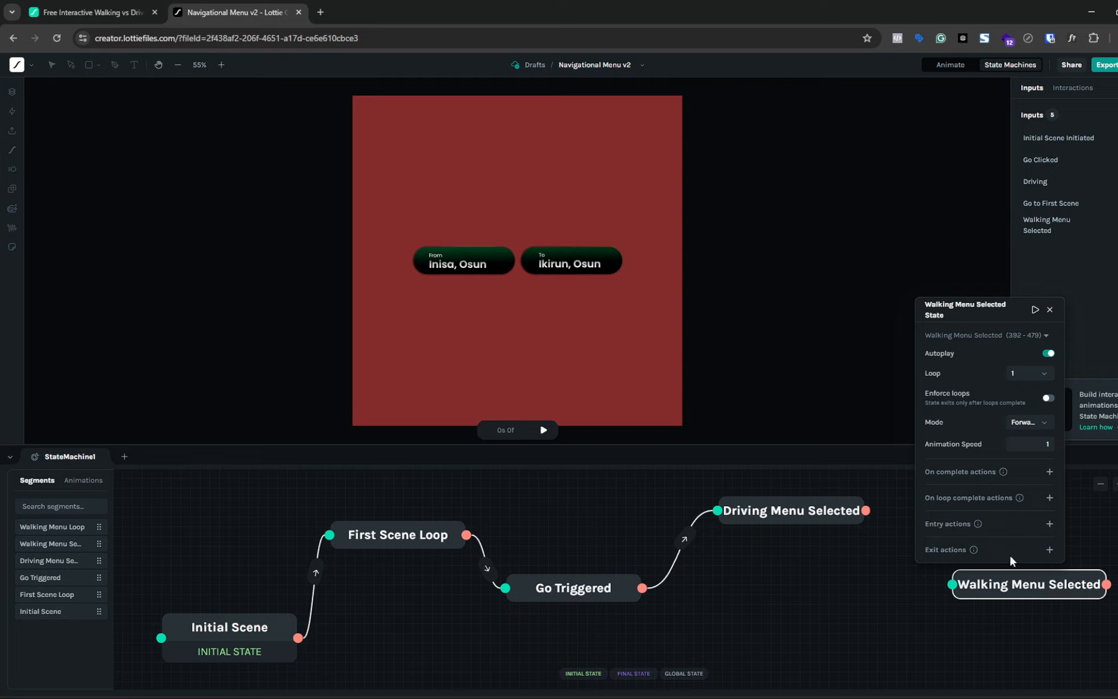
pyautogui.moveTo(867, 511); pyautogui.dragTo(952, 585)
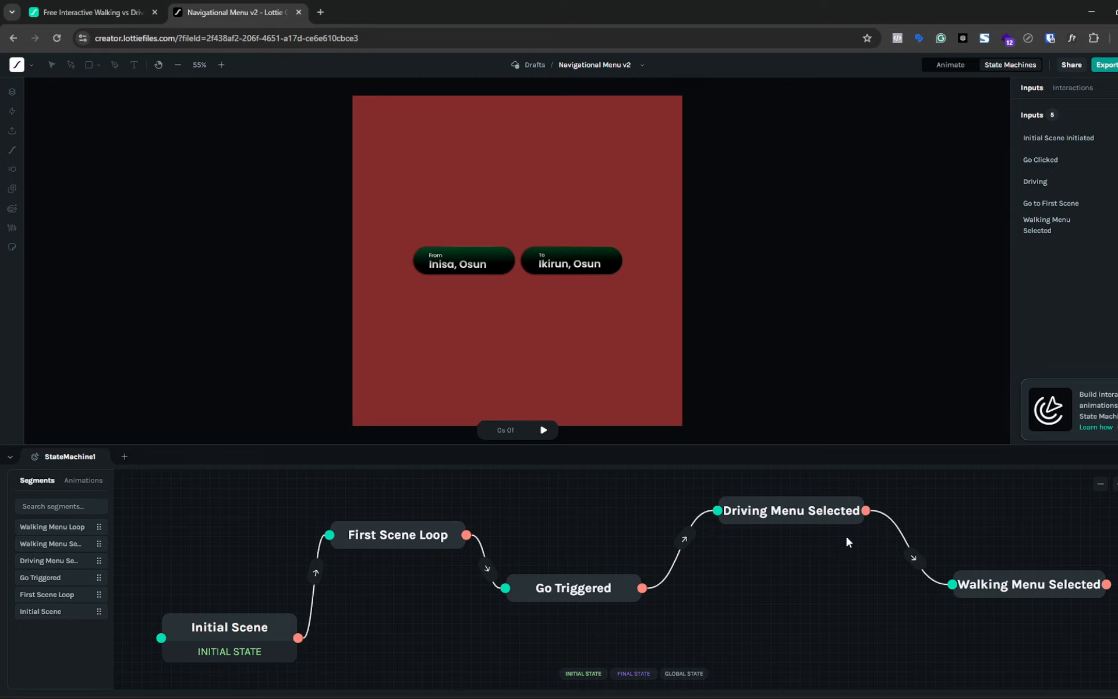
pyautogui.click(899, 532)
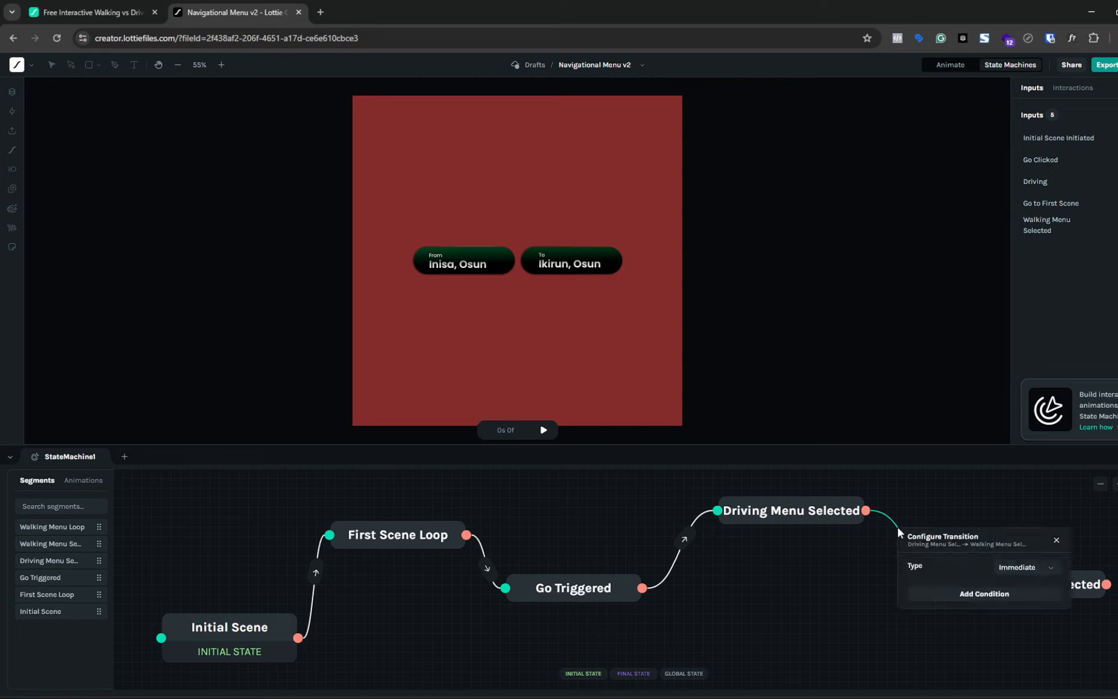
pyautogui.click(965, 596)
pyautogui.click(960, 603)
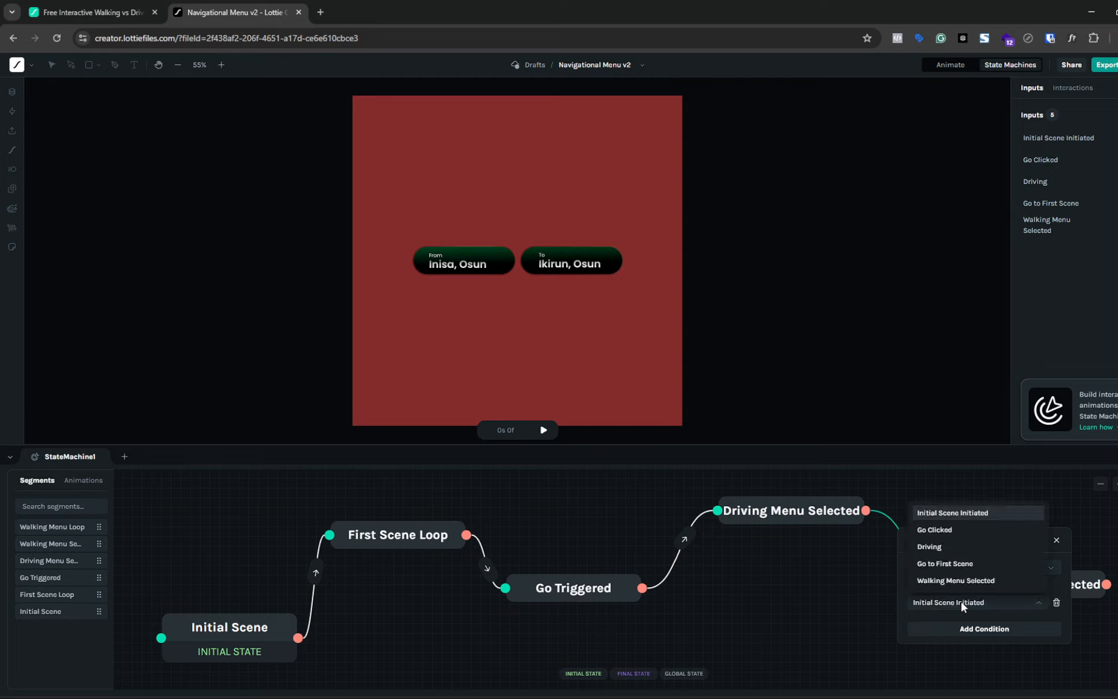
pyautogui.click(958, 581)
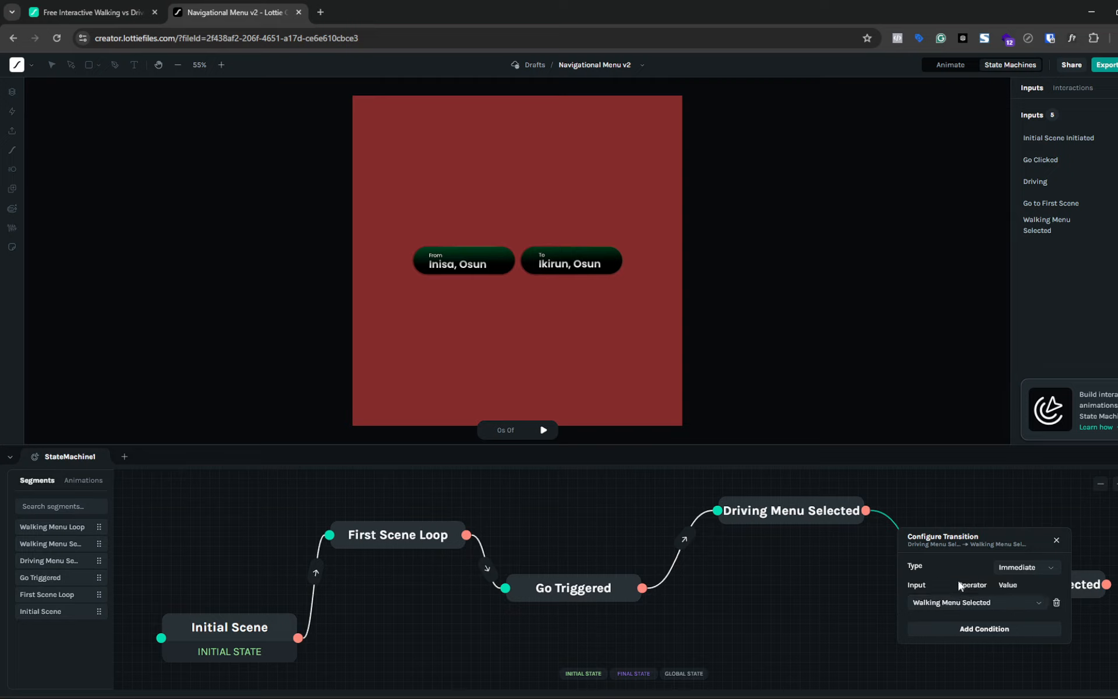
pyautogui.click(1057, 542)
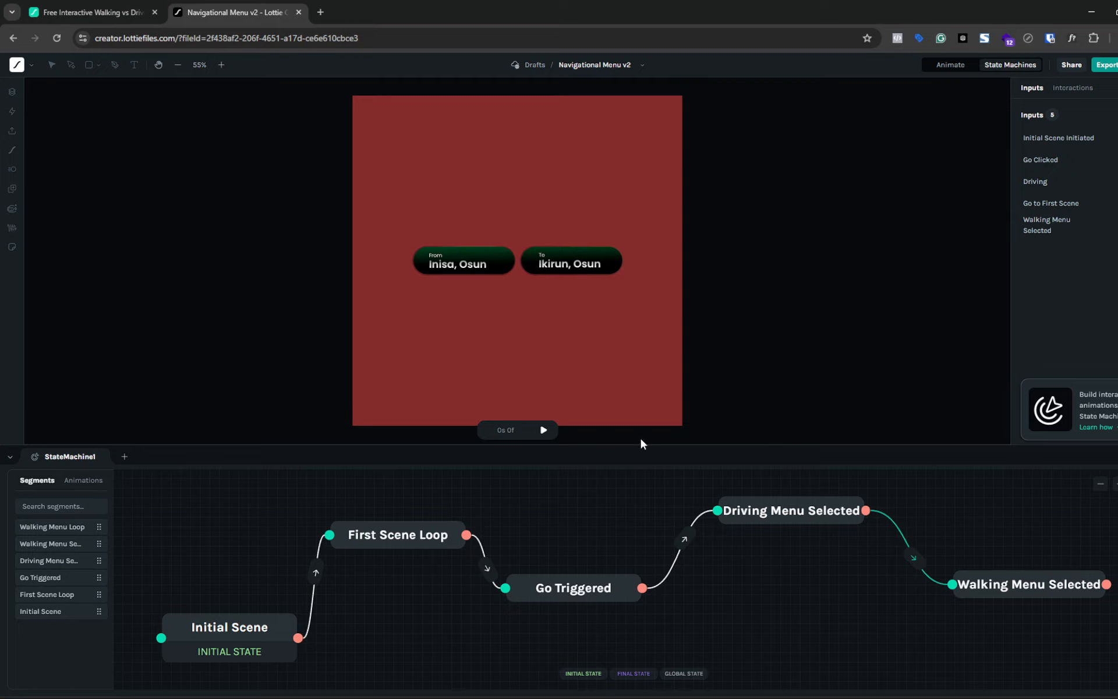
# - Preview the flow from Initial Scene through to Walking Menu Selected by firing the Go Clicked, Driving and Walking Menu Selected events
pyautogui.click(548, 426)
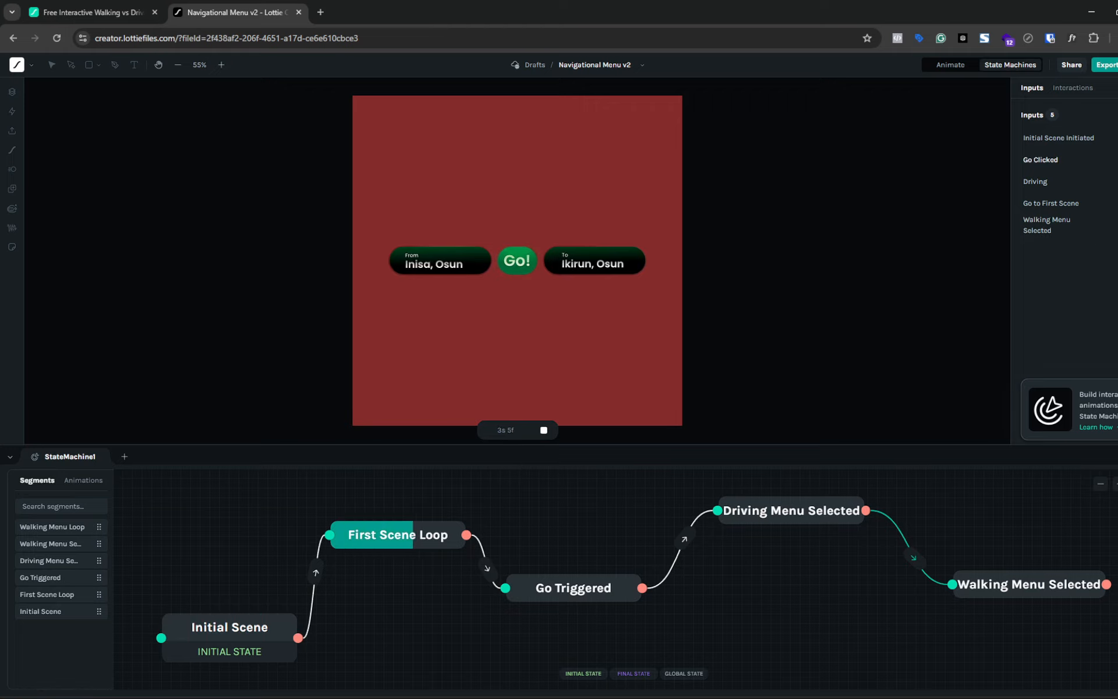
pyautogui.click(517, 260)
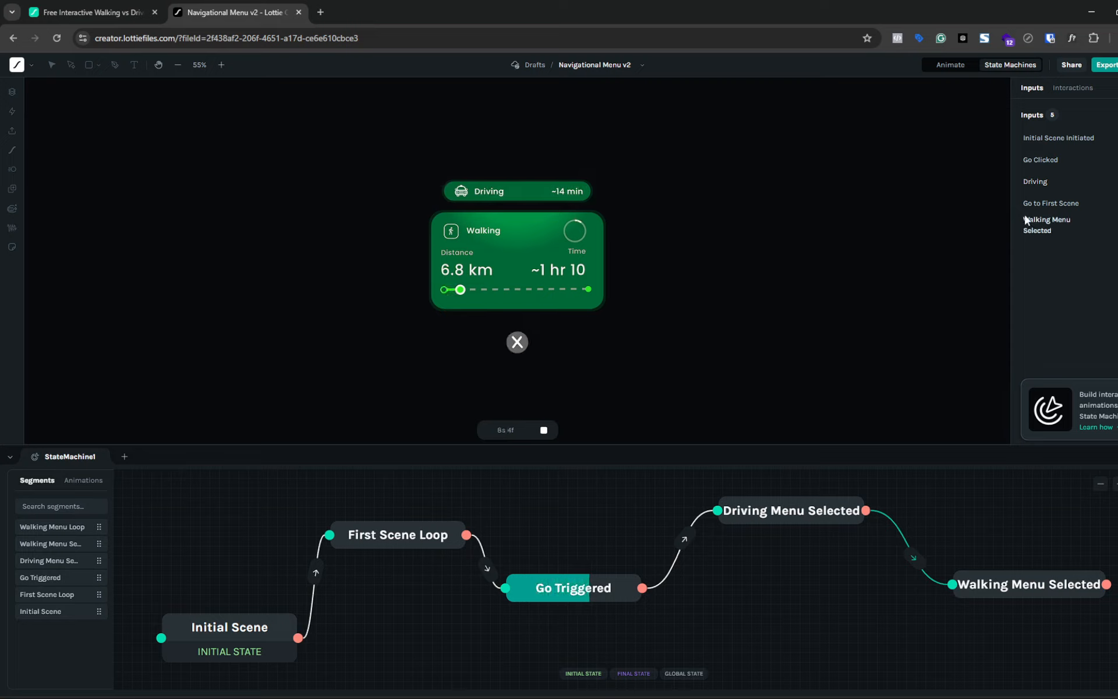
pyautogui.click(1114, 182)
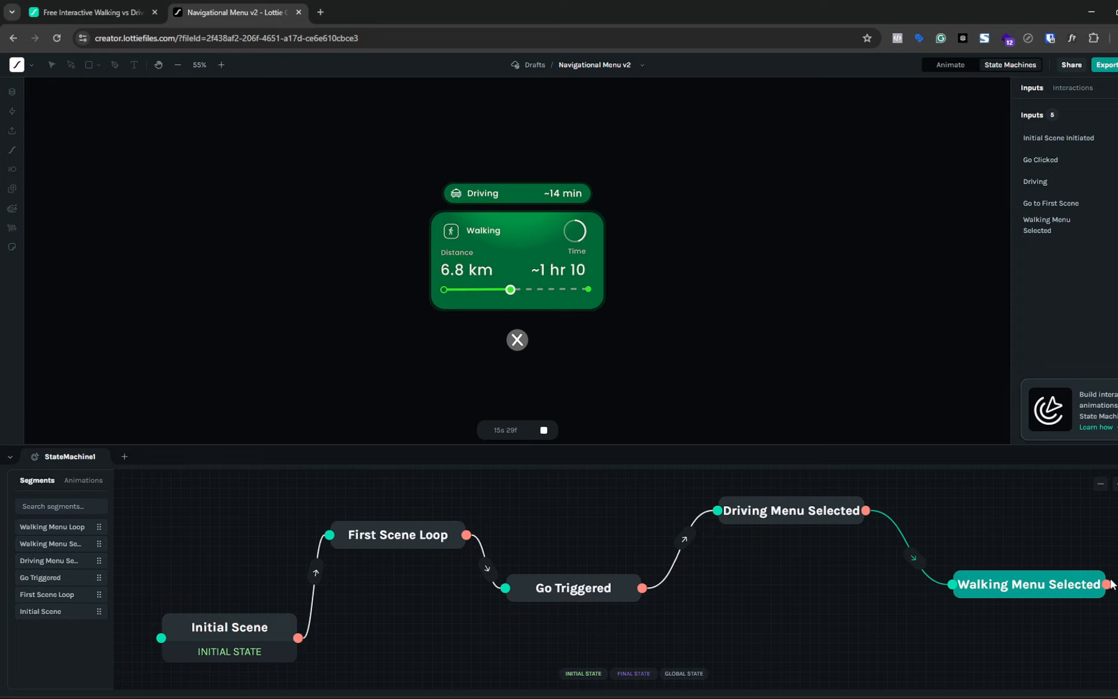
# - Connect Walking Menu Selected back to Driving Menu Selected with an immediate transition conditioned on the Driving event
pyautogui.moveTo(1107, 585); pyautogui.dragTo(707, 516)
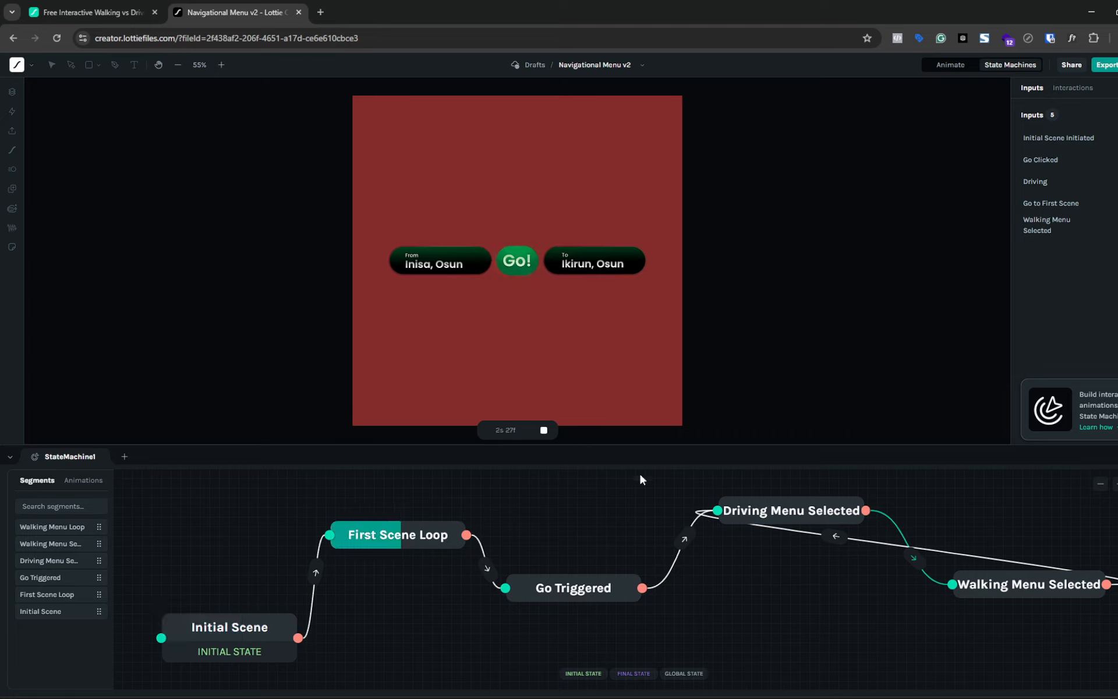
pyautogui.click(544, 430)
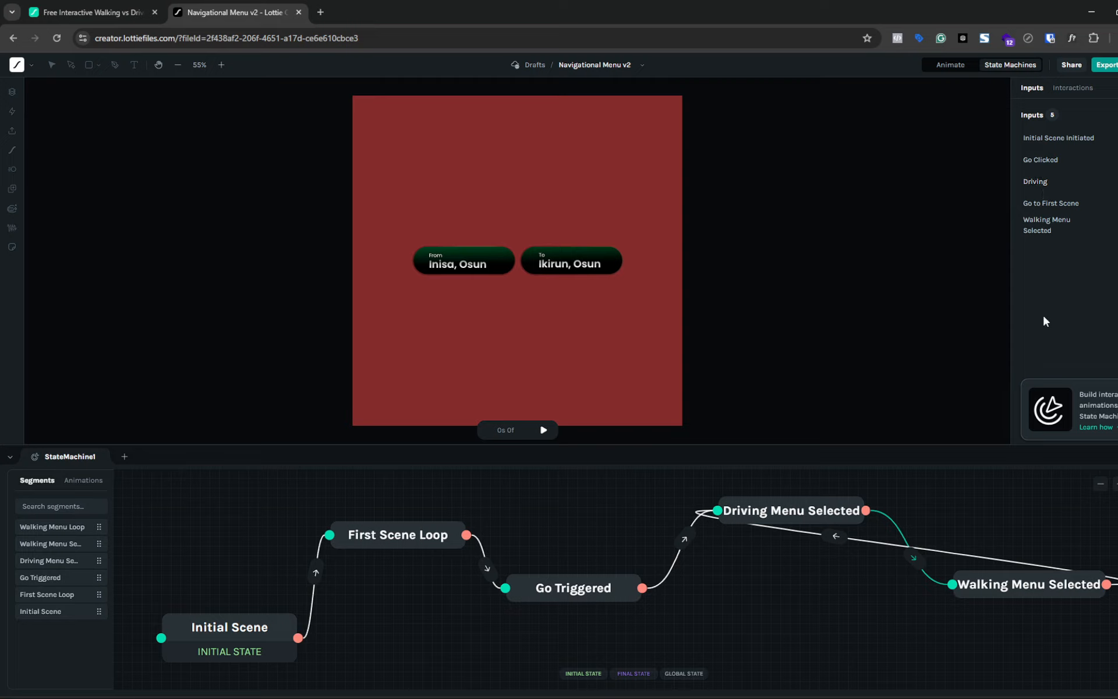
pyautogui.click(883, 544)
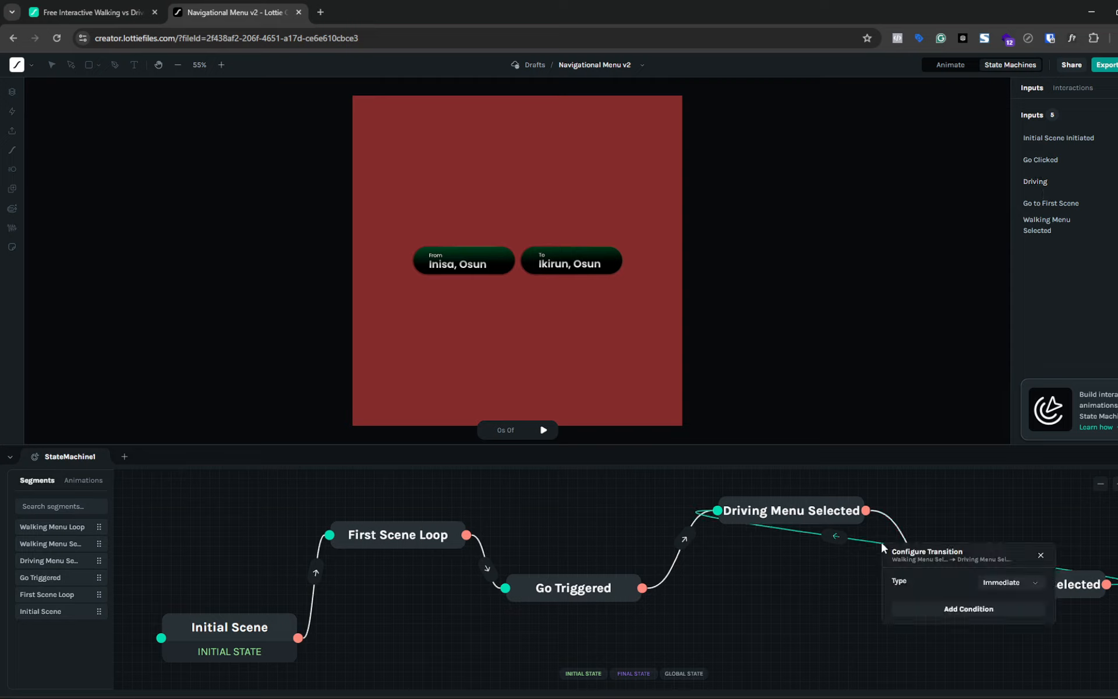
pyautogui.click(956, 610)
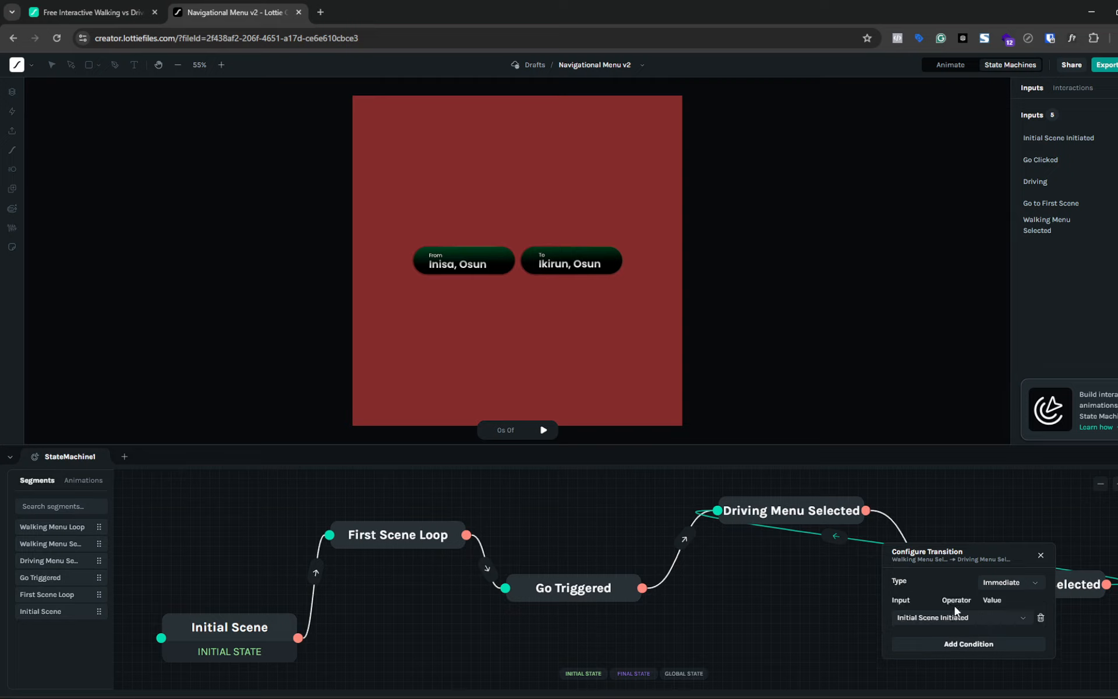
pyautogui.click(994, 615)
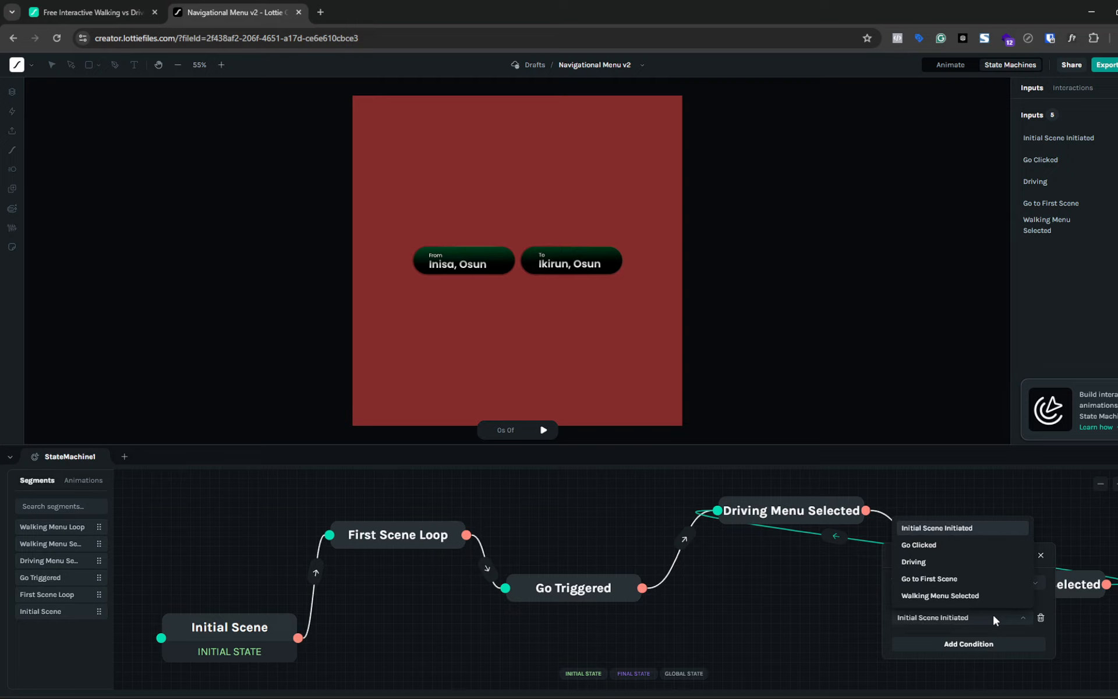
pyautogui.click(919, 563)
pyautogui.click(1042, 555)
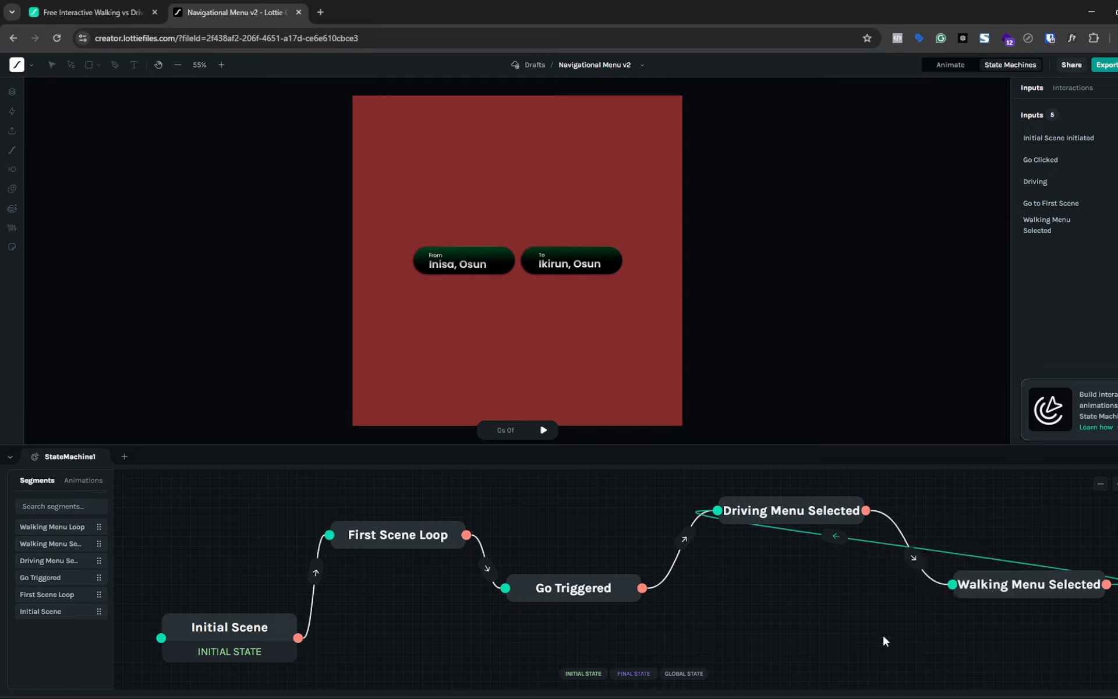
# - Play the state machine through to Driving Menu Selected and test switching both ways by alternately firing the Walking Menu Selected and Driving events
pyautogui.click(545, 431)
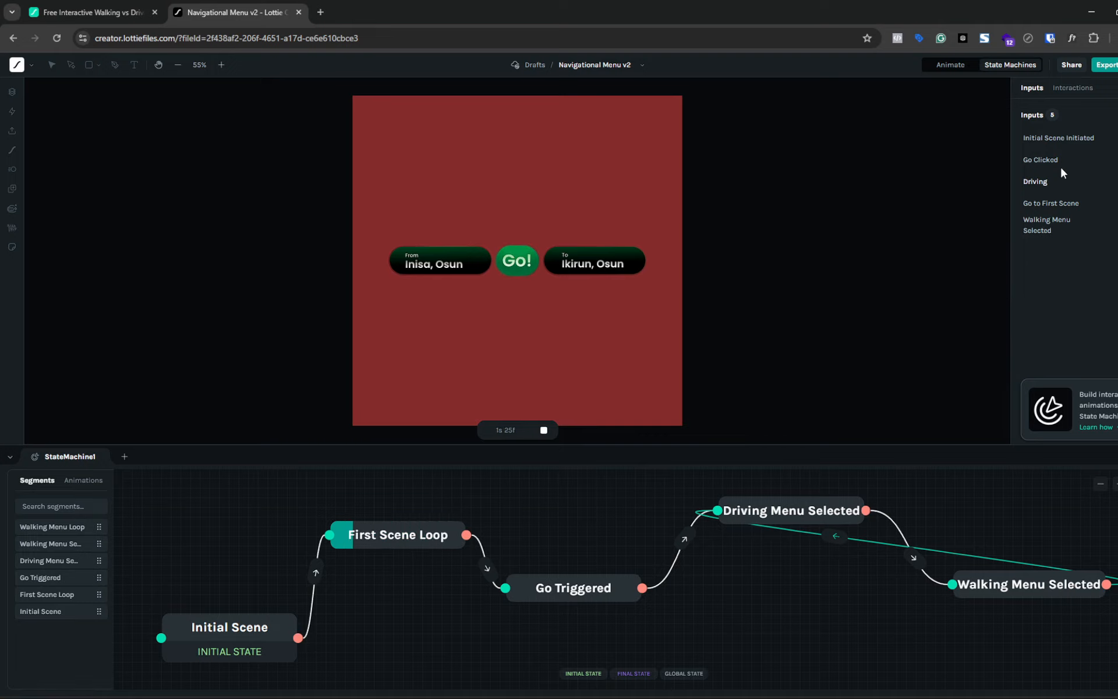
pyautogui.click(1117, 160)
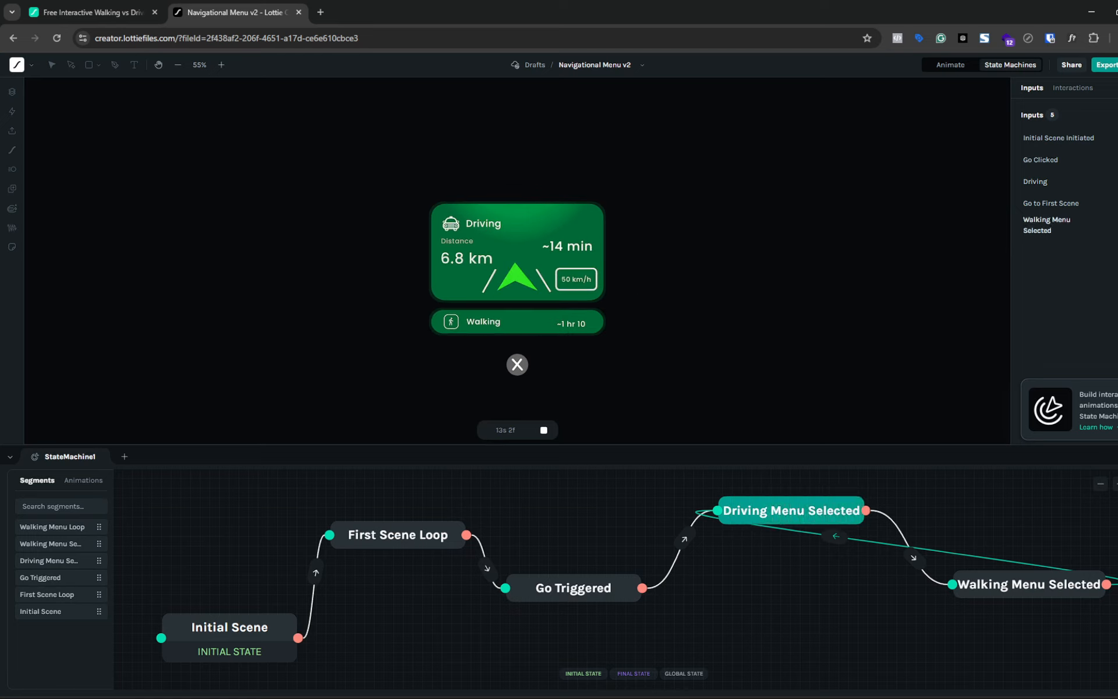
pyautogui.click(1114, 225)
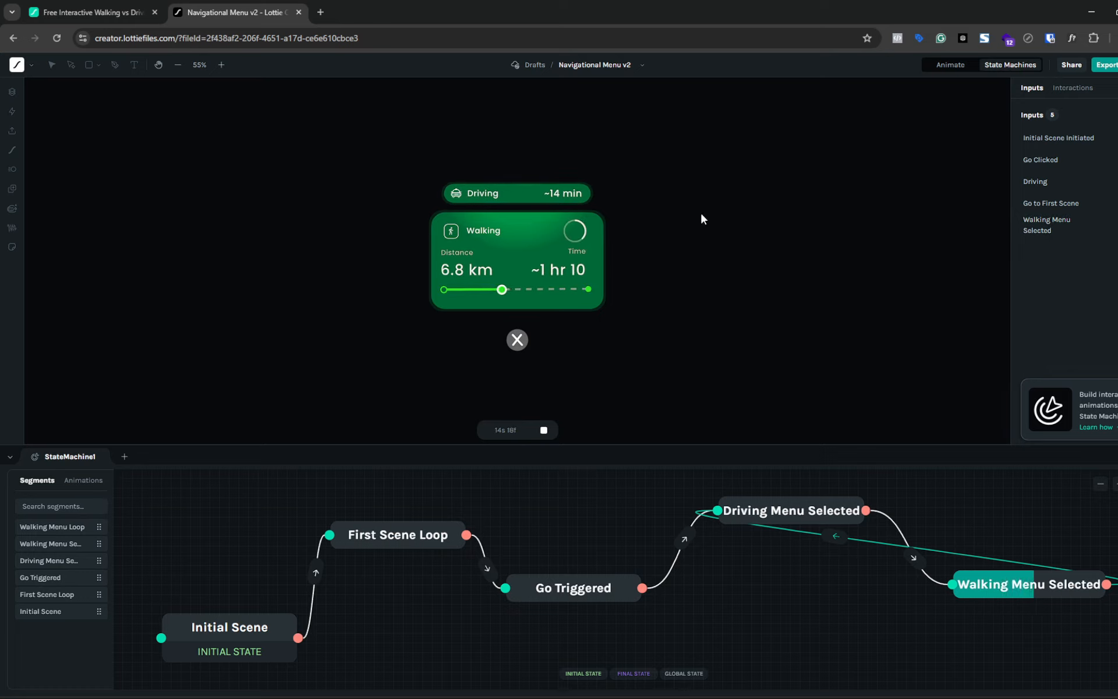
pyautogui.click(1114, 182)
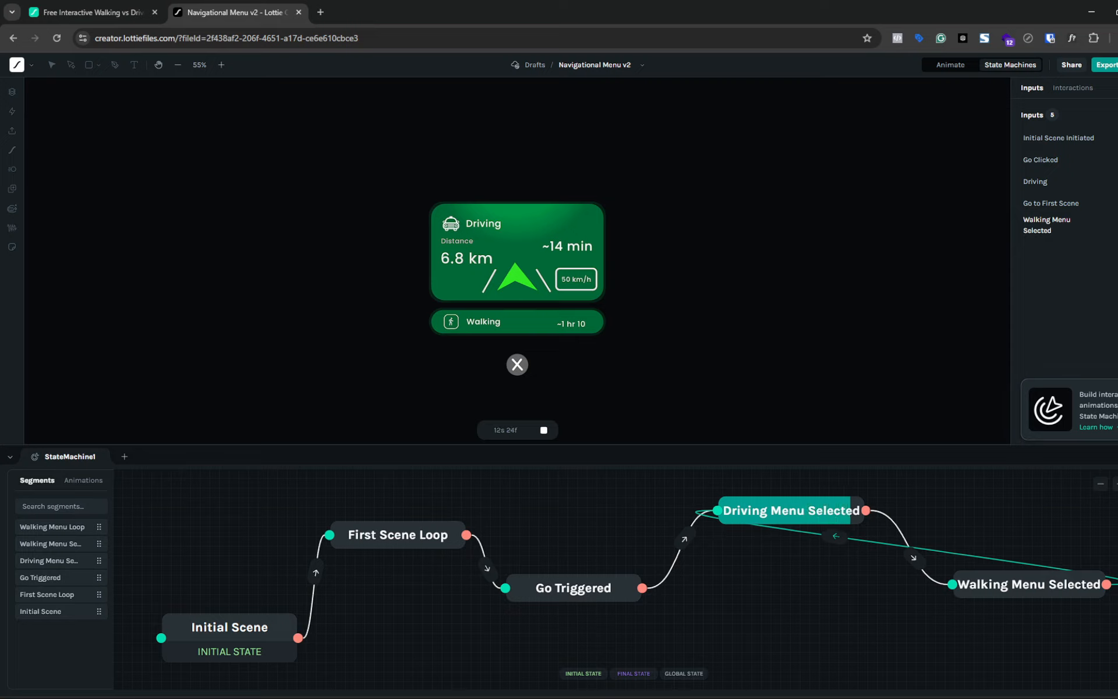
pyautogui.click(1114, 225)
pyautogui.click(1113, 182)
pyautogui.click(1114, 225)
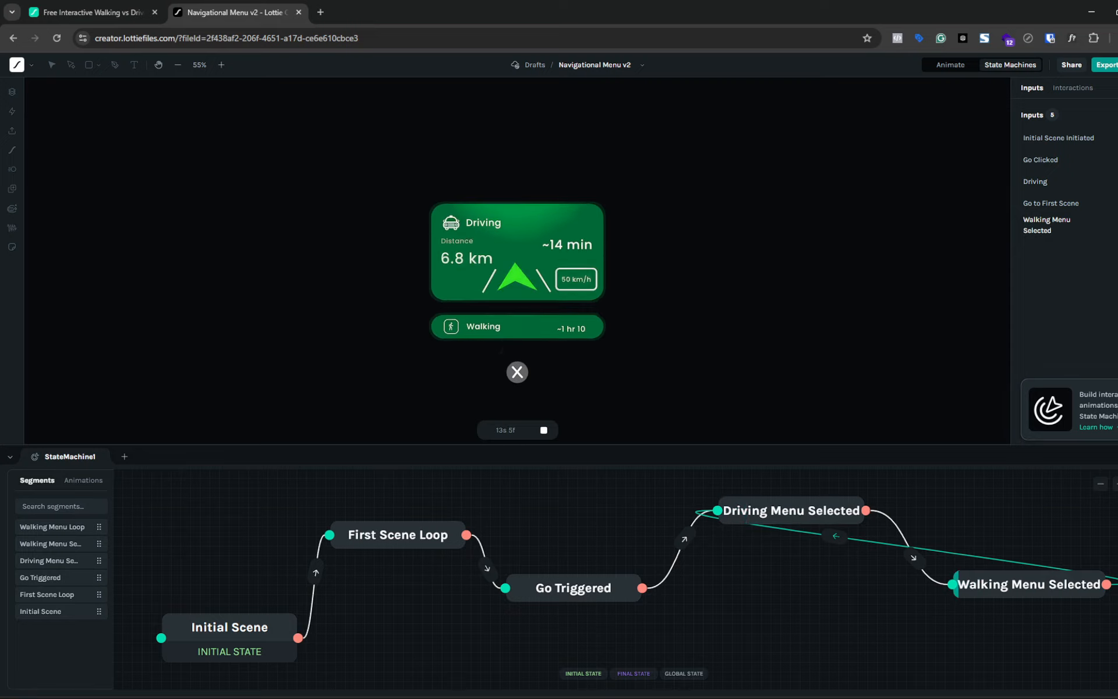
pyautogui.click(1113, 182)
pyautogui.click(1114, 225)
pyautogui.click(1114, 182)
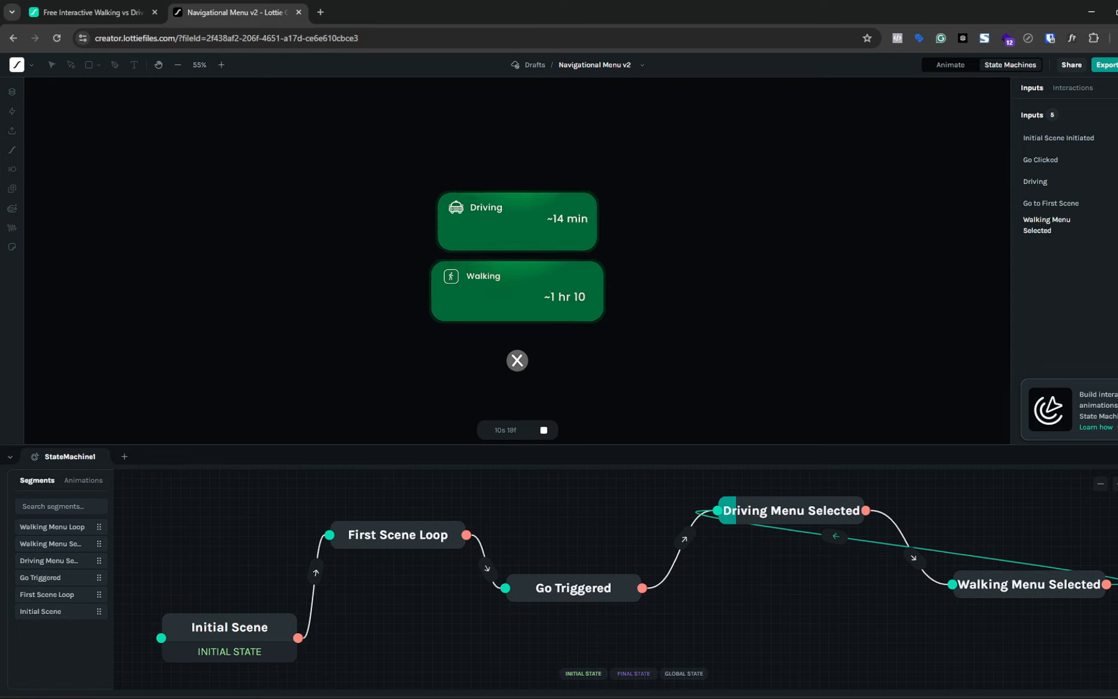
pyautogui.click(1113, 225)
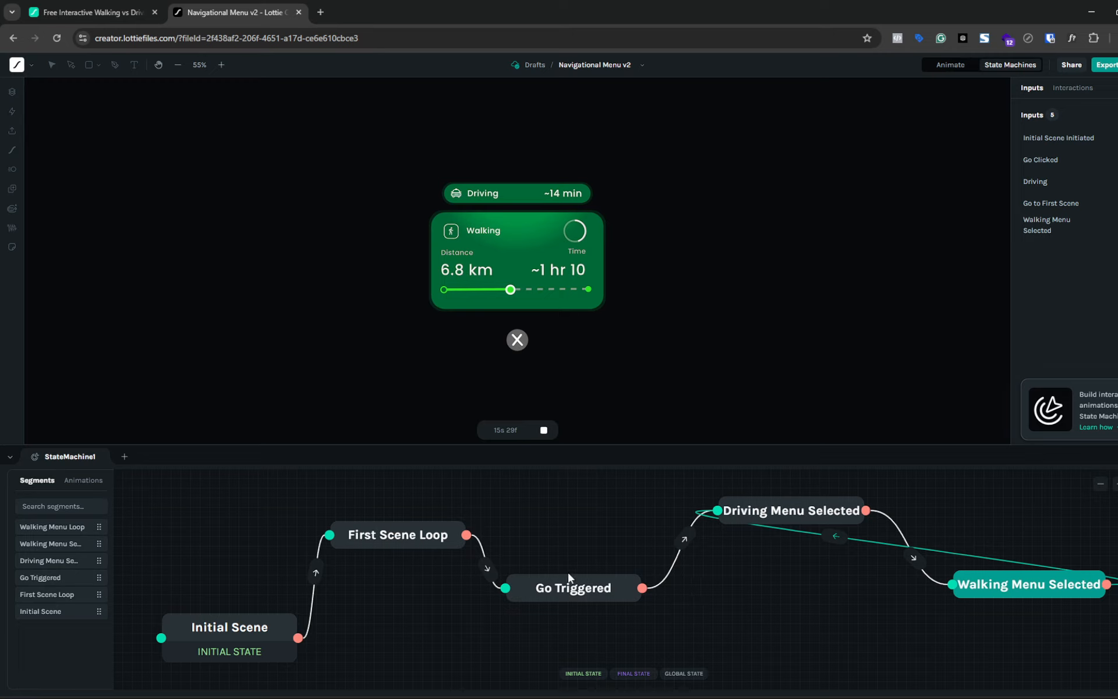
# - Preview the Go Triggered state on its own, and play the flow from Initial Scene up to it by firing Go Clicked
pyautogui.click(571, 588)
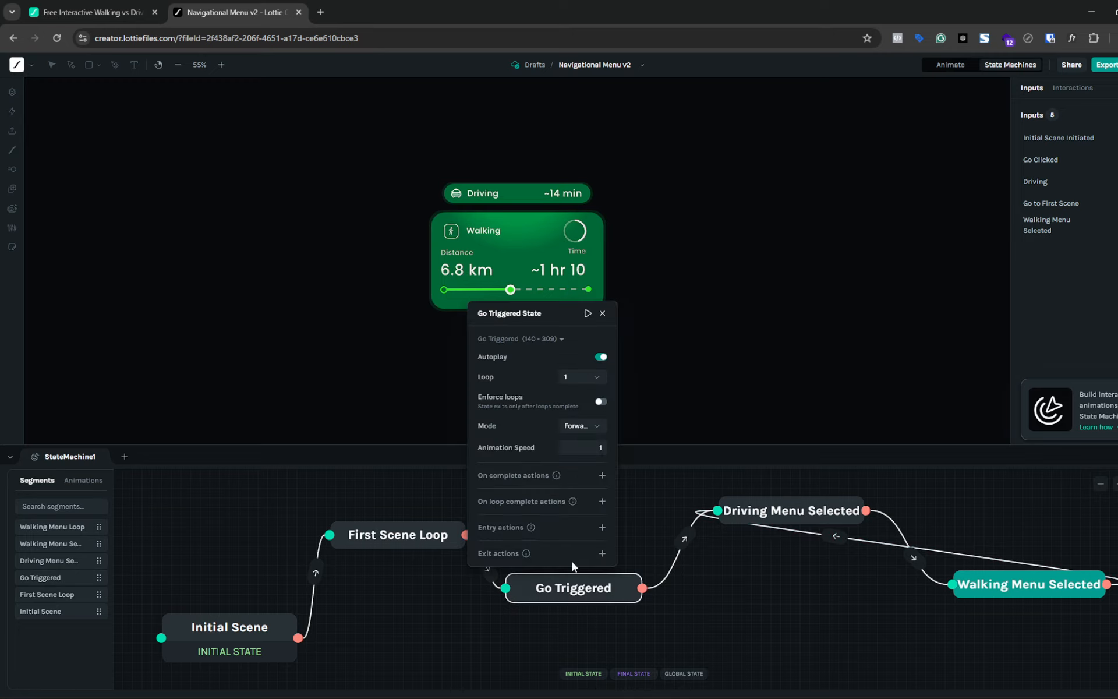
pyautogui.click(587, 313)
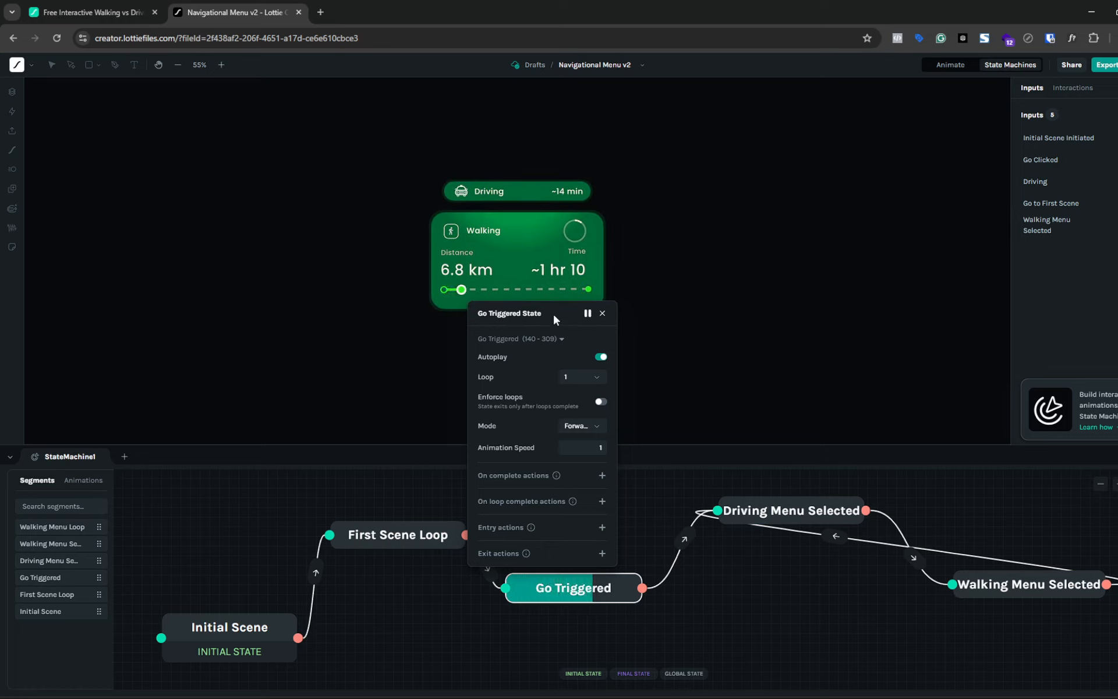
pyautogui.click(602, 314)
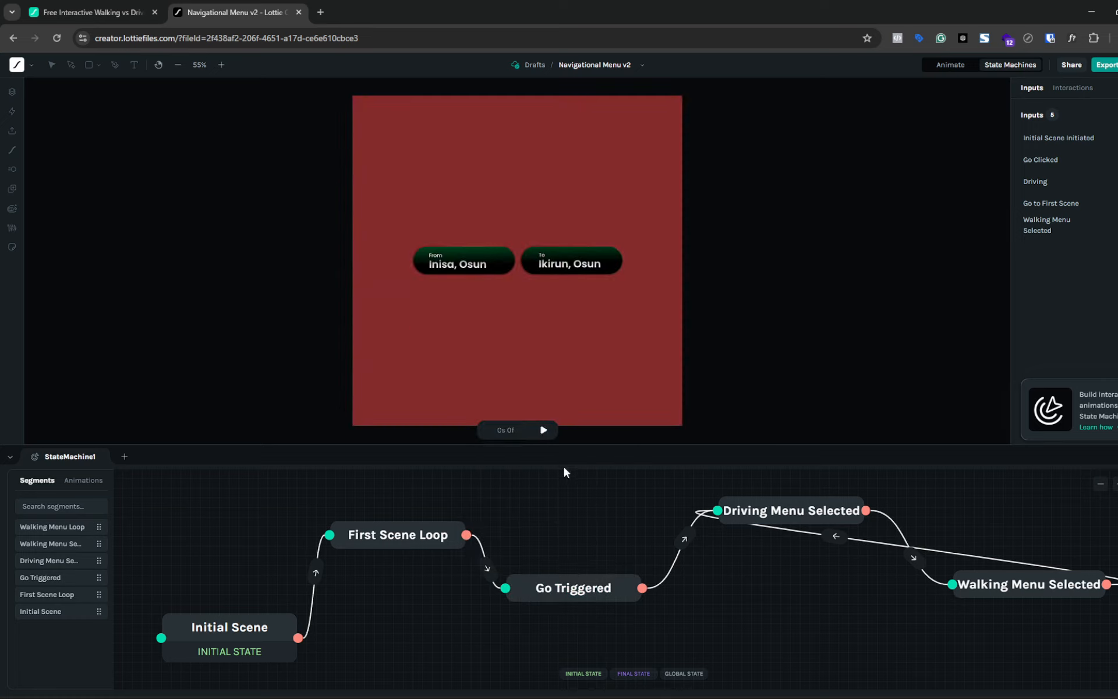
pyautogui.click(548, 432)
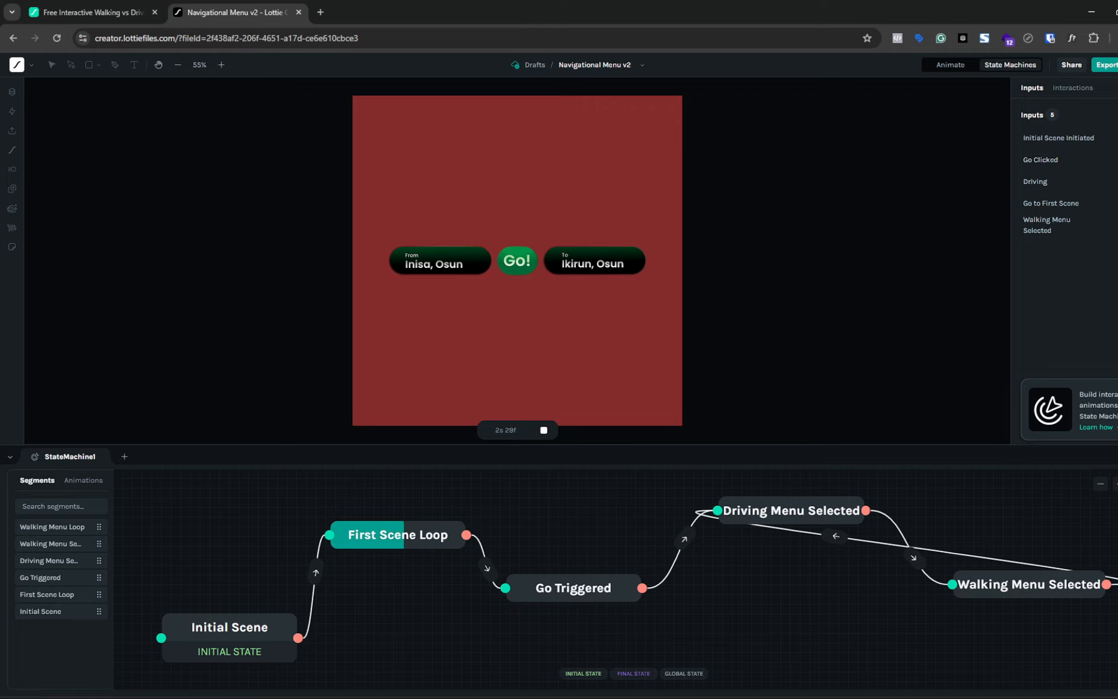
pyautogui.click(1114, 160)
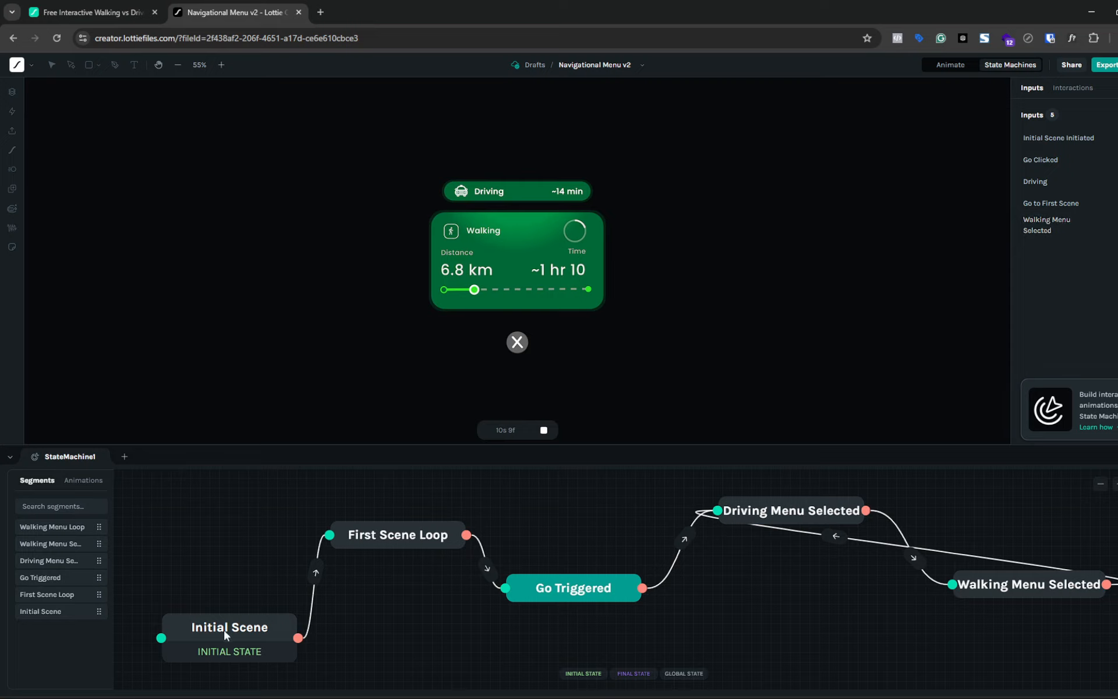
# - Move the Initial Scene state slightly up and connect Go Triggered back to it with an immediate transition conditioned on Go to First Scene
pyautogui.moveTo(226, 635); pyautogui.dragTo(239, 591)
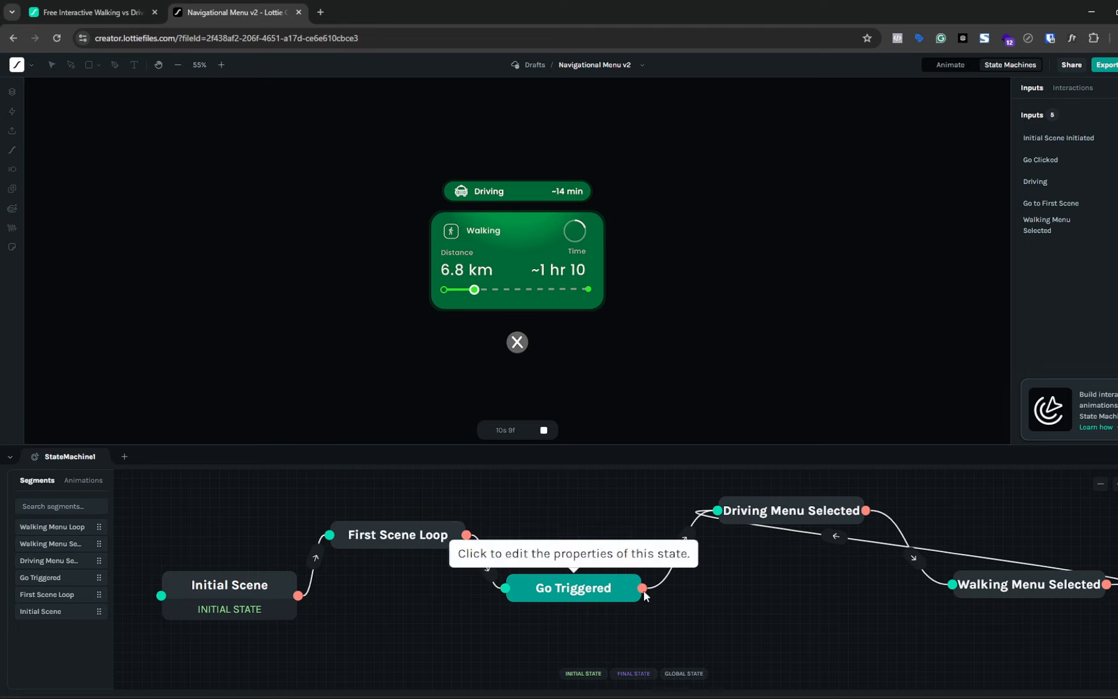
pyautogui.moveTo(642, 643); pyautogui.dragTo(158, 582)
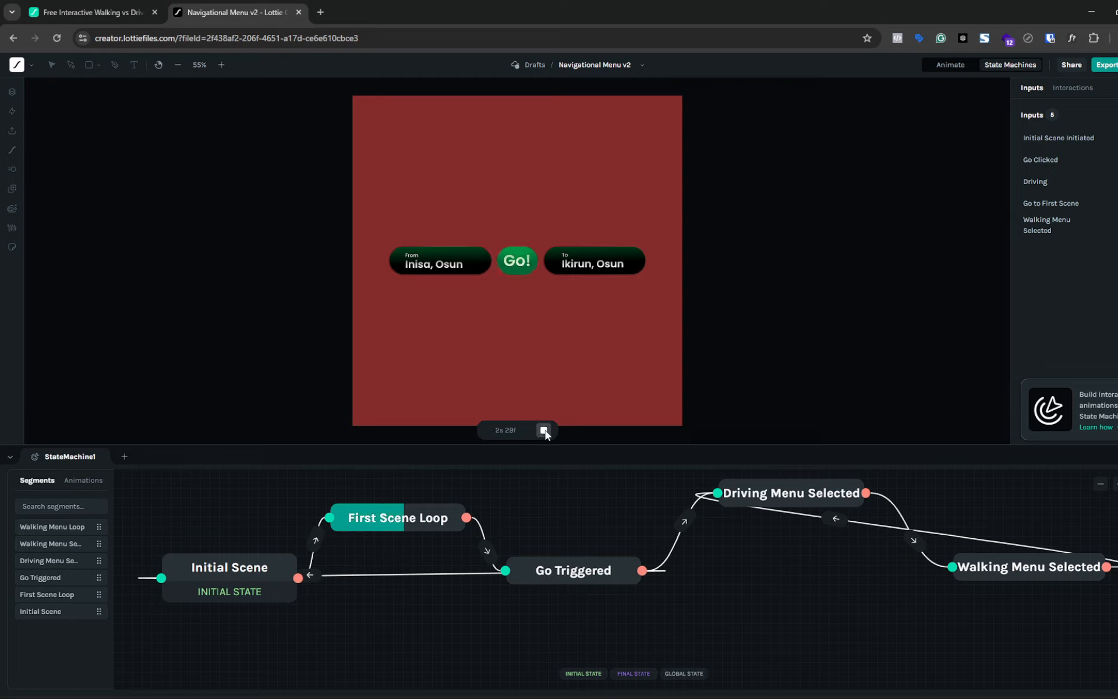
pyautogui.click(543, 430)
pyautogui.click(398, 576)
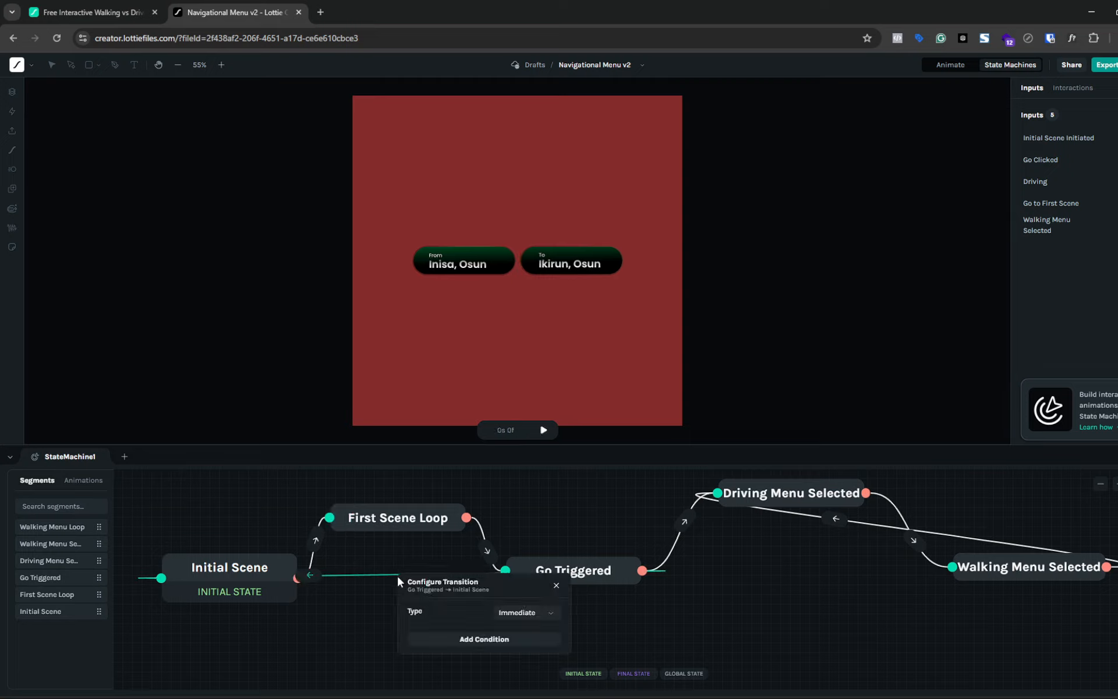
pyautogui.click(466, 639)
pyautogui.click(463, 648)
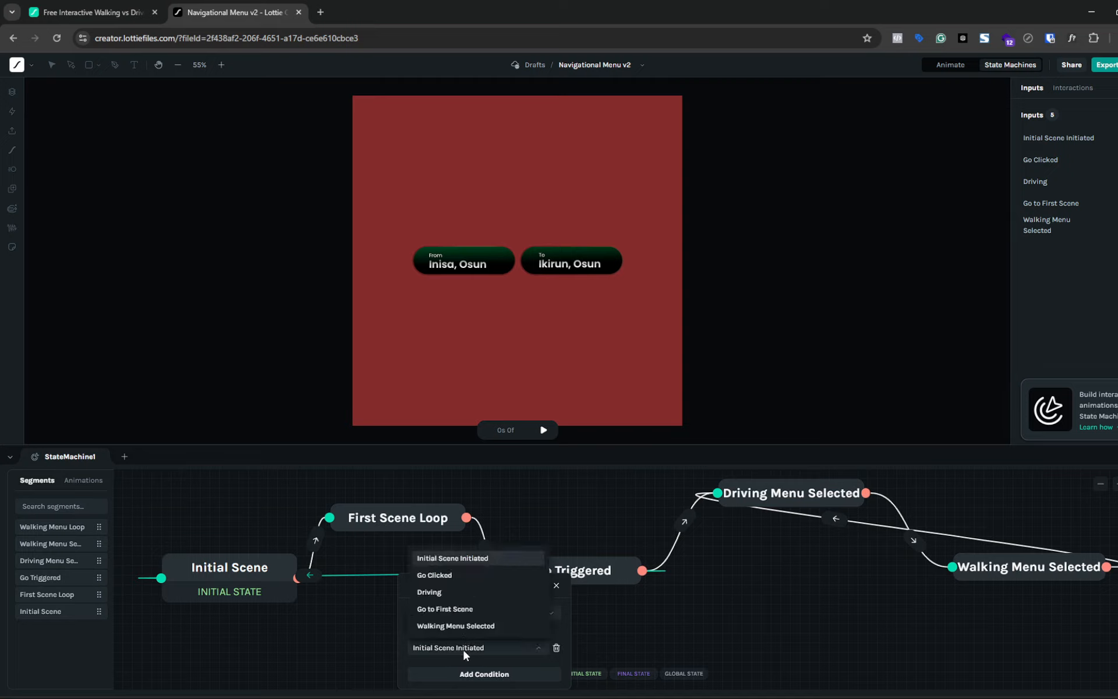
pyautogui.click(454, 609)
pyautogui.click(558, 585)
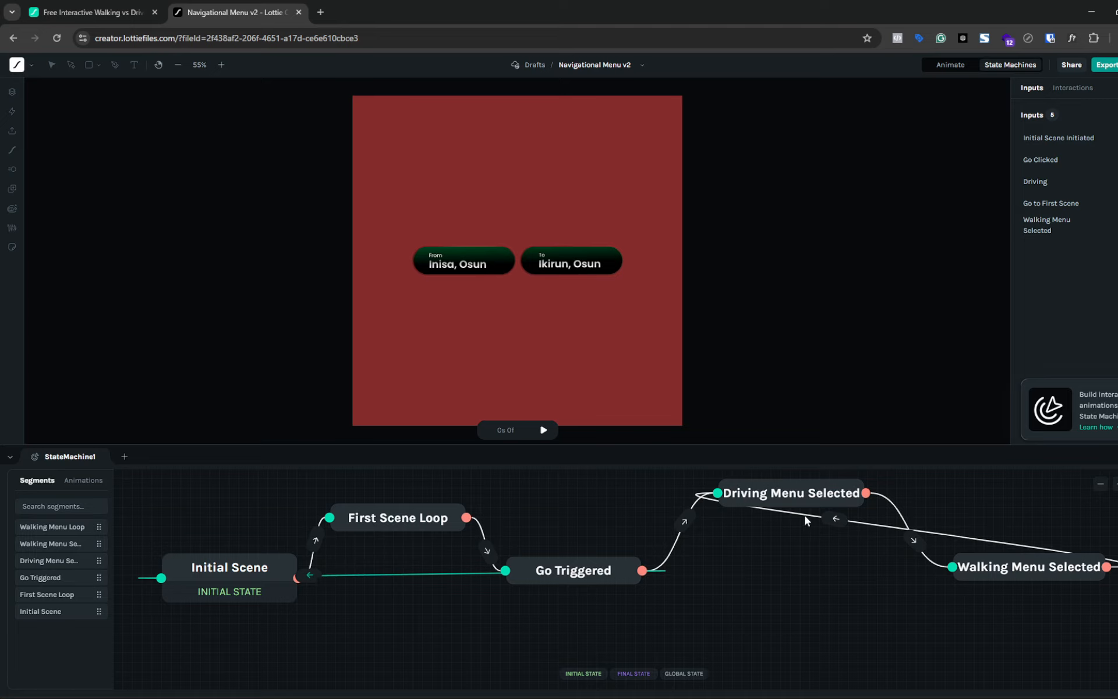
# - Connect Driving Menu Selected back to Initial Scene with an immediate transition conditioned on the Go to First Scene event
pyautogui.moveTo(864, 526); pyautogui.dragTo(155, 563)
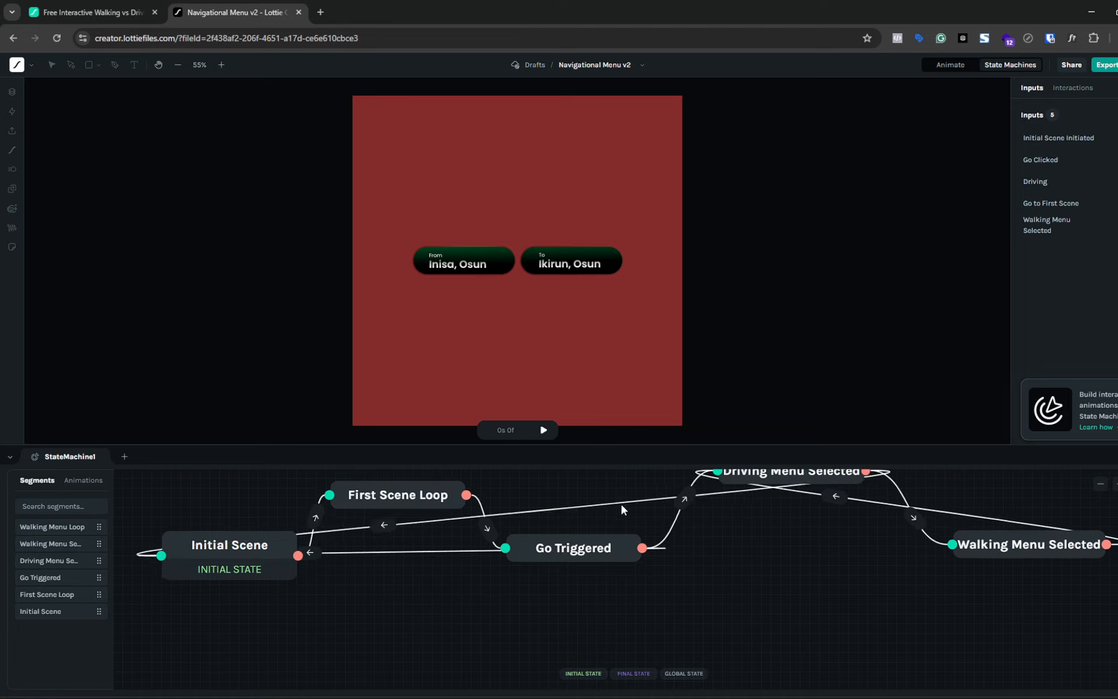
pyautogui.click(622, 506)
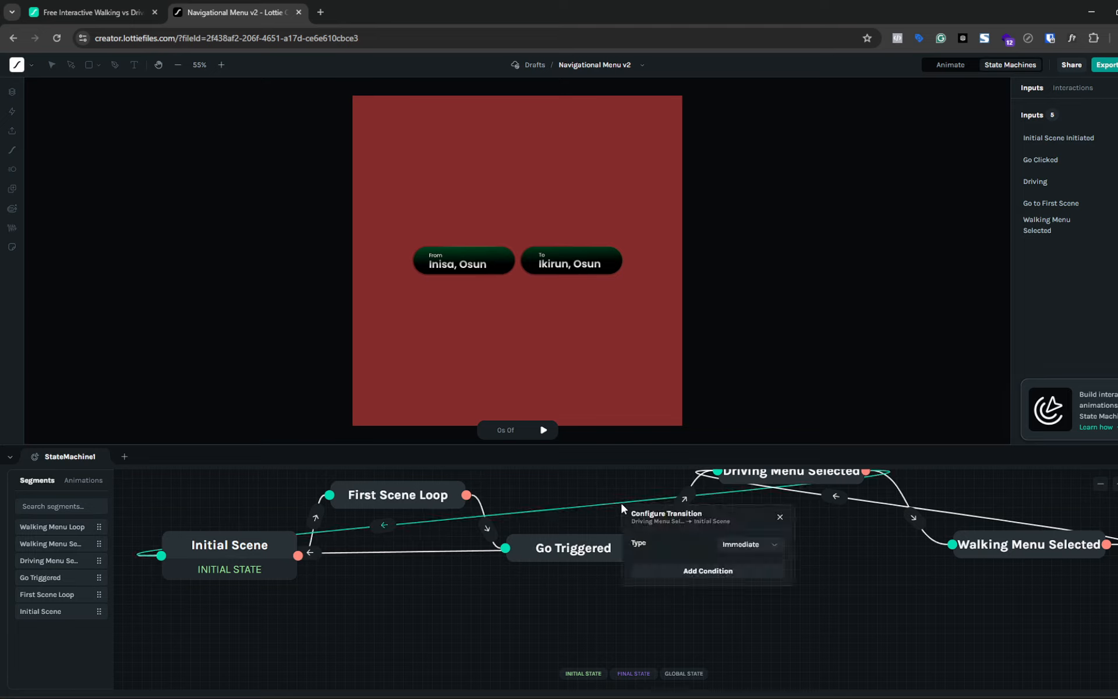
pyautogui.click(705, 571)
pyautogui.click(702, 579)
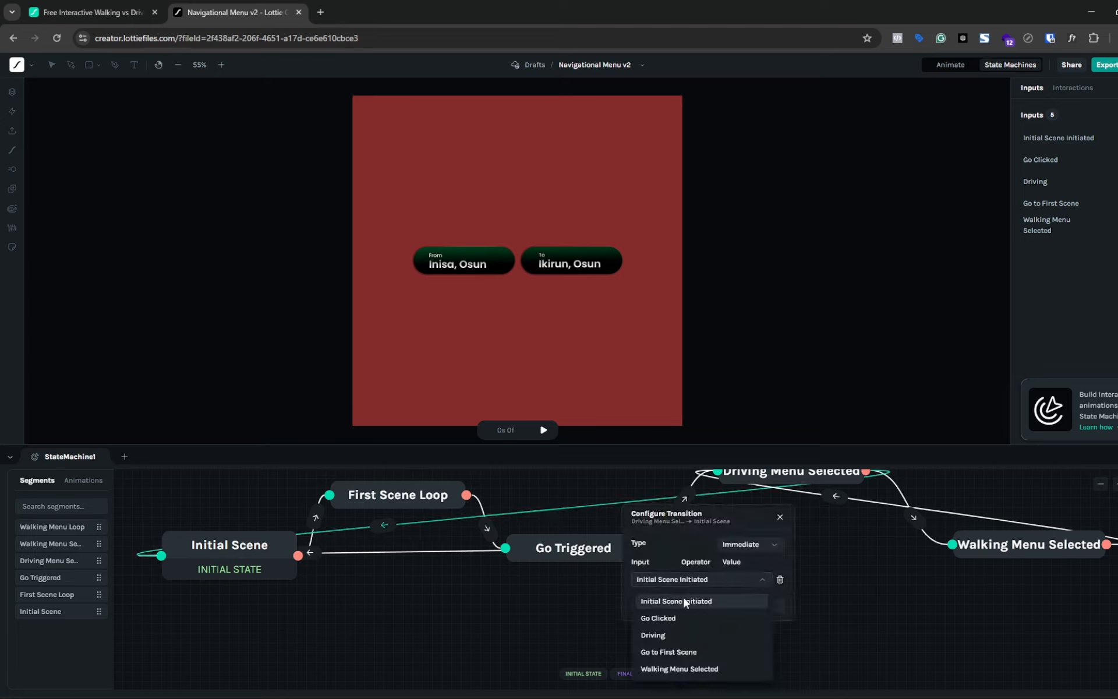
pyautogui.click(678, 648)
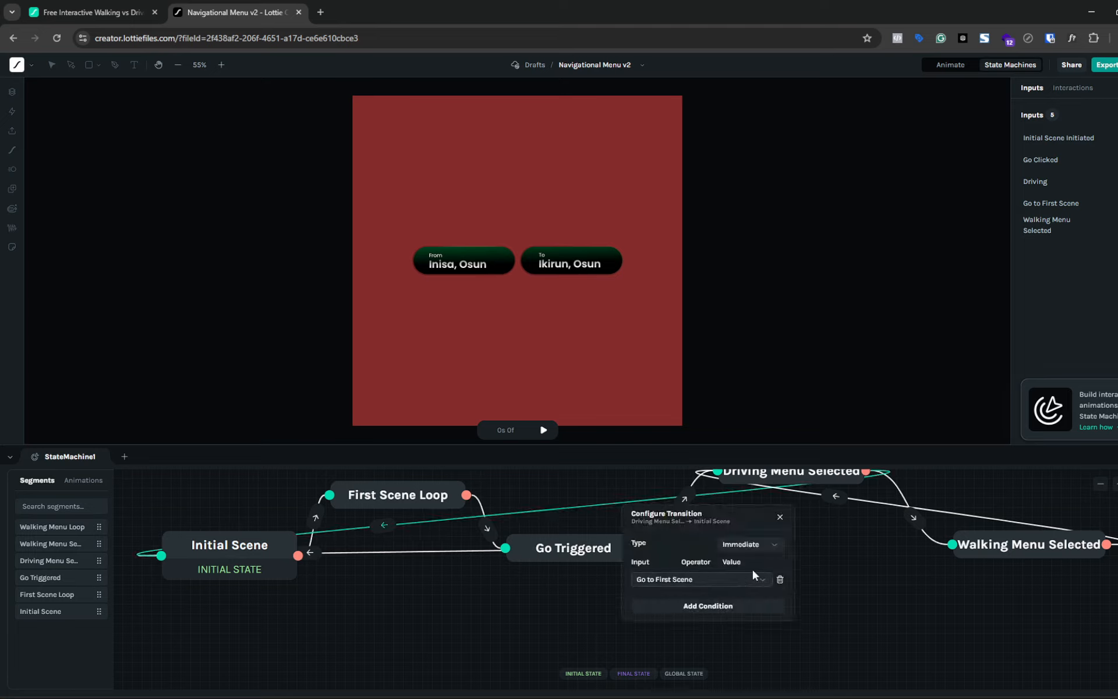
pyautogui.click(780, 517)
# - Connect Walking Menu Selected back to Initial Scene with an immediate transition conditioned on the Go to First Scene event
pyautogui.moveTo(1106, 545); pyautogui.dragTo(162, 555)
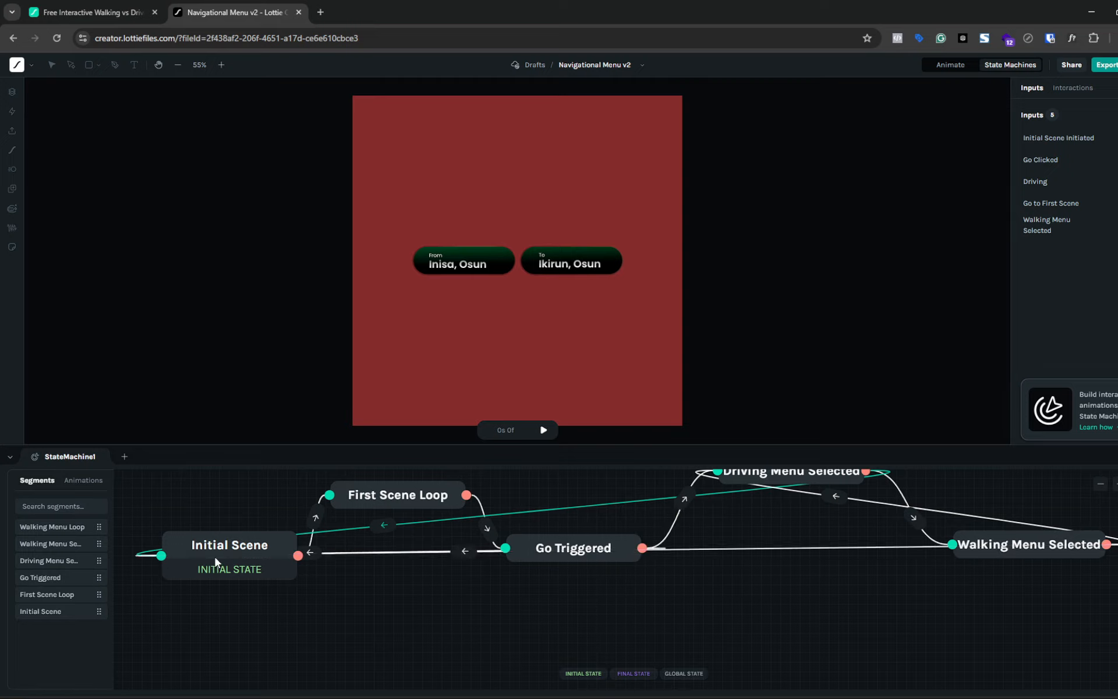
pyautogui.click(818, 547)
pyautogui.click(881, 616)
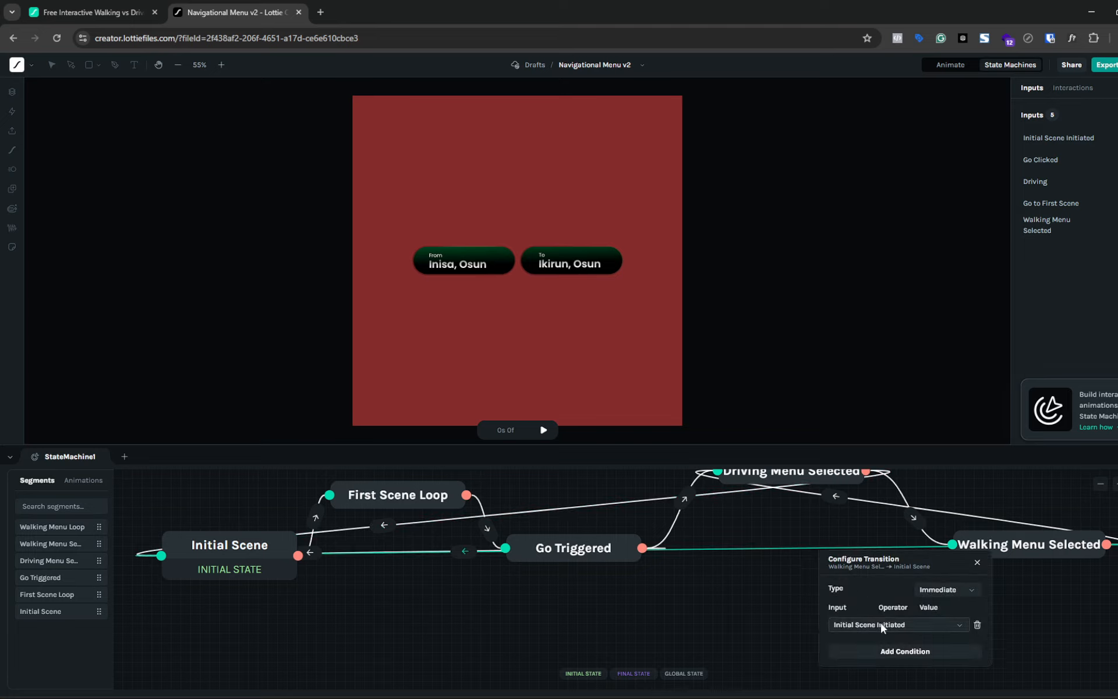
pyautogui.click(879, 626)
pyautogui.click(868, 586)
pyautogui.click(977, 563)
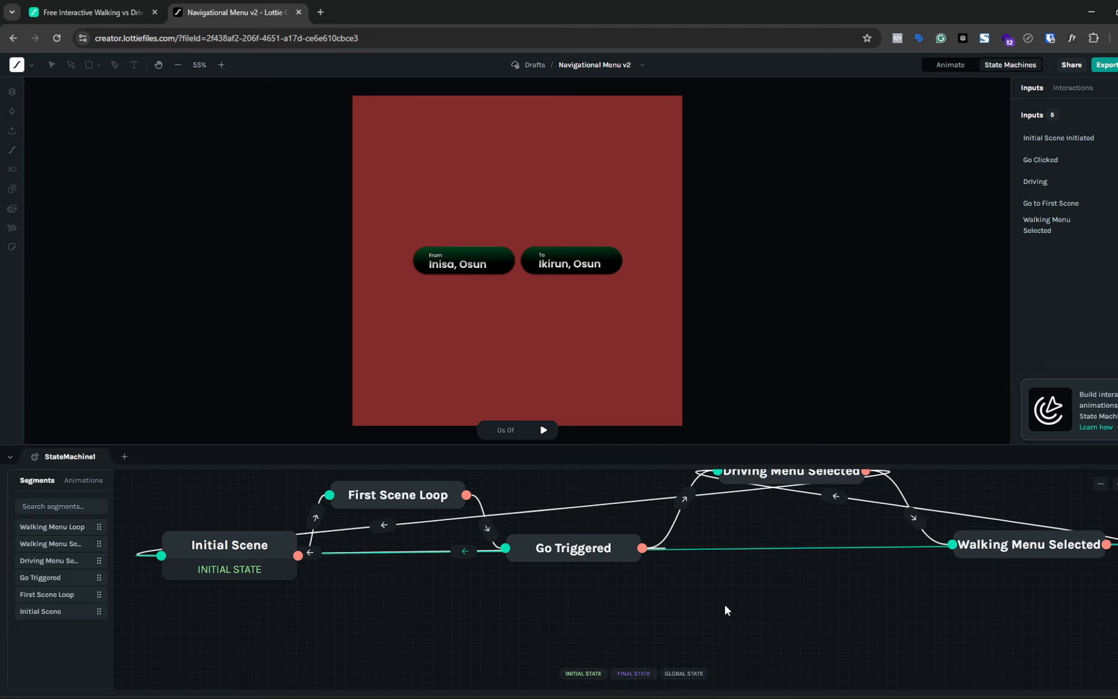
# - Play the state machine through to Walking Menu Selected and fire Go to First Scene to test the return from there
pyautogui.scroll(1, 717, 600)
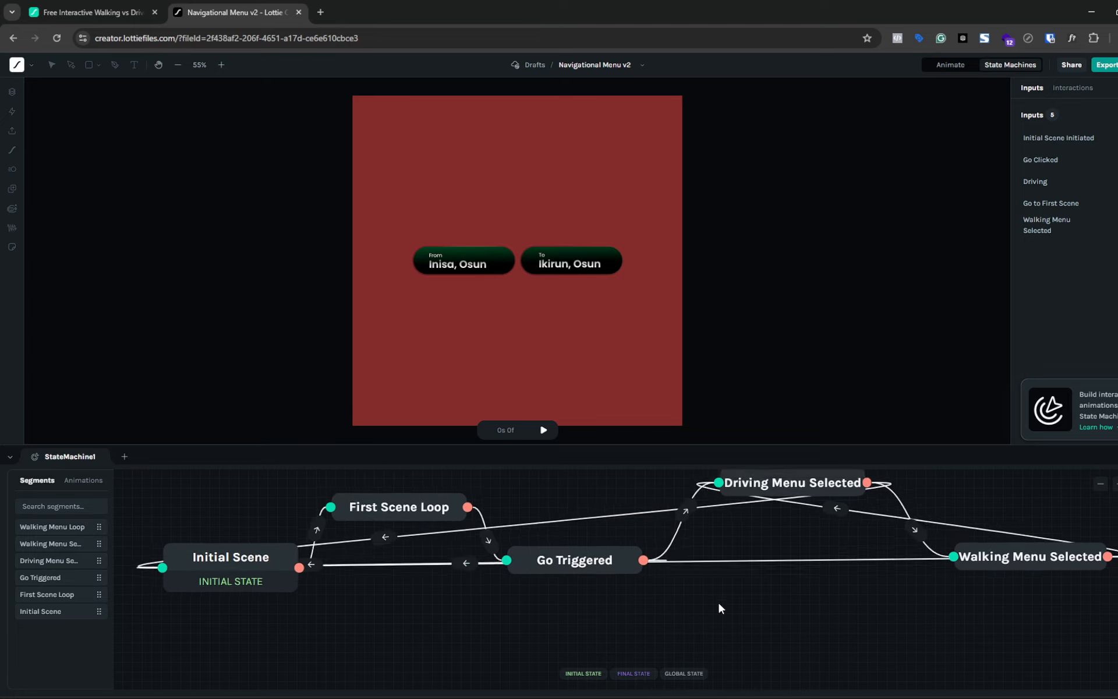
pyautogui.click(545, 431)
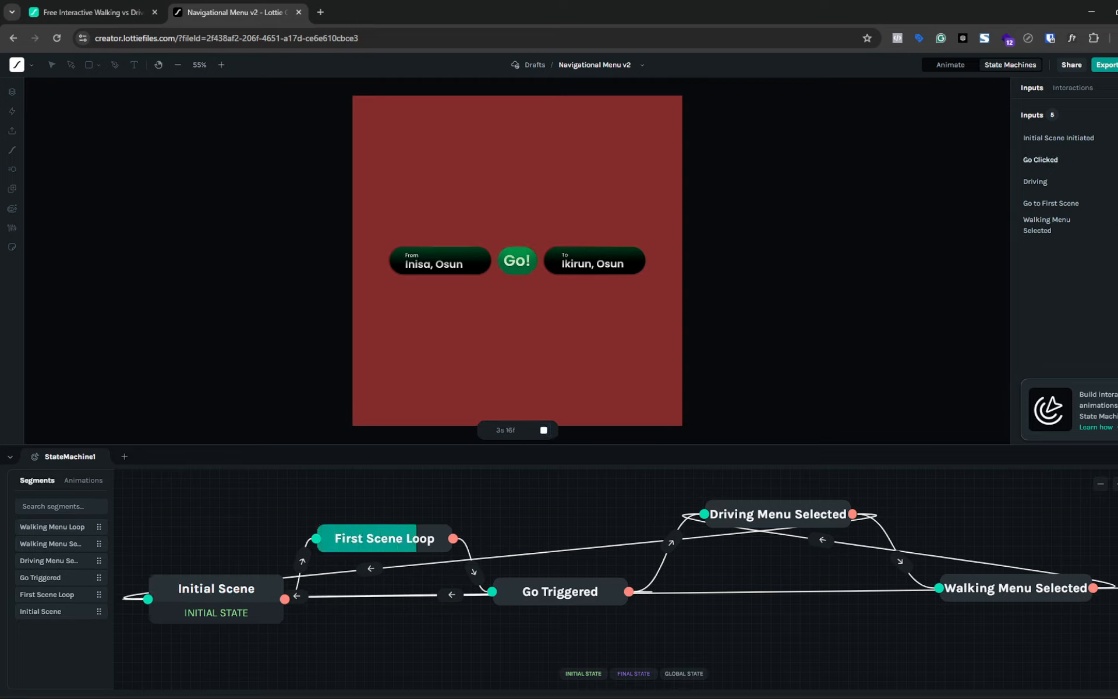
pyautogui.click(517, 261)
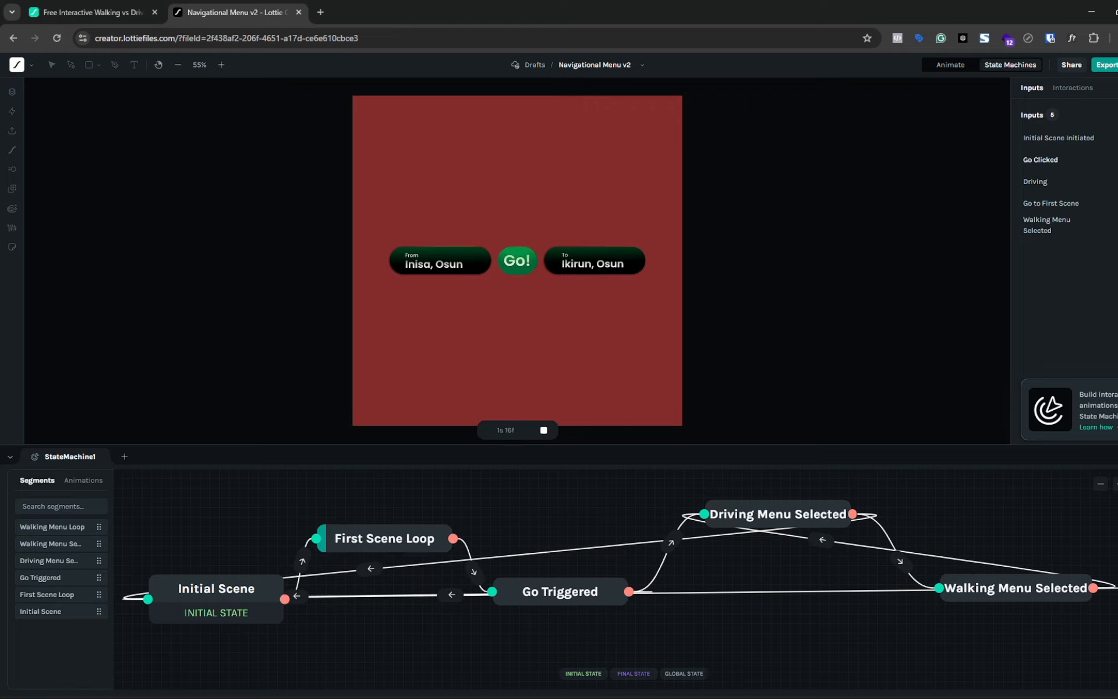
pyautogui.click(517, 261)
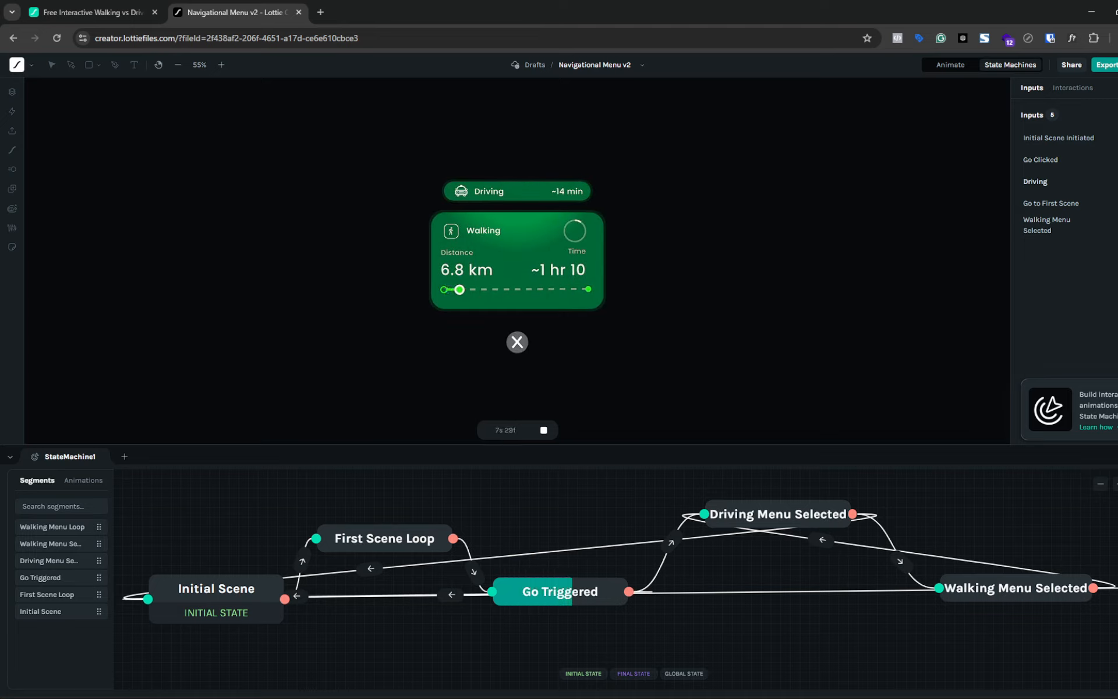
pyautogui.click(517, 191)
pyautogui.click(529, 327)
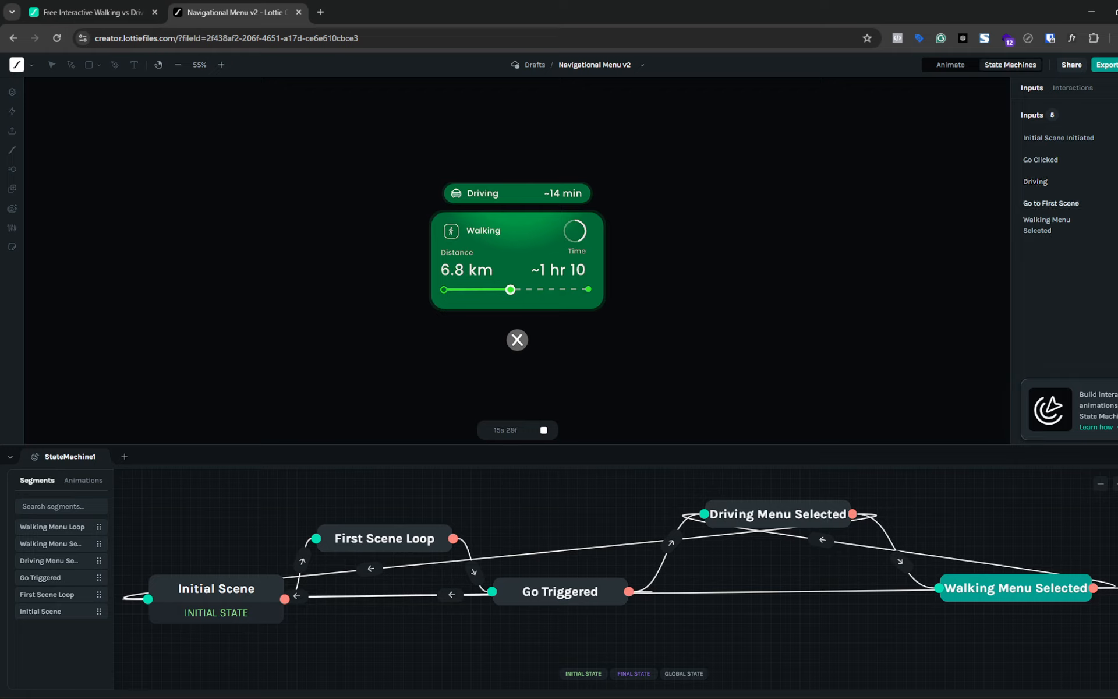
pyautogui.click(1117, 203)
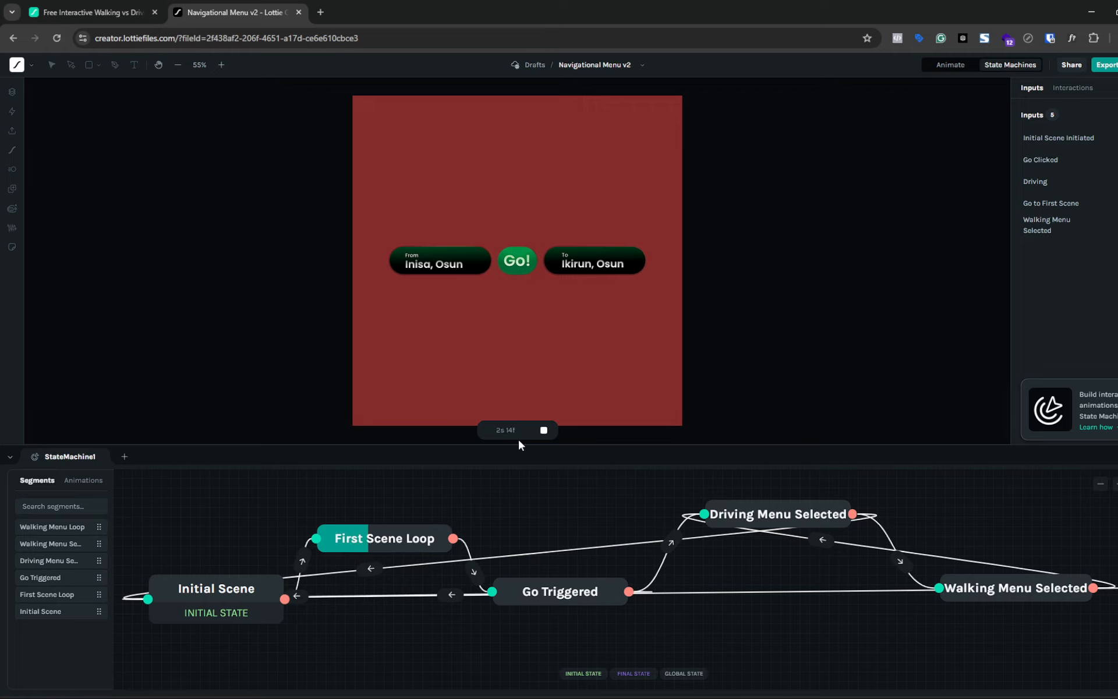
# - Fire Go Clicked, Driving and Go to First Scene in turn to test the return from Driving Menu Selected, and stop the playback
pyautogui.click(1117, 159)
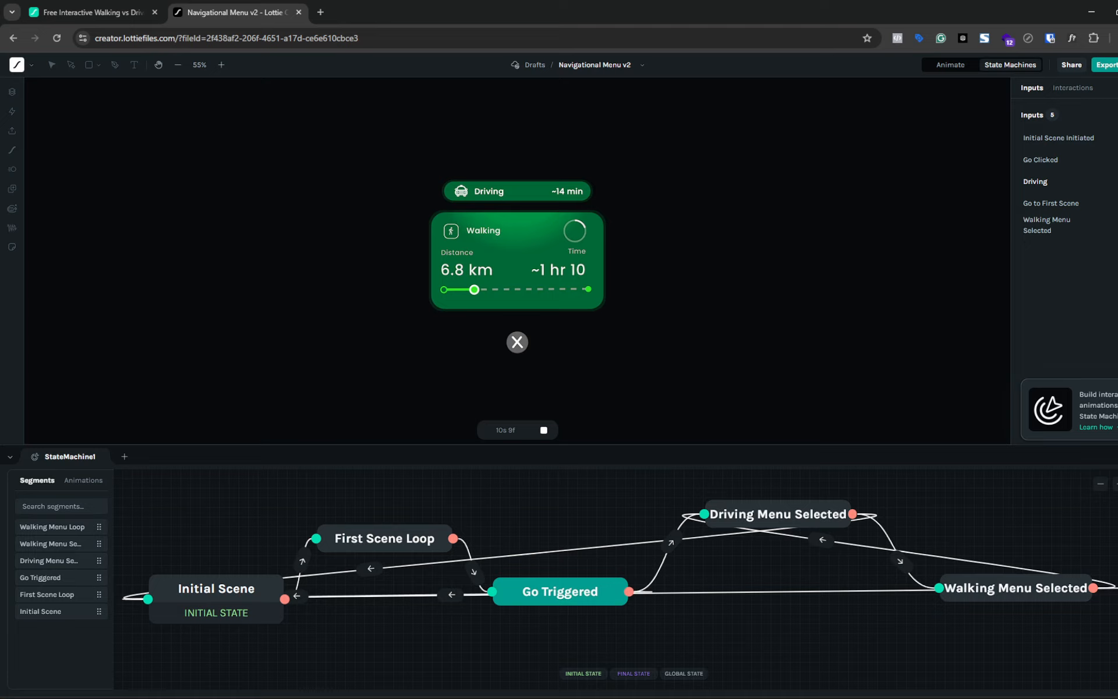
pyautogui.click(1115, 181)
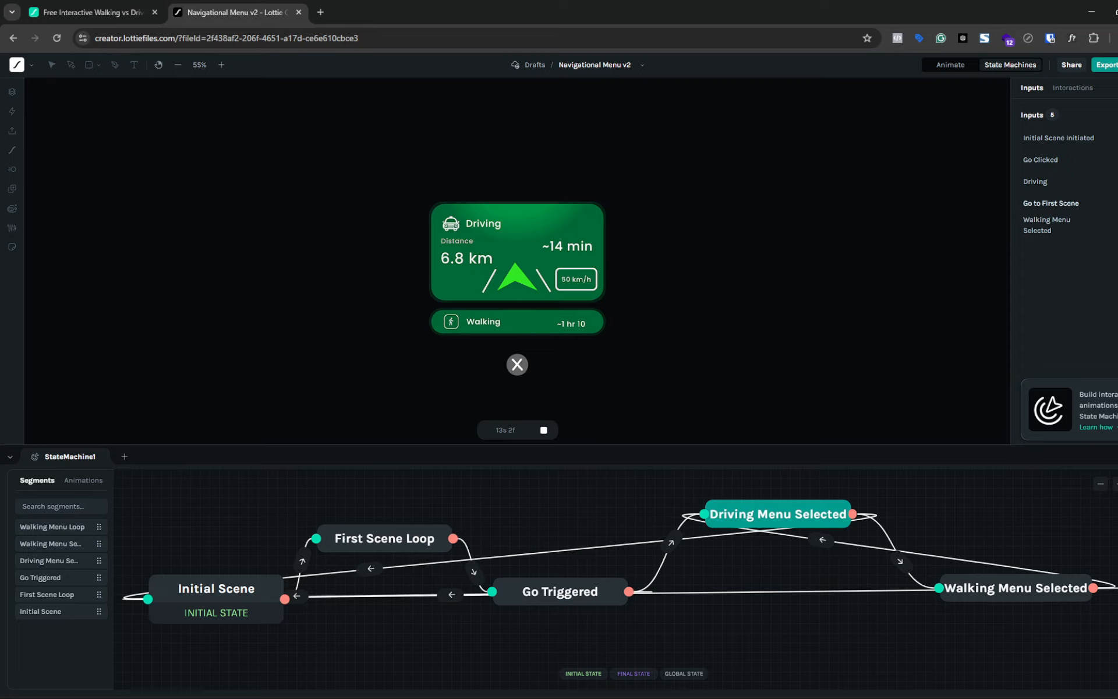
pyautogui.click(1052, 203)
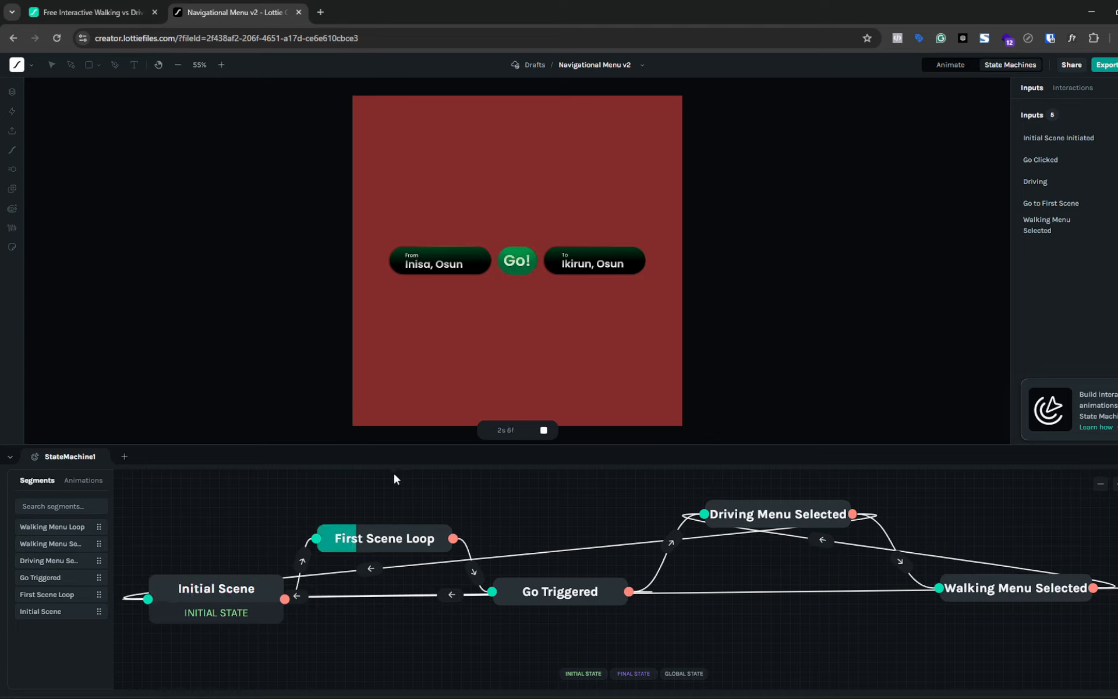
pyautogui.click(544, 430)
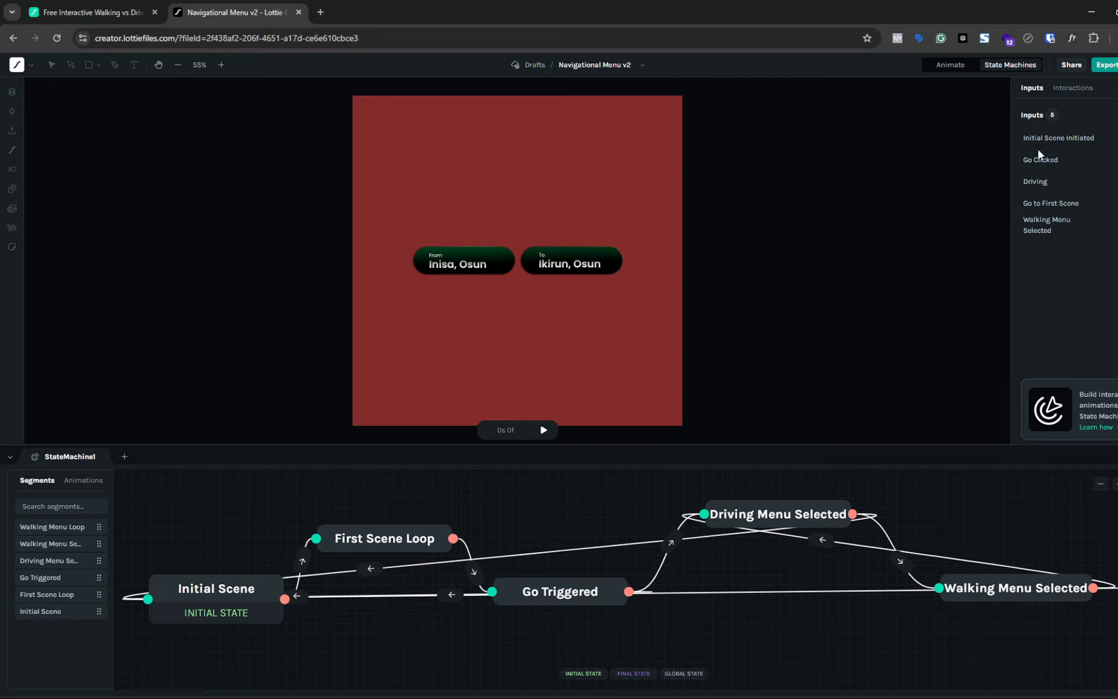
# - Start a new interaction for the state machine and set its type to Click
pyautogui.click(1080, 88)
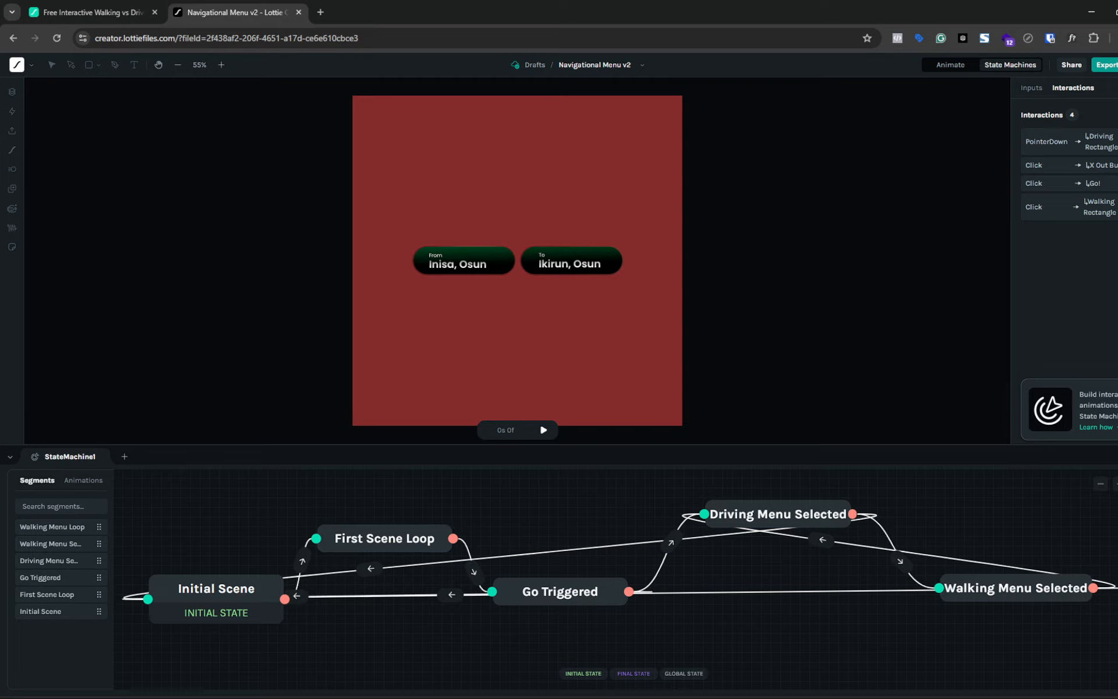
pyautogui.click(1117, 115)
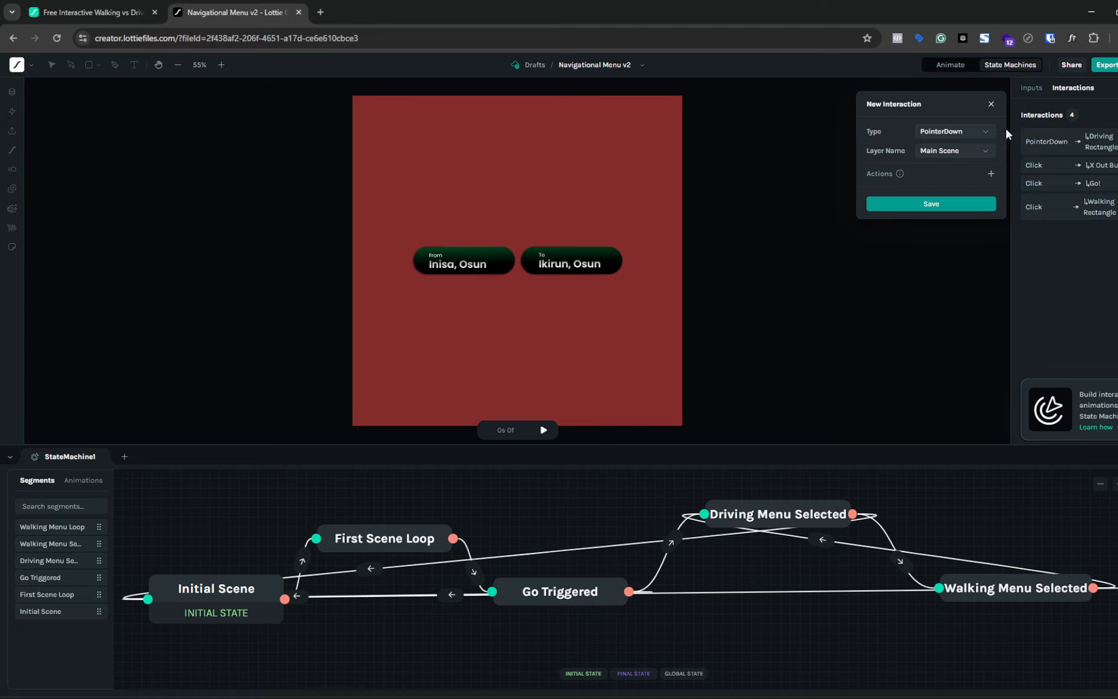
pyautogui.click(974, 131)
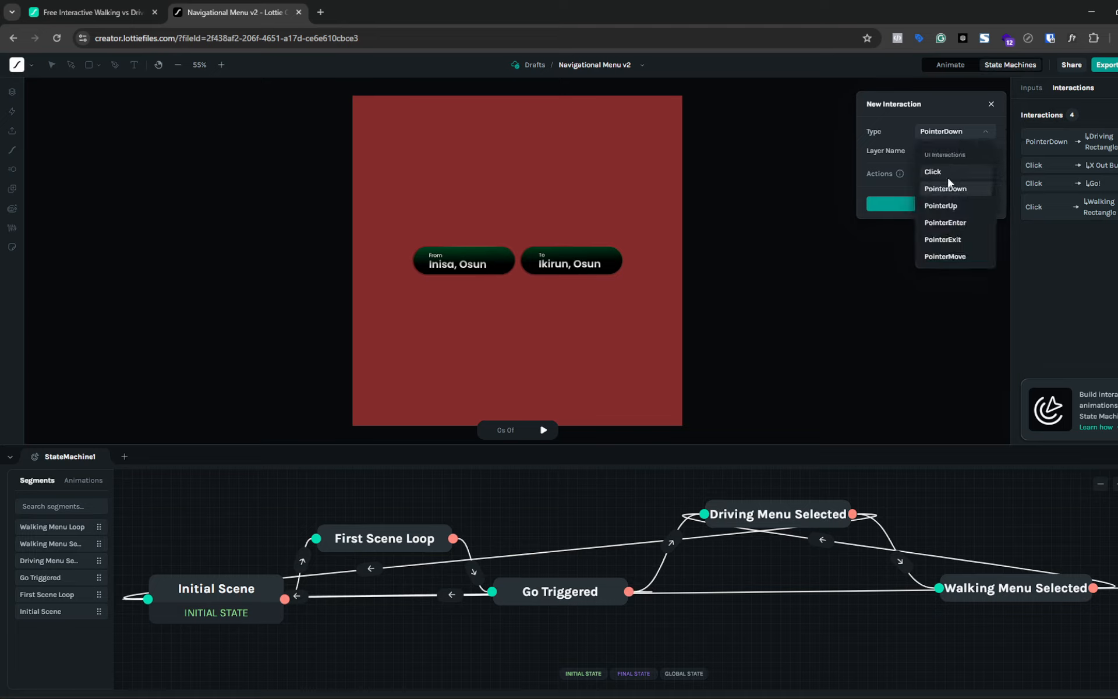
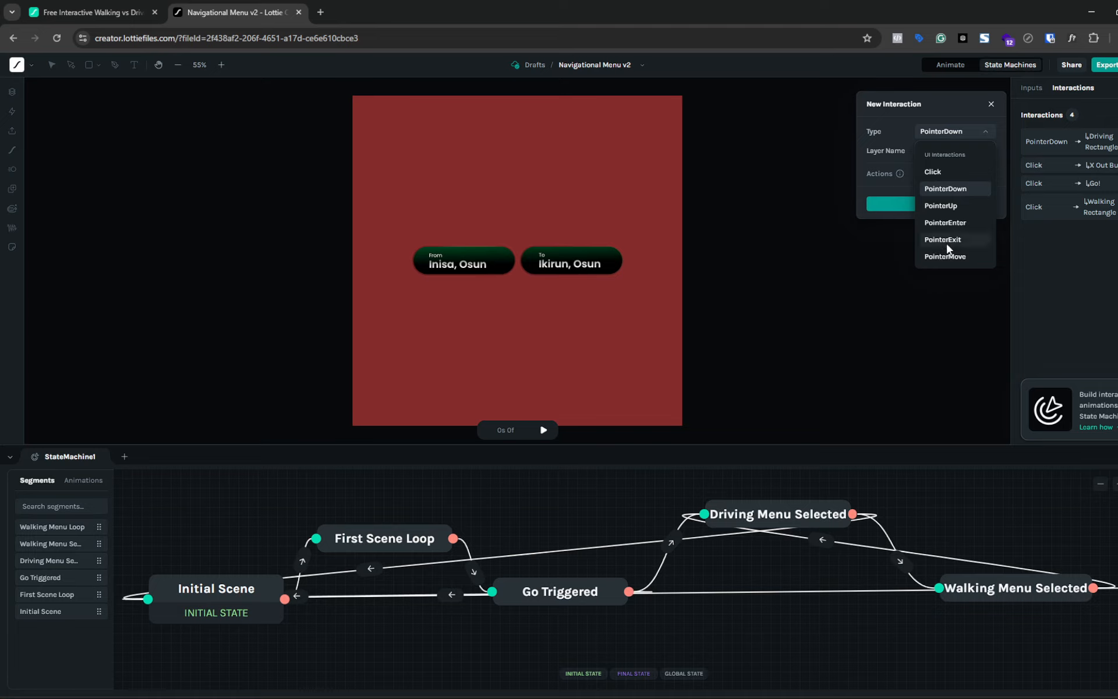
pyautogui.click(932, 172)
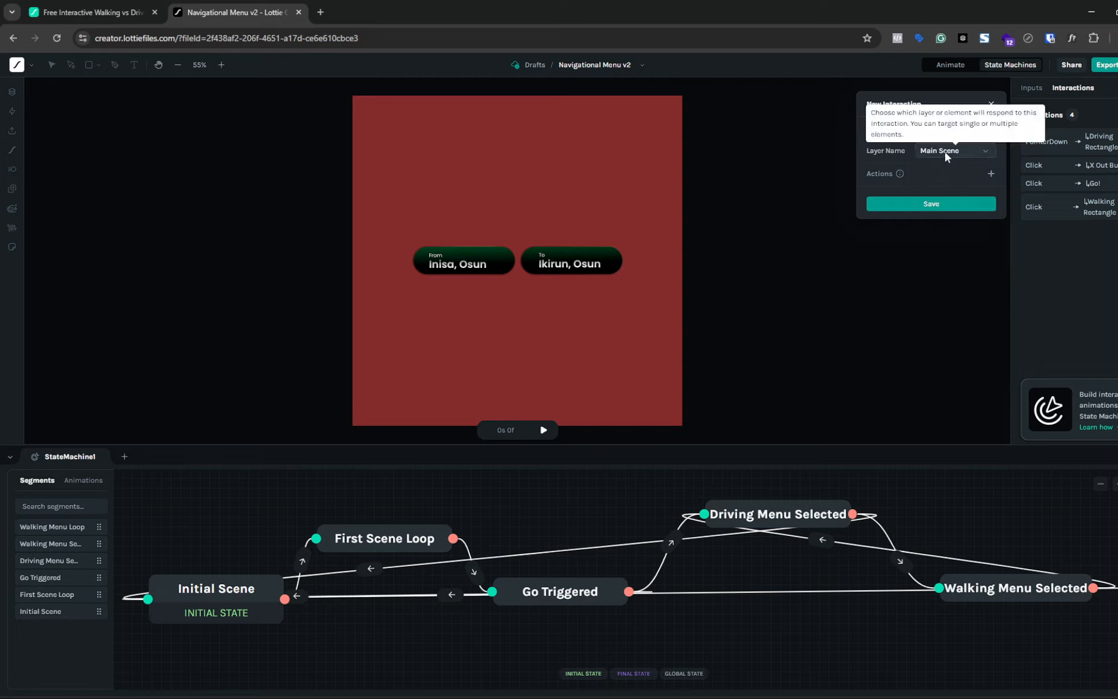
pyautogui.click(953, 153)
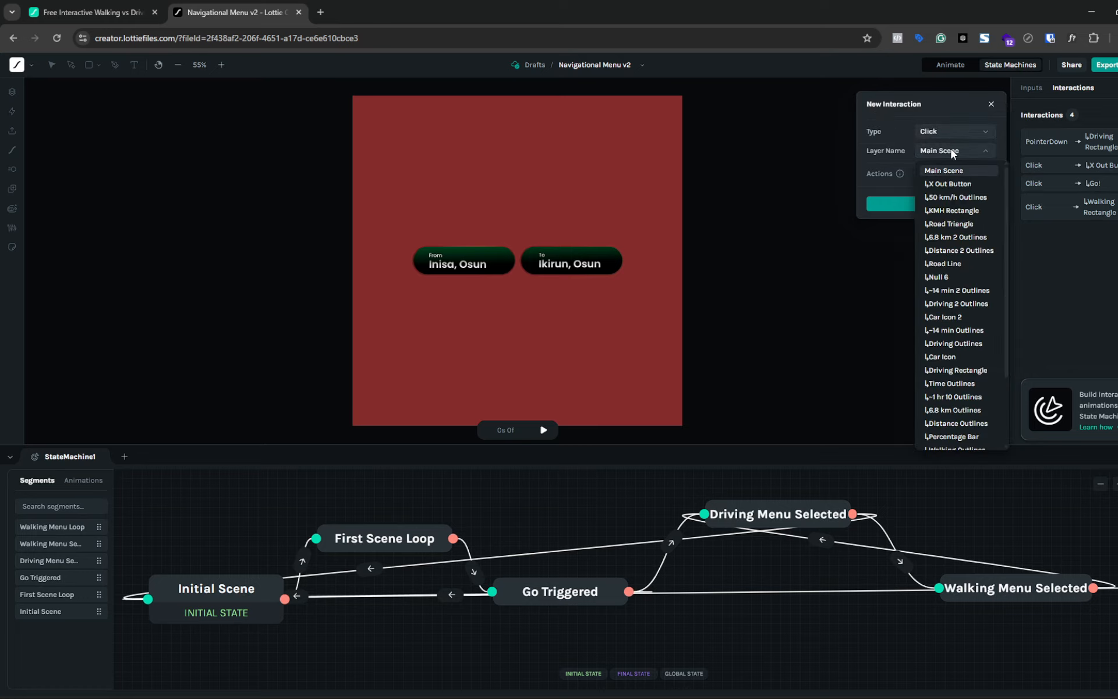
pyautogui.click(889, 156)
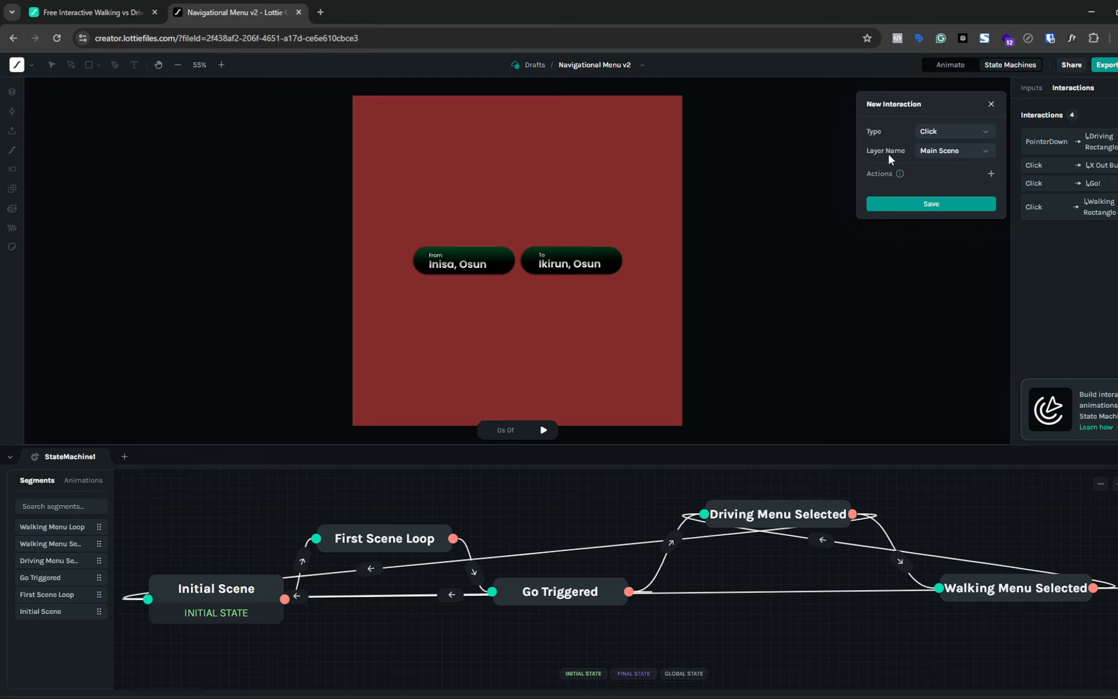
pyautogui.click(930, 152)
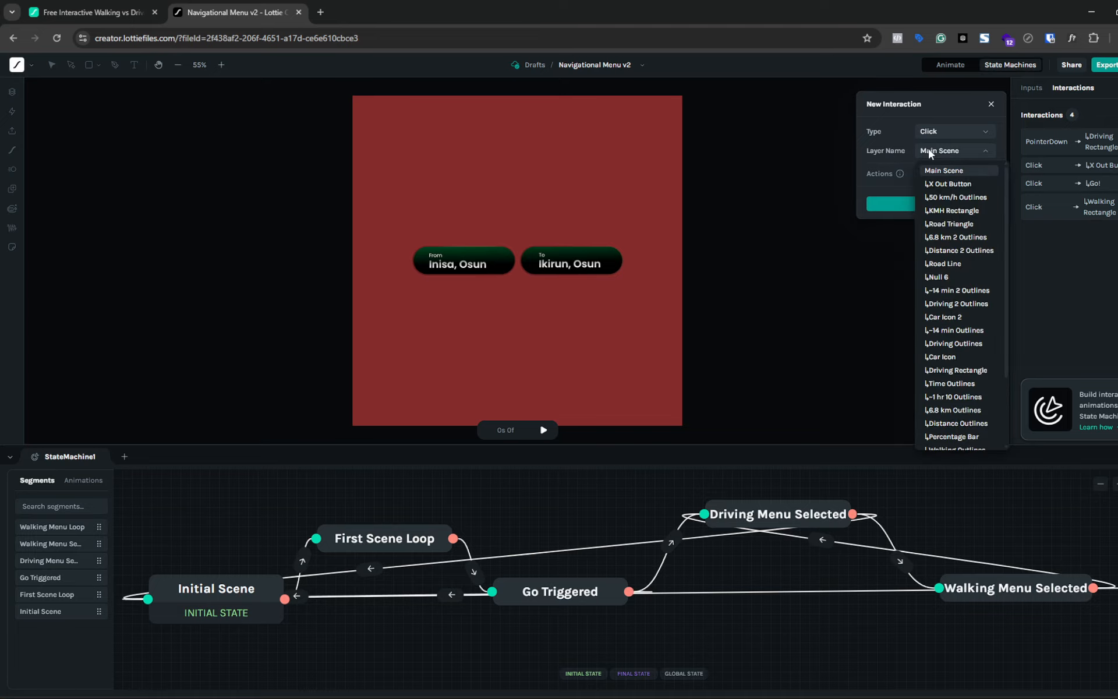
pyautogui.click(935, 152)
pyautogui.click(939, 152)
# - Play the state machine into First Scene Loop to preview the Go! button, and stop the playback
pyautogui.click(546, 432)
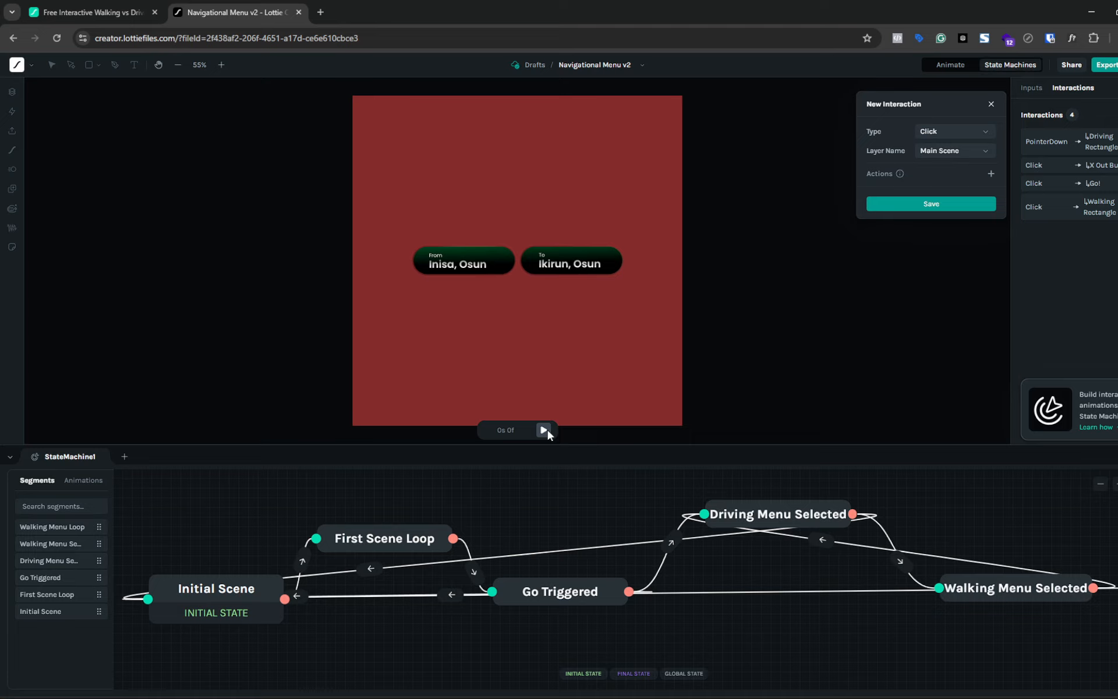
pyautogui.click(544, 431)
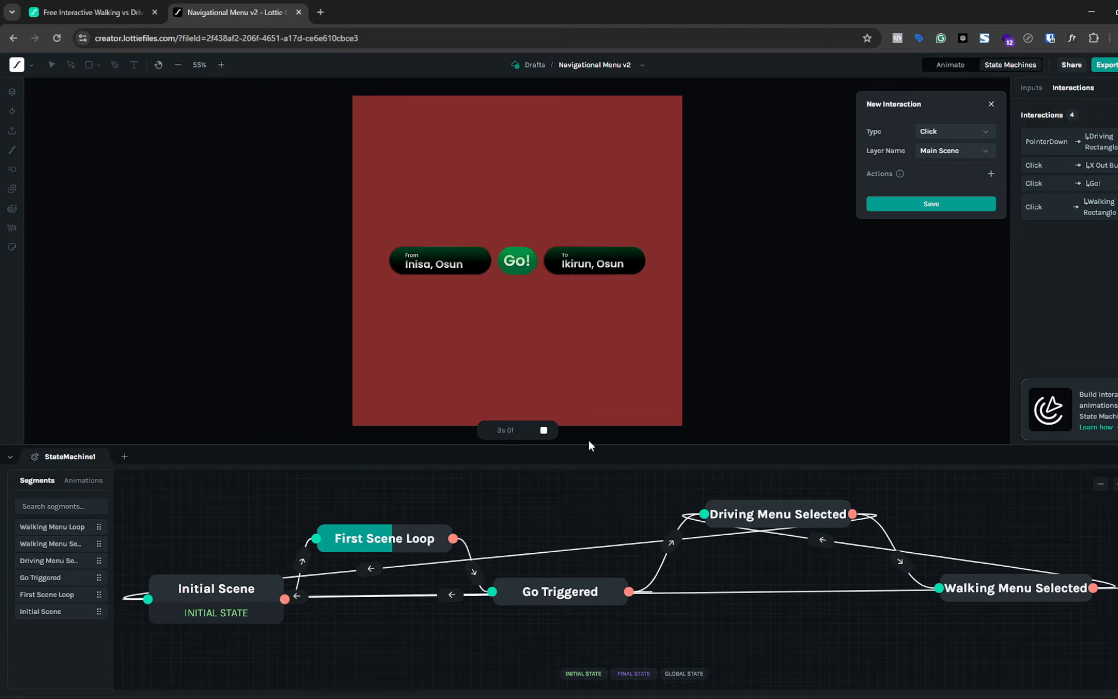
pyautogui.click(544, 431)
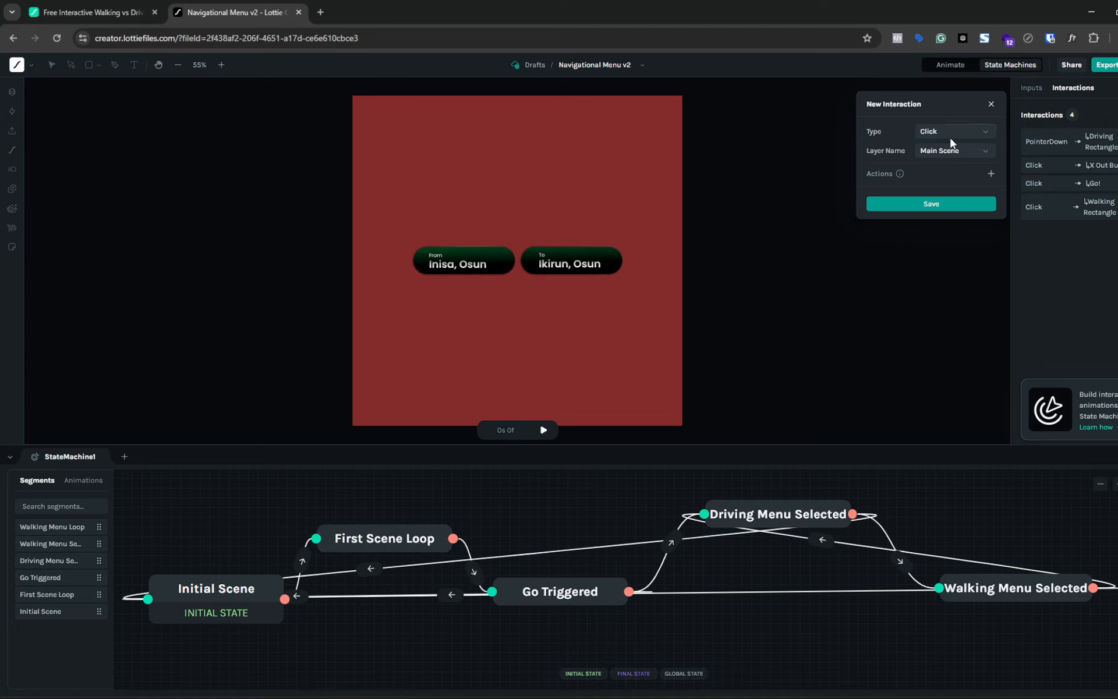
# - Set the layer that responds to the new Click interaction to Go!
pyautogui.click(963, 150)
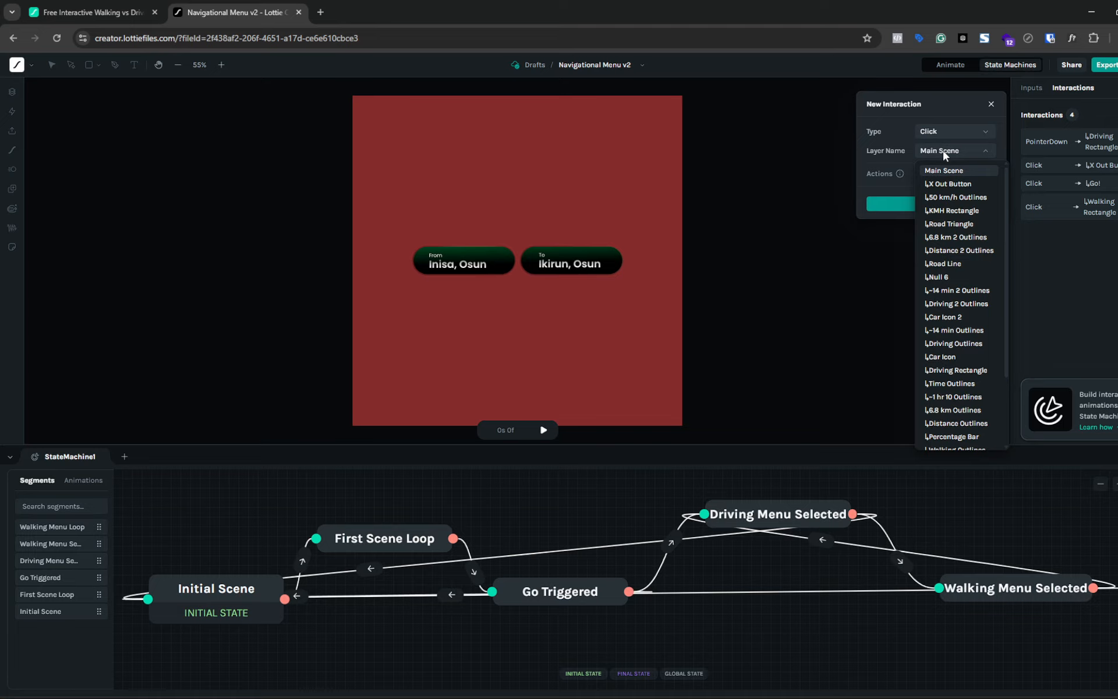
pyautogui.scroll(-2, 949, 251)
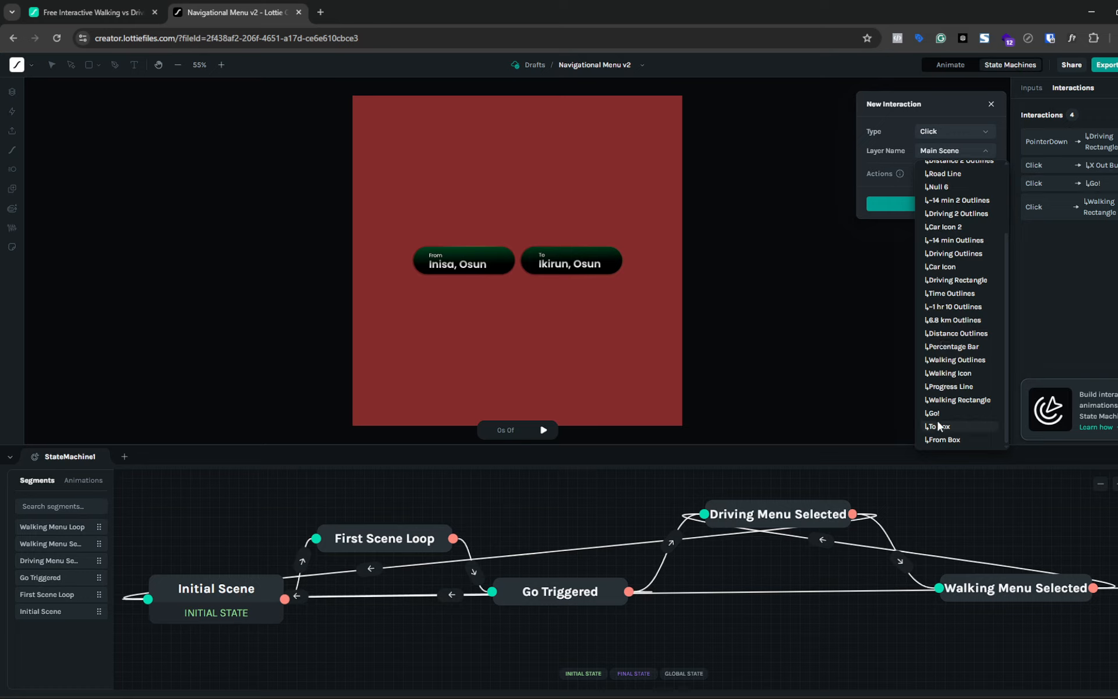
pyautogui.scroll(2, 953, 413)
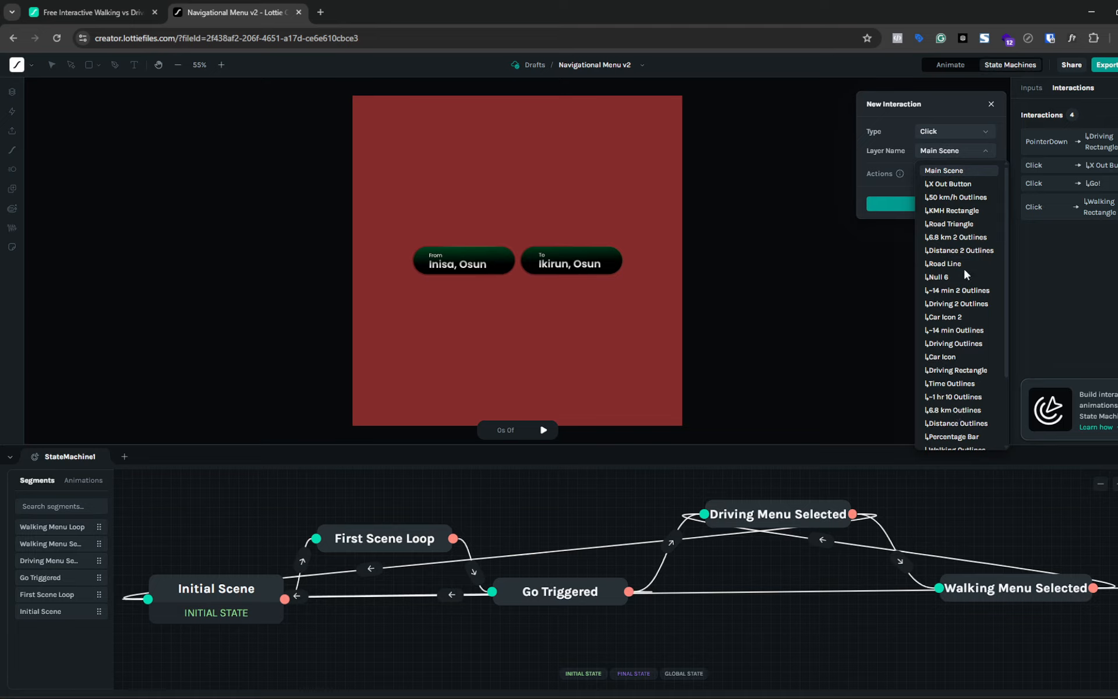
pyautogui.scroll(-2, 964, 271)
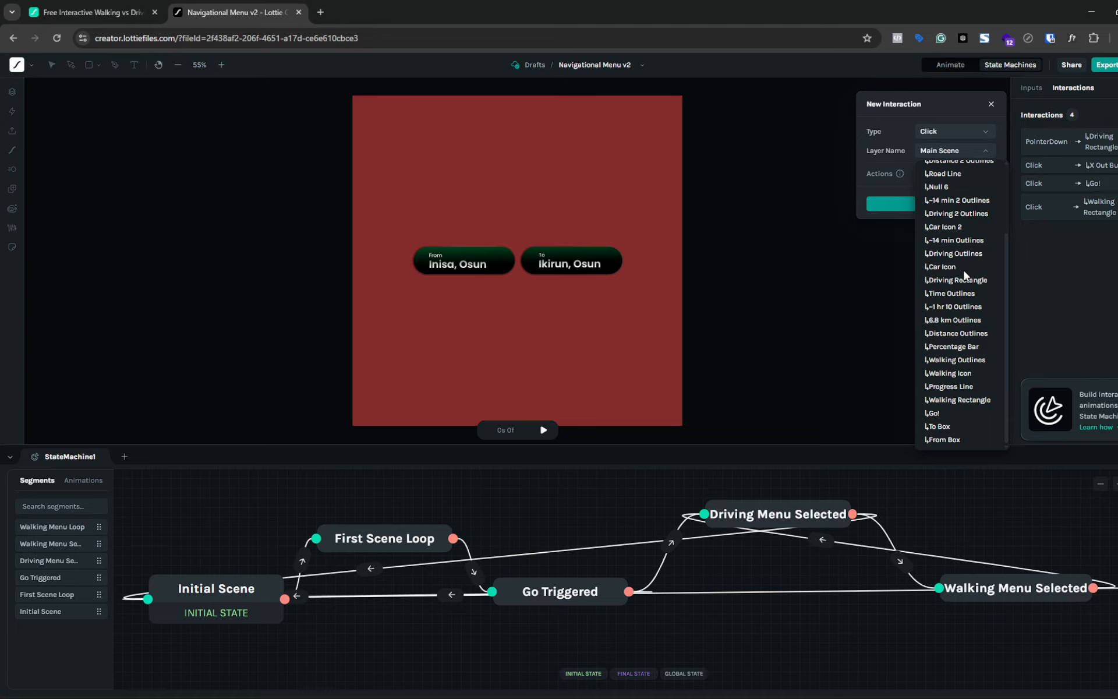
pyautogui.click(934, 413)
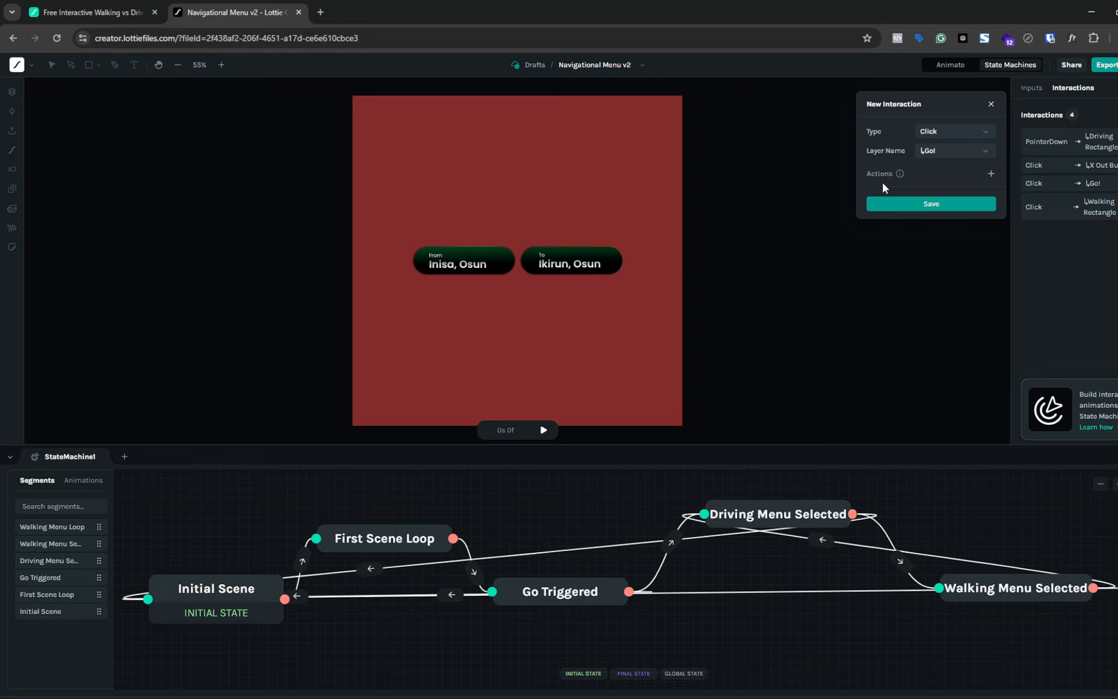
# - Give the new Go! Click interaction a Fire Event action for Go Clicked, and close it without saving
pyautogui.click(993, 174)
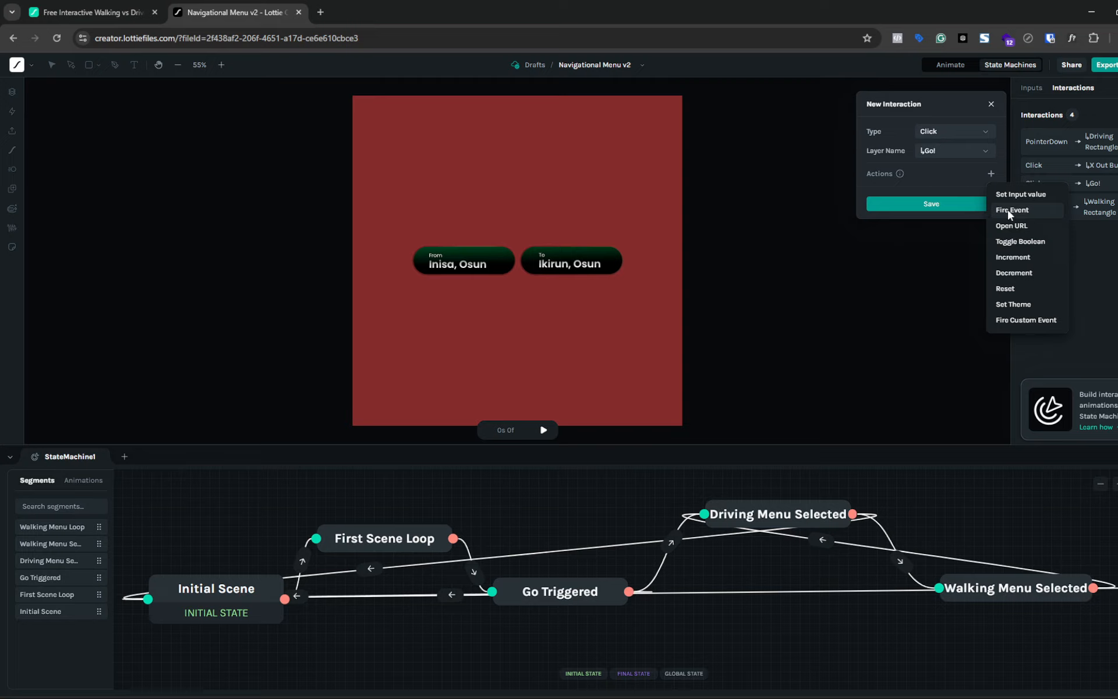
pyautogui.click(1011, 211)
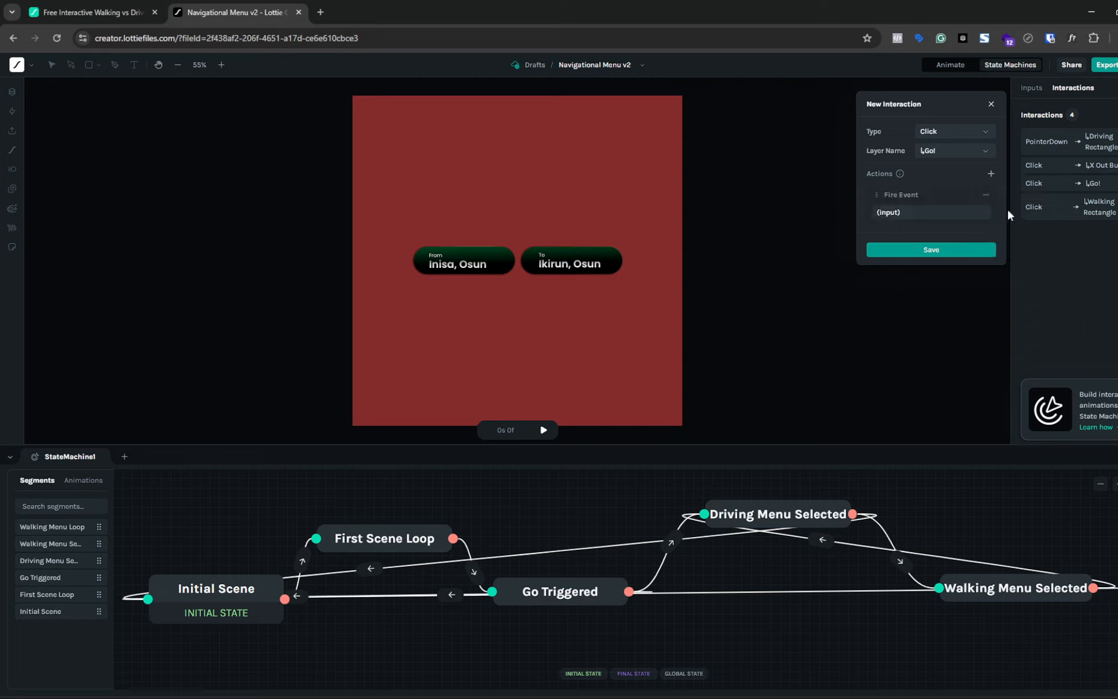
pyautogui.click(894, 214)
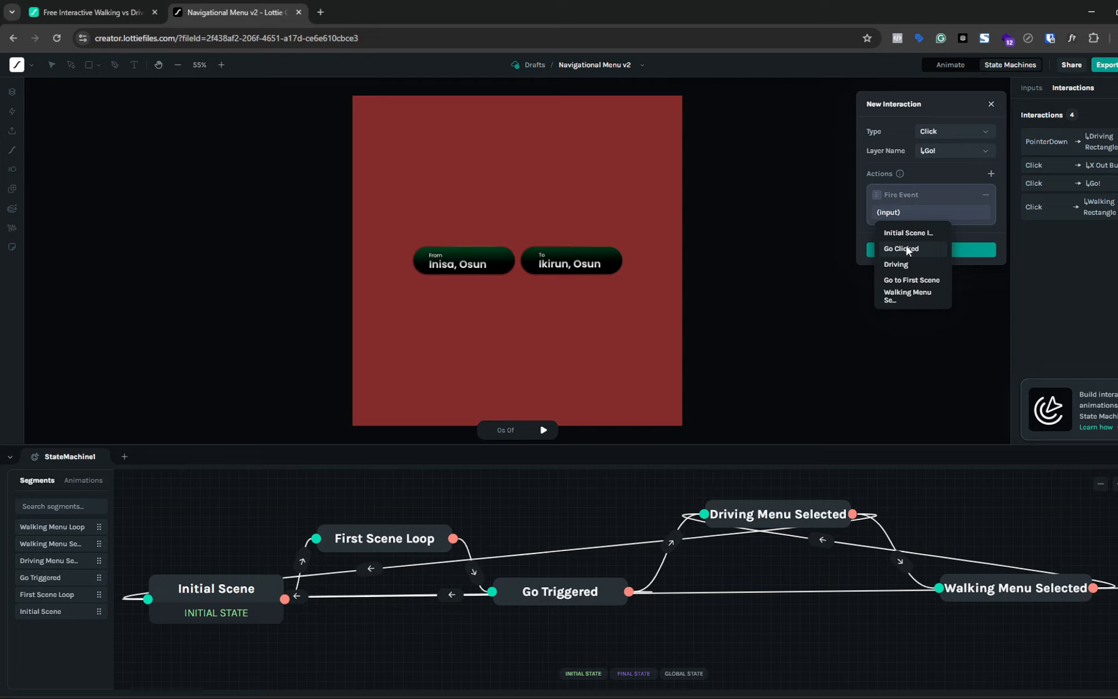
pyautogui.click(903, 248)
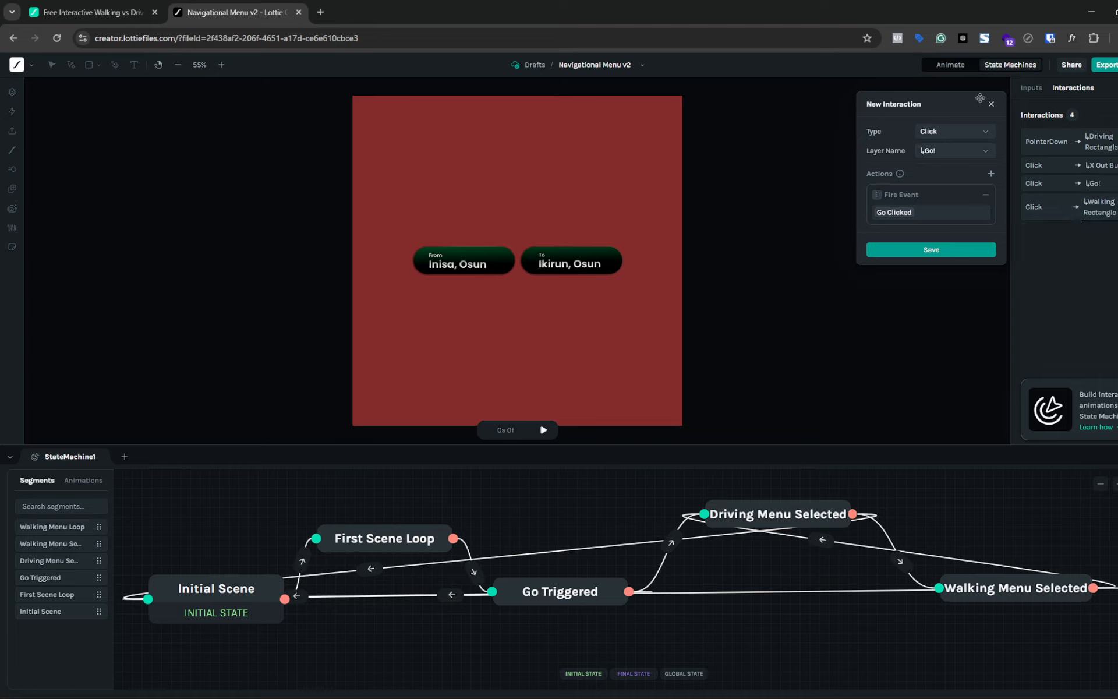
pyautogui.click(989, 106)
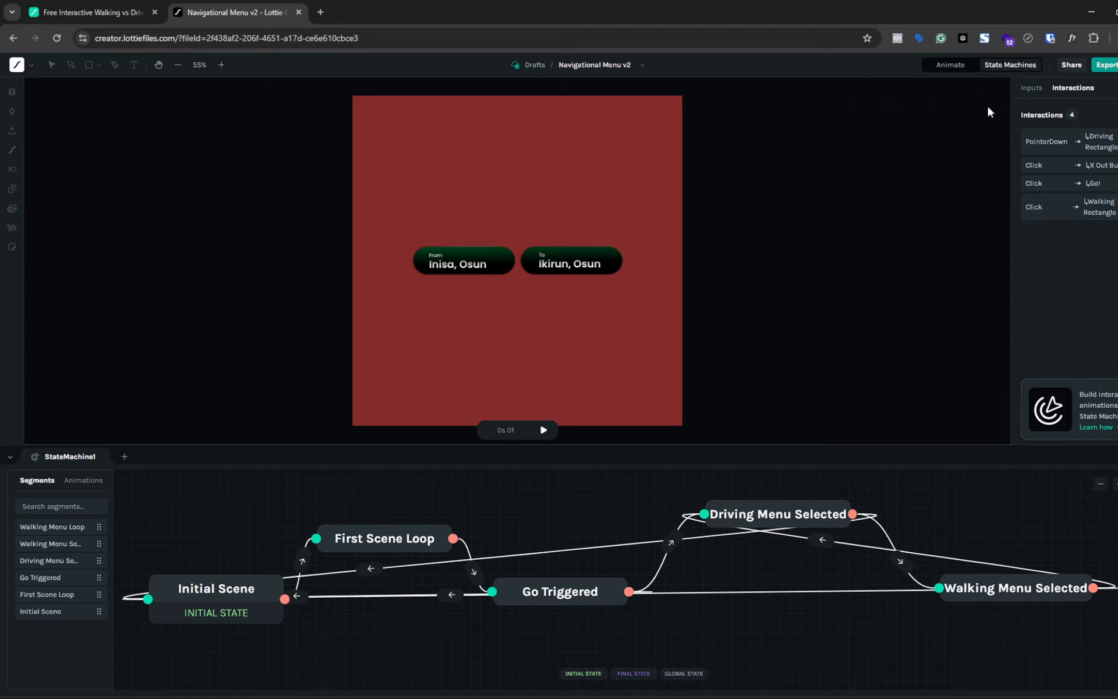
# - Play the state machine and test the Go! button followed by the Driving card on the canvas
pyautogui.click(543, 431)
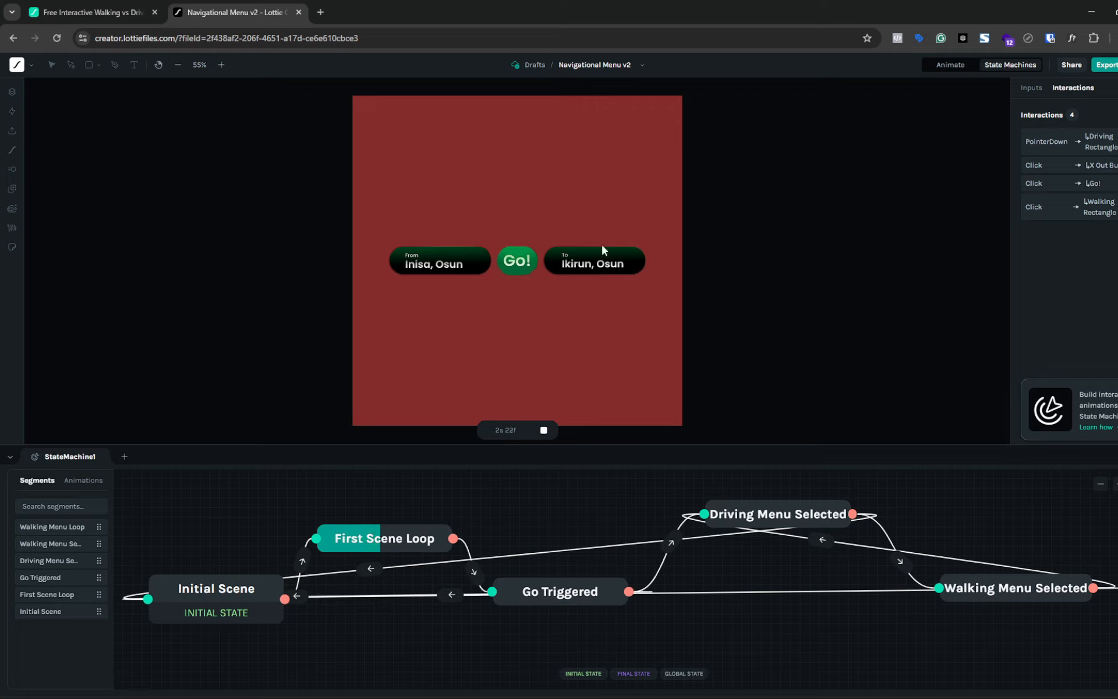
pyautogui.click(518, 263)
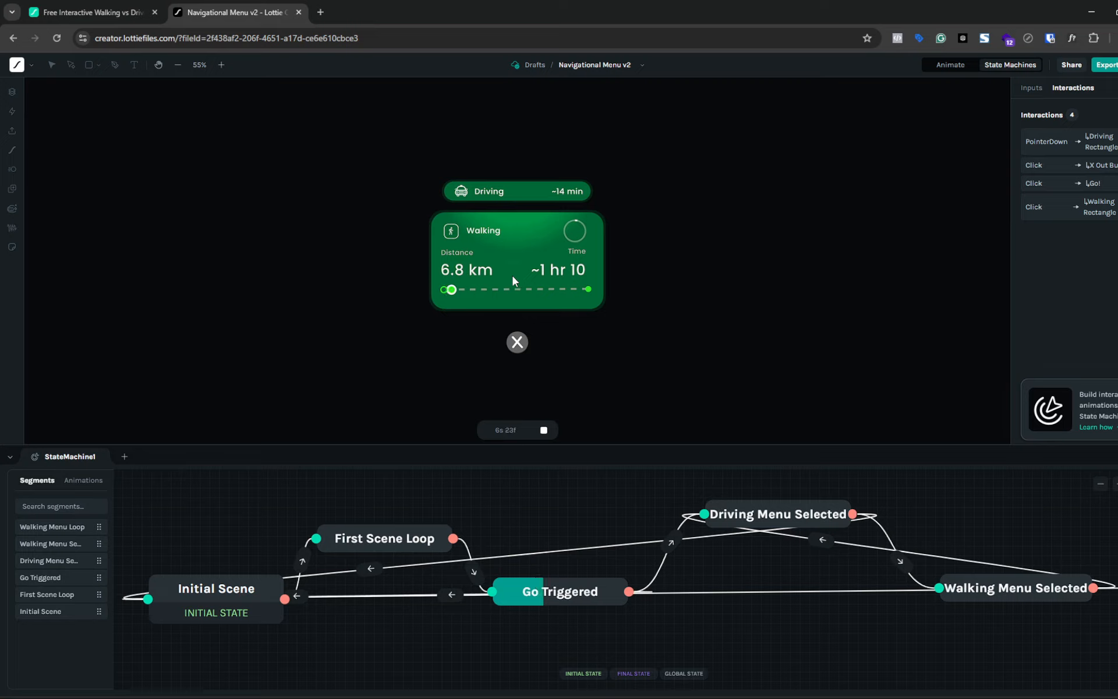
pyautogui.click(517, 197)
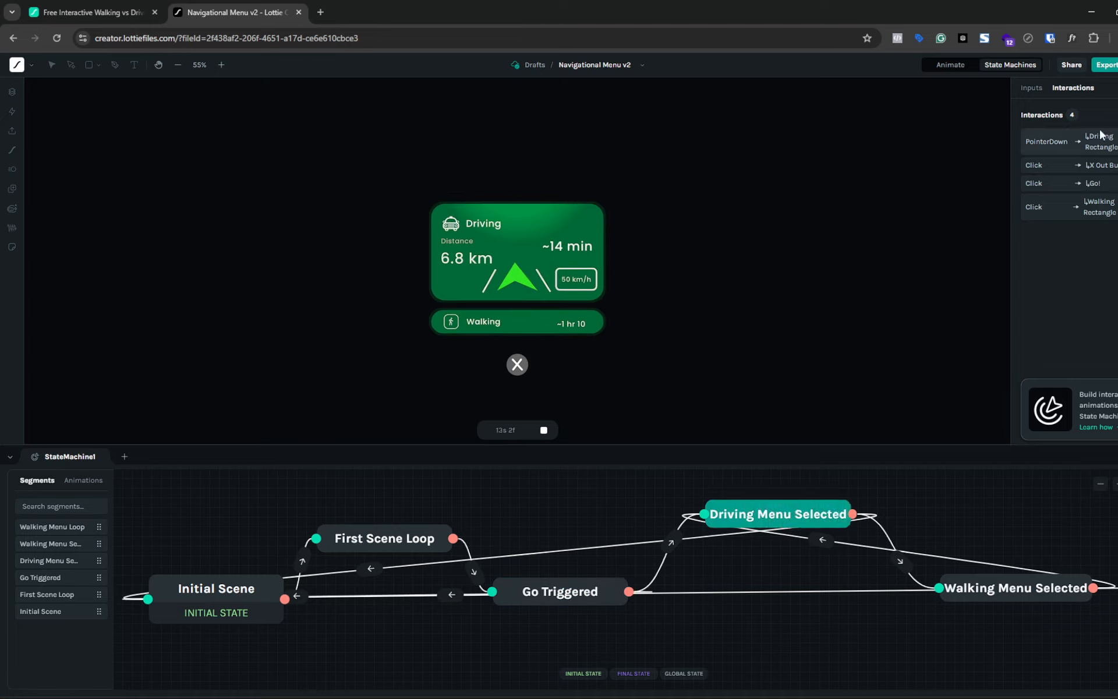
# - Change the Driving Rectangle interaction's type from PointerDown to Click and save it
pyautogui.click(1070, 147)
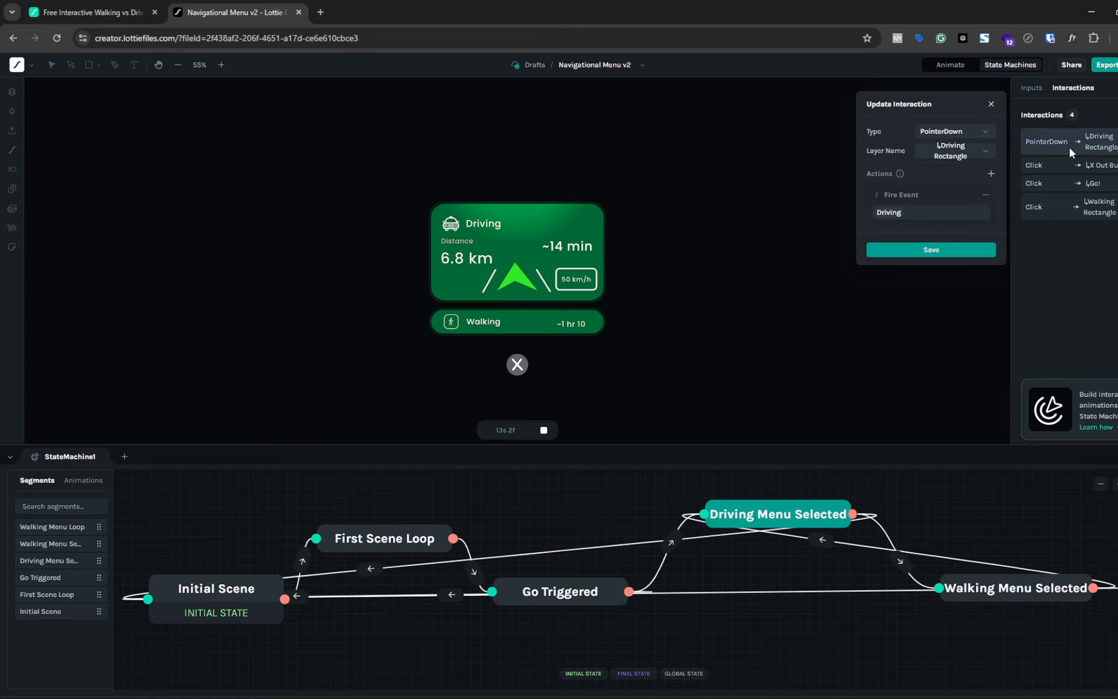
pyautogui.click(986, 133)
pyautogui.click(982, 173)
pyautogui.click(933, 250)
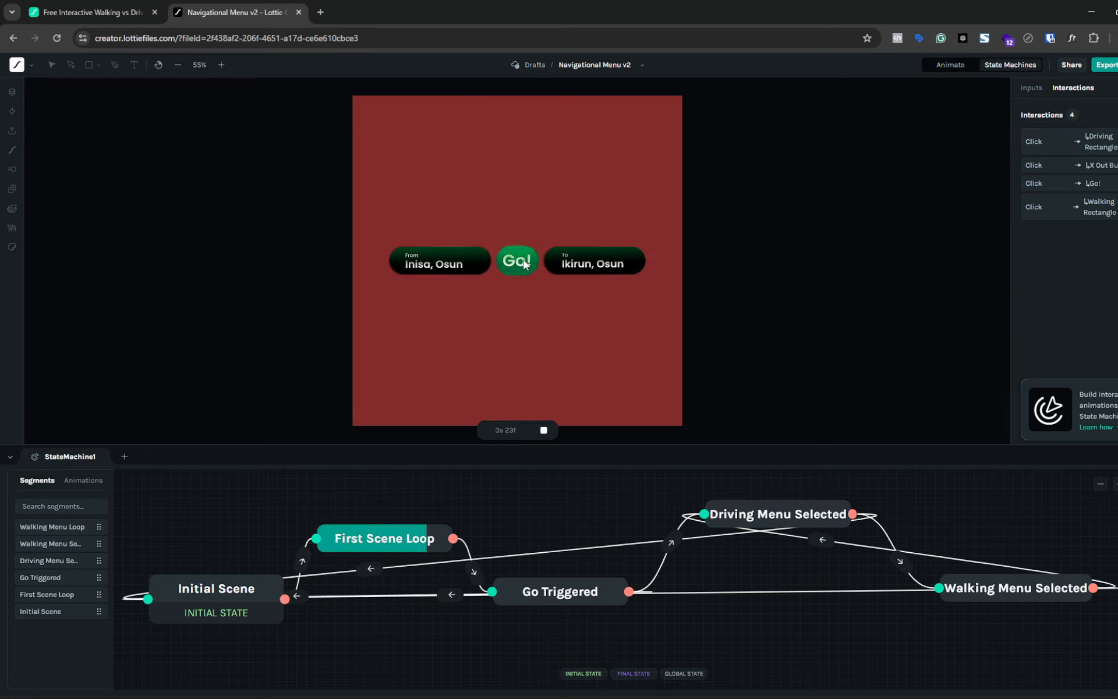
# - Test the Go! button in the playing animation, and switch repeatedly between the Driving and Walking cards
pyautogui.click(523, 261)
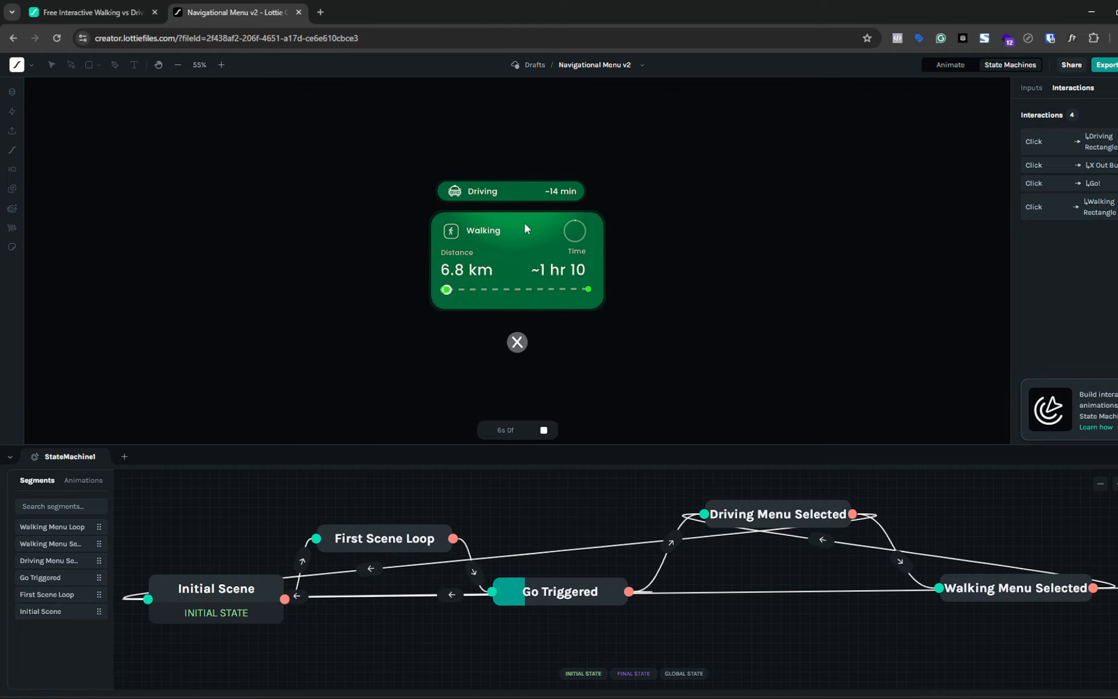
pyautogui.click(535, 192)
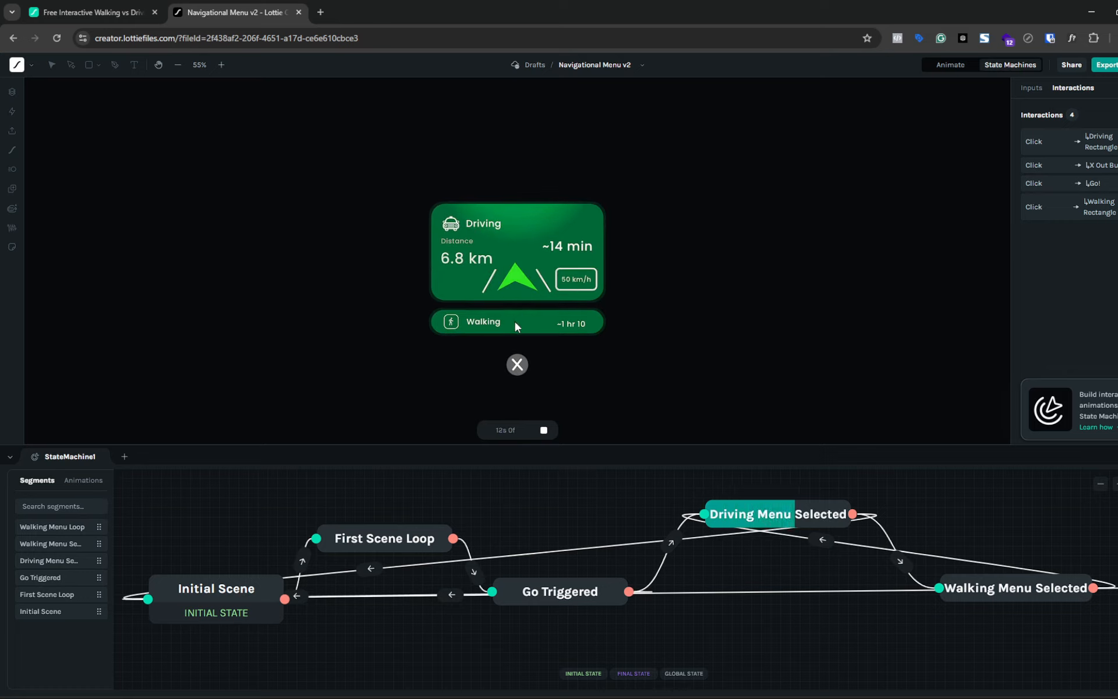
pyautogui.click(515, 322)
pyautogui.click(533, 191)
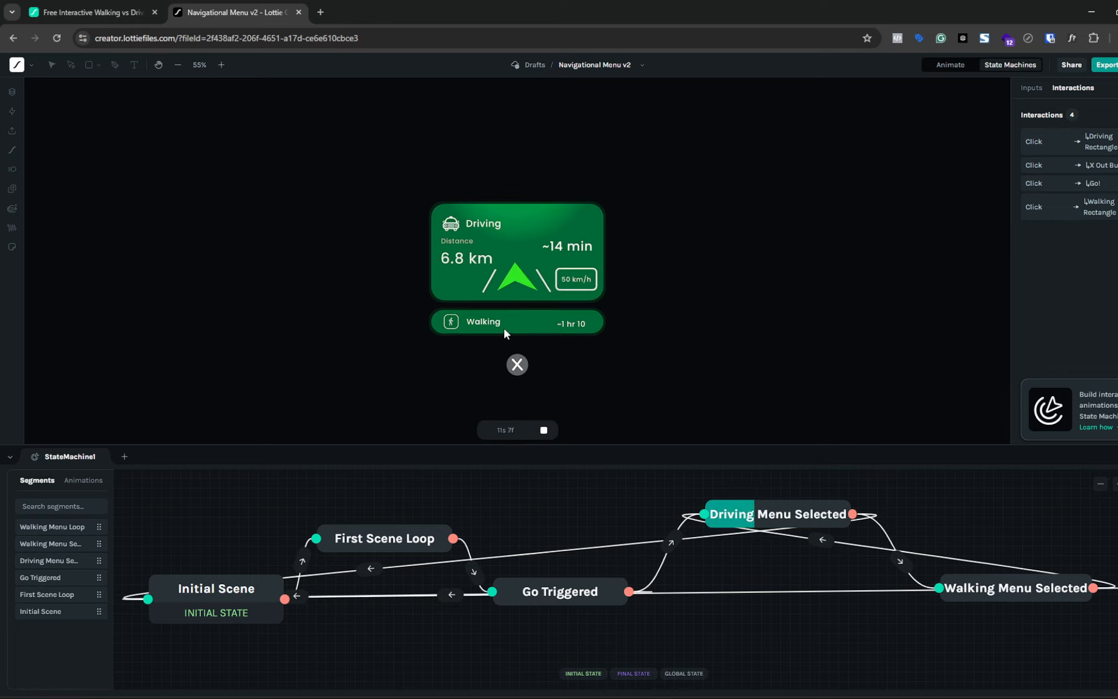
pyautogui.click(523, 191)
pyautogui.click(503, 322)
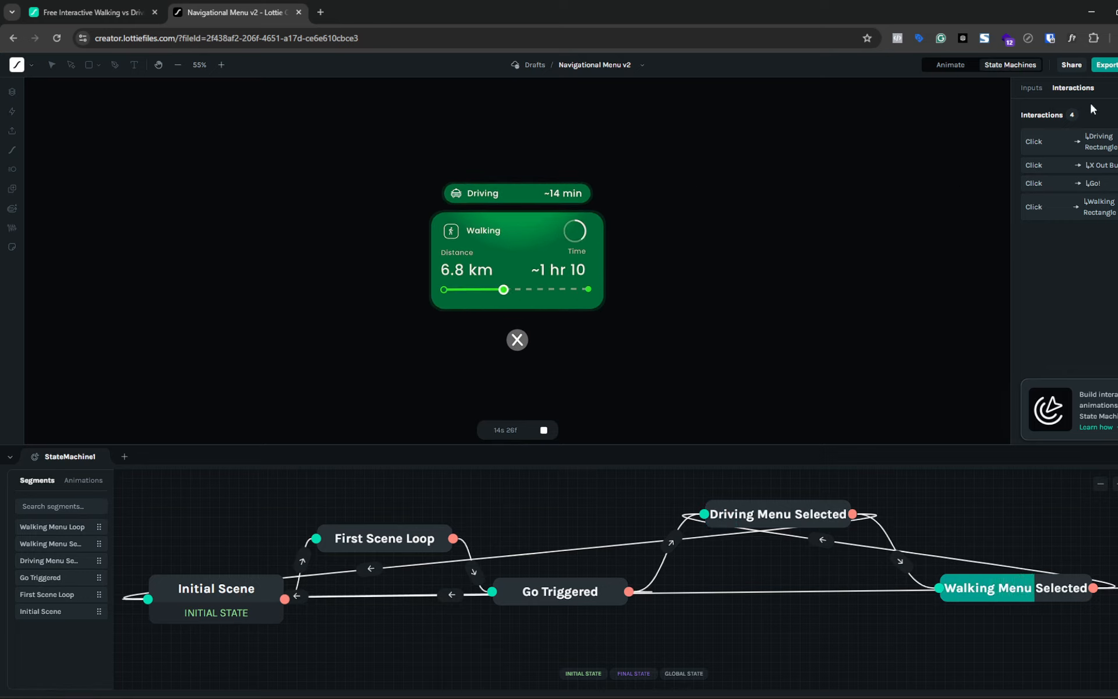
pyautogui.click(1117, 115)
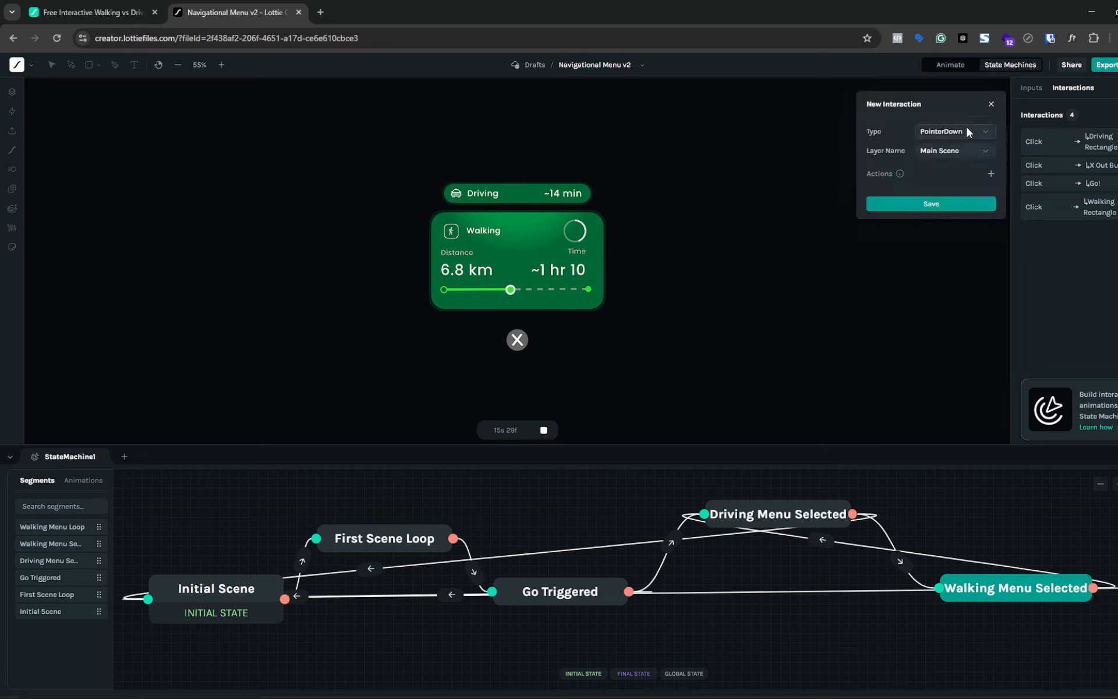
pyautogui.click(947, 133)
pyautogui.click(935, 184)
pyautogui.click(967, 151)
pyautogui.scroll(-3, 956, 265)
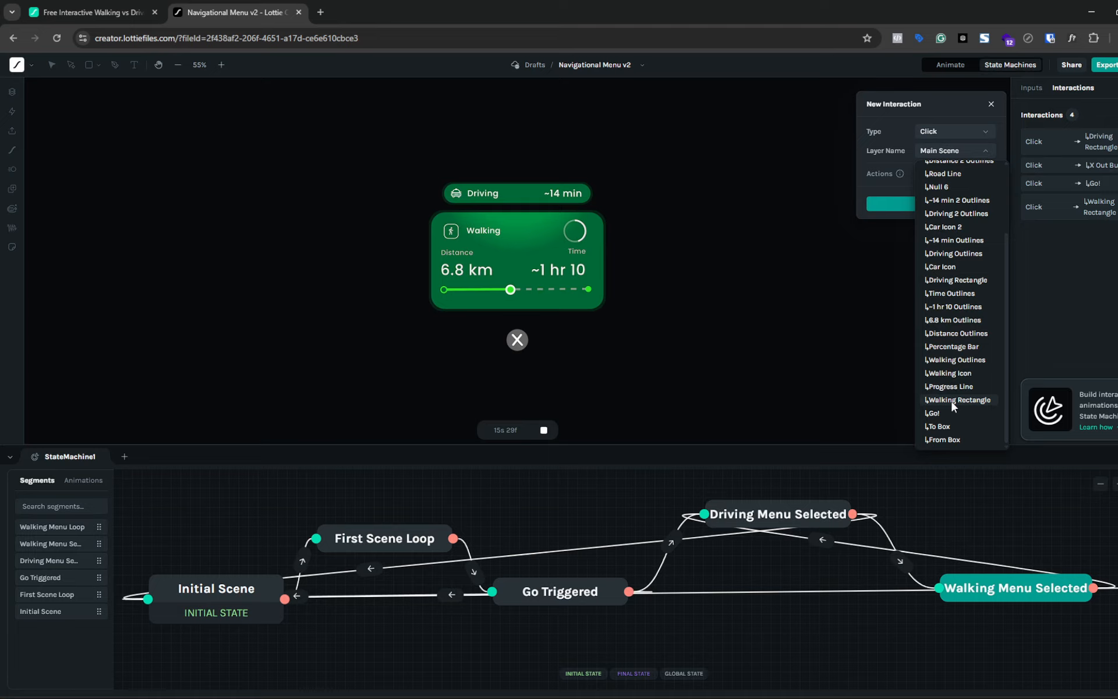
pyautogui.click(958, 100)
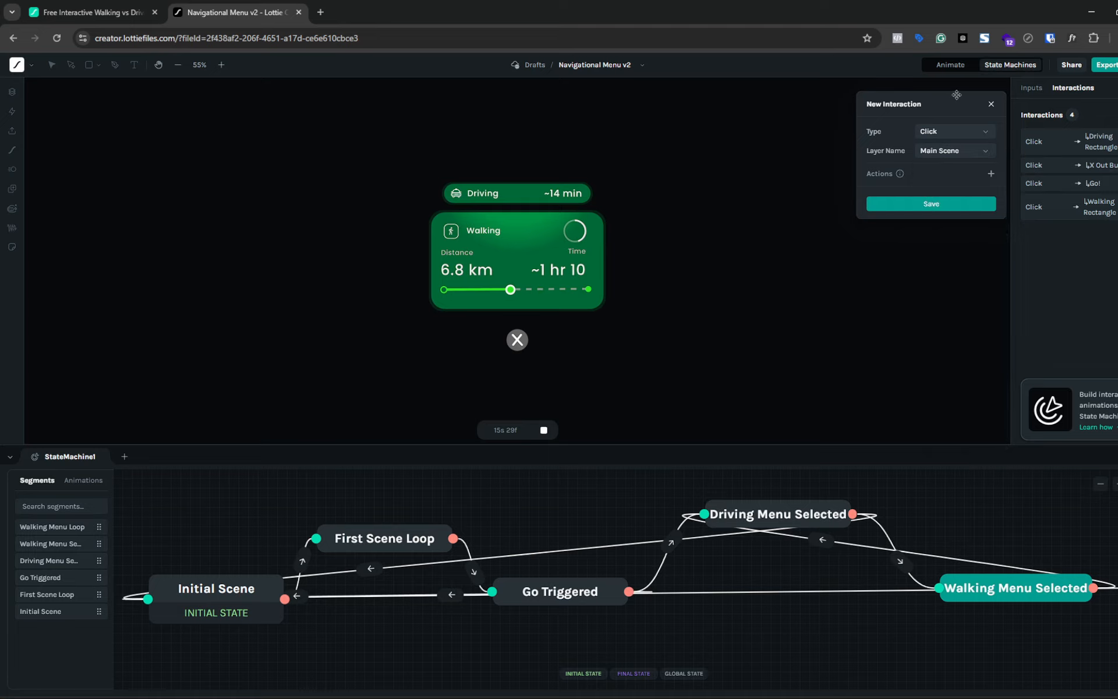
pyautogui.click(989, 103)
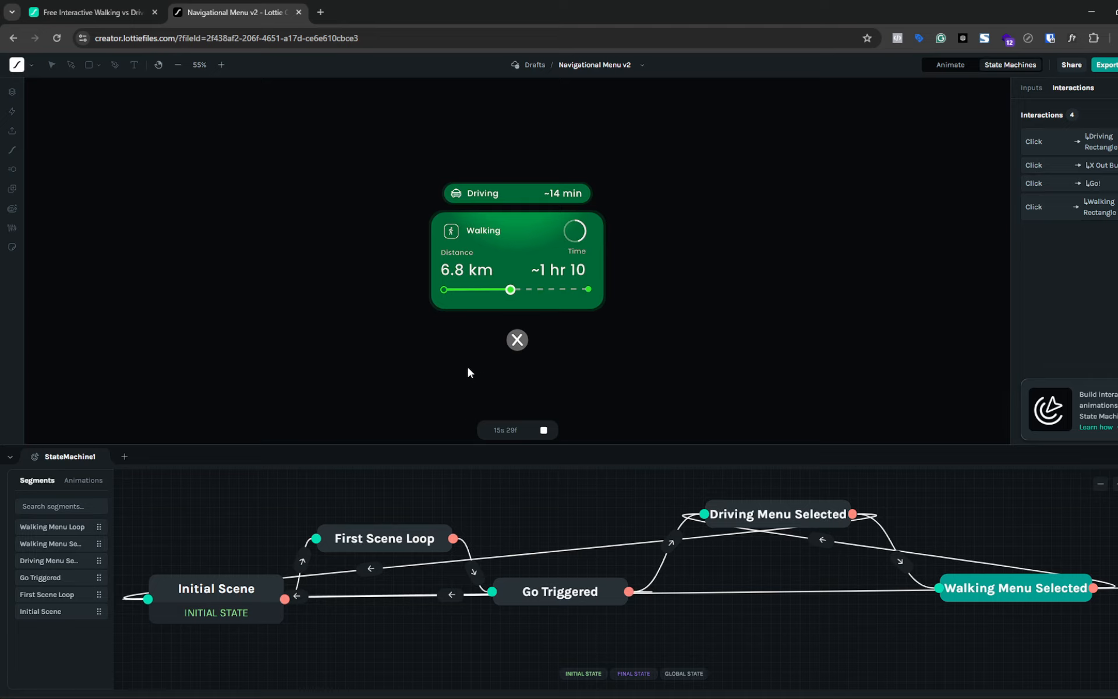
# - Review the X Out Button interaction's type and event, and test the X button on the canvas
pyautogui.click(1071, 168)
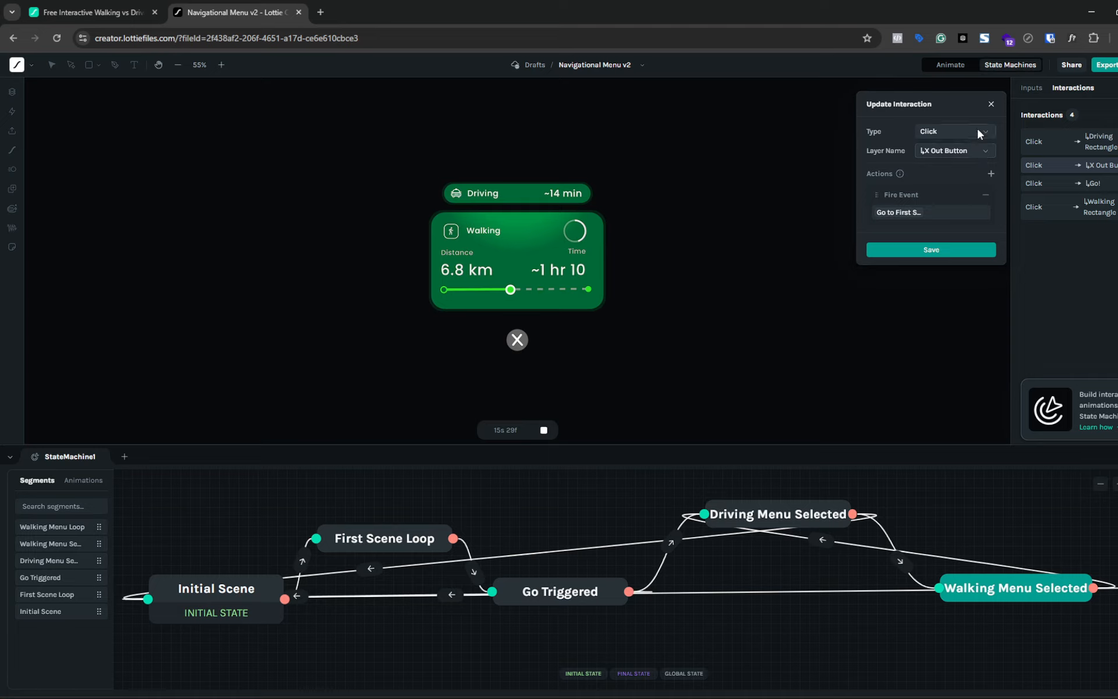
pyautogui.click(991, 104)
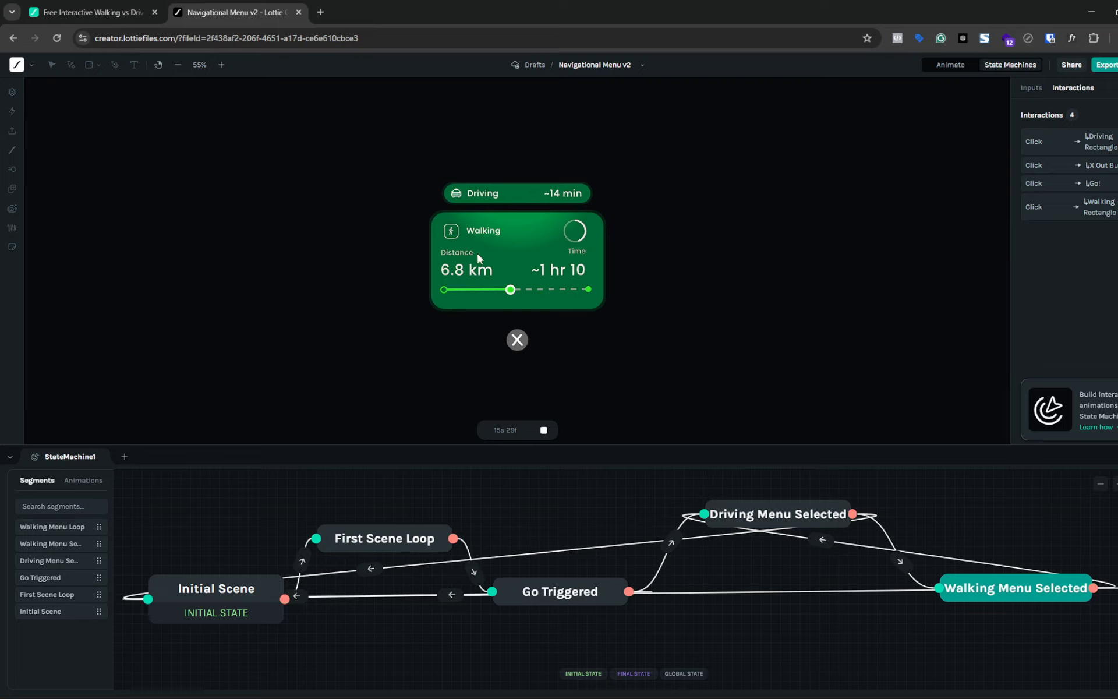
pyautogui.click(516, 342)
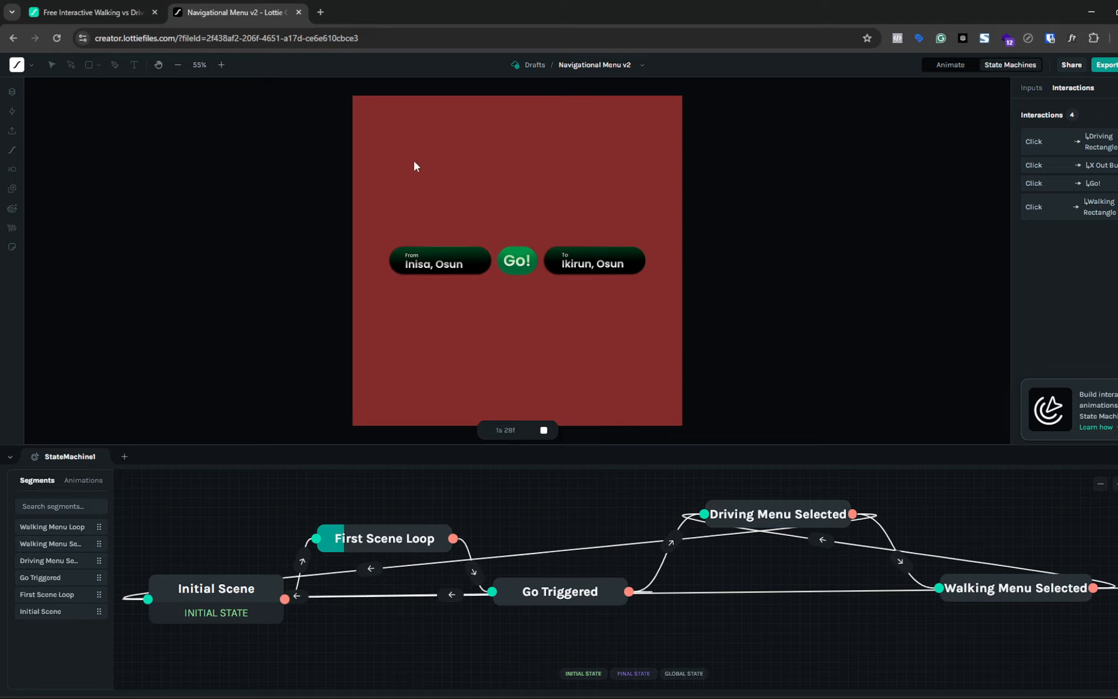
# - Run the full interactive flow through Go!, alternating Driving and Walking cards and the X button, and stop the playback
pyautogui.click(522, 265)
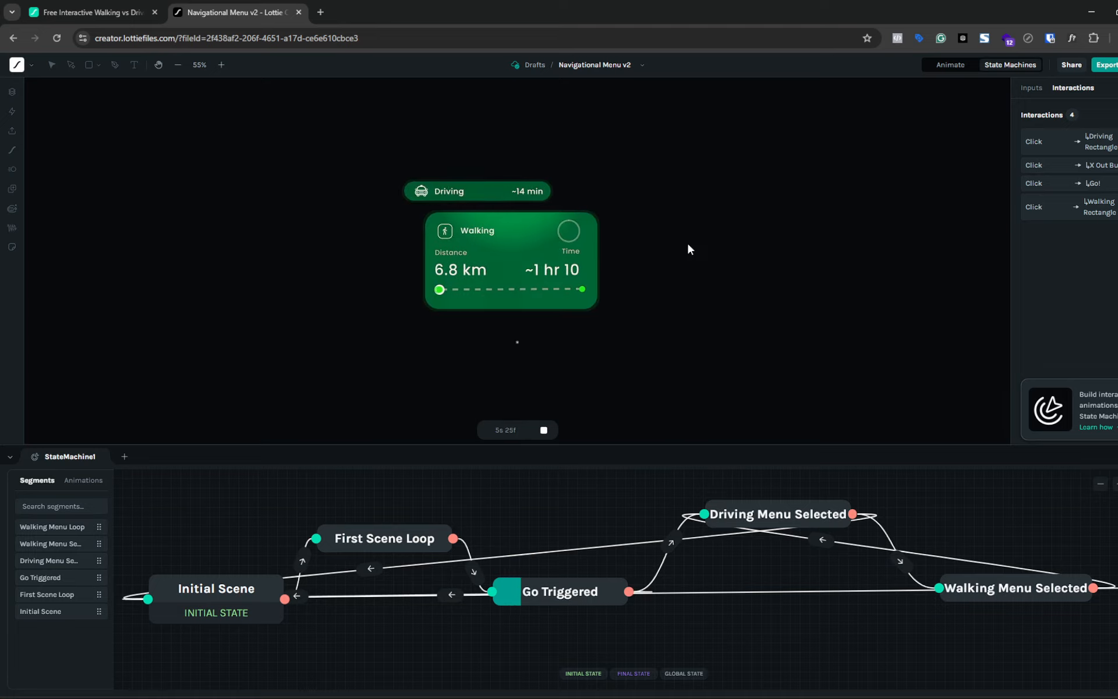
pyautogui.click(522, 189)
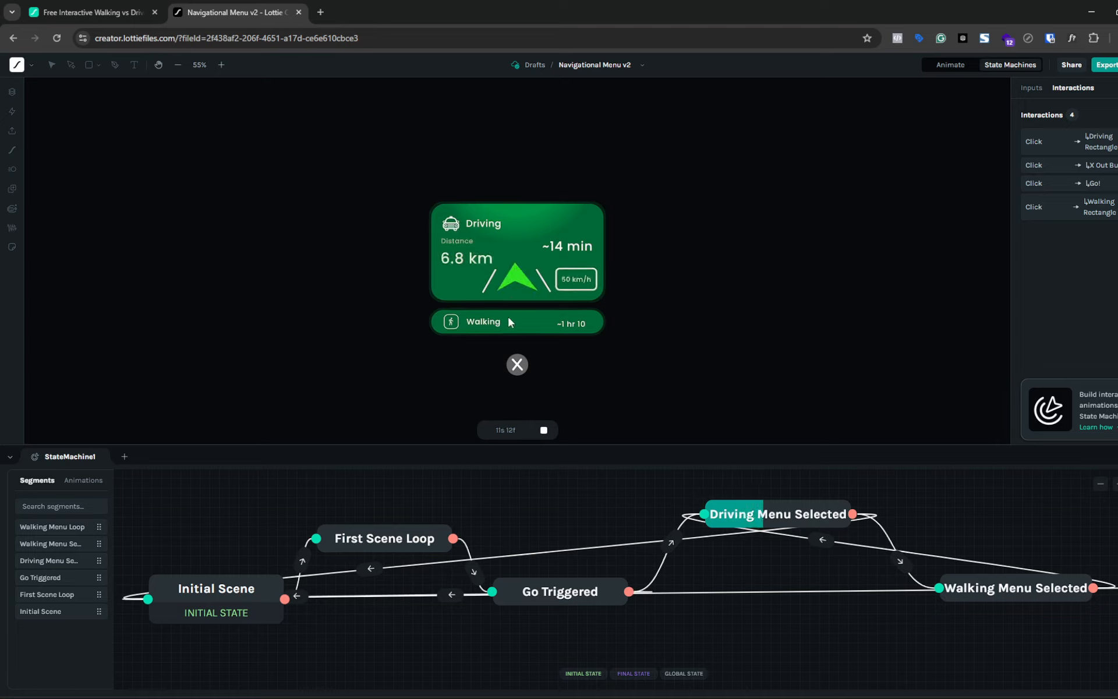
pyautogui.click(509, 321)
pyautogui.click(515, 190)
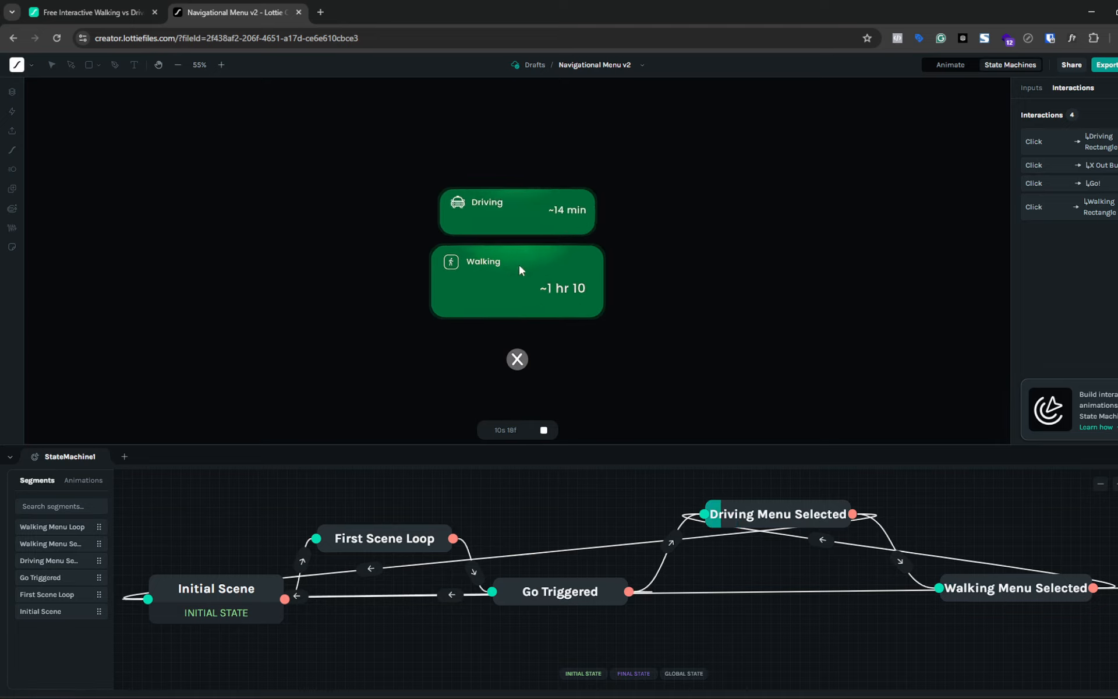
pyautogui.click(509, 316)
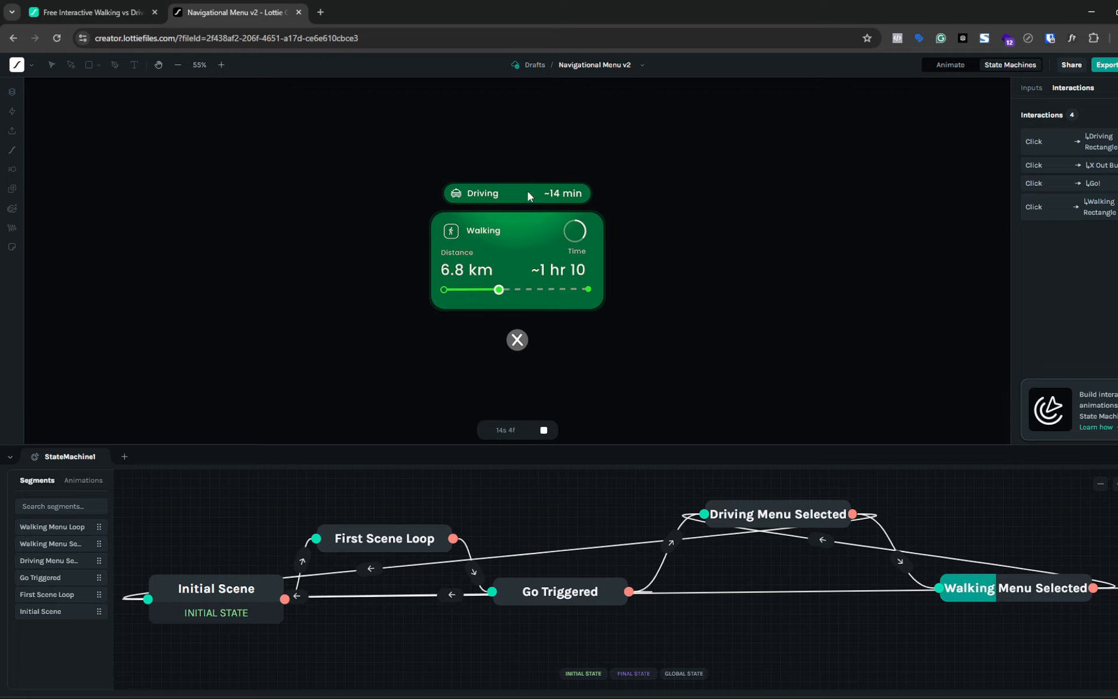
pyautogui.click(529, 196)
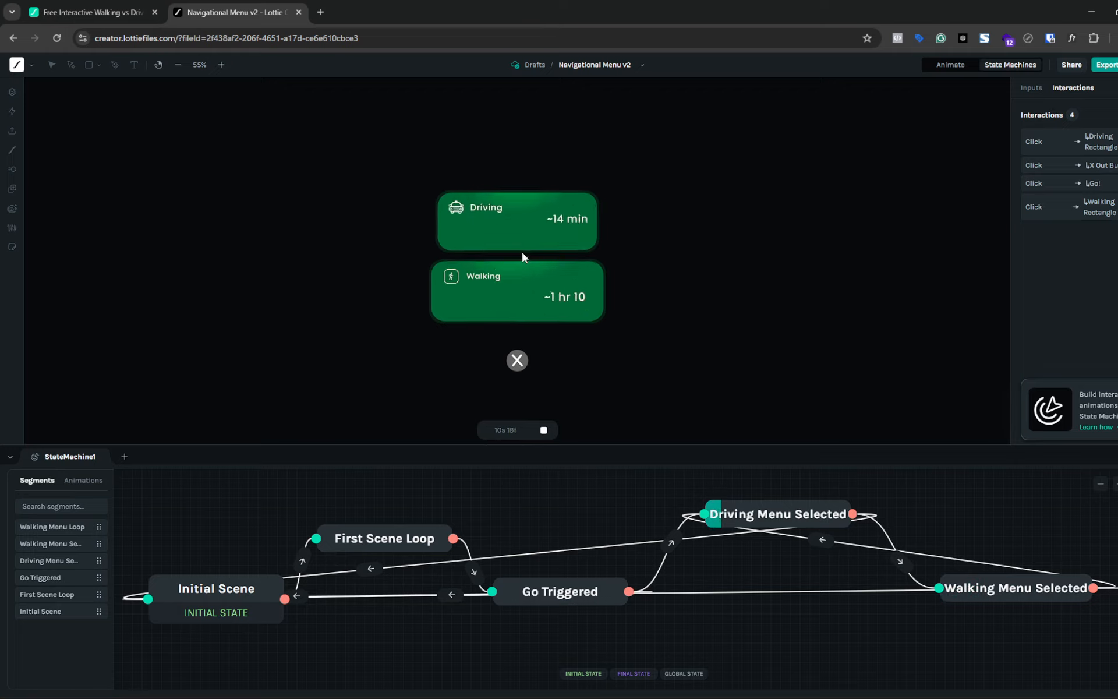
pyautogui.click(518, 367)
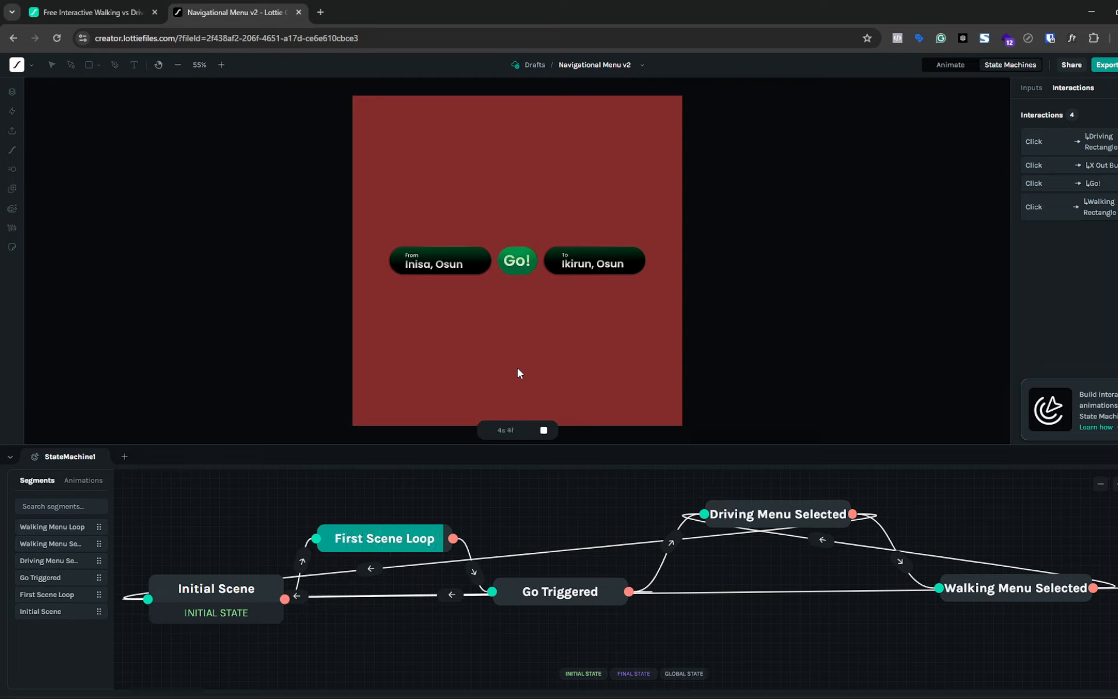
pyautogui.click(545, 431)
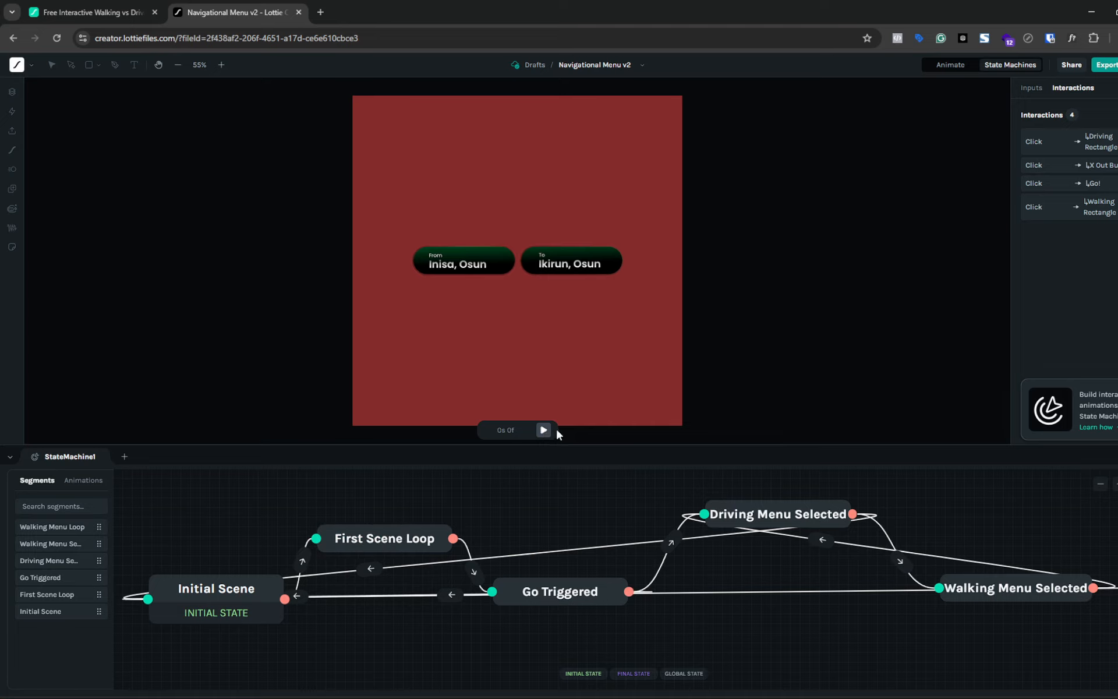